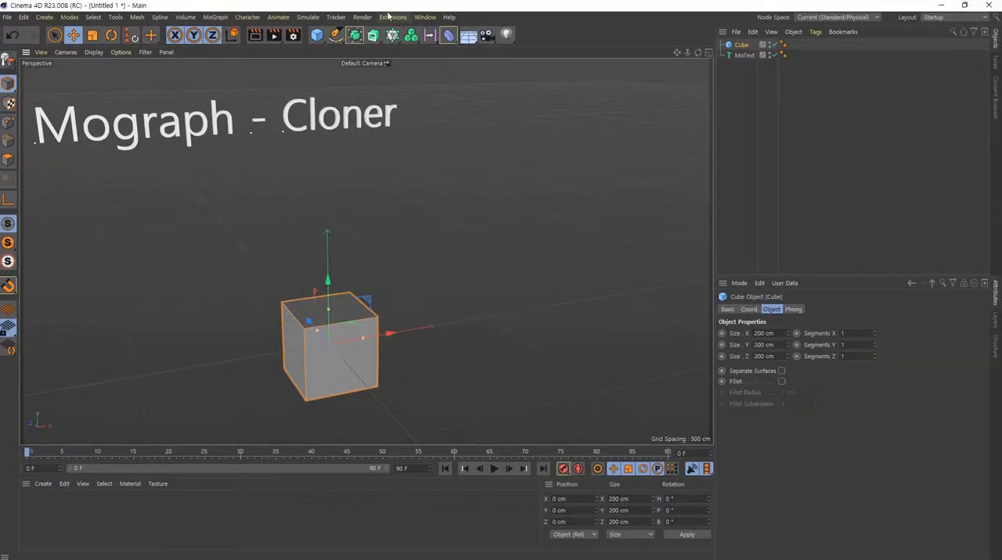
- Add a Cloner with the cube as its child, and view the resulting grid array of cubes
left_click(392, 36, "alt")
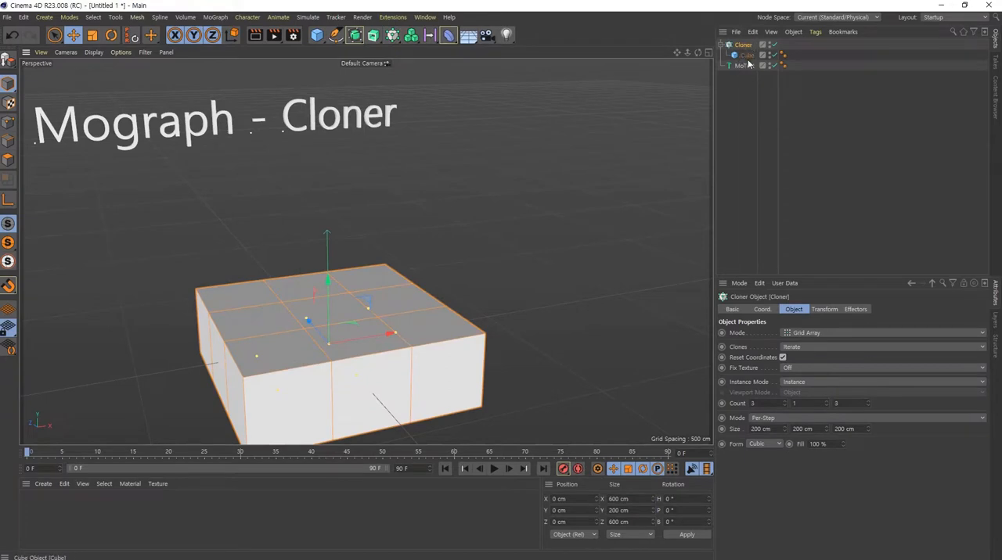
left_click(748, 56)
left_click(744, 47)
left_click(747, 57)
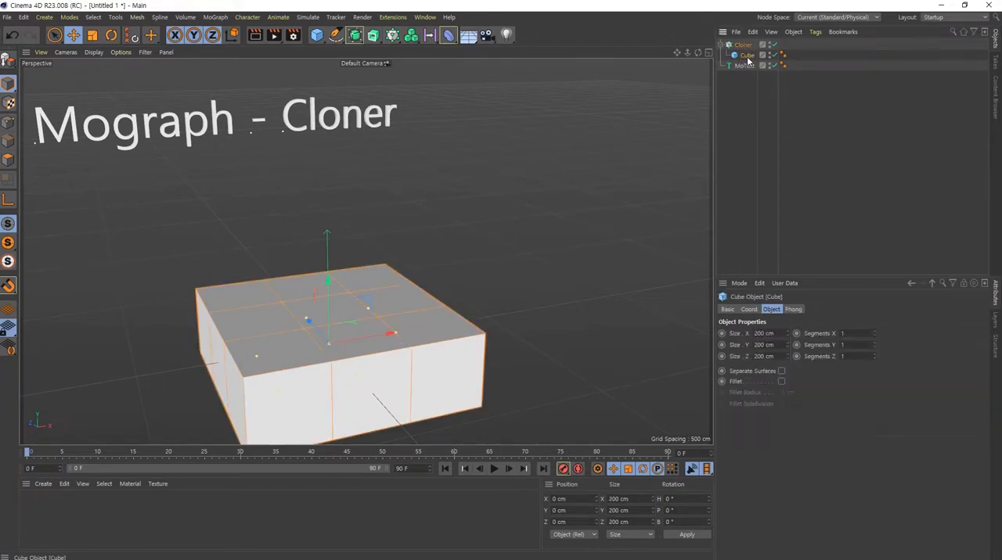
left_click(743, 47)
middle_click_drag(352, 340, 356, 270, "alt")
left_click_drag(357, 284, 360, 270, "alt")
middle_click_drag(361, 272, 398, 303, "alt")
right_click_drag(397, 303, 376, 293, "alt")
left_click_drag(376, 293, 384, 307, "alt")
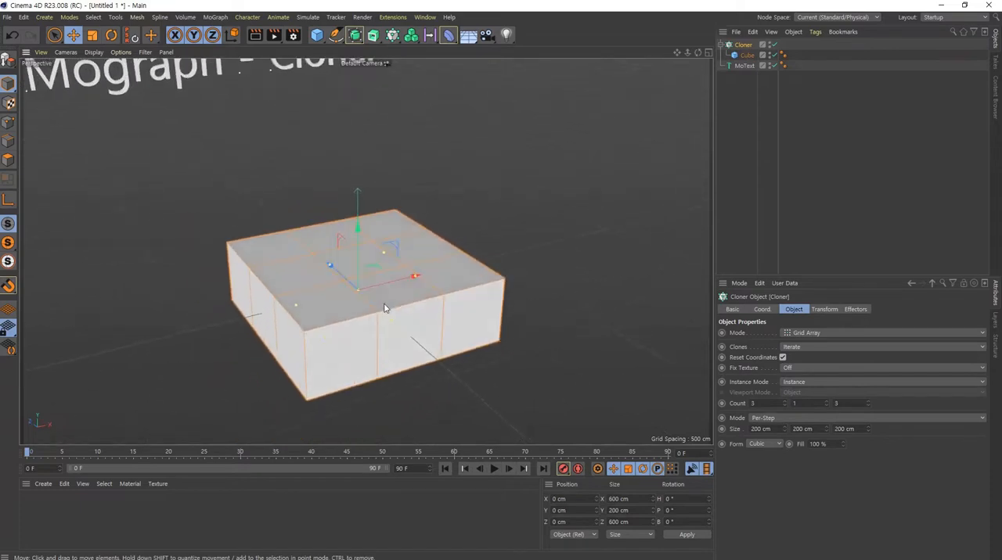
key("ctrl+2")
left_click_drag(470, 277, 512, 240, "ctrl+shift")
left_click_drag(416, 302, 454, 338, "ctrl+shift")
left_click_drag(330, 327, 289, 350, "ctrl+shift")
left_click_drag(270, 278, 221, 296, "ctrl+shift")
left_click_drag(241, 253, 229, 217, "ctrl+shift")
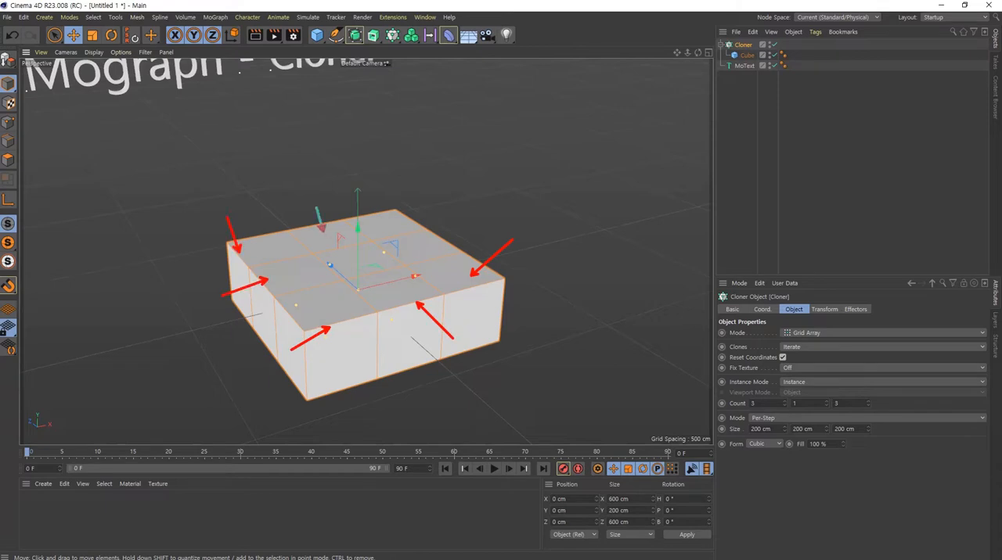
left_click_drag(321, 232, 310, 176, "ctrl+shift")
left_click_drag(390, 223, 435, 190, "ctrl+shift")
left_click_drag(428, 247, 470, 236, "ctrl+shift")
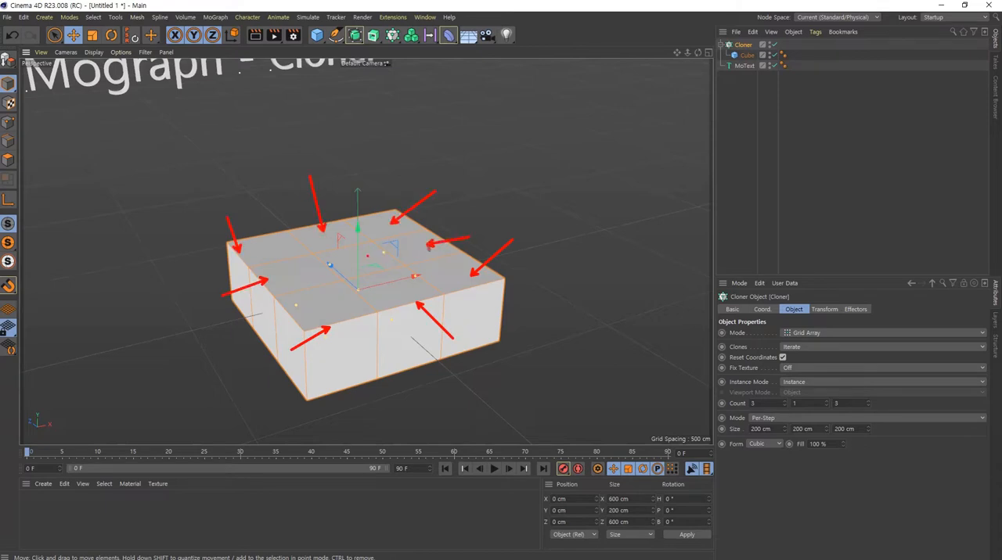
left_click_drag(366, 255, 366, 198, "ctrl+shift")
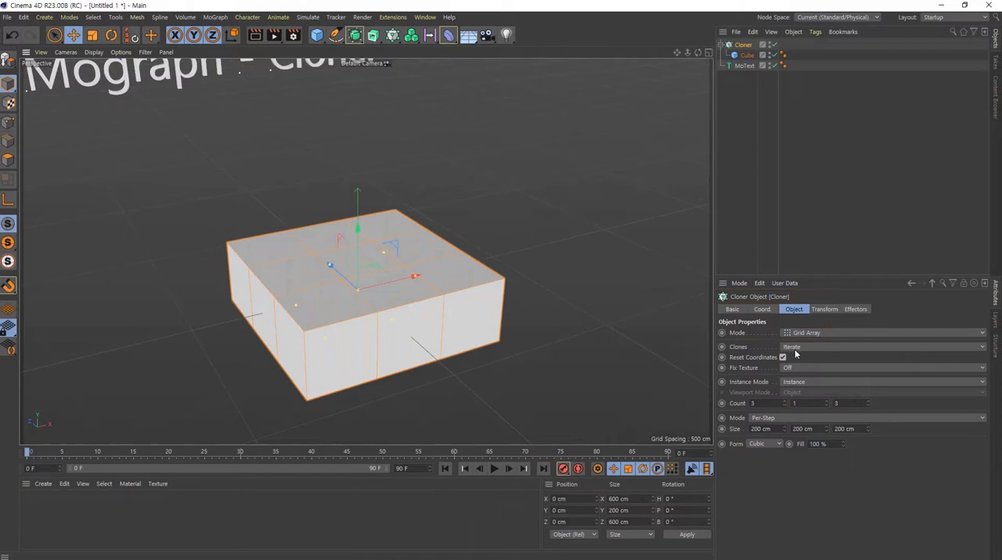
left_click(737, 334)
left_click(735, 404)
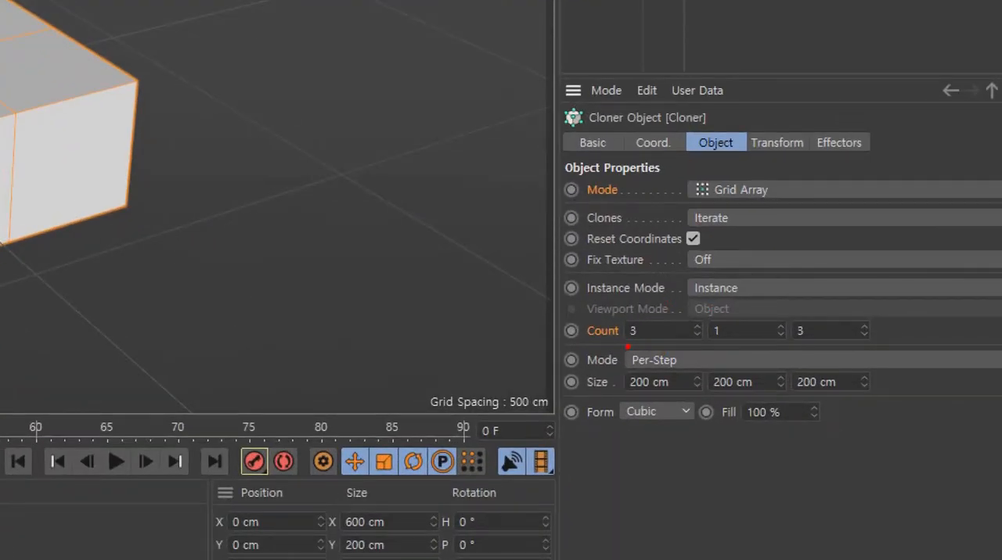
left_click_drag(628, 346, 889, 350)
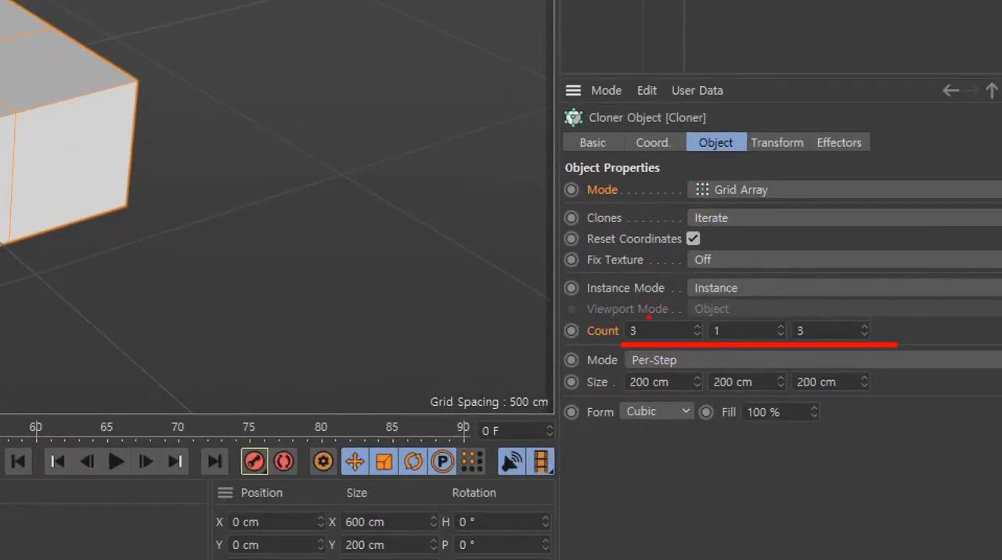
left_click_drag(647, 317, 622, 244)
mouse_move(816, 317)
left_mouse_down()
mouse_move(821, 237)
mouse_move(831, 239)
left_mouse_up()
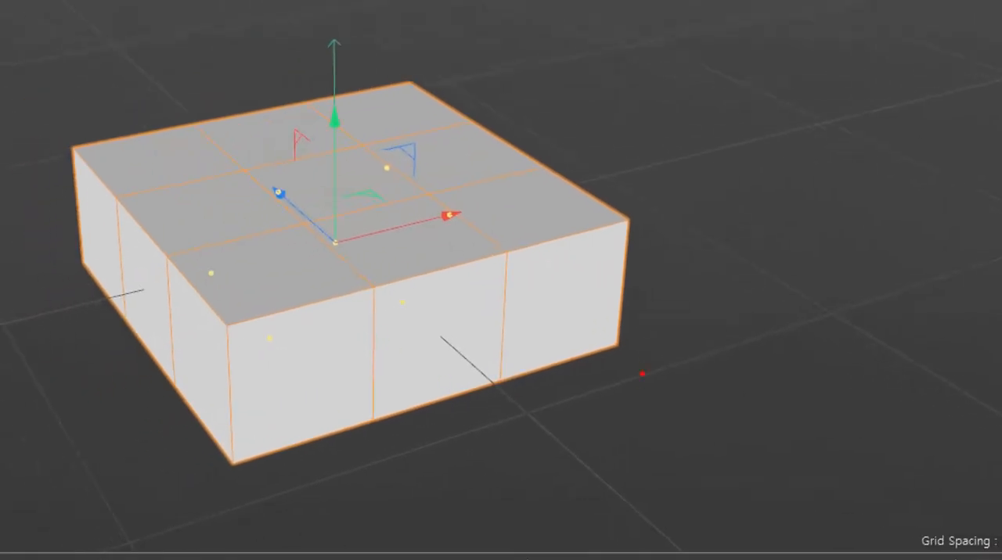
left_click_drag(632, 314, 195, 469)
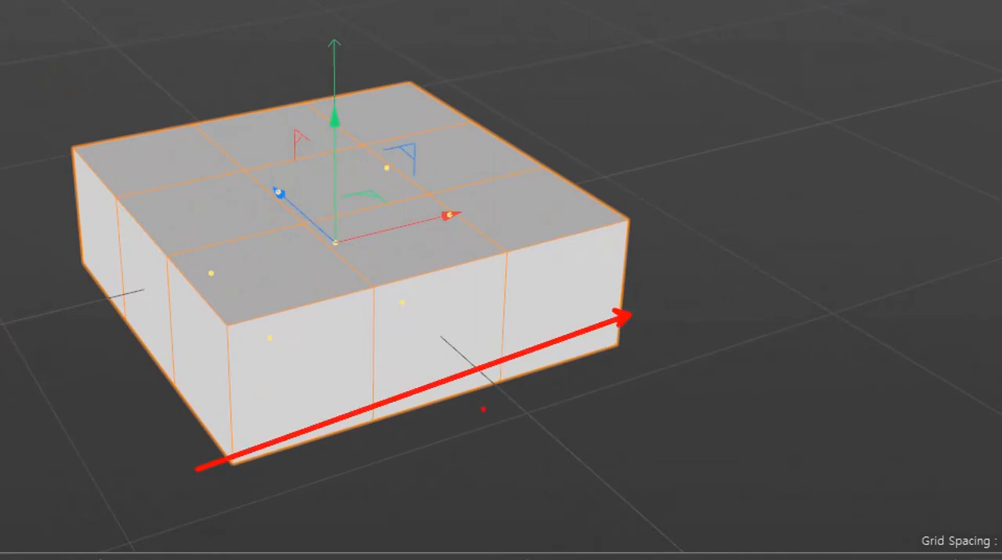
mouse_move(704, 292)
left_mouse_down()
mouse_move(760, 306)
mouse_move(734, 335)
left_mouse_up()
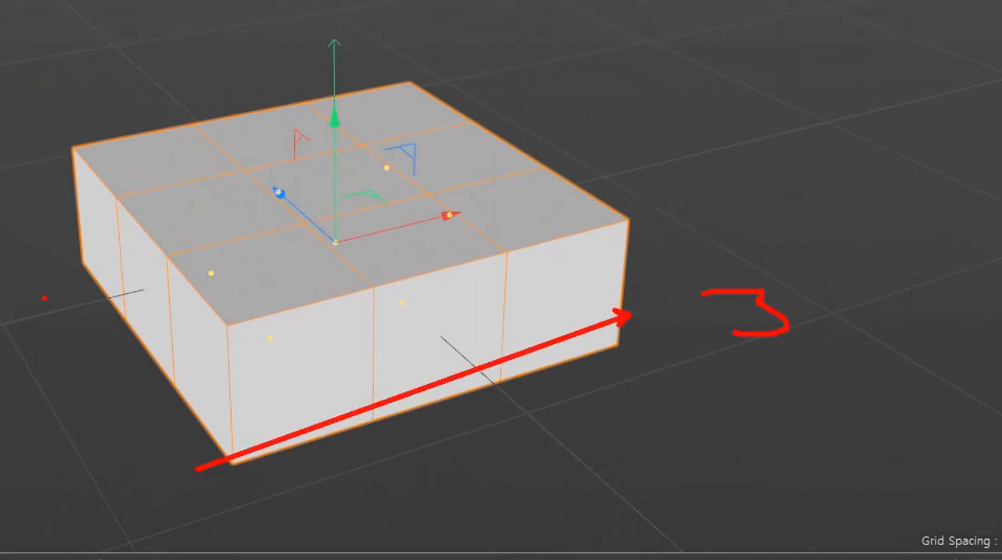
key("b")
left_click_drag(23, 243, 174, 482)
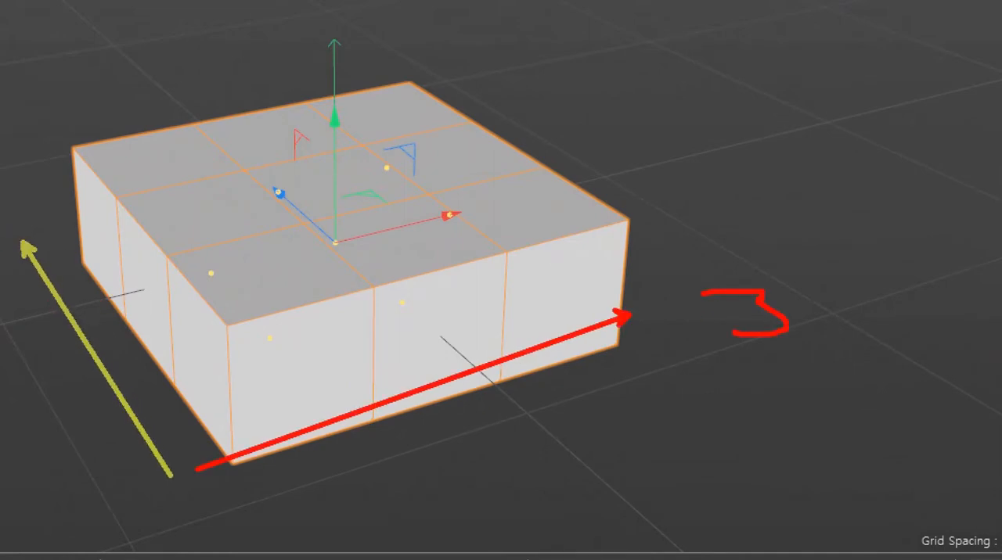
mouse_move(108, 271)
left_mouse_down()
mouse_move(123, 272)
mouse_move(143, 324)
mouse_move(124, 323)
left_mouse_up()
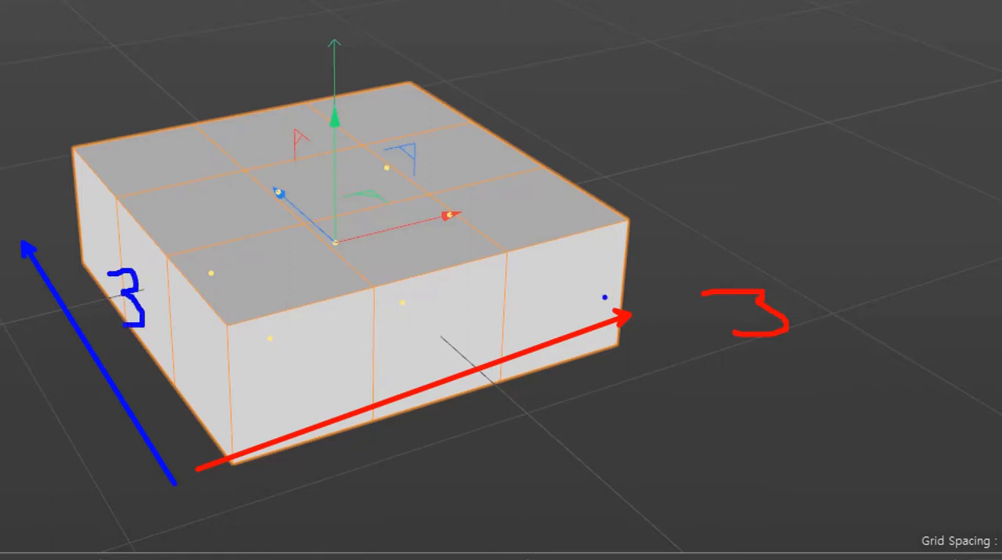
key("Escape")
- Set the Cloner's grid count along Y to 3 and look at the block from several sides
left_click(808, 405)
scroll(808, 405, "up", 2)
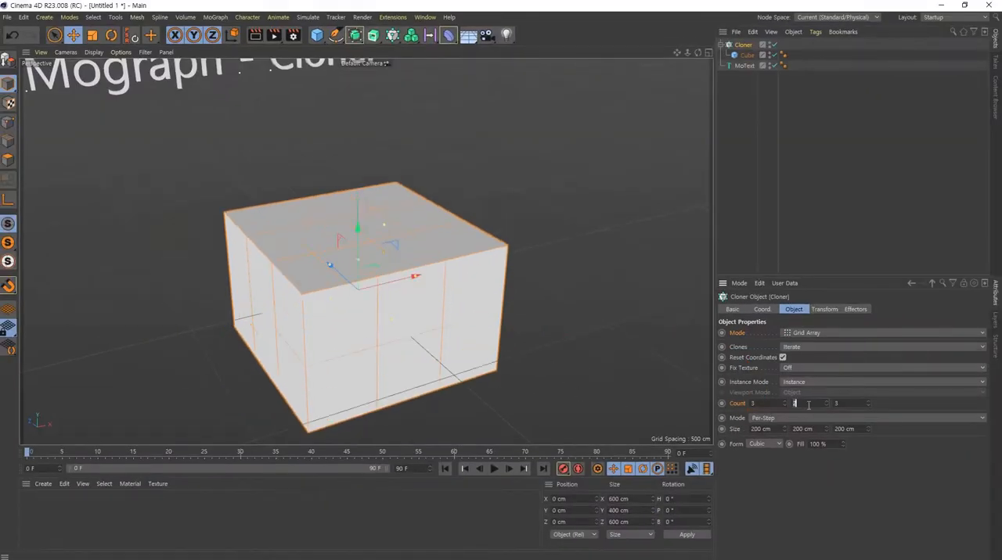
scroll(442, 338, "down", 4)
middle_click_drag(321, 290, 277, 221, "alt")
scroll(277, 222, "up", 2)
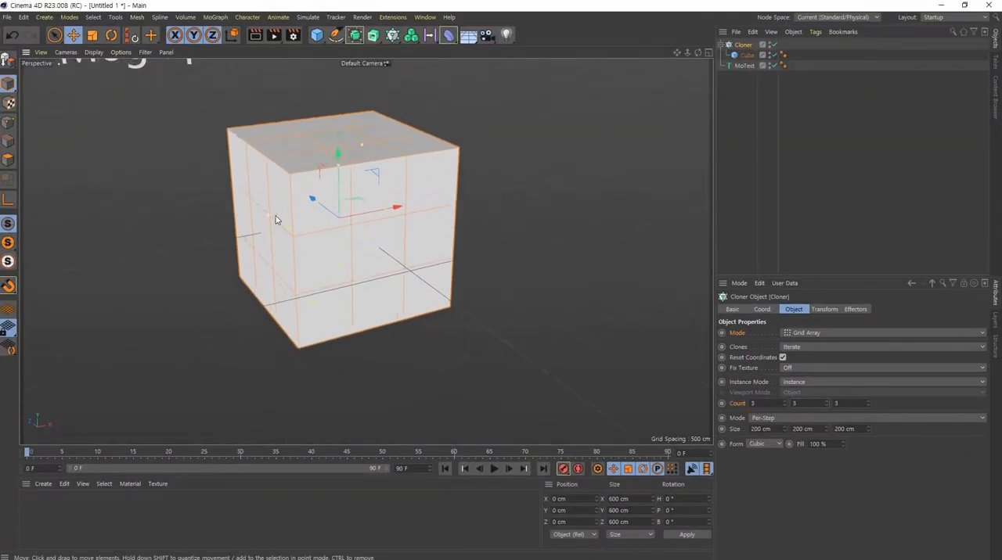
left_click_drag(278, 222, 308, 226, "alt")
middle_click_drag(307, 228, 405, 302, "alt")
right_click_drag(404, 302, 360, 291, "alt")
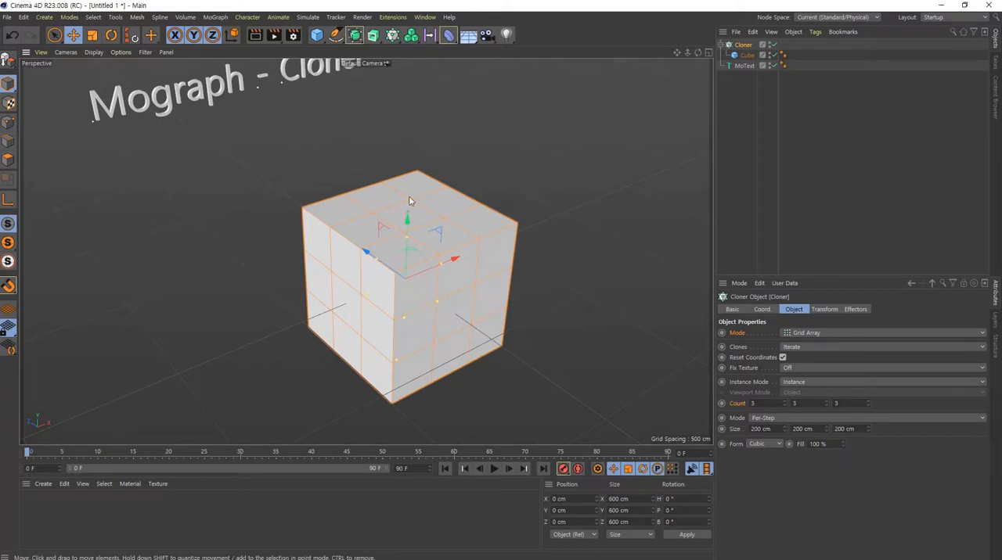
- Set the Cloner's grid array count to 5 × 5 × 5 clones
left_click(801, 403)
scroll(801, 403, "up", 2)
left_click(765, 404)
scroll(765, 404, "up", 1)
scroll(779, 407, "up", 1)
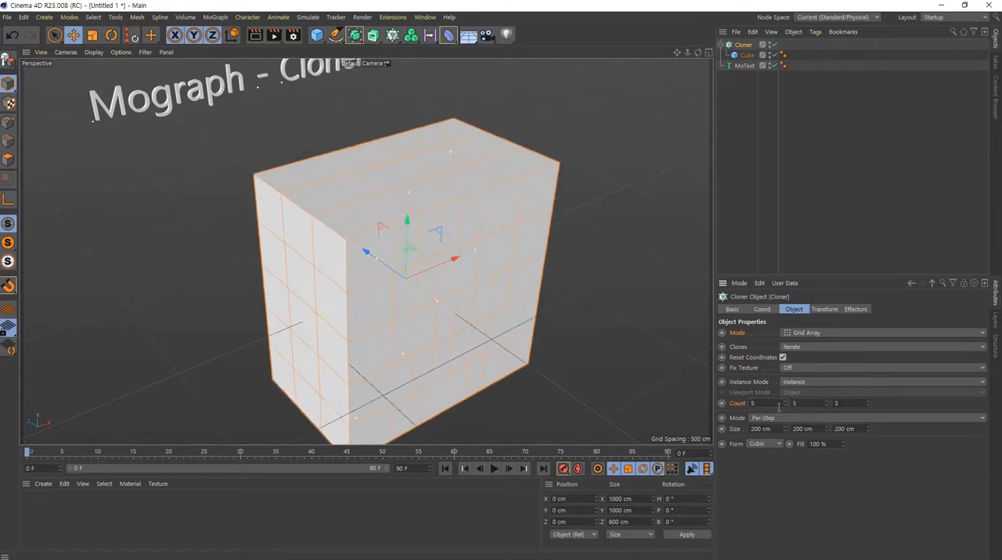
left_click(851, 403)
scroll(850, 403, "up", 2)
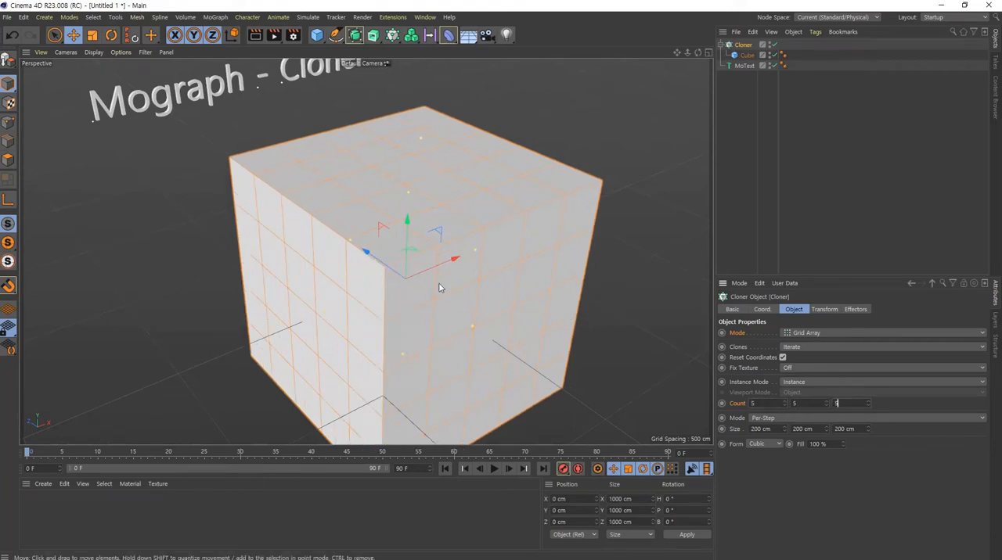
right_click_drag(438, 271, 415, 288, "alt")
left_click_drag(427, 292, 428, 297, "alt")
middle_click_drag(428, 297, 417, 280, "alt")
left_click_drag(417, 280, 423, 274, "alt")
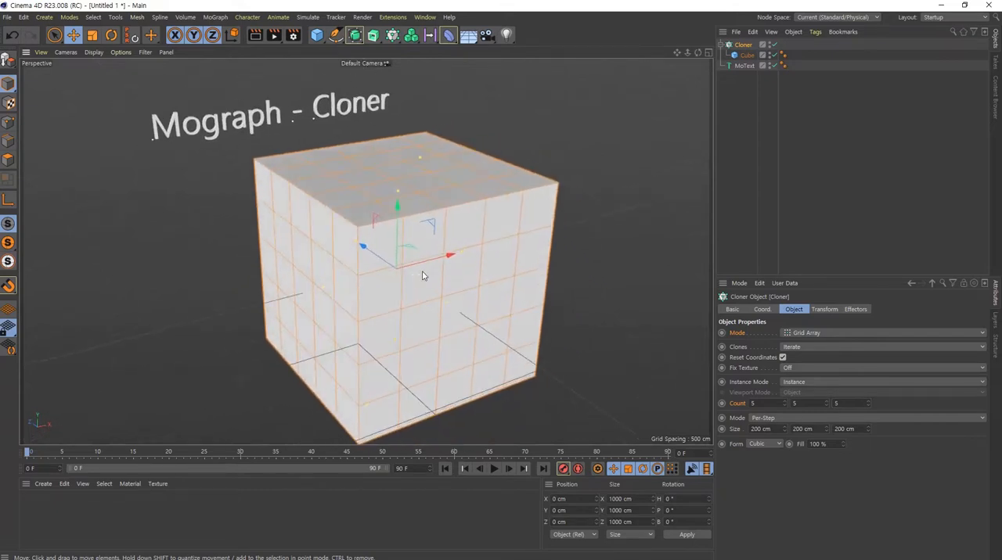
- Switch the Cloner from Grid Array to Linear mode and view the stacked cubes up close
left_click(805, 333)
left_click(800, 357)
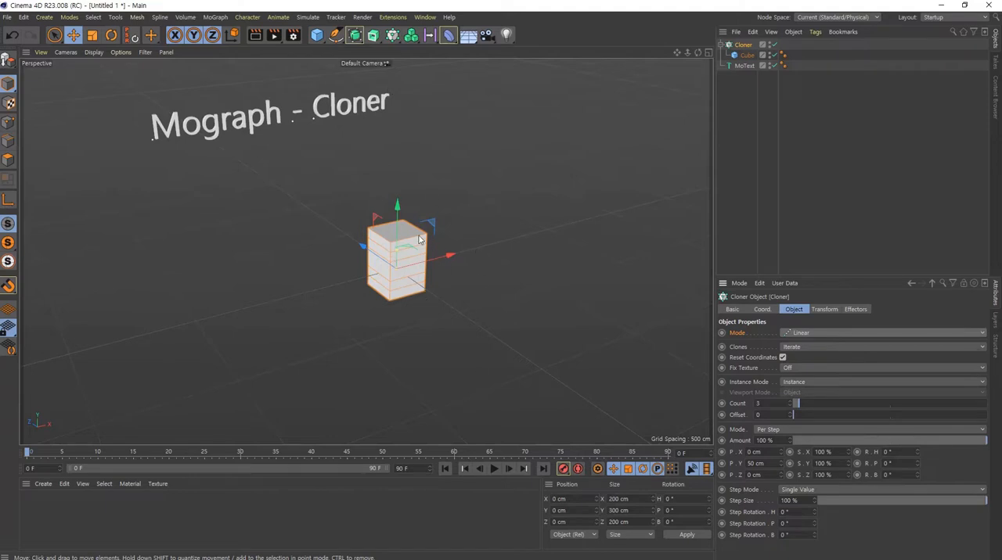
right_click_drag(421, 254, 605, 282, "alt")
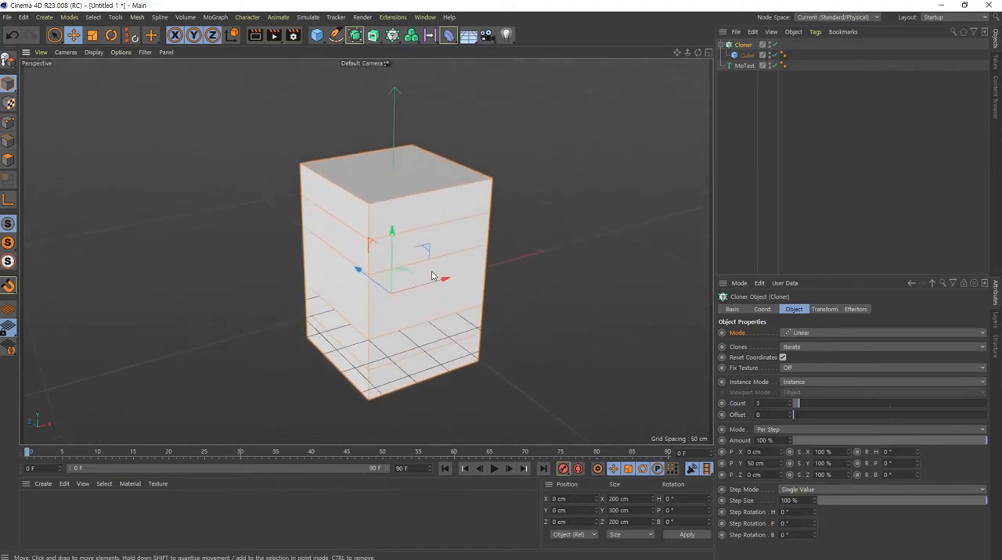
- Set the linear Cloner's per-step Y position to 250 cm to leave gaps between the stacked cubes
left_click(746, 56)
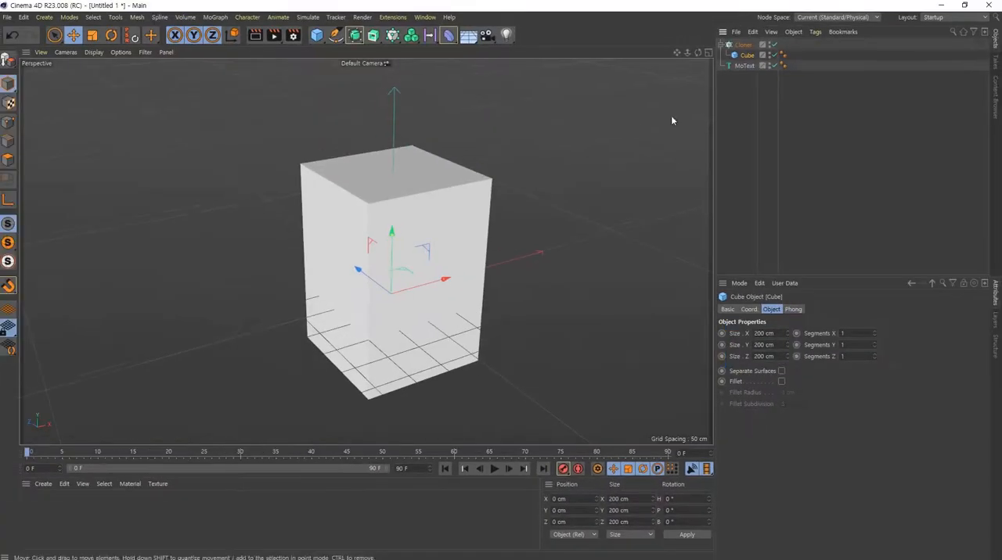
left_click(743, 45)
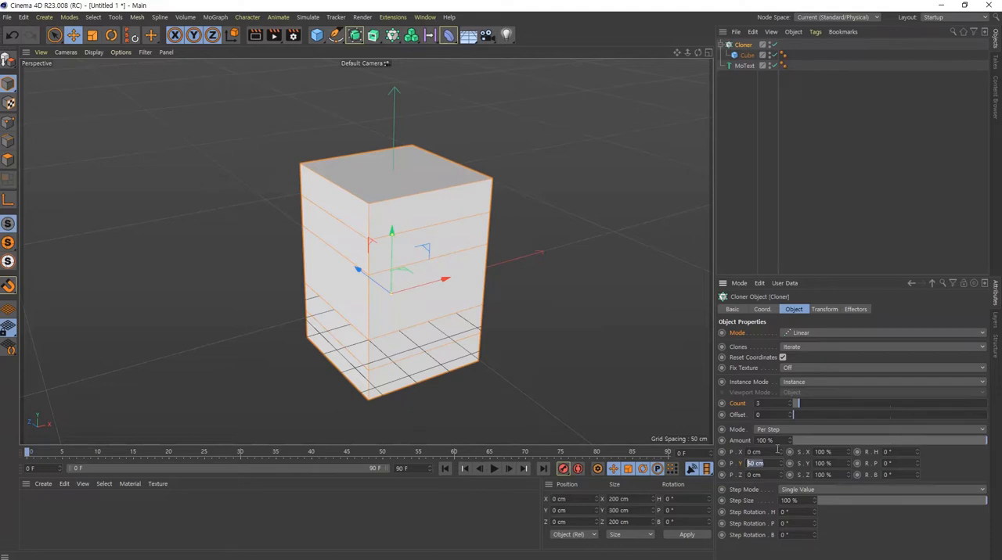
type("250")
key("Return")
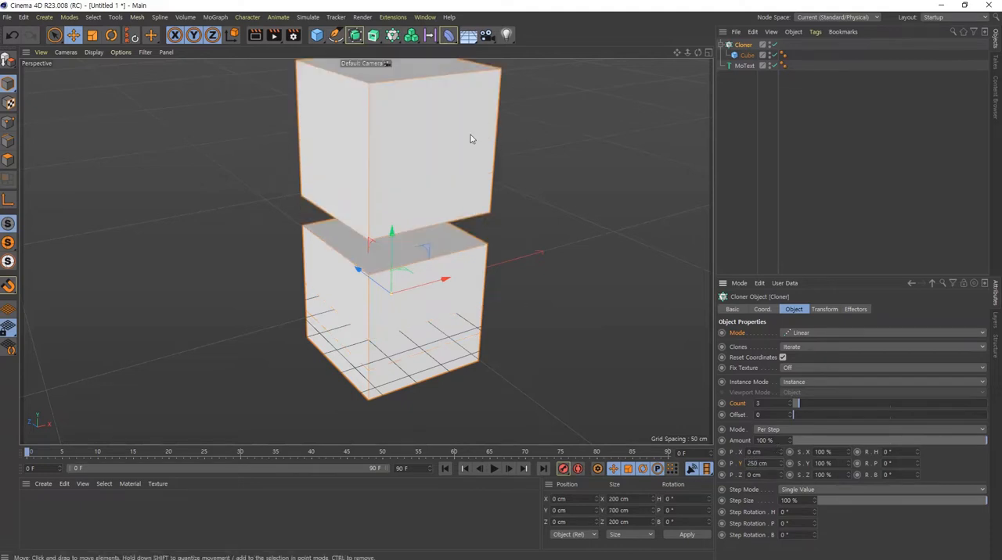
right_click_drag(470, 136, 380, 172, "alt")
middle_click_drag(425, 159, 393, 293, "alt")
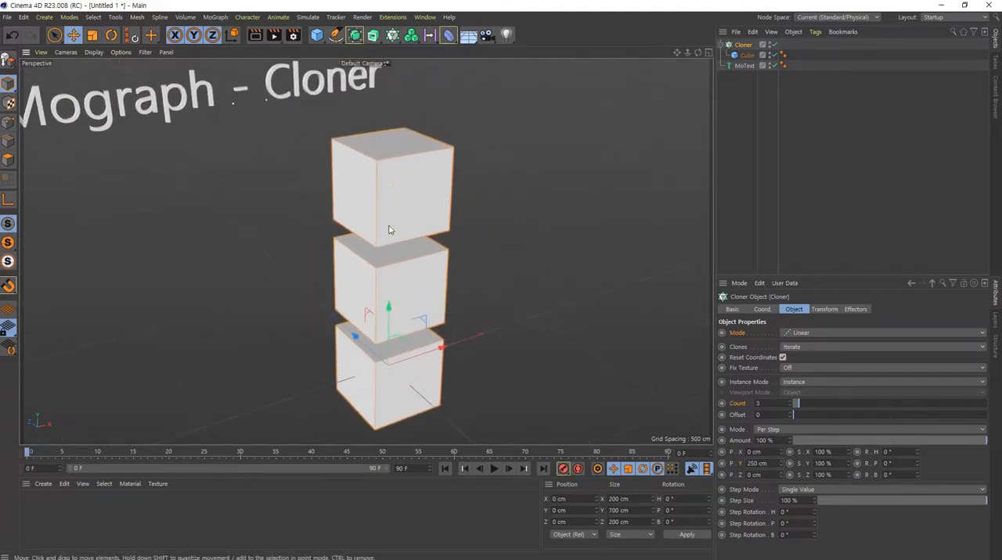
right_click_drag(421, 294, 327, 285, "alt")
middle_click_drag(393, 294, 338, 305, "alt")
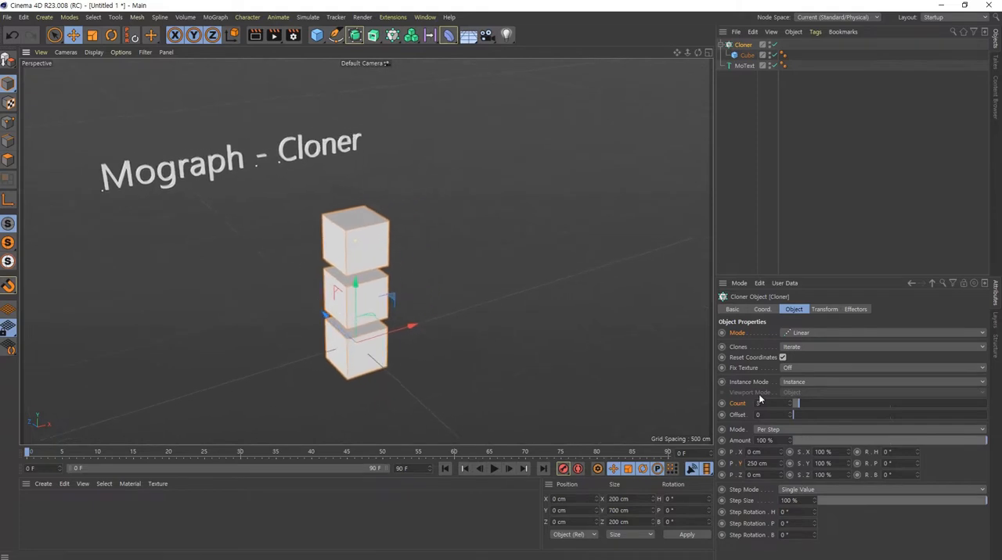
- Try different clone counts for the linear stack and settle on 5
scroll(772, 404, "up", 2)
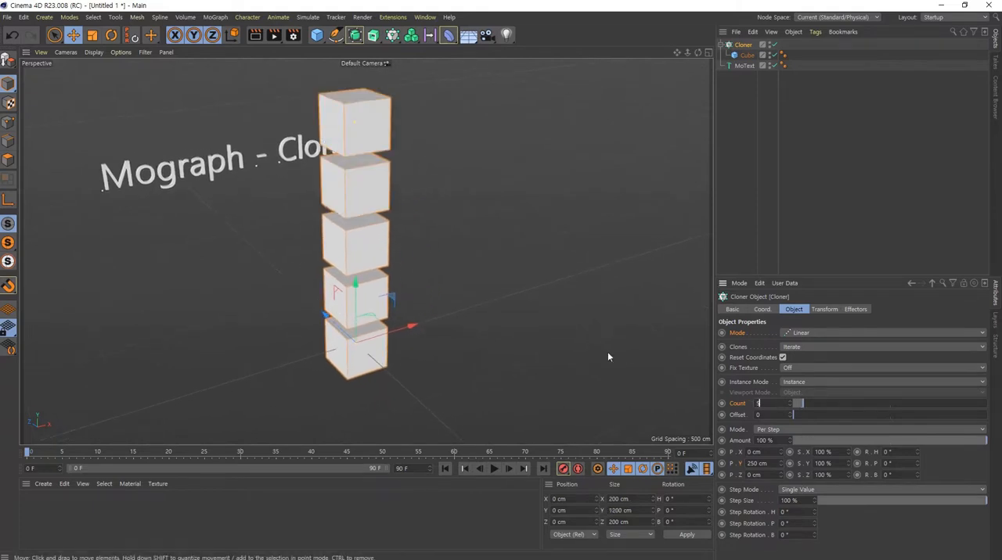
scroll(768, 404, "down", 1)
scroll(768, 404, "down", 3)
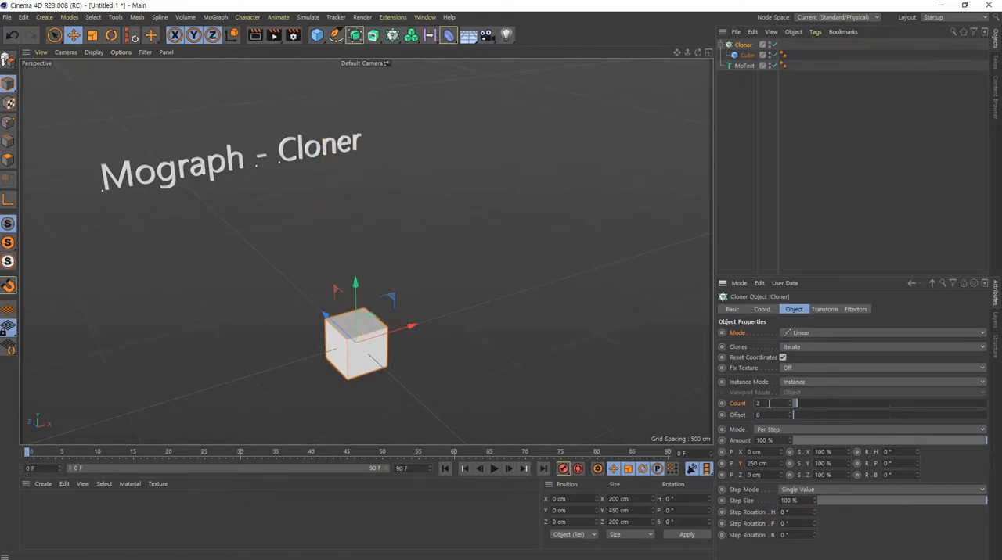
scroll(769, 404, "up", 4)
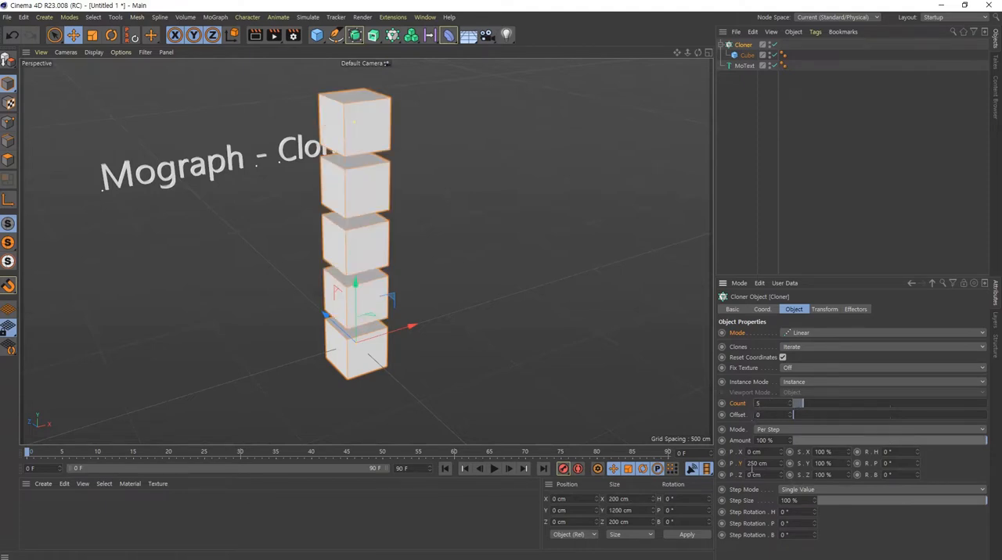
- Set the linear Cloner's per-step Y position to 200 cm
left_click_drag(775, 463, 613, 456)
type("200")
key("Return")
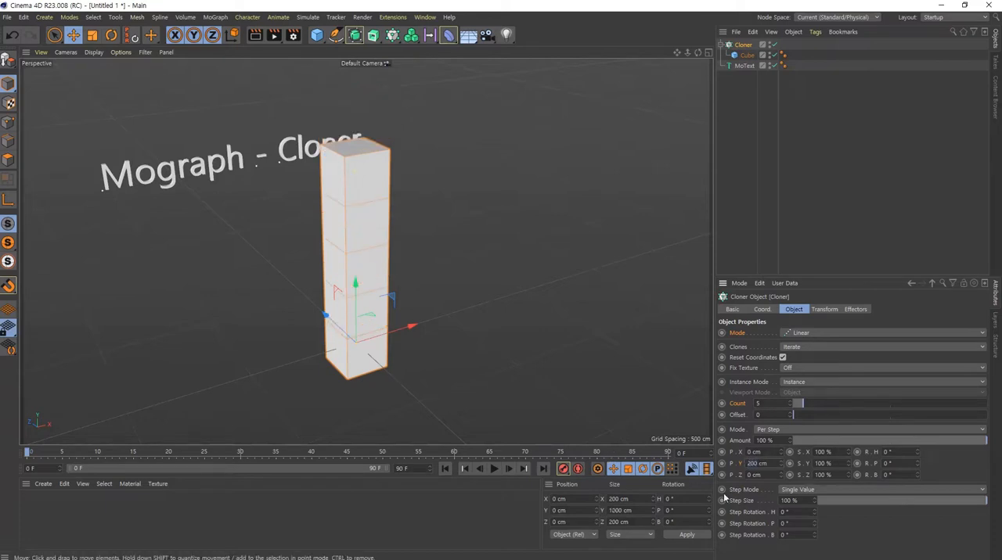
- Set the linear Cloner's per-step X position to 200 cm, and reduce it to 65 cm for a leaning stack
left_click_drag(773, 453, 658, 437)
type("200")
key("Return")
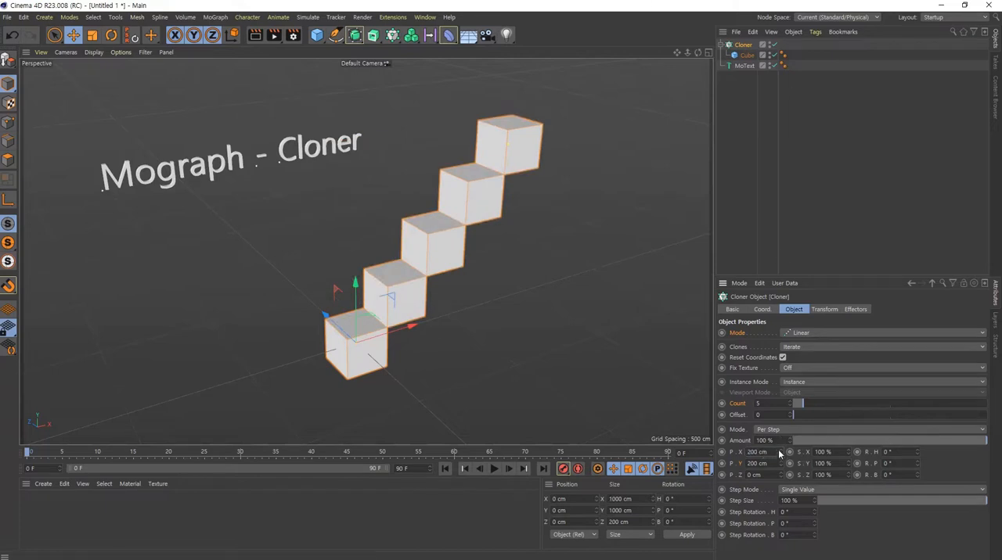
left_click_drag(778, 452, 785, 453)
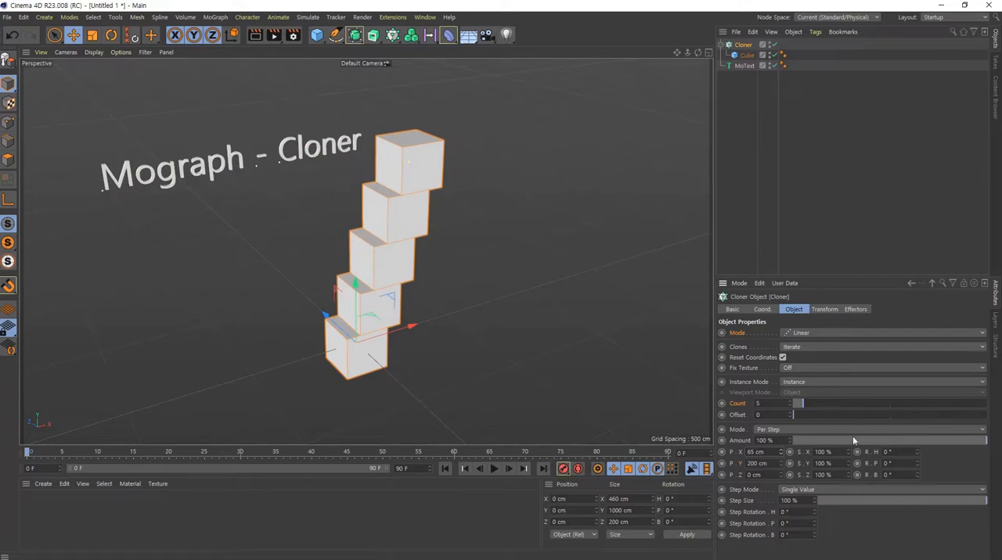
- Switch the Cloner to Radial mode and increase its radius to 1000 cm
left_click(815, 335)
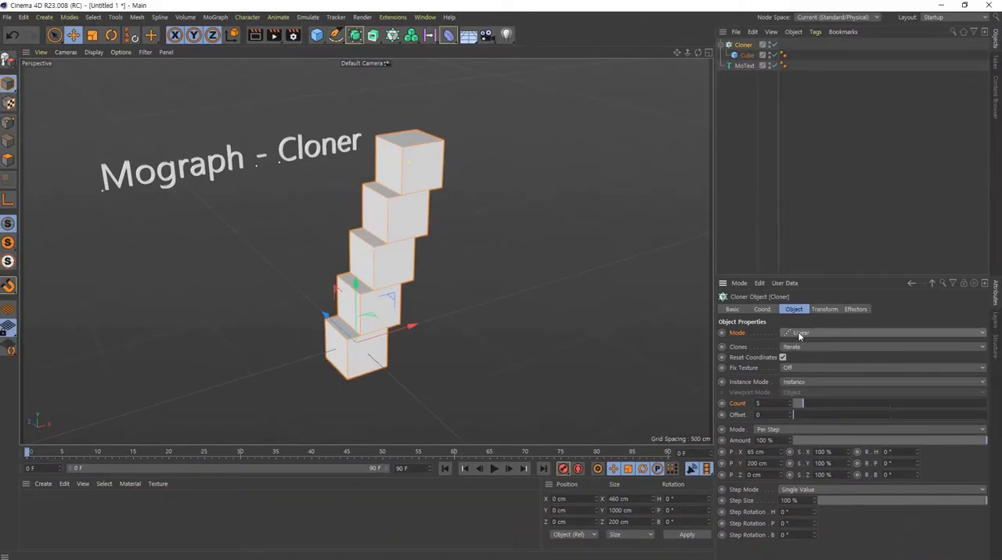
left_click(798, 333)
left_click(800, 367)
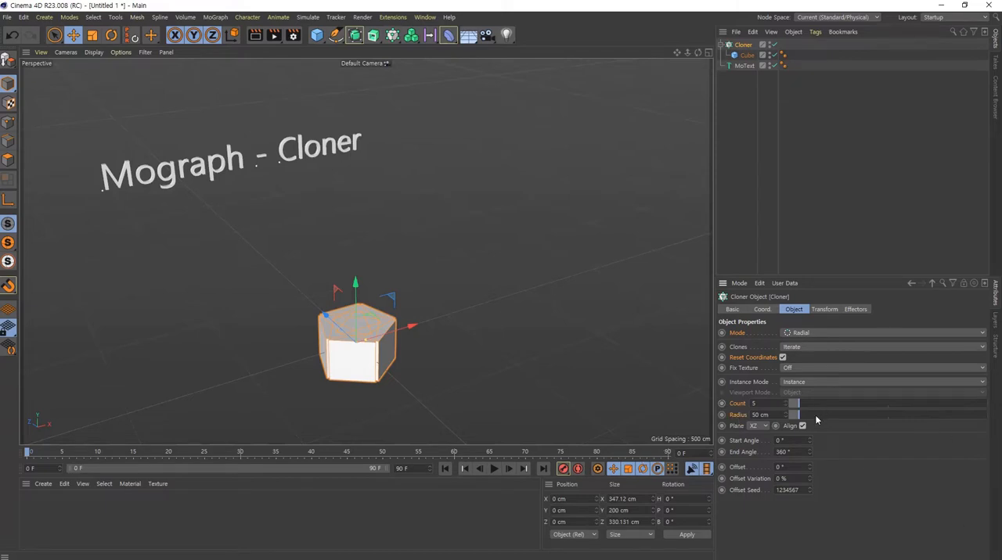
left_click_drag(798, 416, 990, 426)
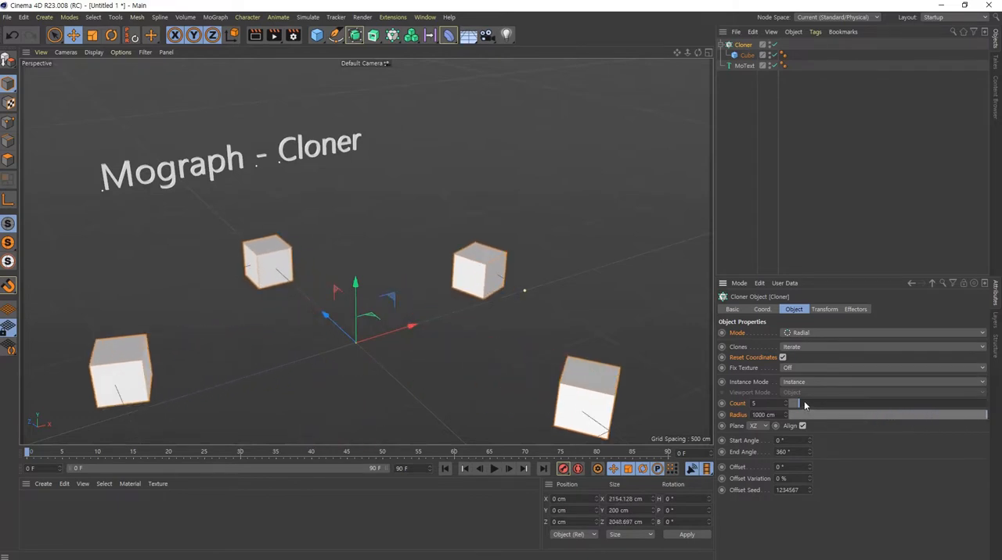
- Raise the radial Cloner's count to 15 clones
left_click_drag(804, 404, 814, 404)
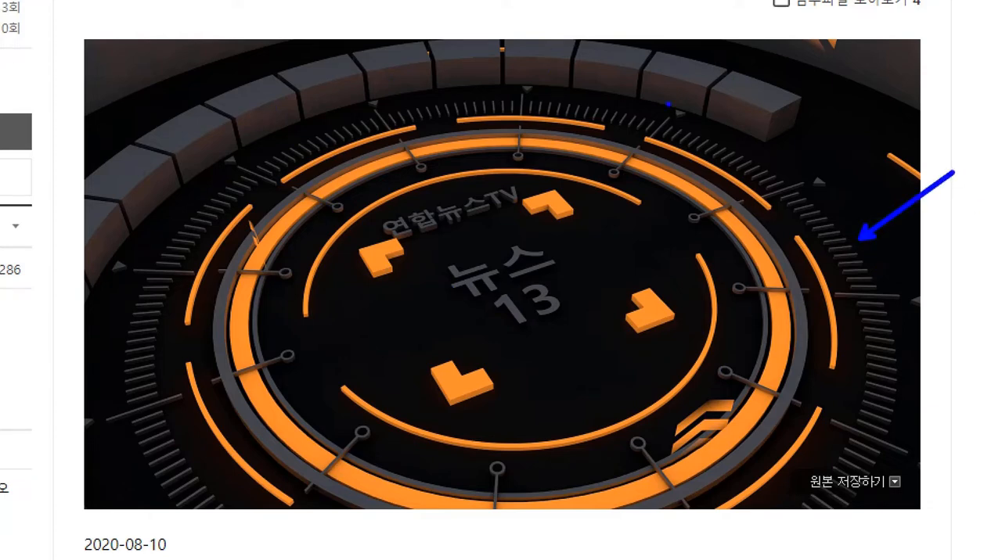
- Examine the news intro reference image on the web page for elements repeated in a radial layout
mouse_move(830, 197)
left_mouse_down()
mouse_move(843, 156)
mouse_move(860, 193)
left_mouse_up()
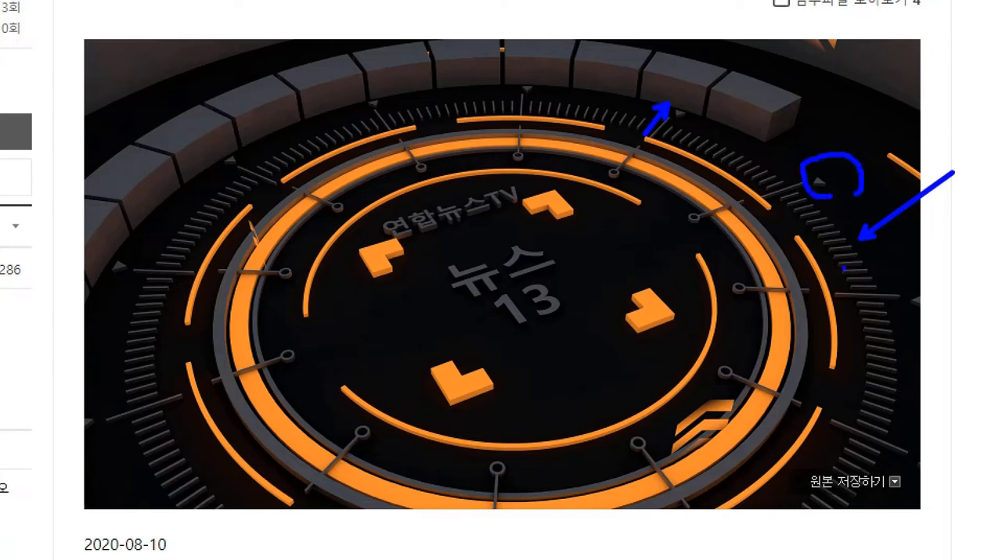
mouse_move(835, 280)
left_mouse_down()
mouse_move(782, 266)
mouse_move(847, 270)
left_mouse_up()
left_click_drag(753, 271, 768, 299)
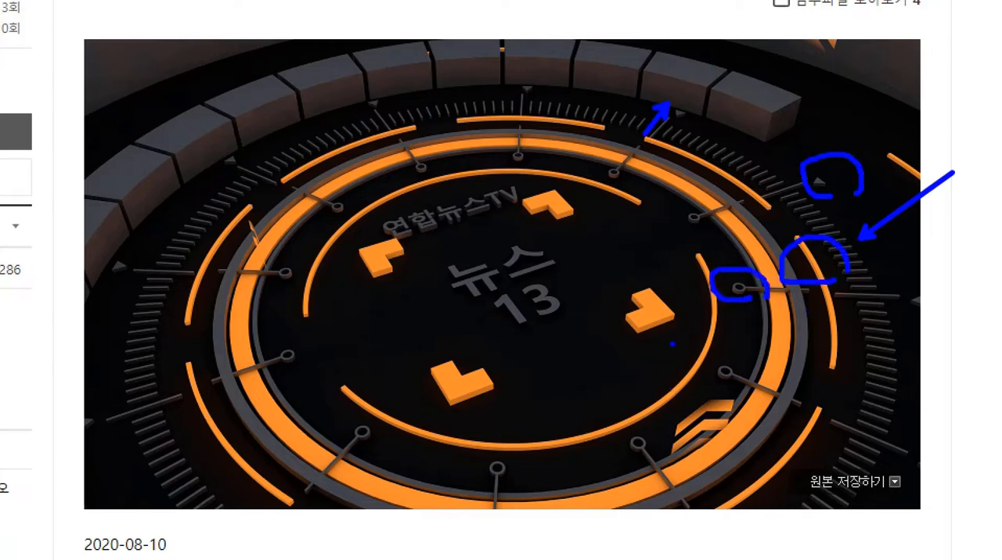
mouse_move(672, 346)
left_mouse_down()
mouse_move(630, 349)
mouse_move(657, 258)
mouse_move(694, 335)
left_mouse_up()
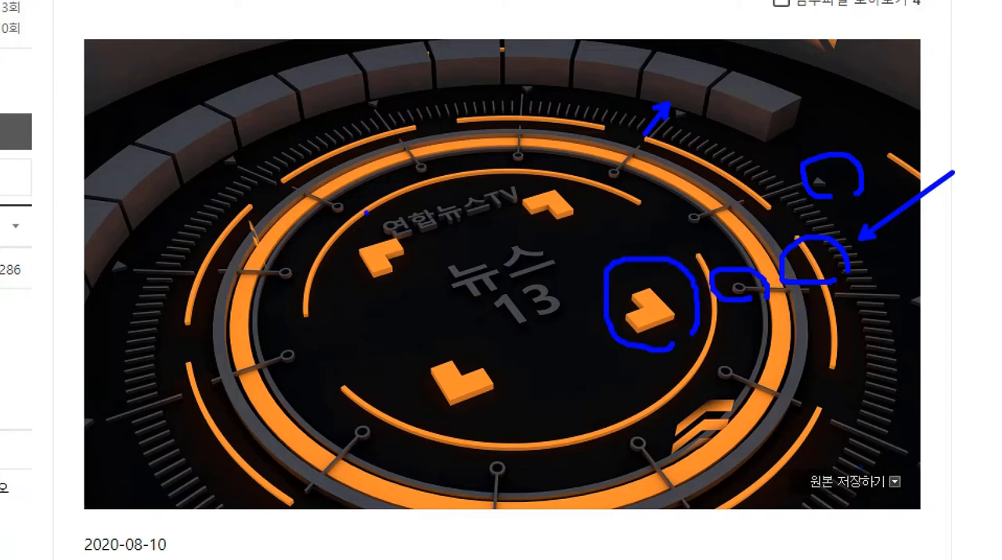
scroll(577, 404, "down", 8)
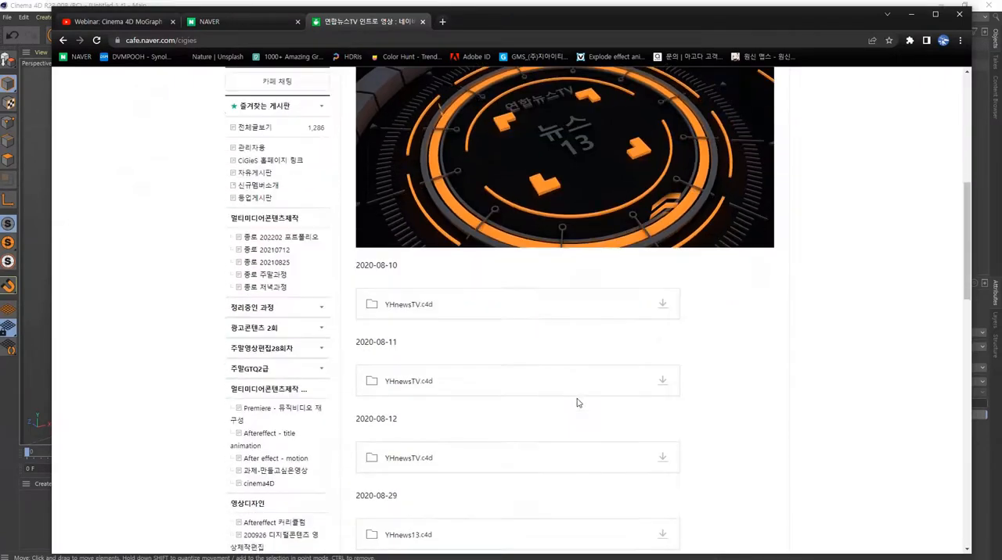
scroll(600, 351, "up", 10)
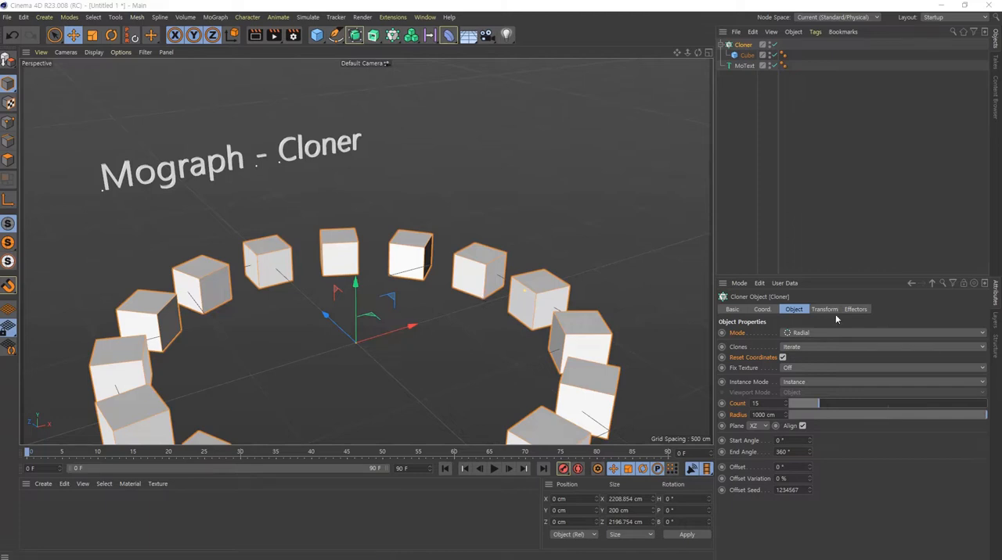
- Examine the complete ring of radial cube clones from a wider view
middle_click_drag(573, 342, 596, 227, "alt")
left_click_drag(598, 217, 598, 239, "alt")
middle_click_drag(598, 240, 589, 226, "alt")
right_click_drag(590, 226, 561, 224, "alt")
middle_click_drag(562, 223, 524, 235, "alt")
right_click_drag(524, 236, 506, 237, "alt")
middle_click_drag(521, 240, 494, 267, "alt")
left_click_drag(519, 270, 510, 251, "alt")
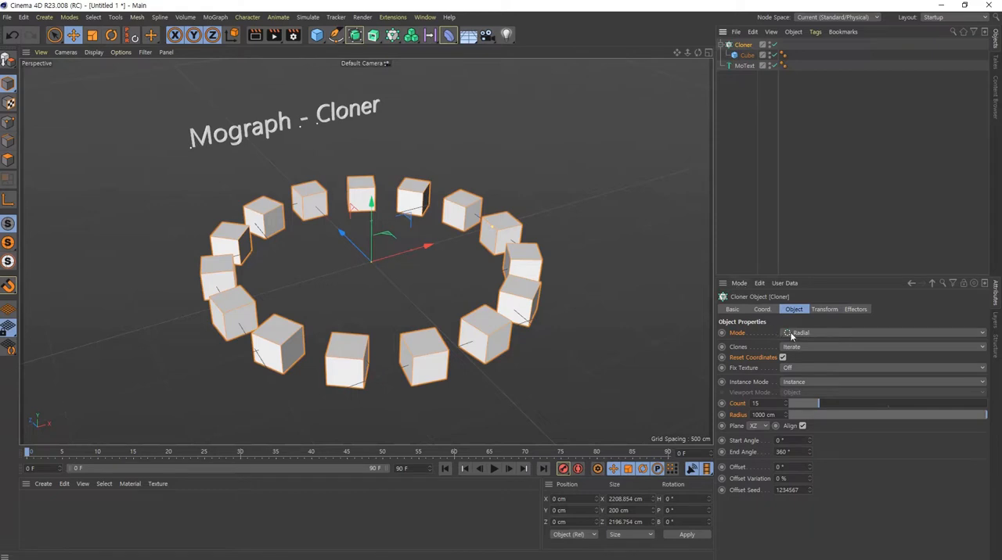
- Switch the Cloner to Honeycomb Array mode and reduce its size width to 279 cm
left_click(874, 335)
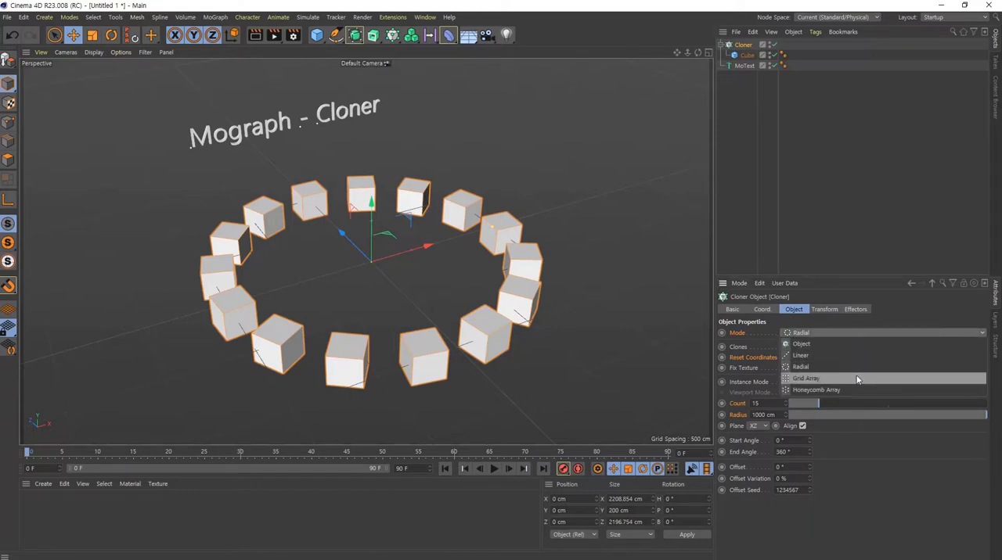
left_click(819, 393)
left_click_drag(426, 242, 379, 188, "alt")
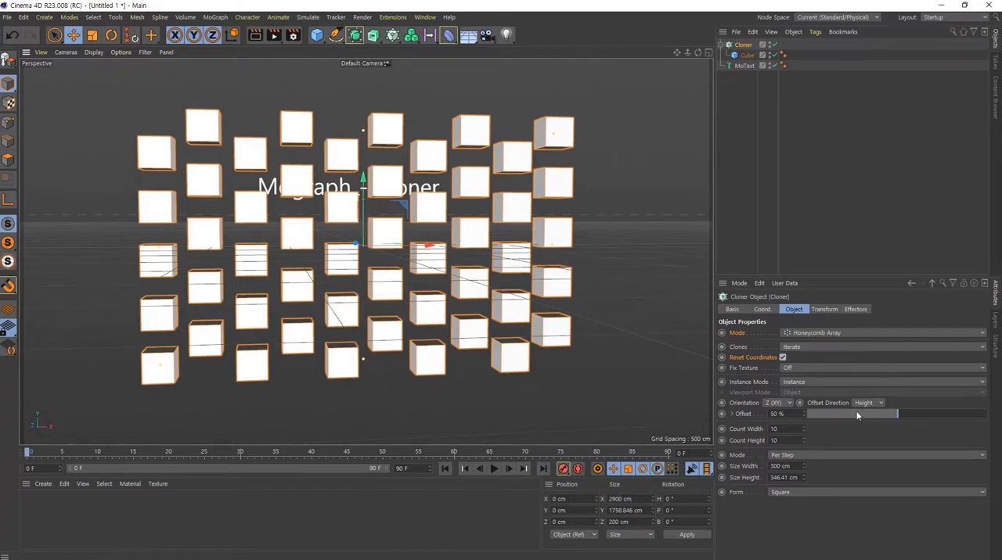
scroll(792, 466, "down", 20)
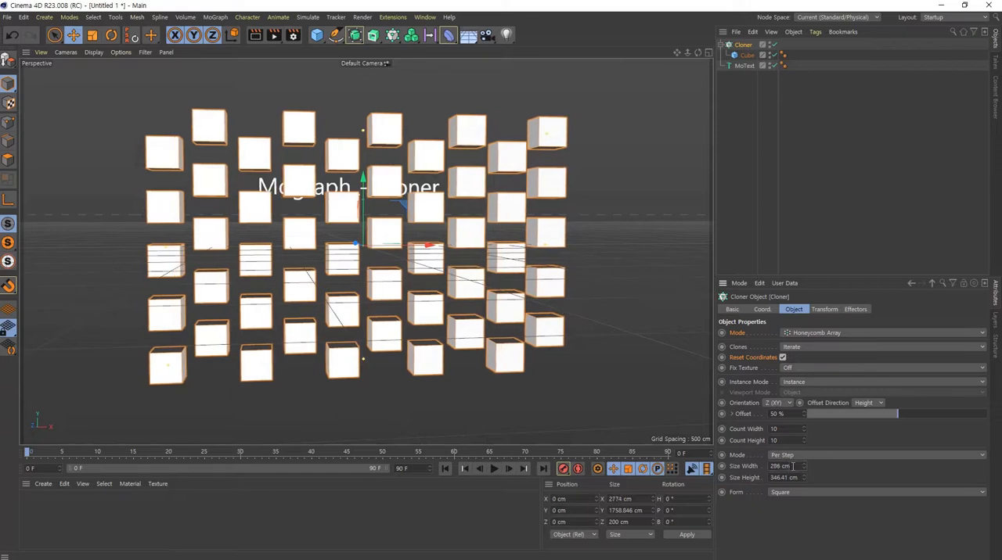
scroll(792, 466, "up", 16)
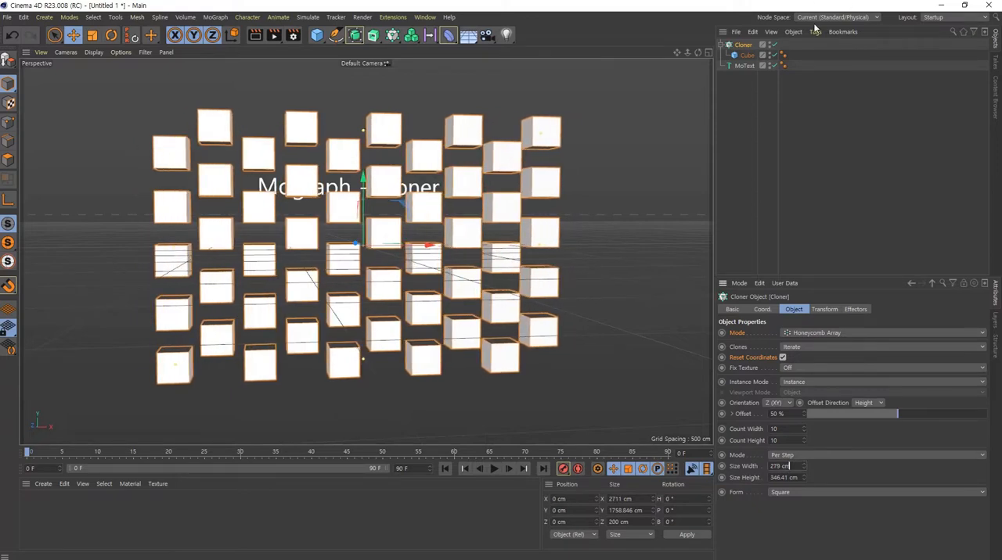
- Set the cloned Cube's X size to 400 cm to form brick-shaped blocks
left_click(743, 55)
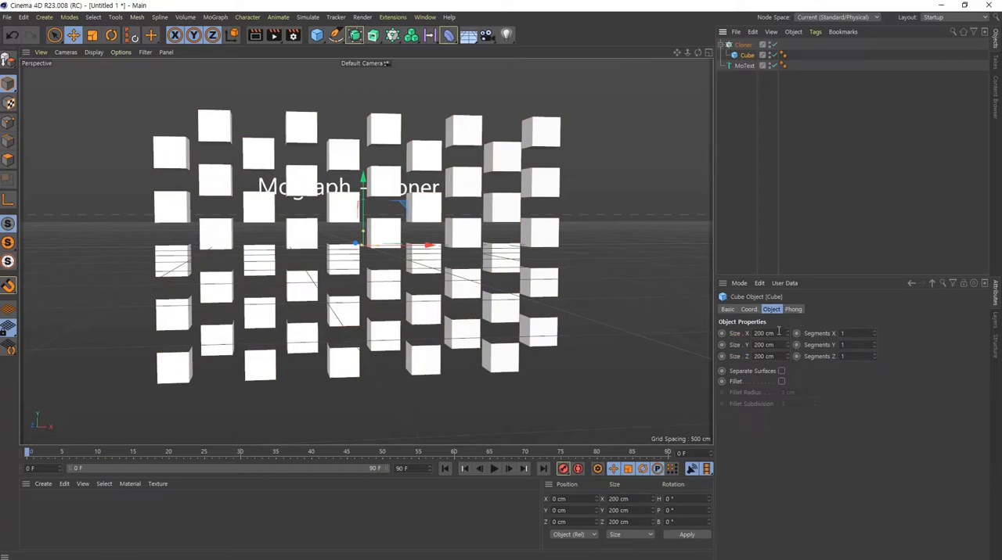
left_click(778, 333)
type("400")
key("Return")
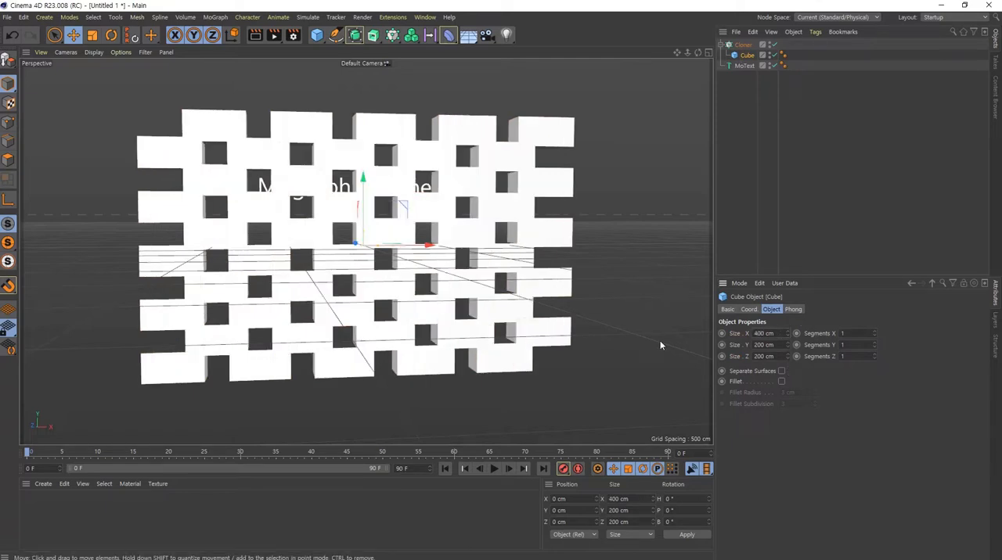
- Set the viewport display to Quick Shading (Lines) so the individual bricks are outlined
left_click_drag(373, 203, 387, 221, "alt")
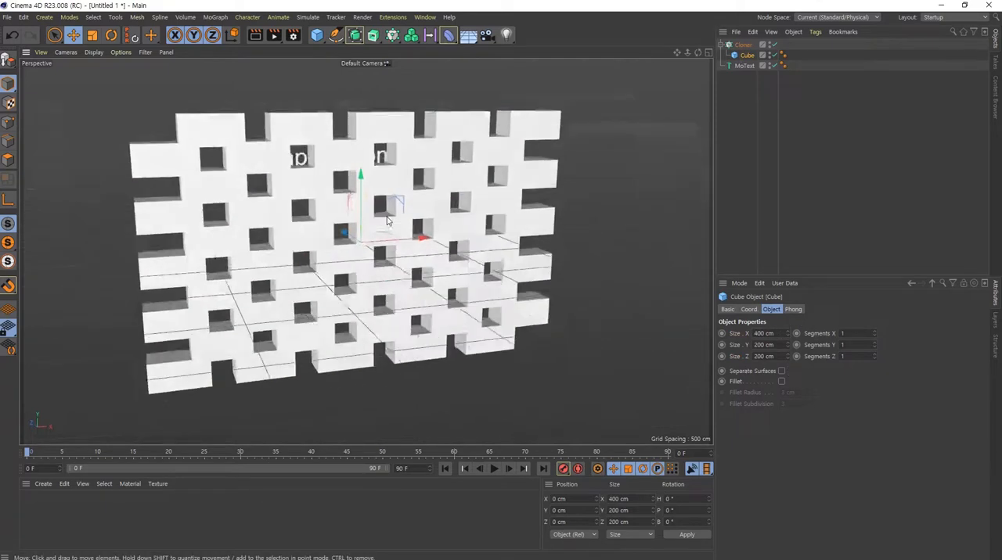
left_click(93, 52)
left_click(125, 103)
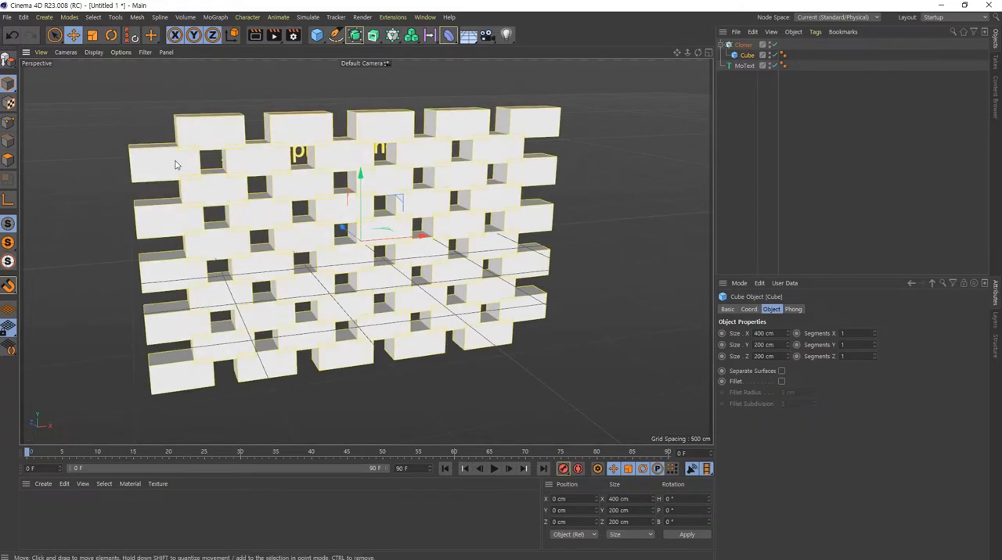
- Create a new dark grey material and apply it to the Cloner
left_click(23, 16)
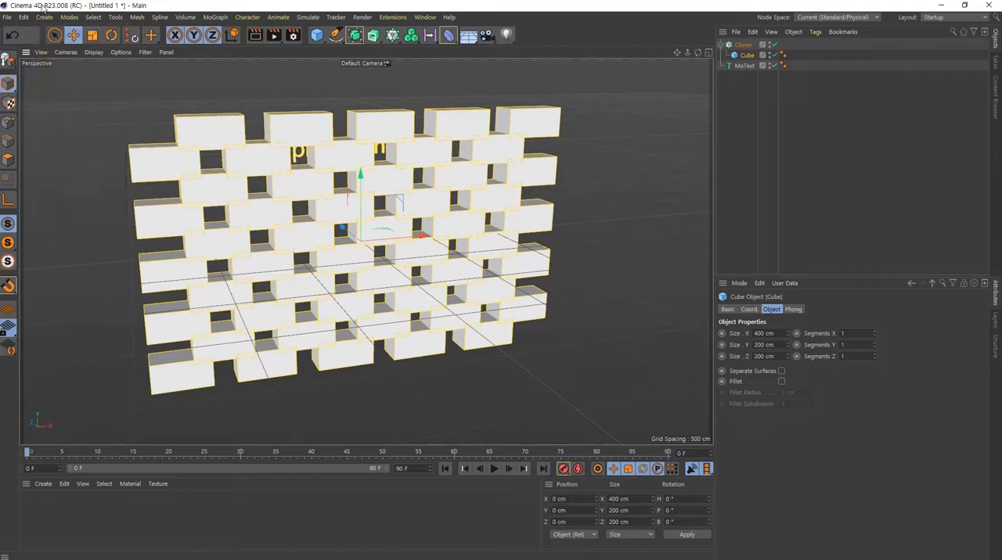
double_click(127, 518)
double_click(31, 507)
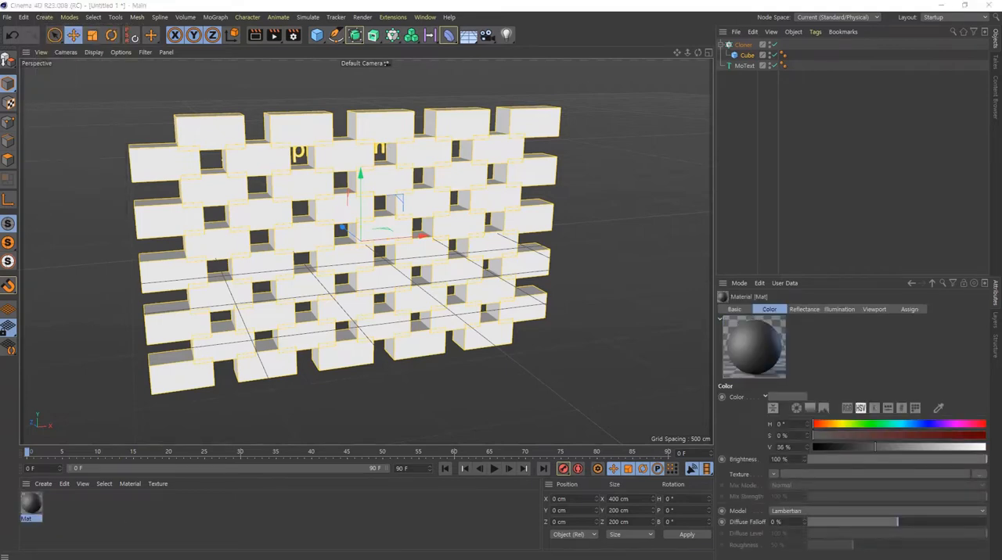
left_click_drag(31, 506, 743, 45)
left_click_drag(297, 266, 277, 273, "alt")
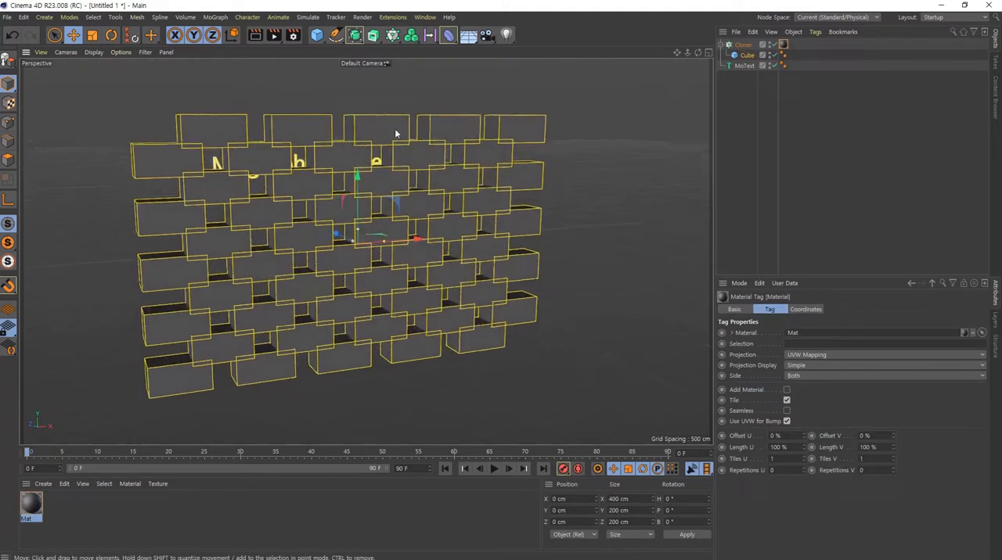
middle_click_drag(286, 277, 301, 277, "alt")
left_click_drag(301, 275, 303, 273, "alt")
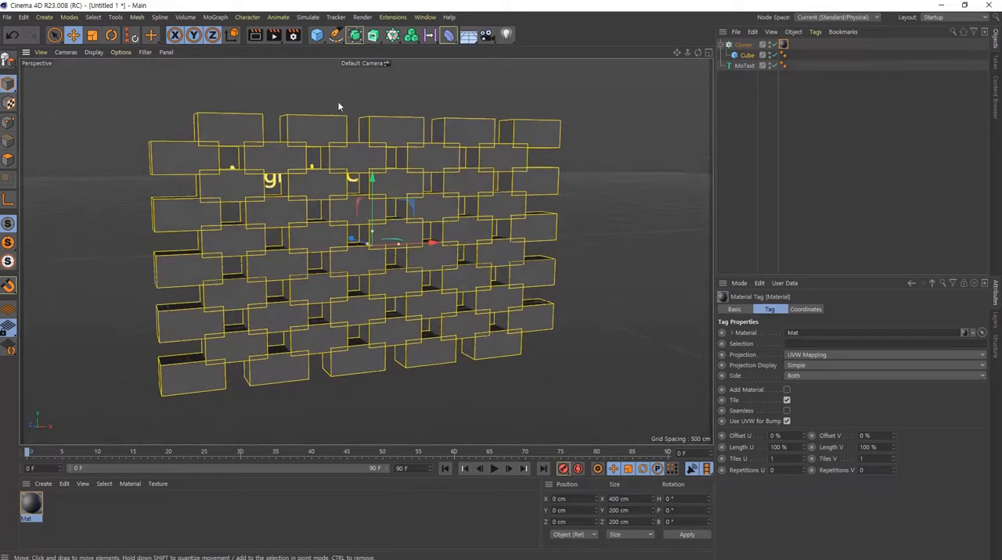
- Set the honeycomb Cloner's size height to 400 cm
left_click(742, 45)
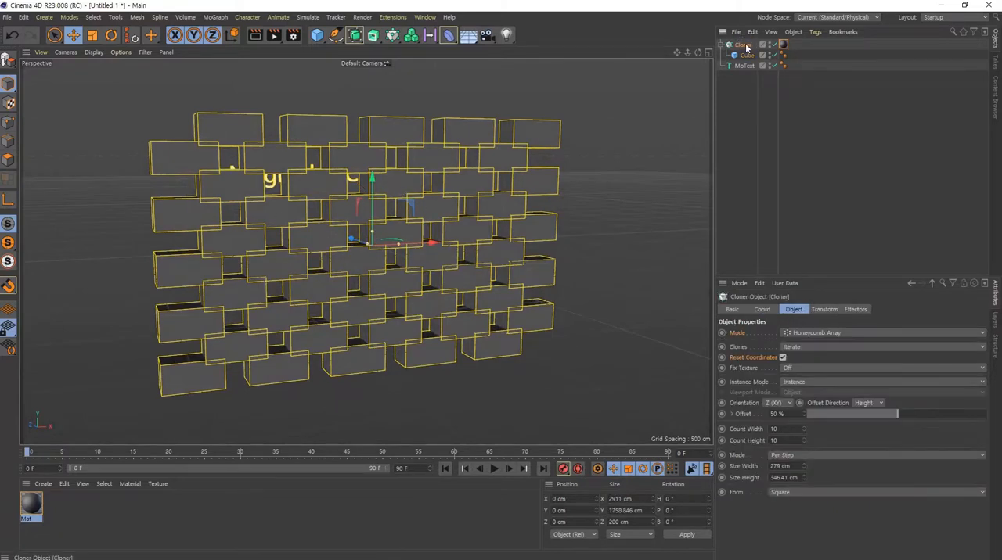
left_click(782, 477)
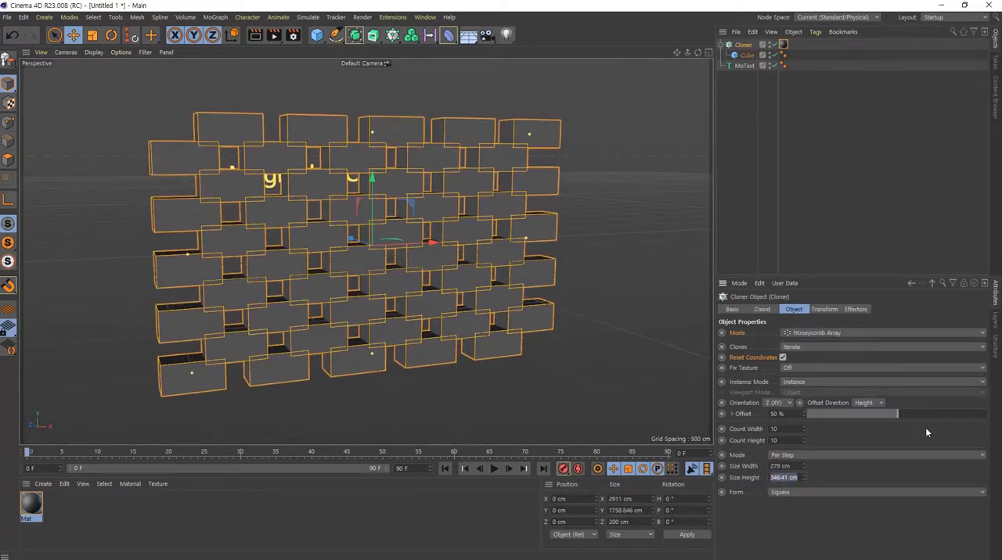
type("400")
key("Return")
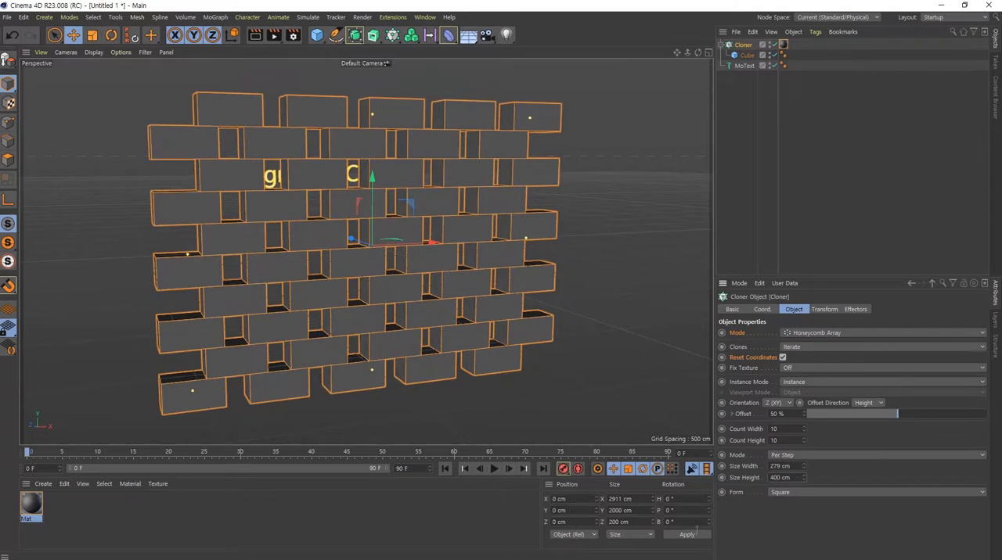
- Try size widths of 300 cm and 150 cm for the honeycomb Cloner
left_click(780, 466)
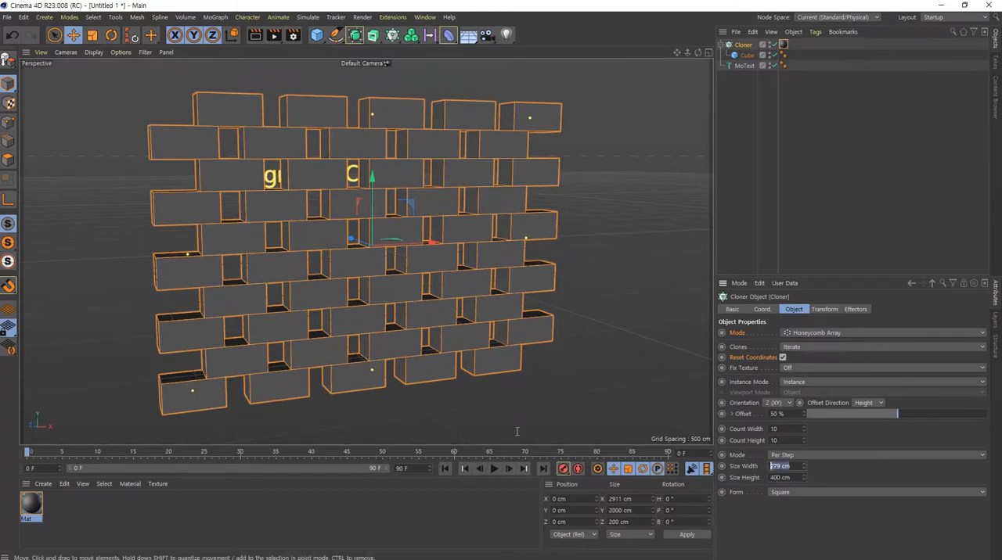
type("300")
key("Return")
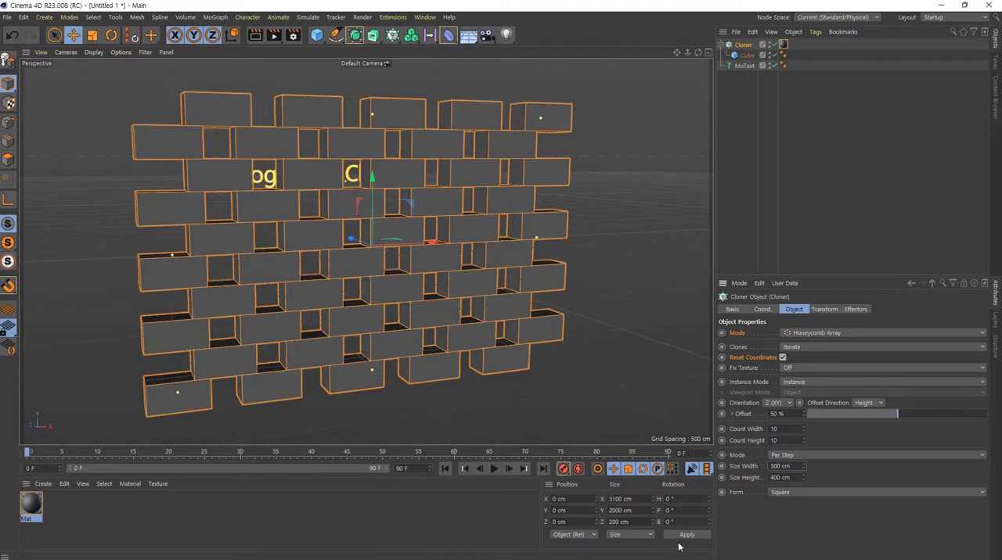
left_click_drag(792, 465, 519, 420)
type("150")
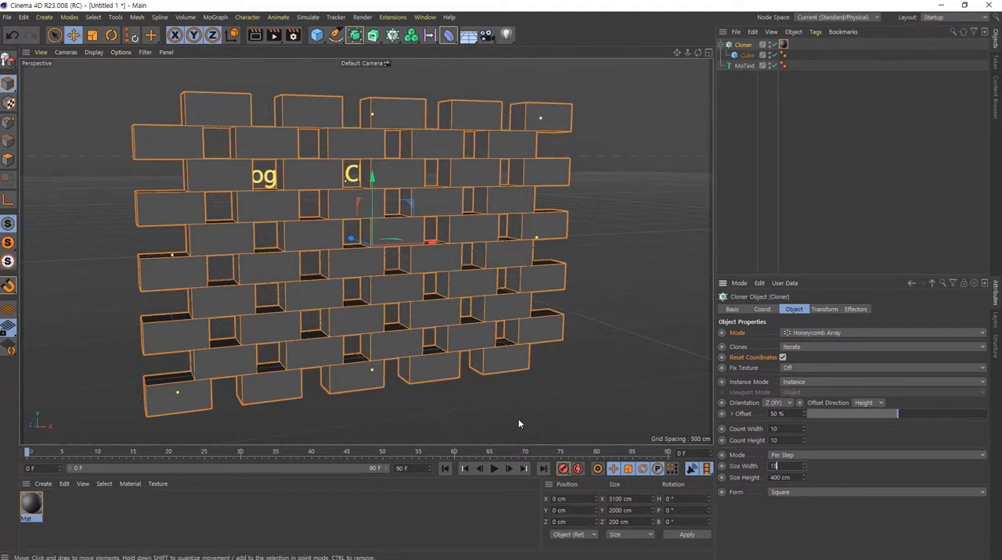
key("Return")
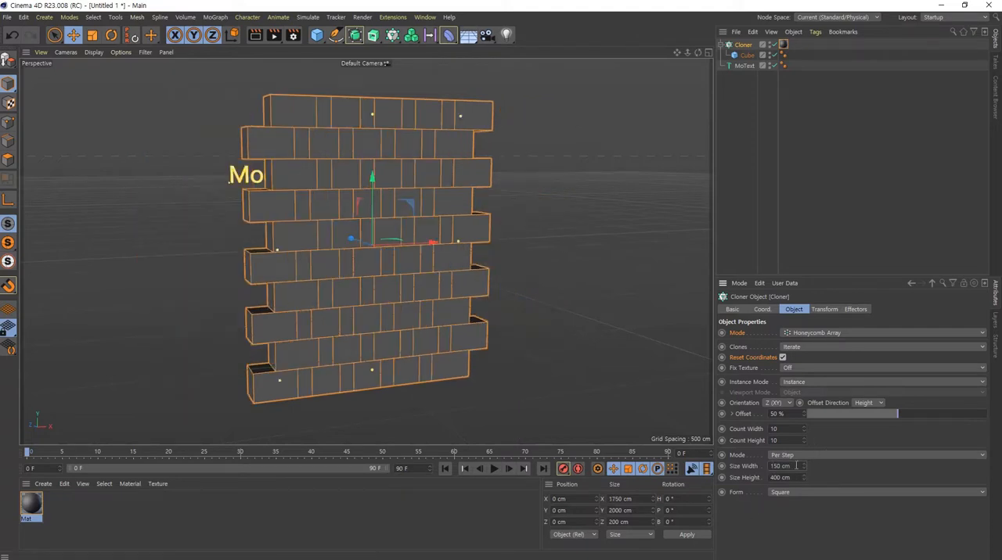
- Set the honeycomb Cloner's size width to 200 cm so the bricks meet edge to edge
left_click_drag(802, 467, 583, 454)
type("200")
key("Return")
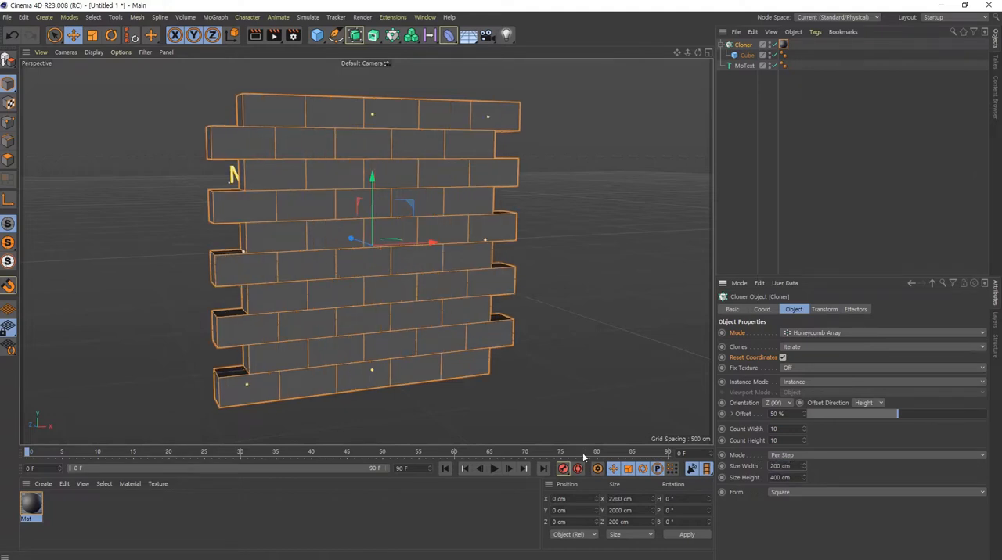
- Enable Fillet on the Cube to bevel the edges of the bricks
left_click_drag(502, 74, 507, 304, "alt")
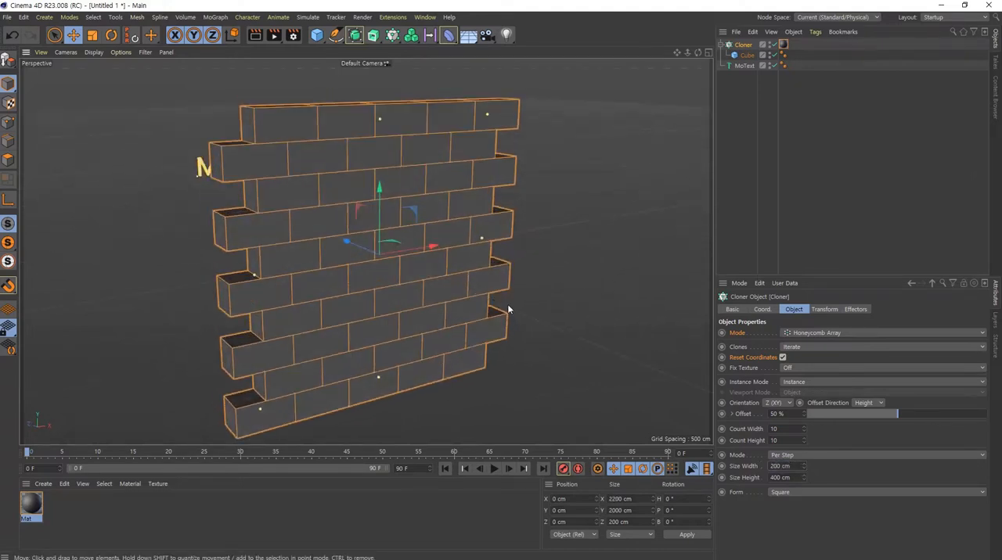
left_click(747, 55)
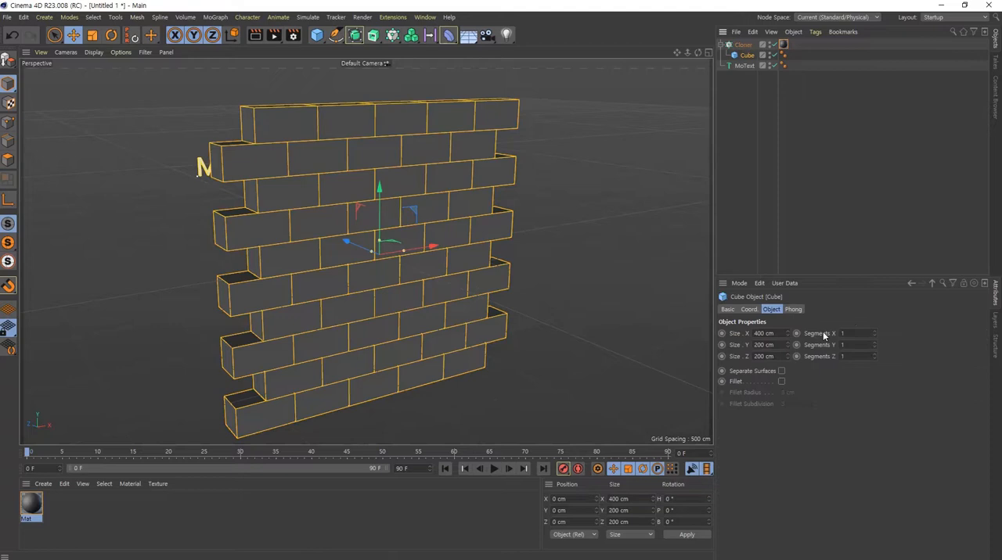
left_click(781, 382)
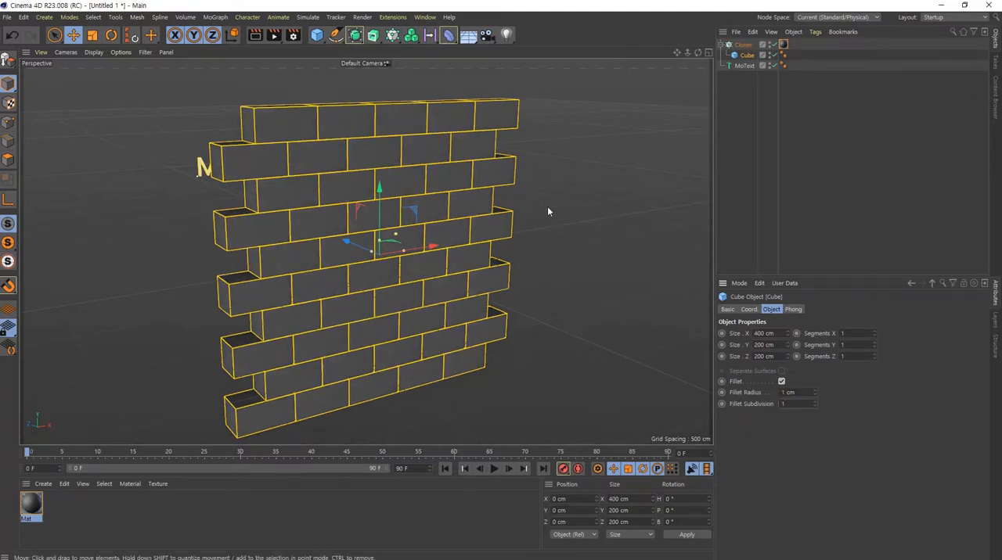
- Deselect all objects and switch the viewport display to Quick Shading without lines
left_click(734, 122)
left_click(93, 53)
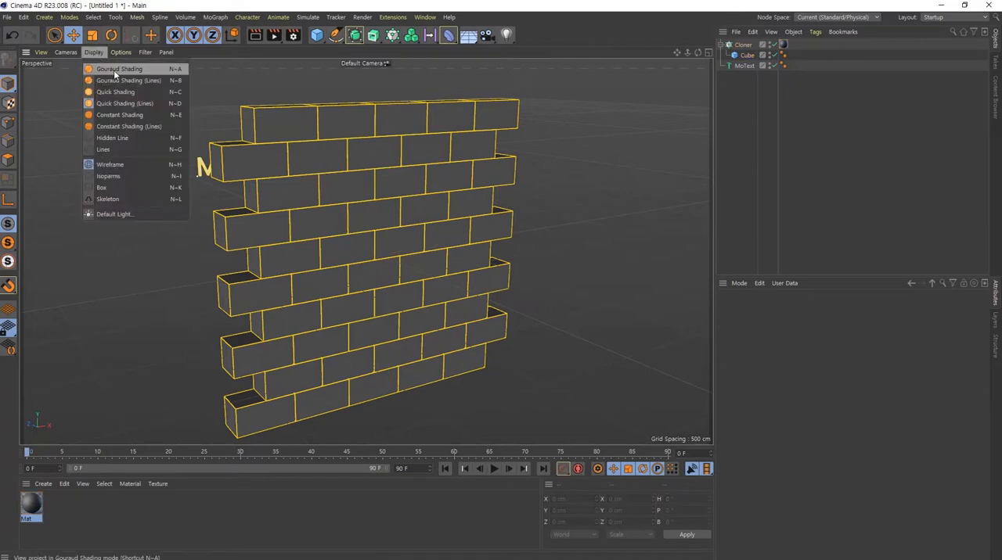
left_click(131, 97)
left_click_drag(683, 275, 335, 266, "alt")
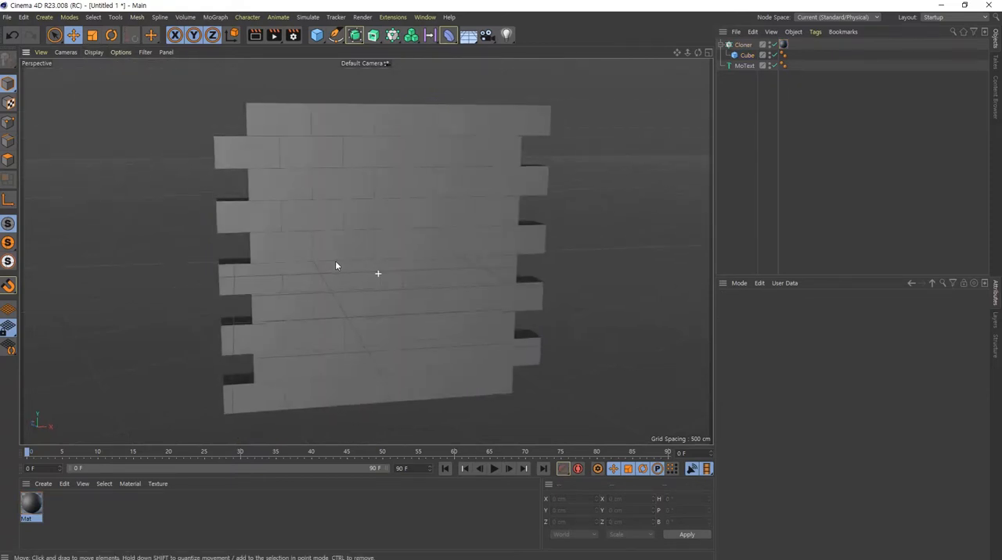
- Set the Cube's fillet radius to 2 cm to make the brick joints stand out
left_click(747, 54)
left_click_drag(803, 392, 644, 371)
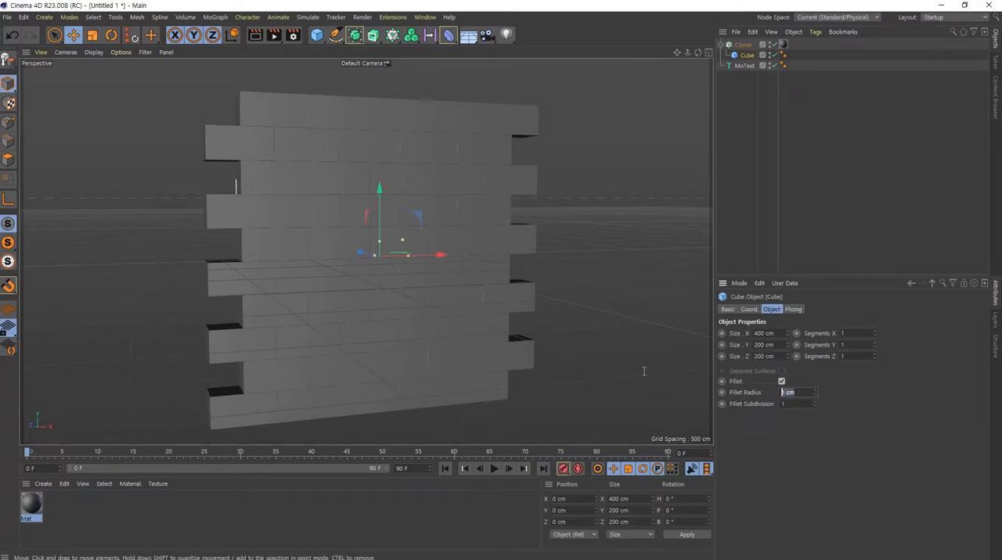
type("2")
key("Tab")
type("2")
right_click_drag(345, 187, 560, 207, "alt")
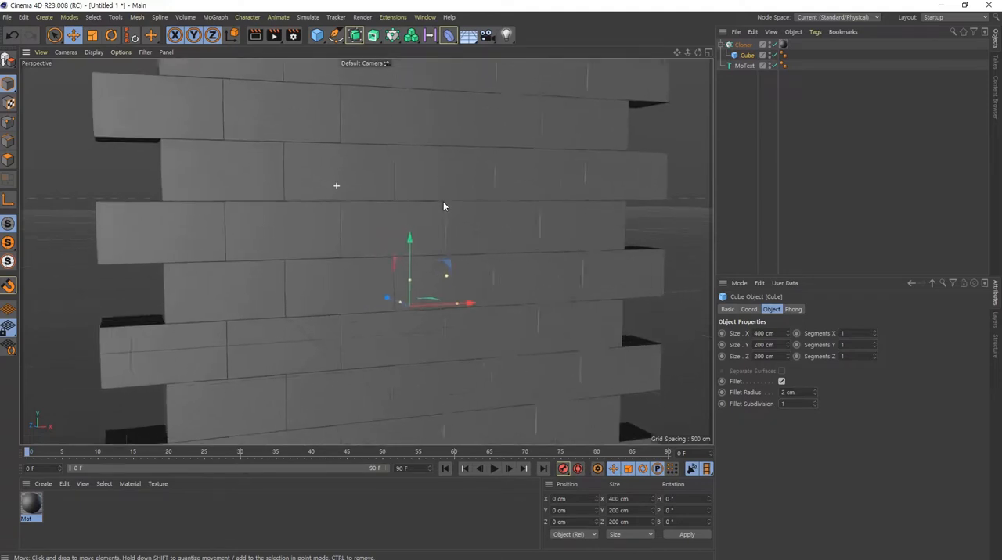
left_click_drag(560, 207, 507, 229, "alt")
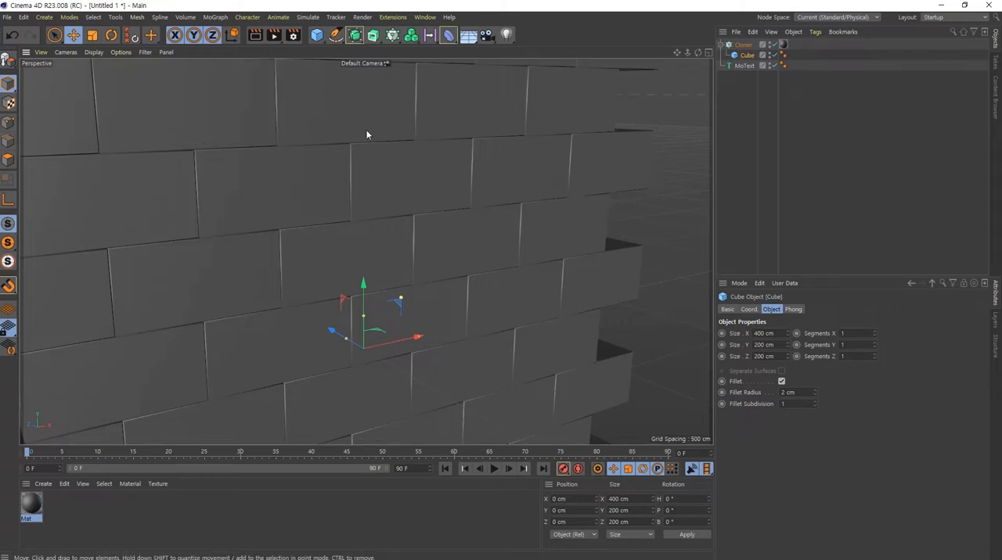
right_click_drag(418, 195, 305, 222, "alt")
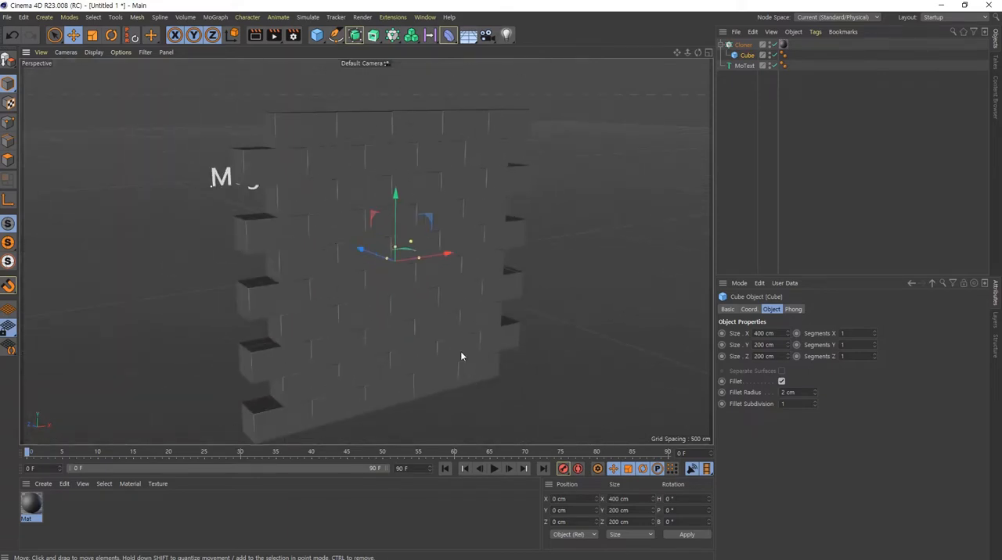
- Raise the honeycomb Cloner's width count to 64 to extend the brick wall sideways
left_click_drag(460, 356, 383, 316, "alt")
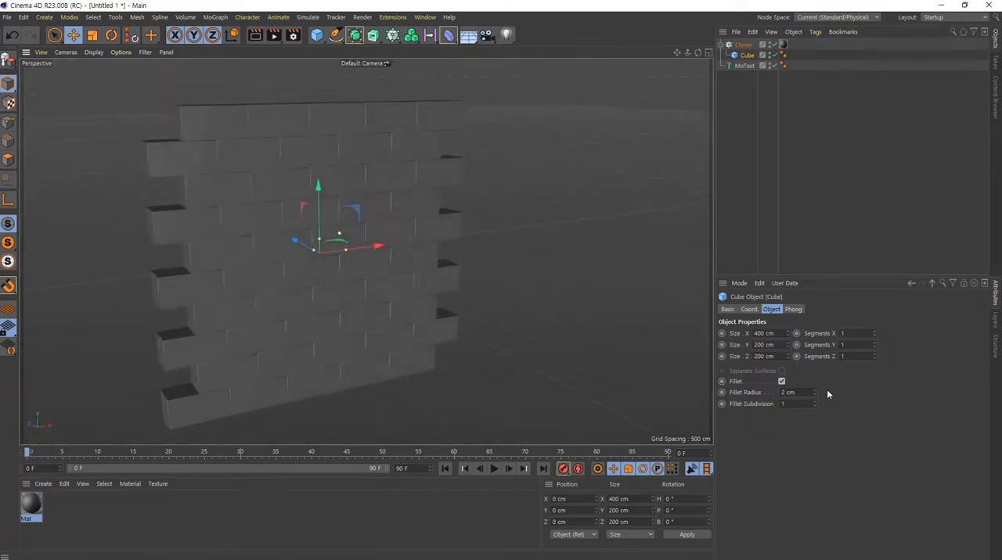
left_click(741, 45)
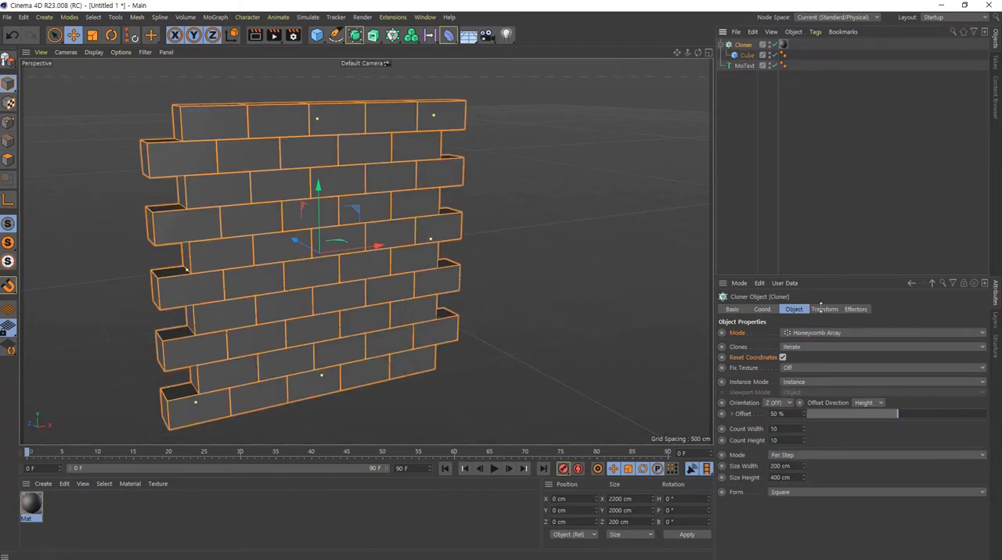
left_click(786, 429)
scroll(786, 429, "up", 7)
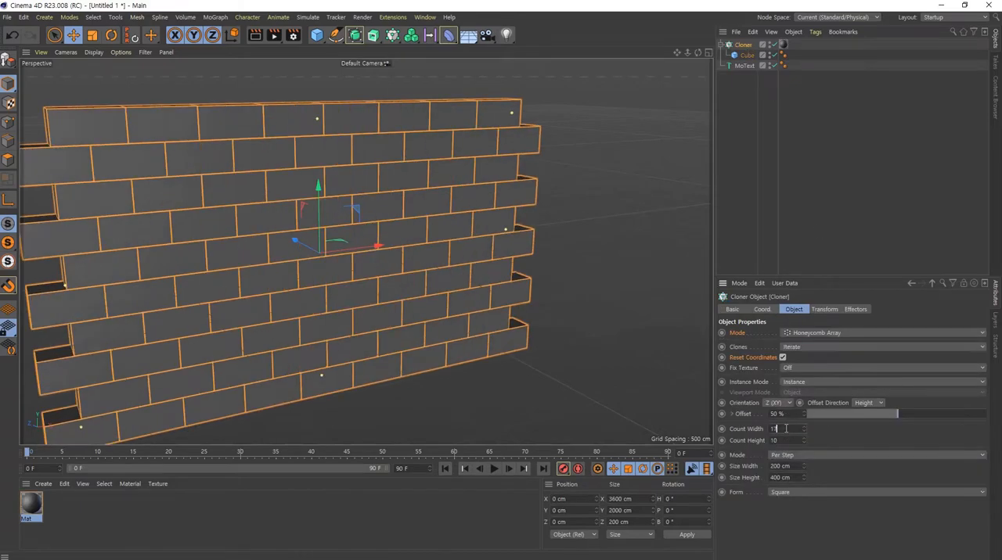
scroll(786, 428, "up", 20)
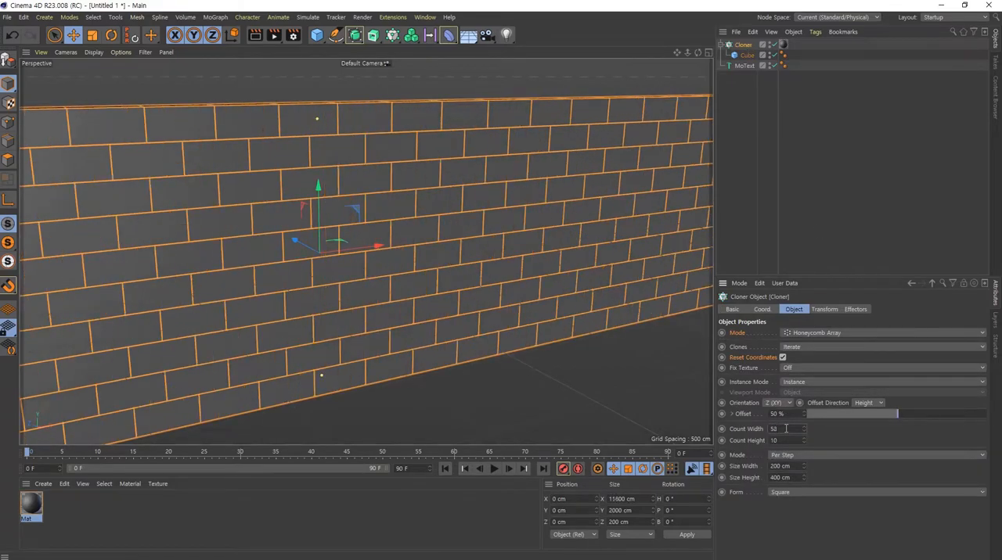
scroll(786, 428, "up", 11)
scroll(512, 263, "down", 8)
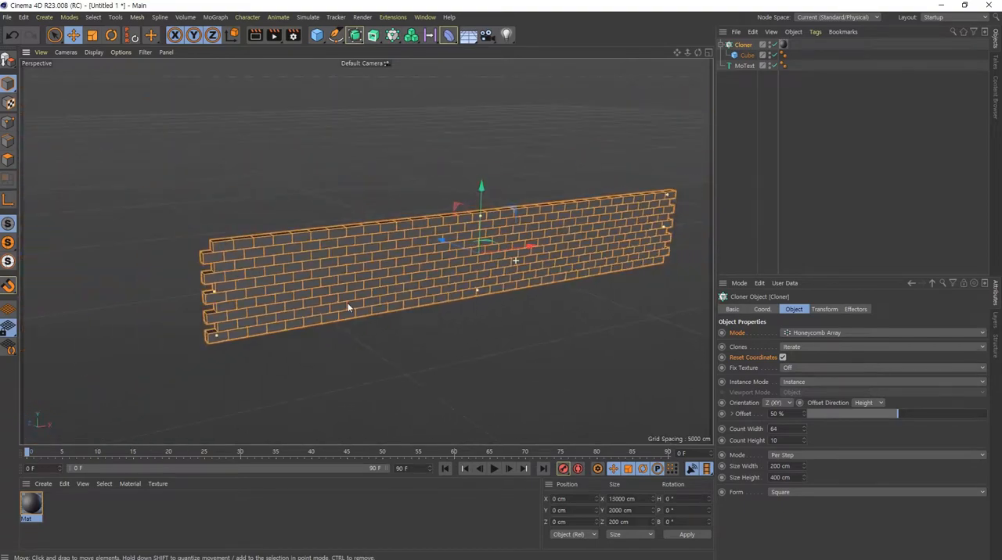
right_click_drag(348, 304, 556, 293, "alt")
left_click_drag(504, 280, 528, 272, "alt")
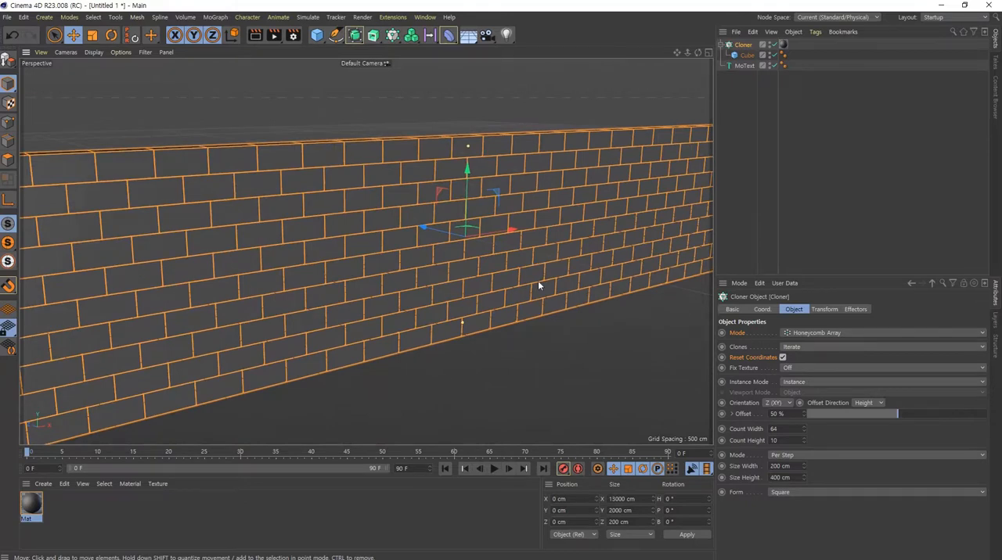
- Switch the Cloner's mode from Honeycomb Array to Object
left_click(825, 333)
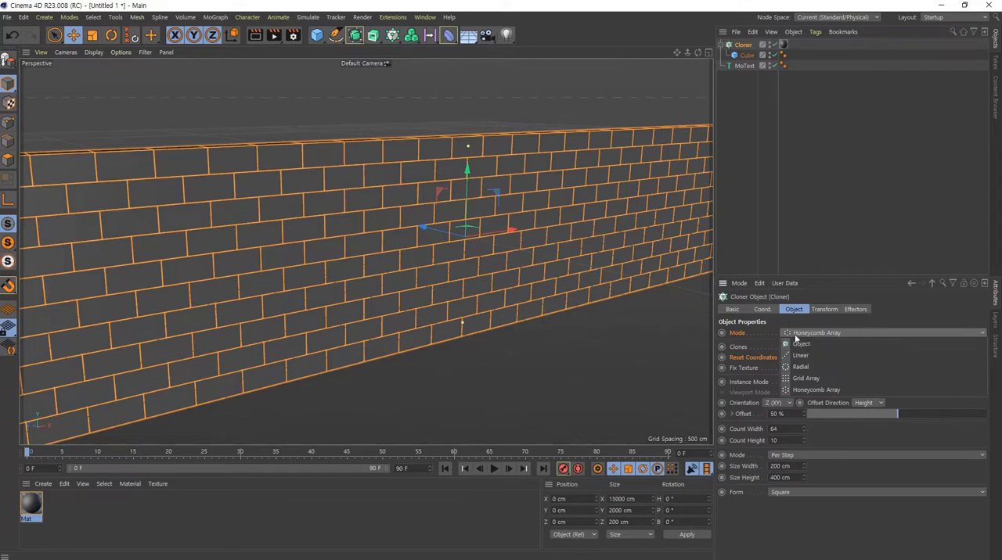
left_click(819, 346)
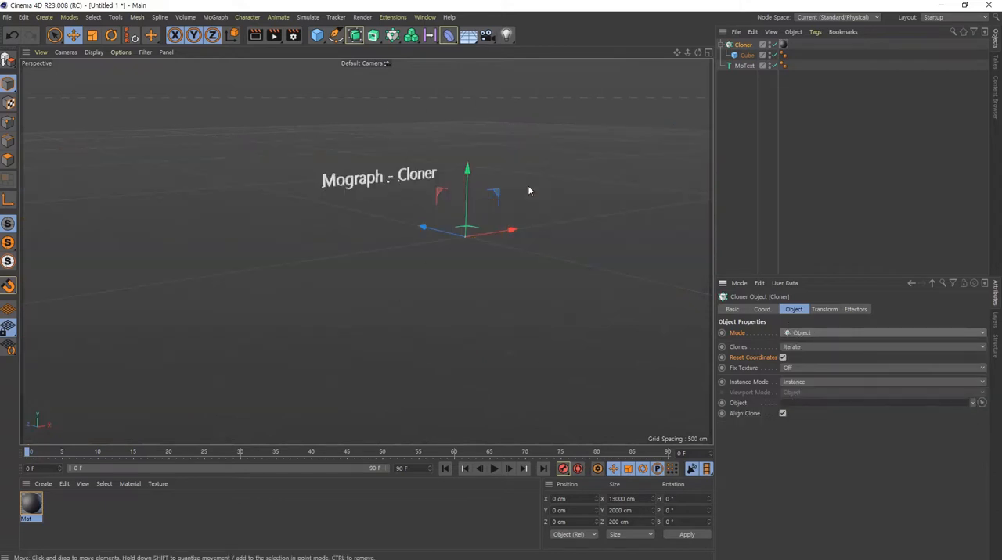
middle_click_drag(463, 236, 409, 251, "alt")
right_click_drag(409, 251, 590, 295, "alt")
- Deselect all objects and add a Sphere primitive at the scene origin
left_click(745, 54)
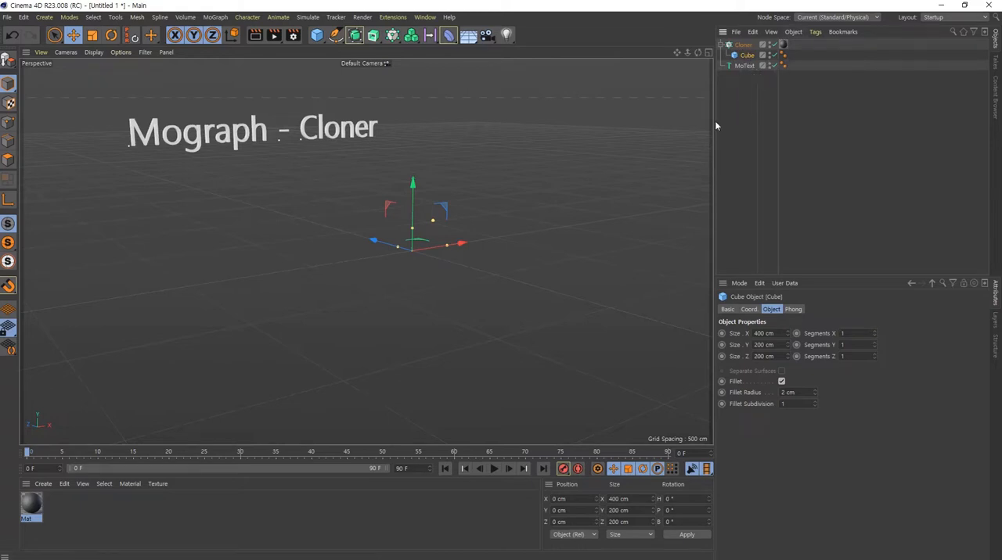
left_click(674, 125)
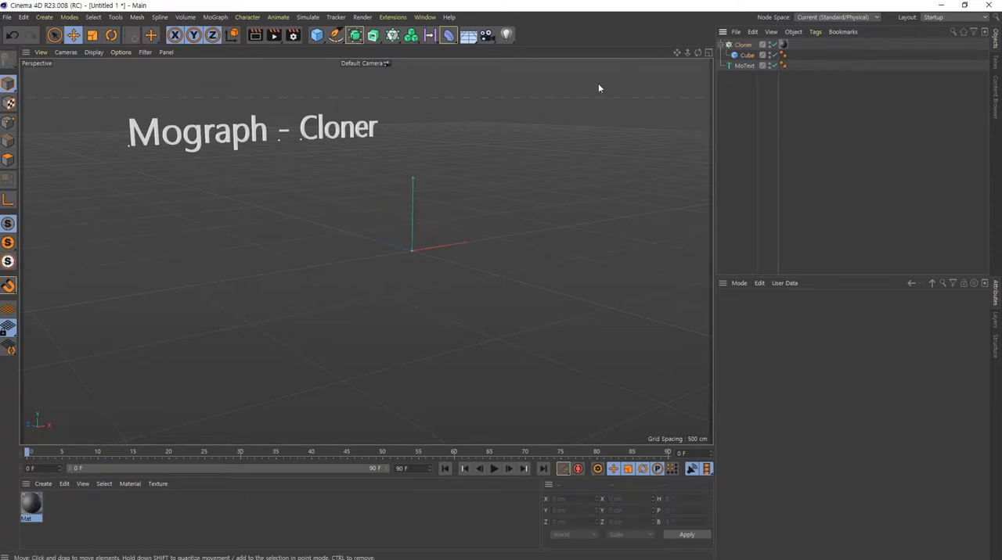
left_click(317, 36)
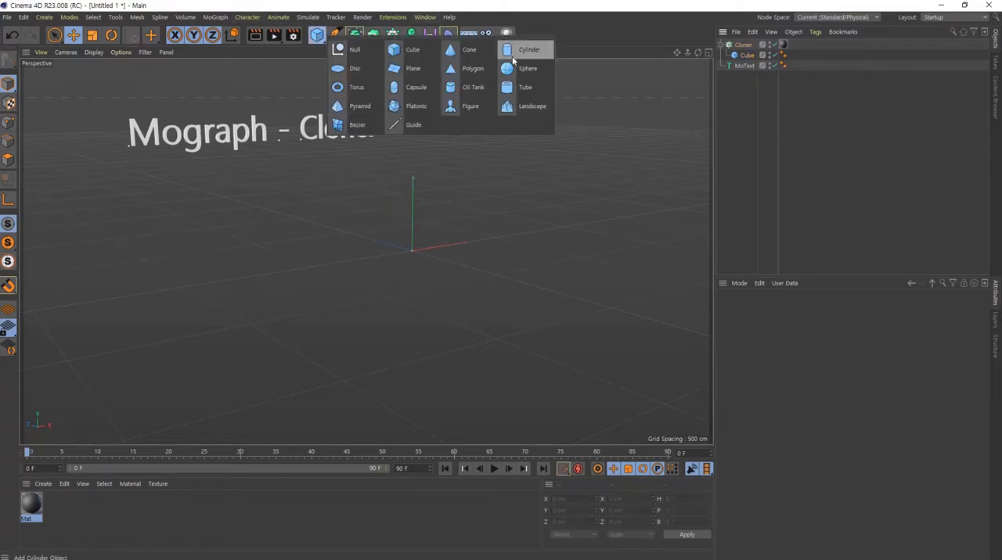
left_click(514, 70)
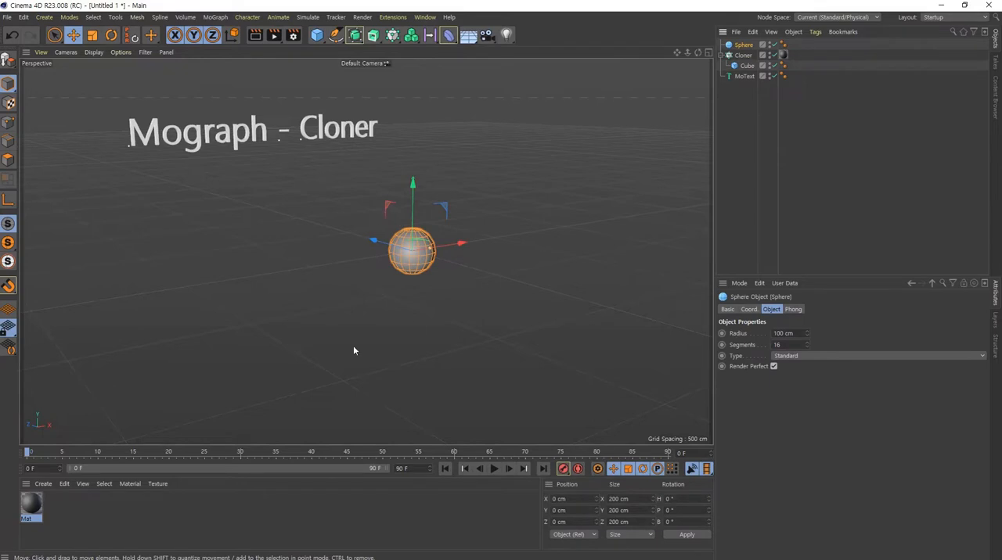
right_click_drag(403, 237, 591, 281, "alt")
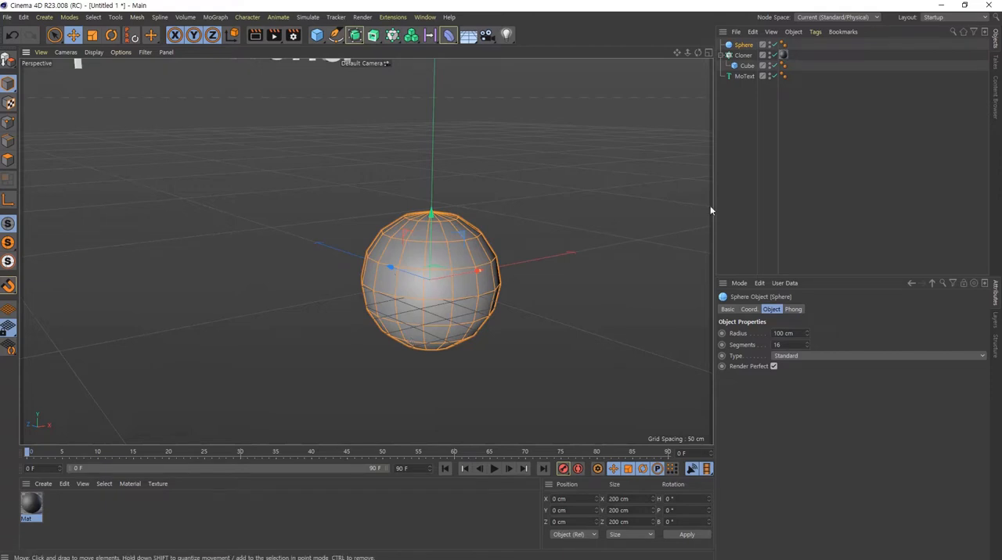
- Hide the Sphere in the scene and make it visible again
left_click(770, 44)
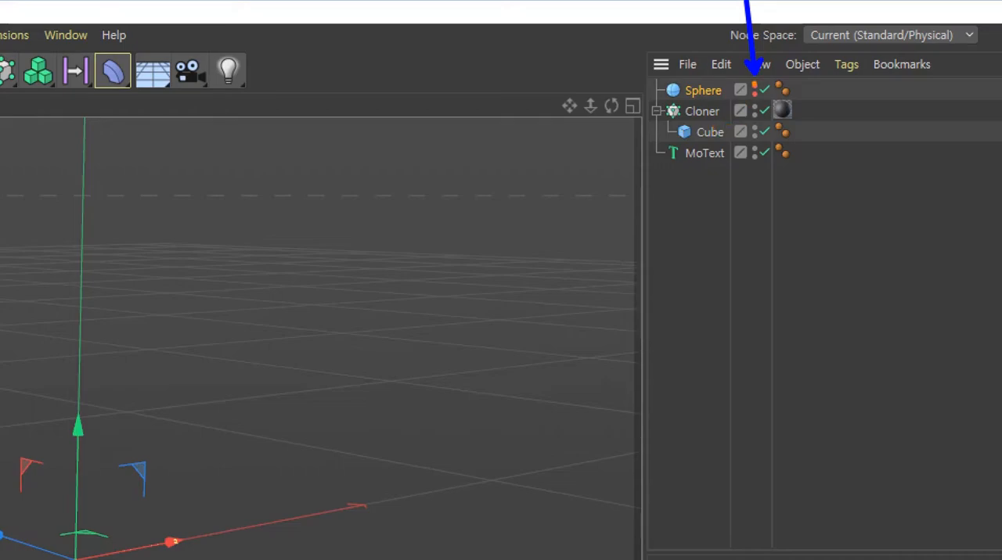
left_click(754, 86)
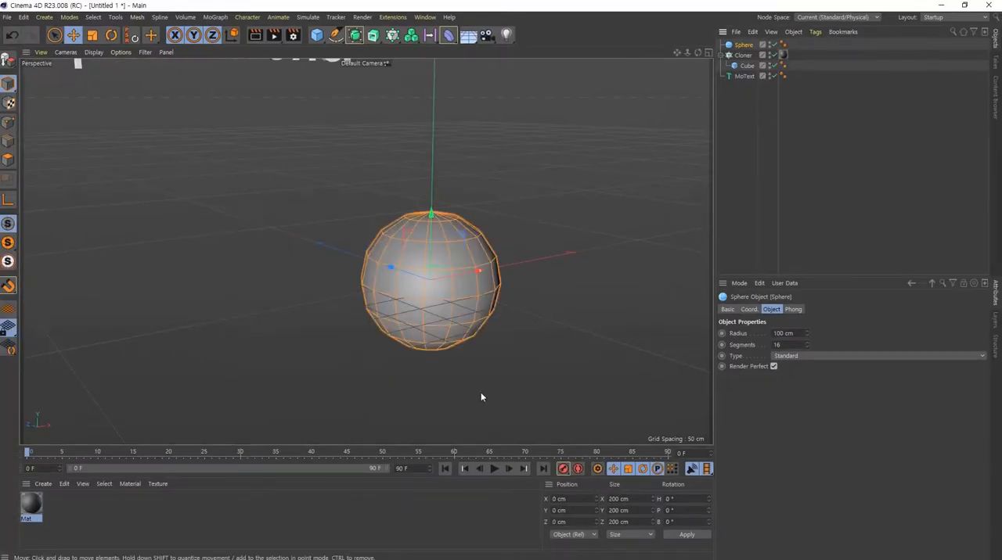
middle_click_drag(463, 277, 389, 259, "alt")
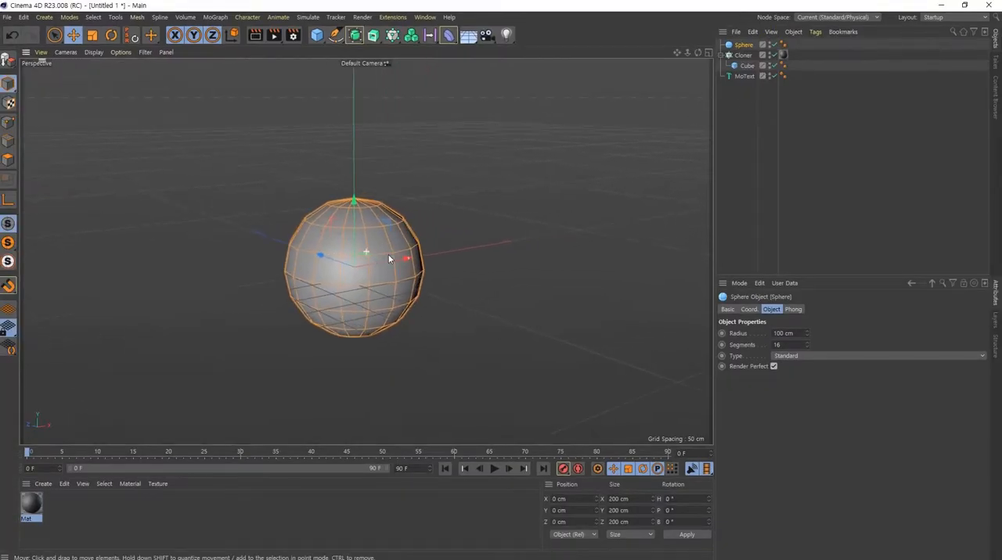
left_click_drag(389, 259, 391, 271, "alt")
- Assign the Sphere as the Cloner's target object so the cubes are distributed over its surface
left_click(743, 56)
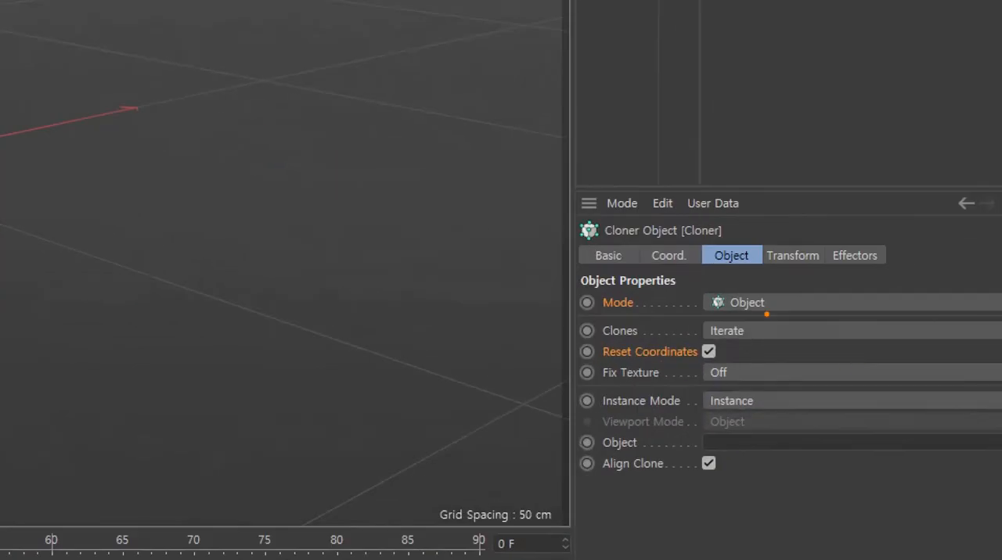
mouse_move(766, 314)
left_mouse_down()
mouse_move(743, 266)
mouse_move(787, 321)
mouse_move(759, 327)
left_mouse_up()
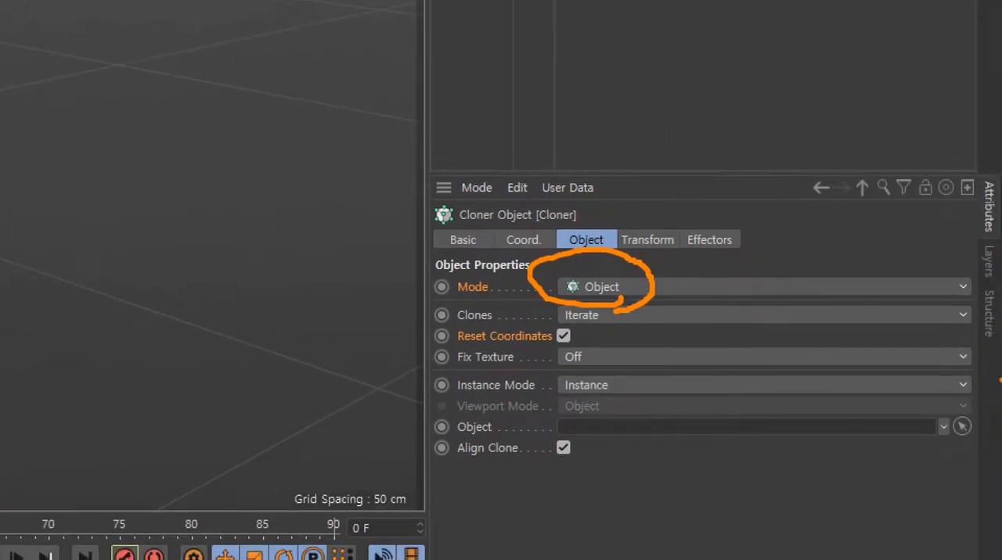
left_click_drag(464, 439, 970, 438)
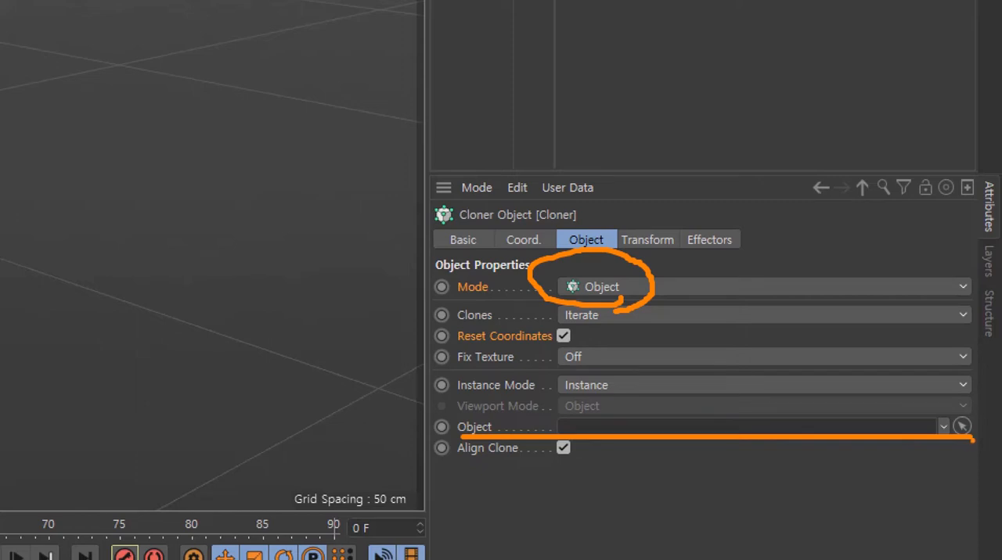
mouse_move(958, 439)
left_mouse_down()
mouse_move(947, 417)
mouse_move(971, 410)
mouse_move(973, 437)
left_mouse_up()
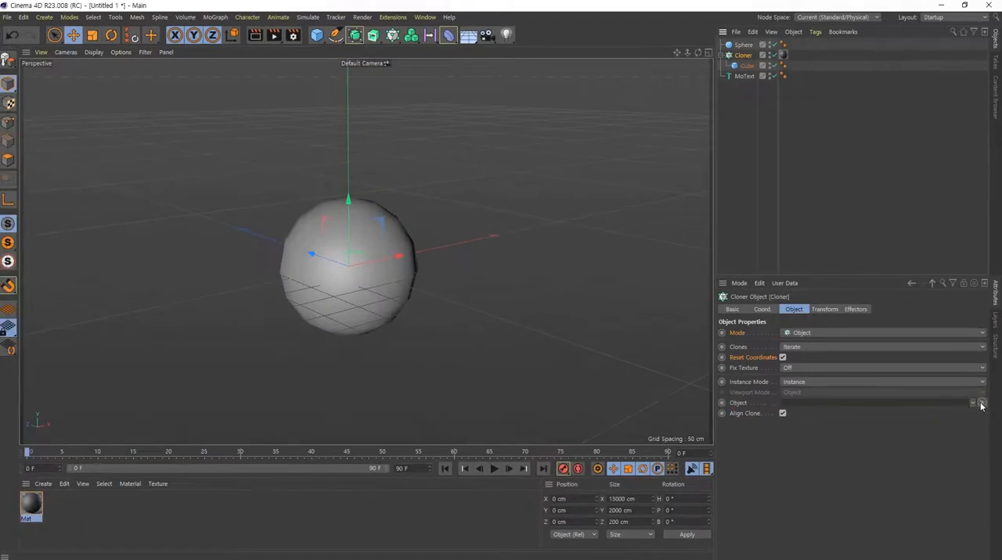
left_click(981, 403)
left_click(742, 46)
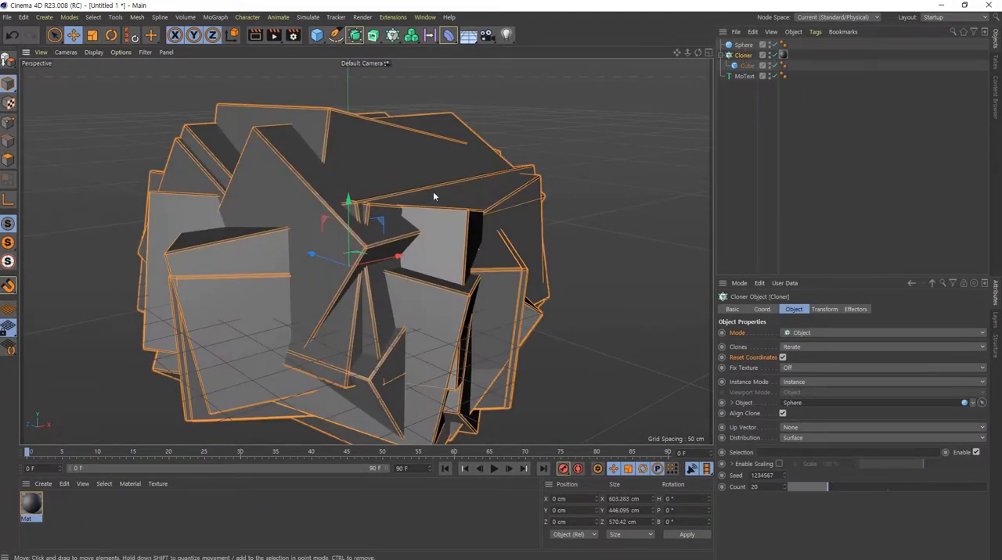
- Set the Cube's X size to 200 cm so that all its sides are equal
scroll(432, 194, "down", 5)
middle_click_drag(406, 235, 375, 259, "alt")
scroll(304, 251, "up", 3)
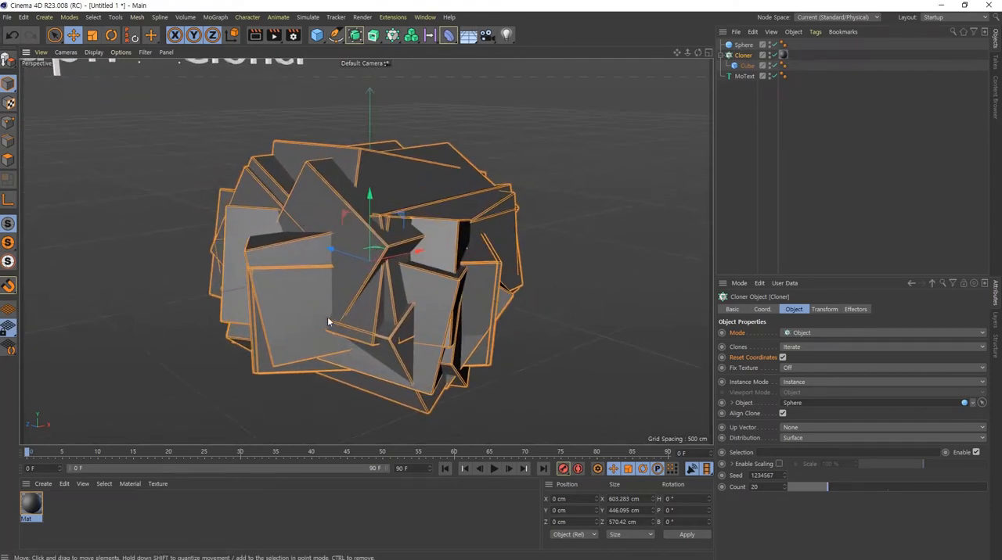
left_click(746, 66)
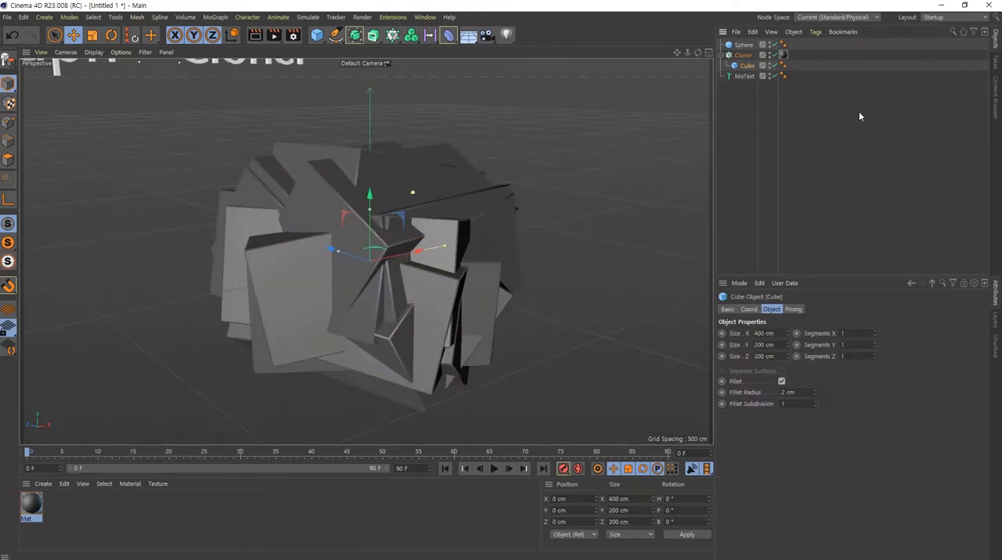
double_click(775, 333)
type("200")
key("Return")
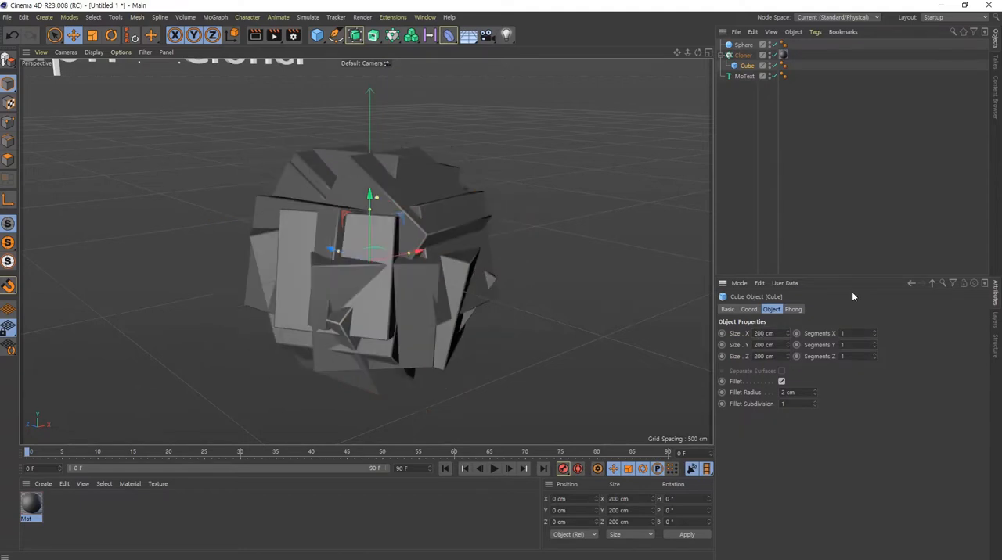
- Try scaling the Sphere down with the Scale tool and undo the change
left_click(742, 45)
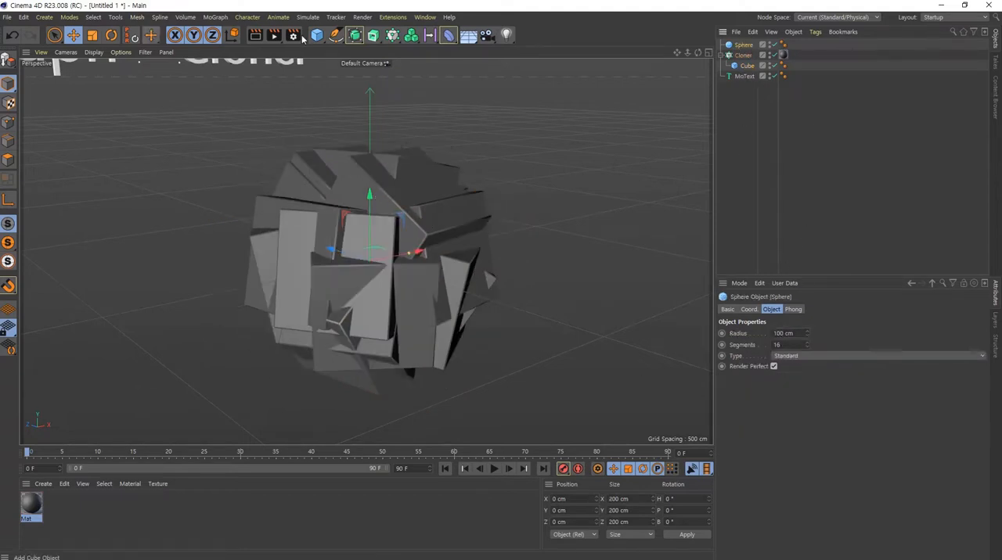
left_click(92, 35)
left_click_drag(458, 156, 290, 448)
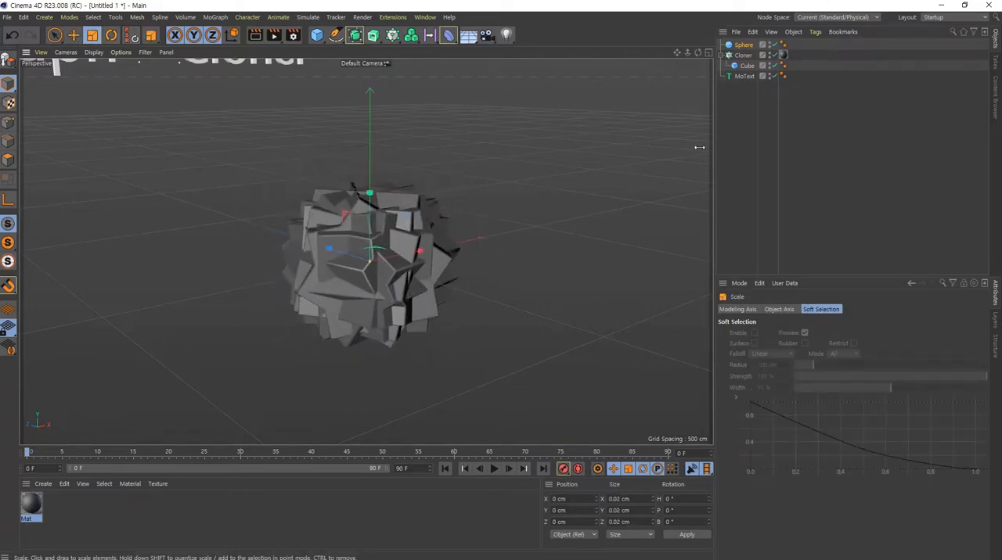
left_click_drag(698, 148, 575, 212)
key("ctrl+z")
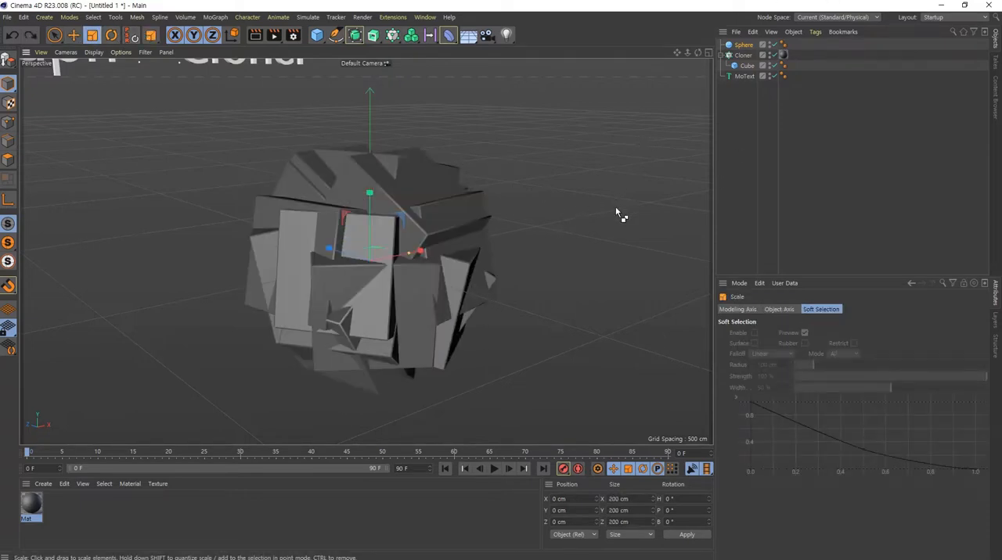
- Scale the Cube down uniformly to about 29.4 cm so the clones sit separately on the sphere
left_click(745, 66)
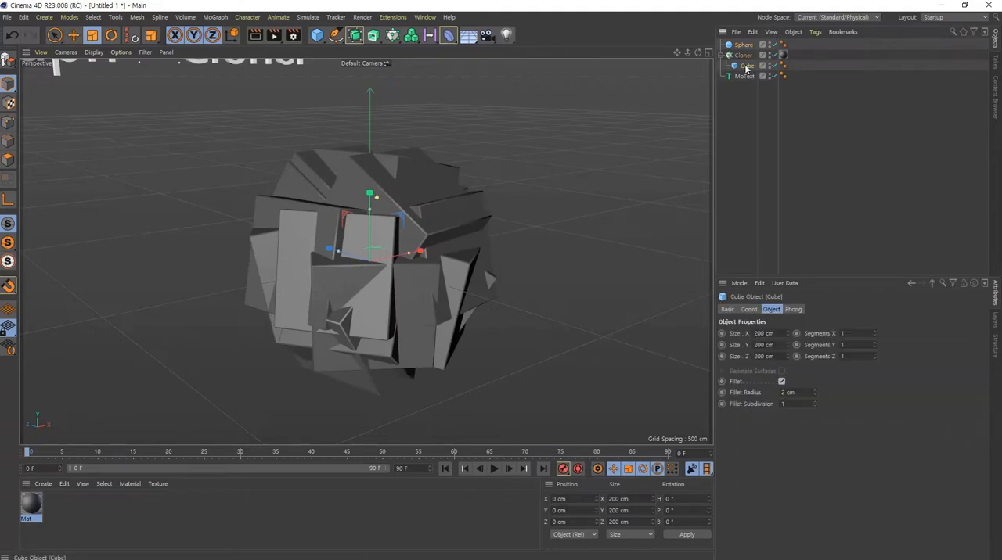
left_click_drag(608, 117, 425, 349)
right_click_drag(364, 270, 485, 274, "alt")
left_click_drag(397, 296, 440, 280, "alt")
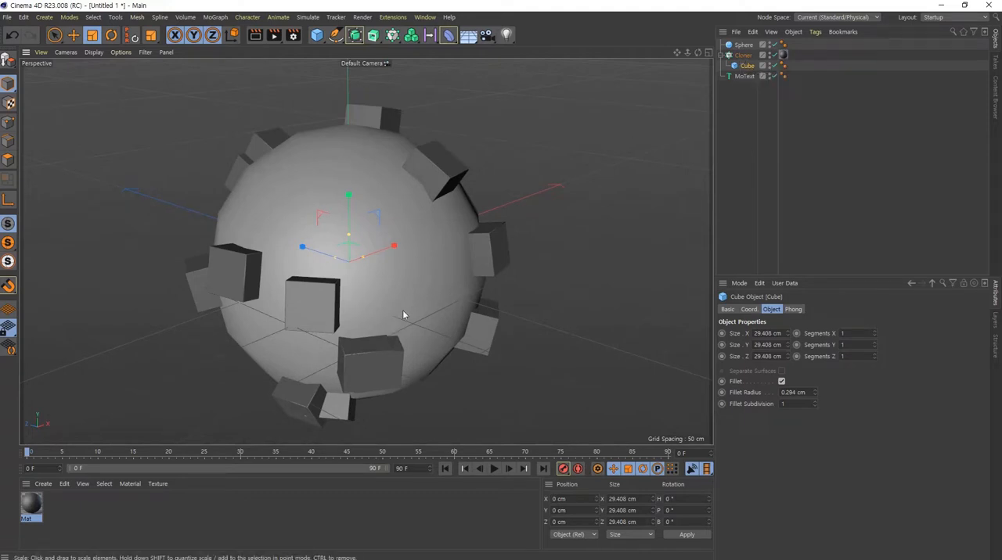
left_click_drag(420, 274, 473, 298, "alt")
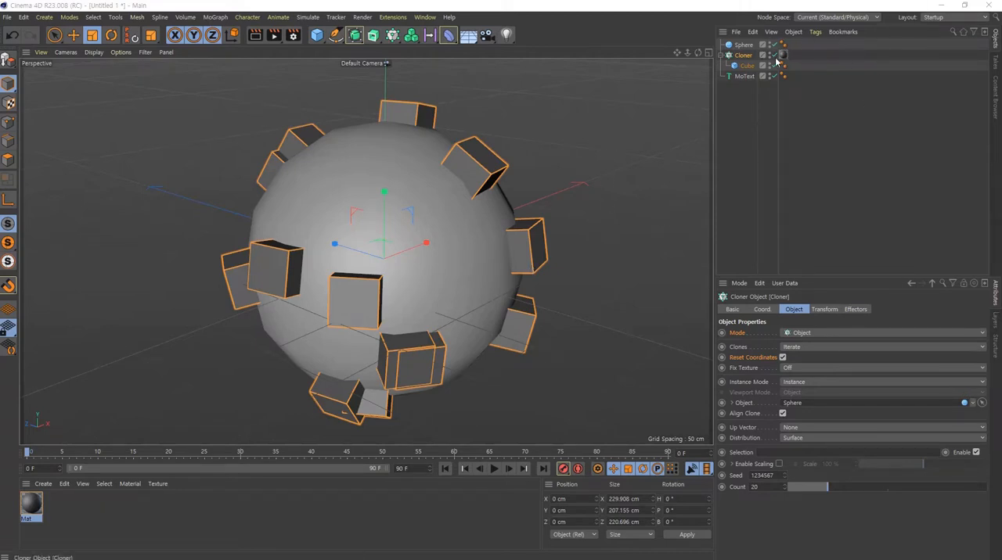
- Create a new material and set its color to light green with hue 99°, saturation 55% and value 100%
left_click(871, 157)
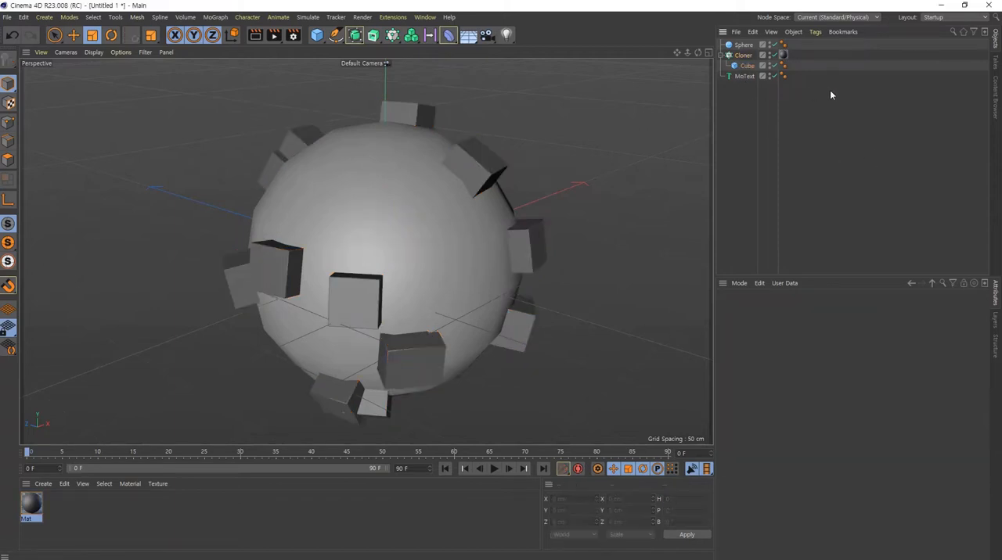
double_click(94, 506)
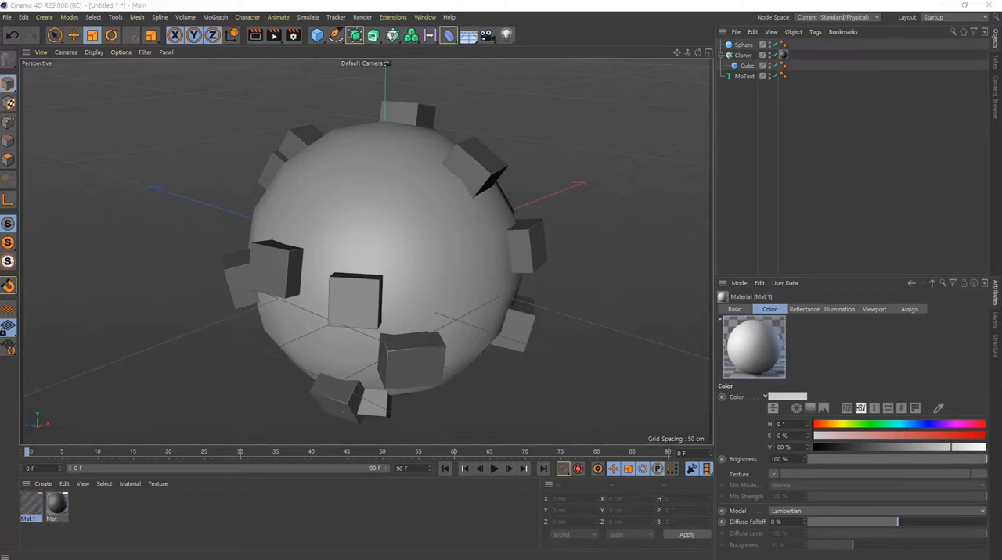
double_click(31, 505)
mouse_move(673, 119)
left_mouse_down()
mouse_move(638, 130)
mouse_move(898, 142)
left_mouse_up()
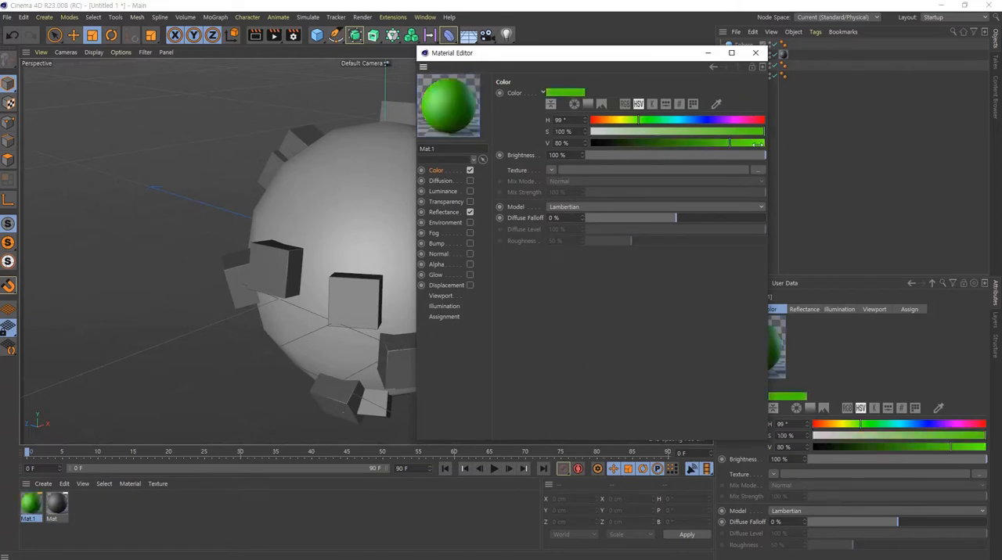
left_click_drag(755, 143, 685, 133)
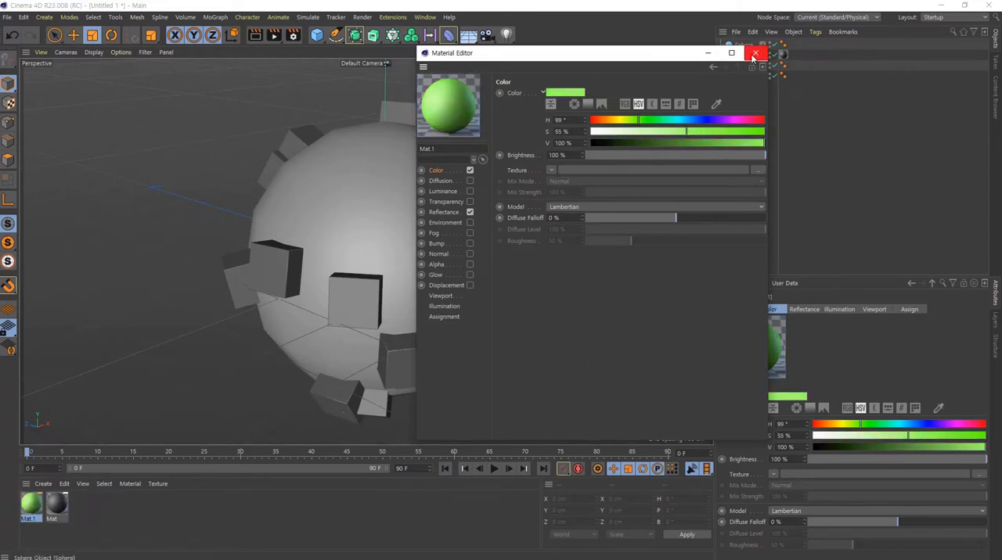
- Turn off the new material's Reflectance and change its color to orange with 100% saturation
left_click(470, 212)
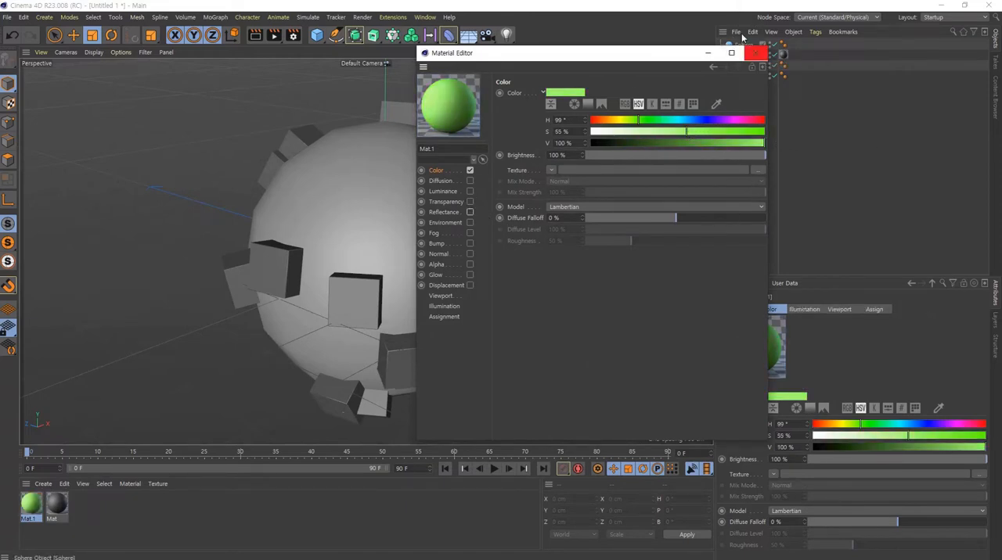
left_click_drag(615, 122, 609, 121)
left_click_drag(685, 134, 769, 132)
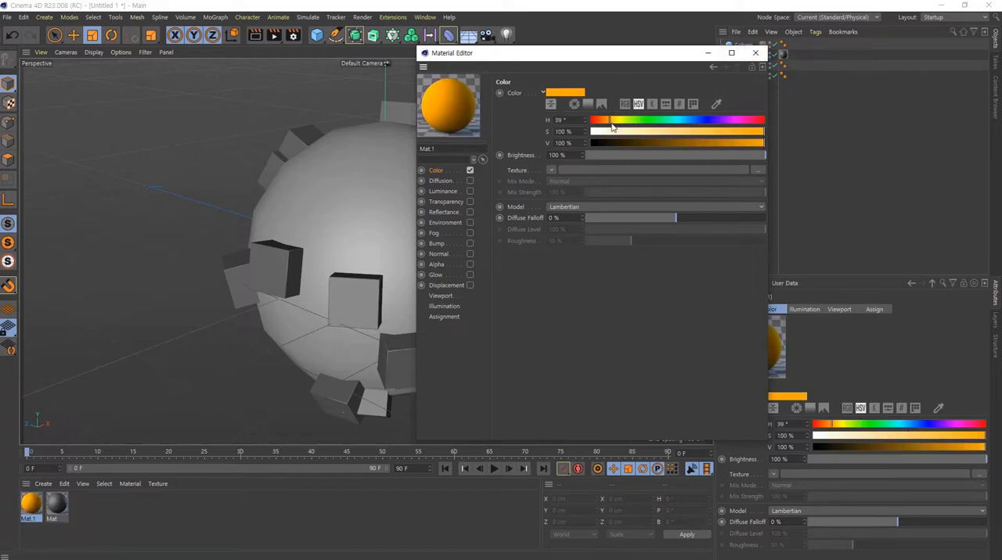
- Set the orange material's hue to 37° with 100% value and close the Material Editor
left_click(609, 121)
left_click(608, 122)
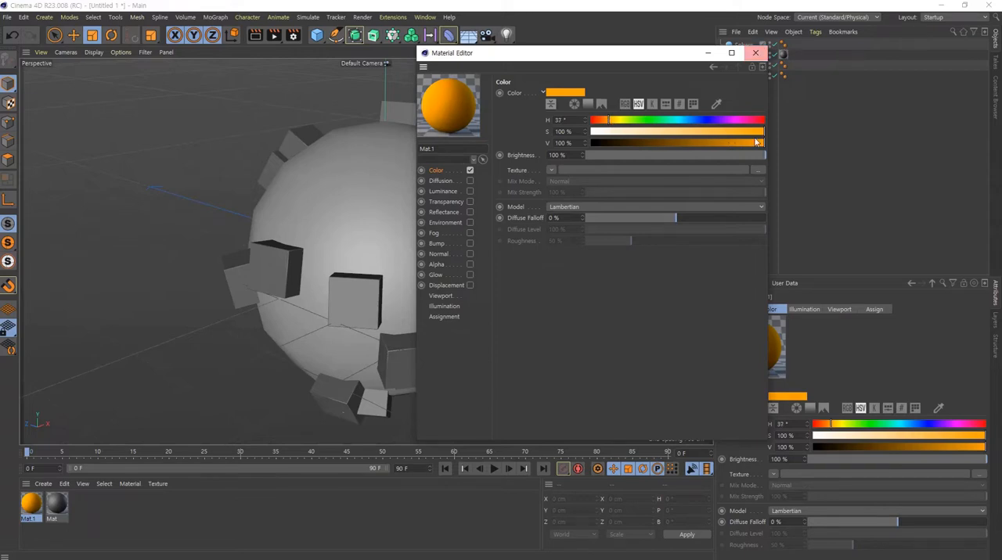
left_click_drag(755, 142, 766, 143)
left_click(755, 52)
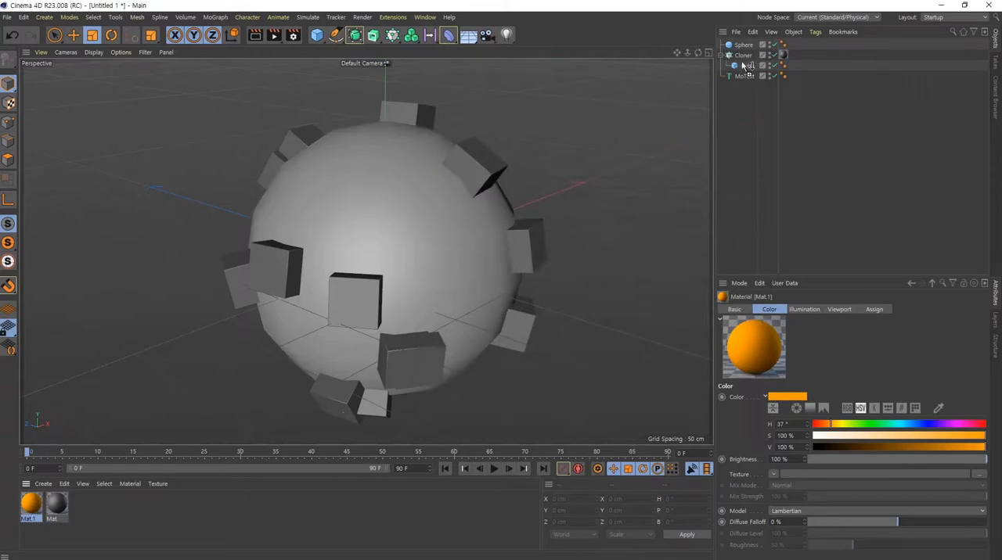
- Apply the orange material to the Cube and delete the gray material tag from the Cloner
left_click_drag(743, 66, 748, 67)
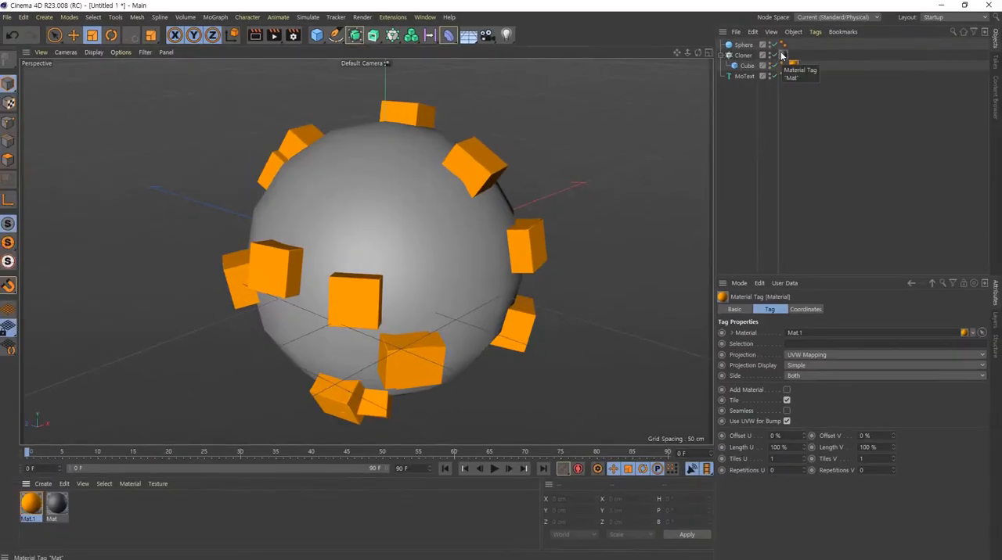
left_click(730, 76)
key("Delete")
- Try duplicating the Cube directly inside the Cloner and undo the duplication each time
left_click(748, 66)
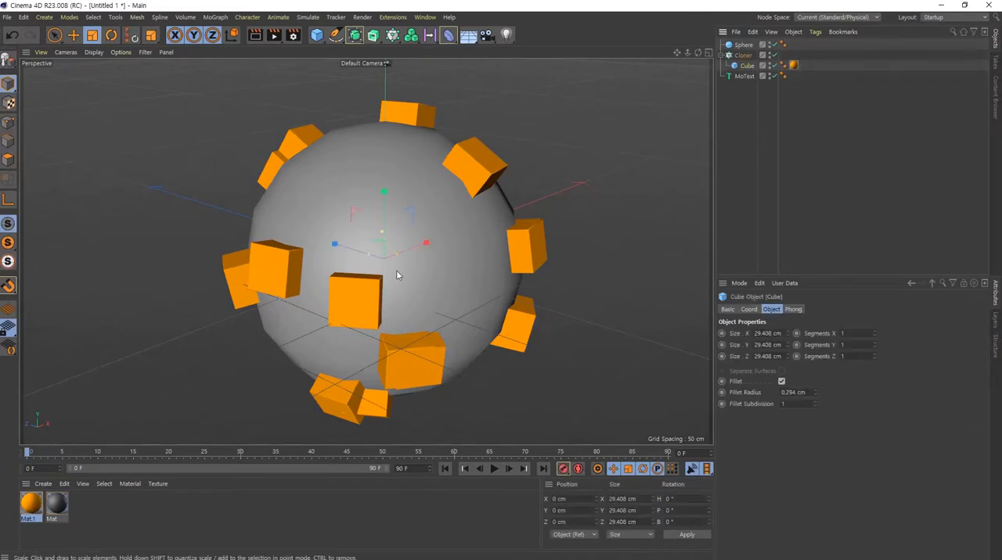
mouse_move(397, 276)
left_mouse_down("alt")
mouse_move(368, 250)
mouse_move(453, 193)
mouse_move(316, 260)
mouse_move(414, 253)
mouse_move(380, 293)
mouse_move(421, 290)
left_mouse_up("alt")
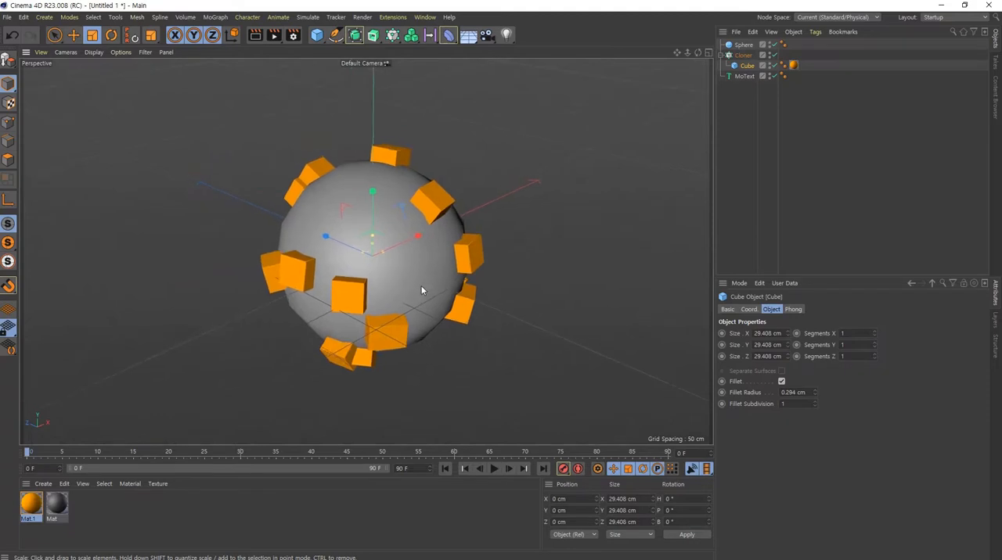
scroll(421, 291, "up", 2)
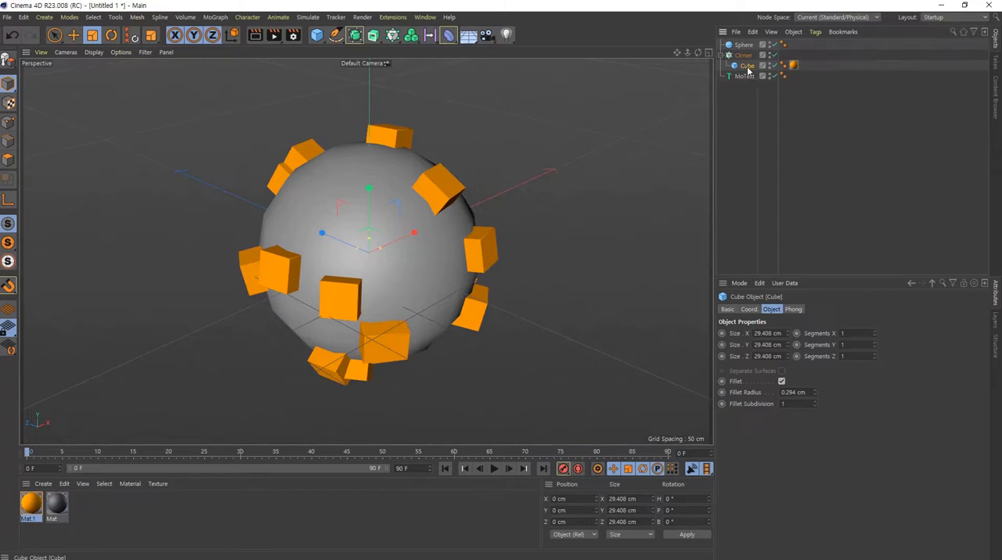
left_click_drag(746, 66, 746, 61, "ctrl")
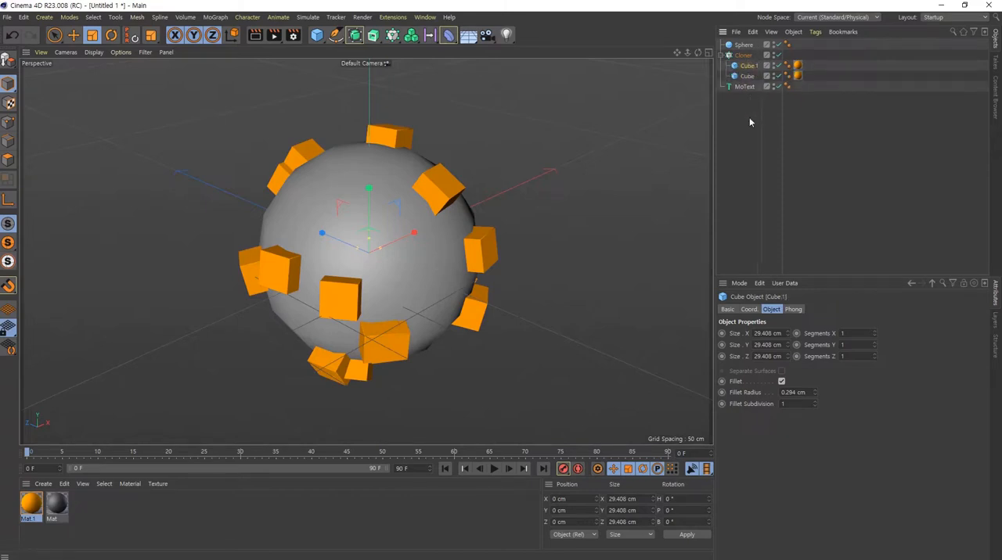
key("ctrl+z")
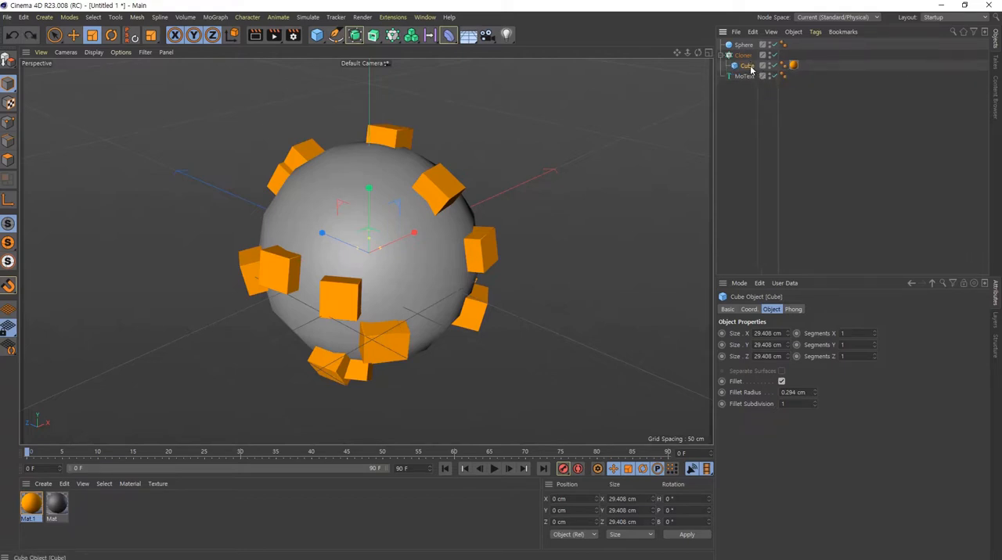
key("ctrl+y")
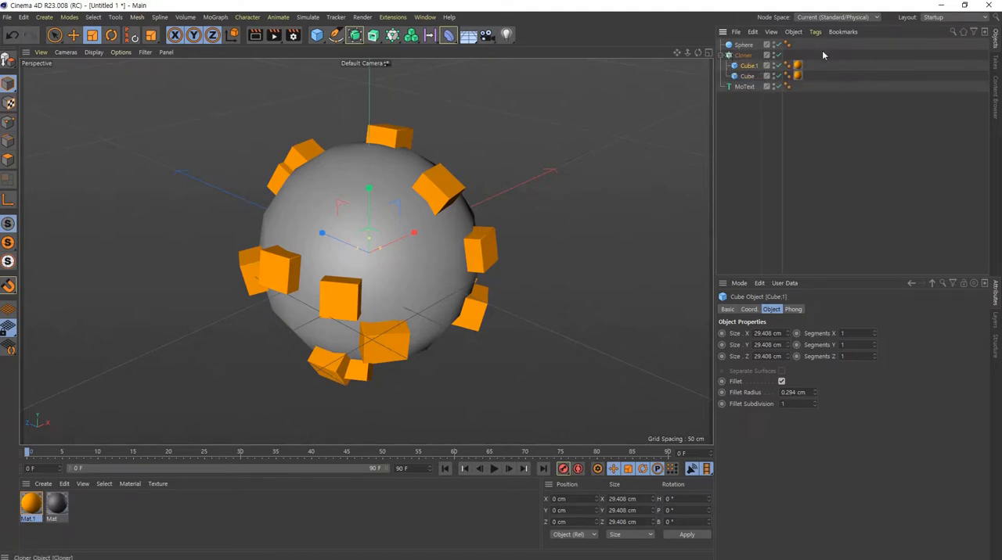
key("ctrl+z")
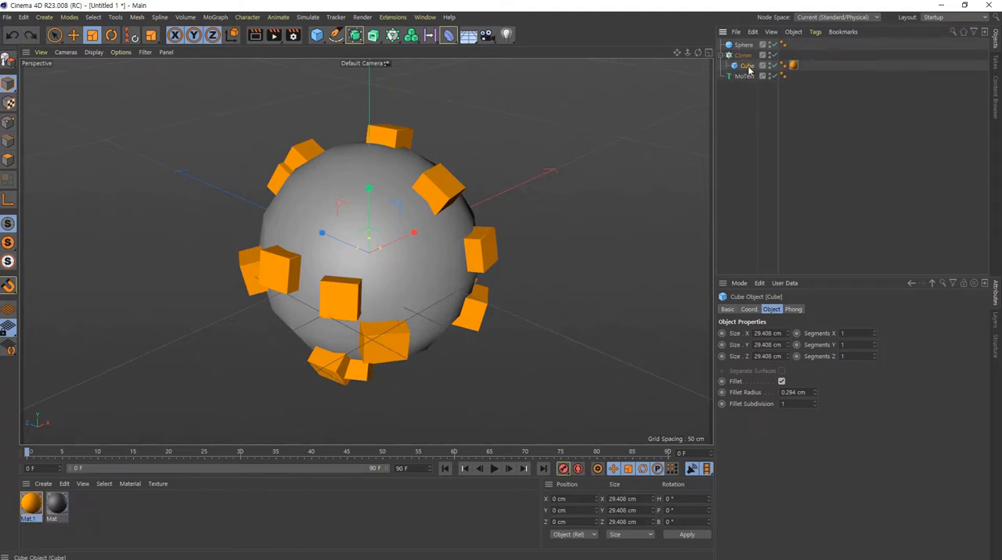
- Copy and paste the Cube, place the copy above the original inside the Cloner, and delete that copy
key("ctrl+c")
key("ctrl+v")
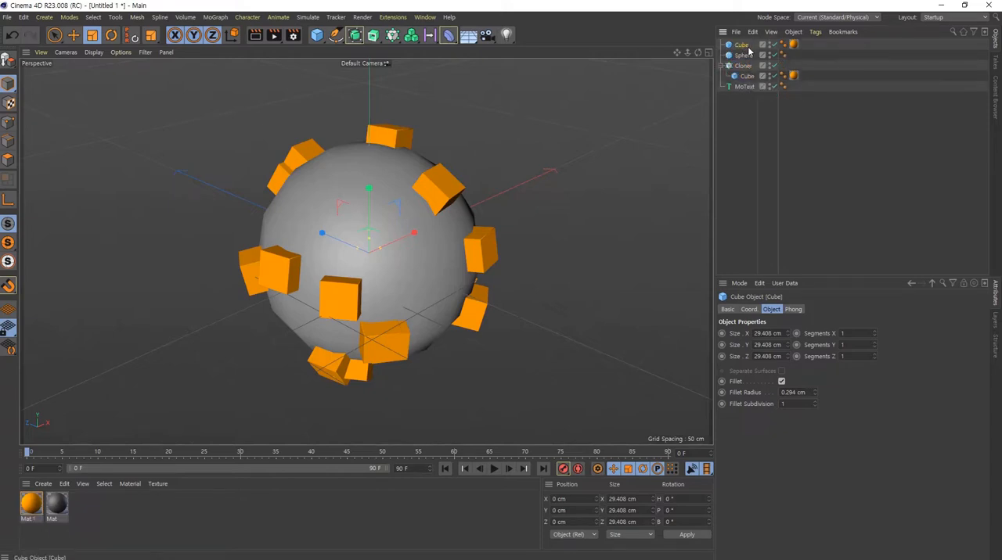
left_click_drag(744, 47, 749, 69)
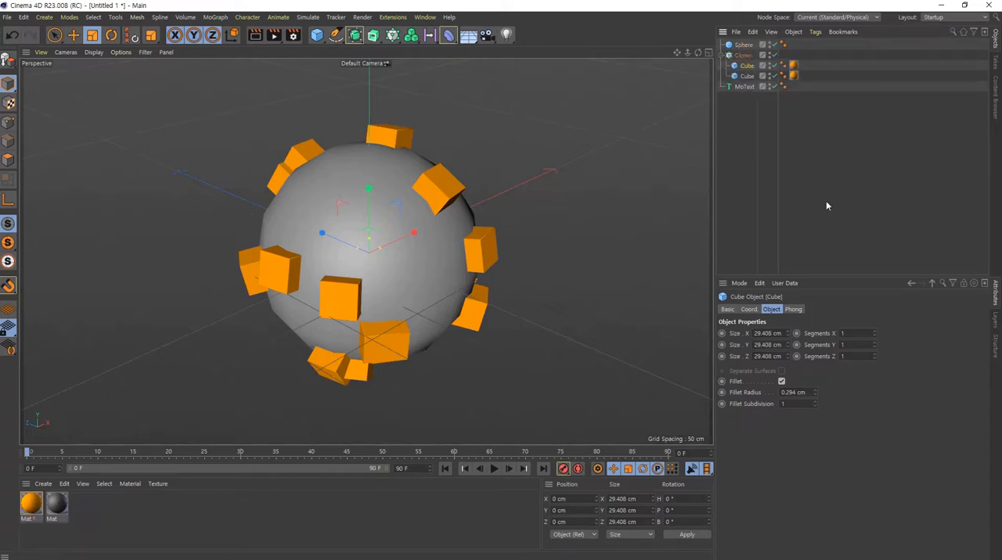
key("Delete")
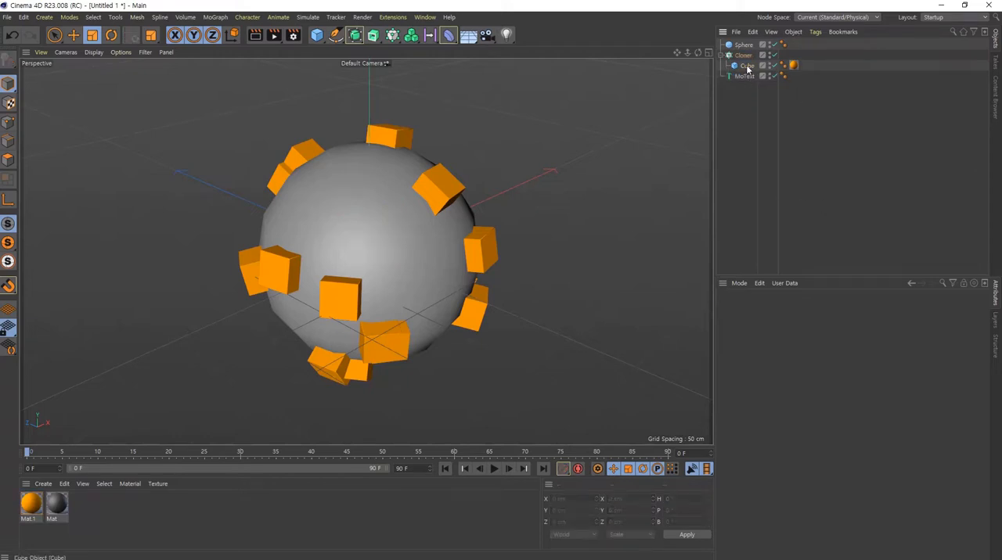
- Duplicate the Cube inside the Cloner and make a copy of the orange material for it
key("ctrl+z")
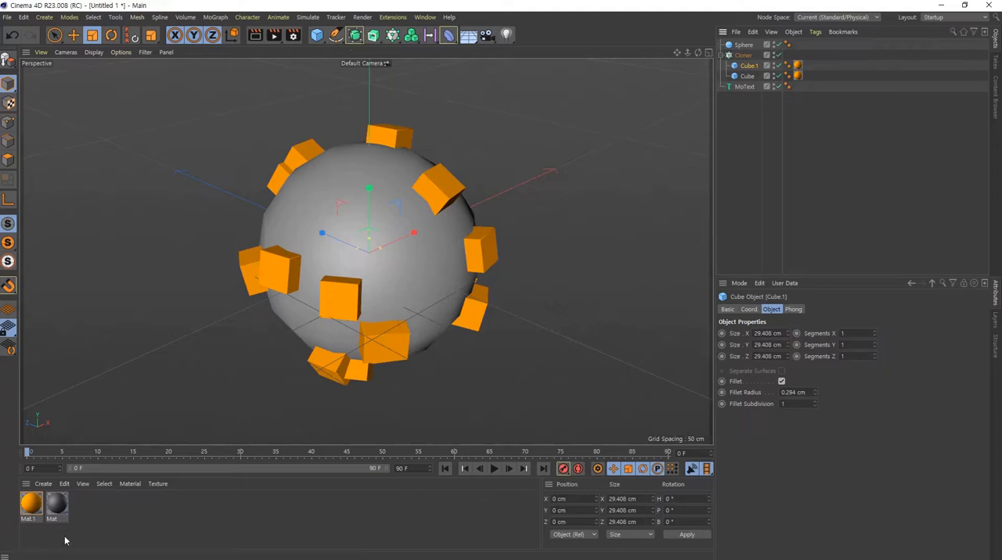
left_click(798, 66)
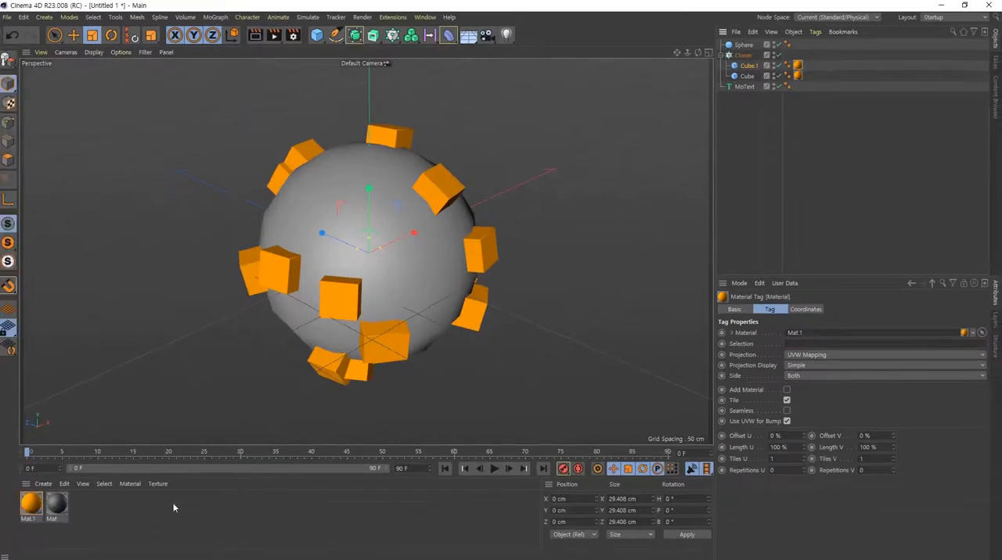
left_click(31, 507)
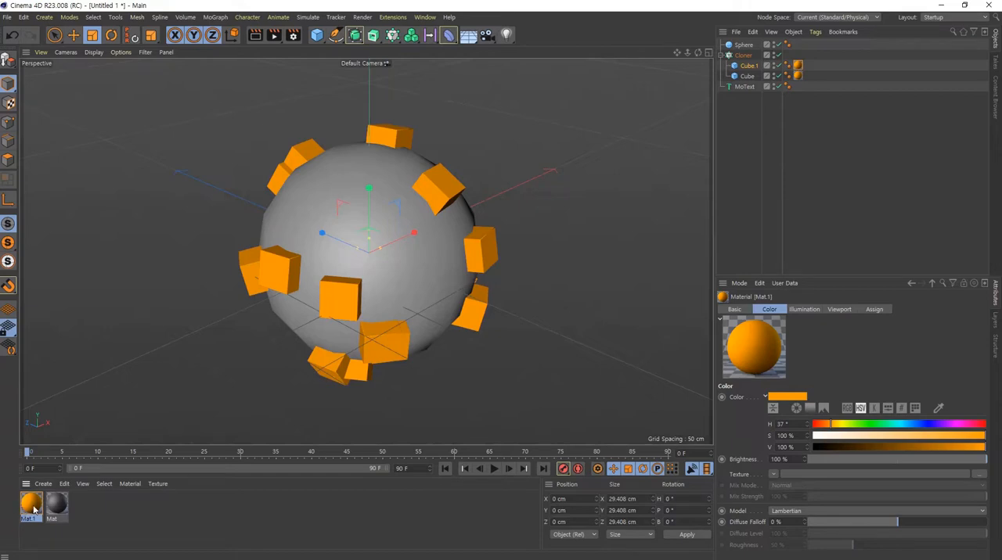
key("ctrl+c")
key("ctrl+v")
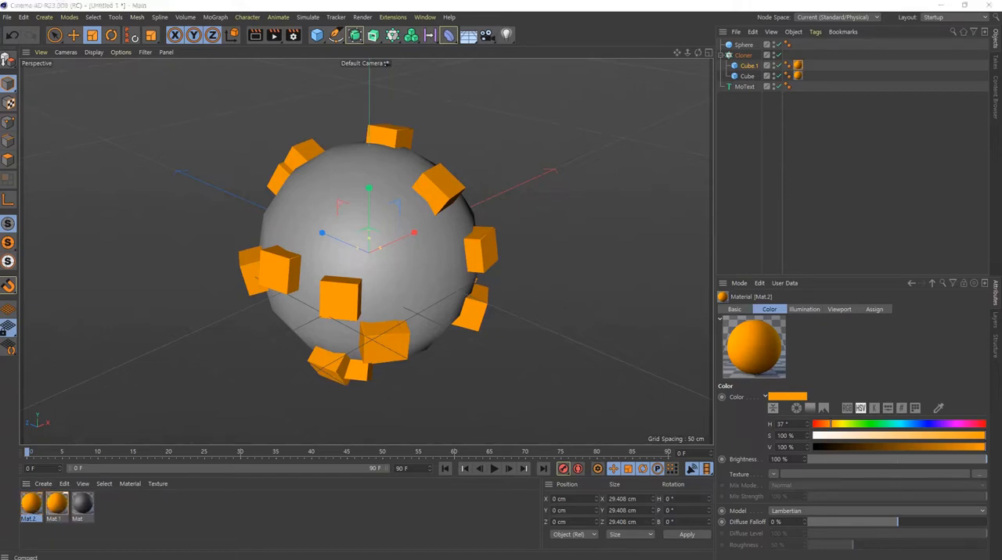
- Change the copied material's color to purple with hue 286° and saturation 52%, and apply it to Cube.1
left_click_drag(512, 142, 485, 155)
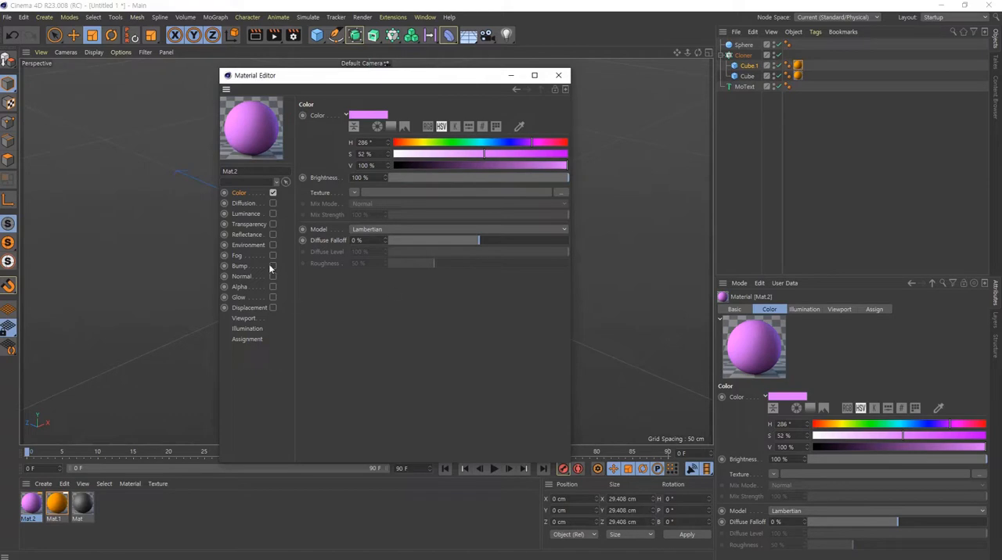
left_click(558, 75)
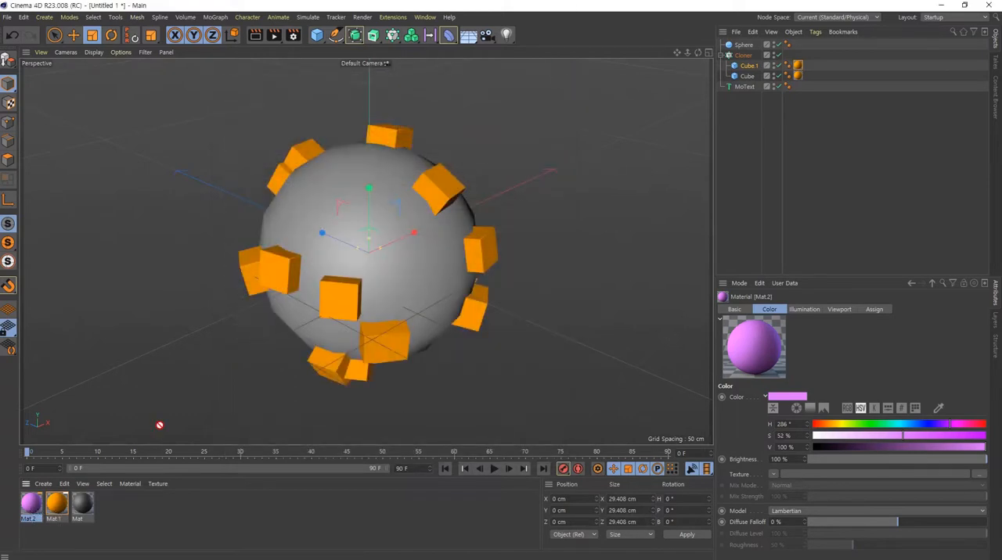
mouse_move(159, 425)
left_mouse_down()
mouse_move(733, 123)
mouse_move(811, 64)
left_mouse_up()
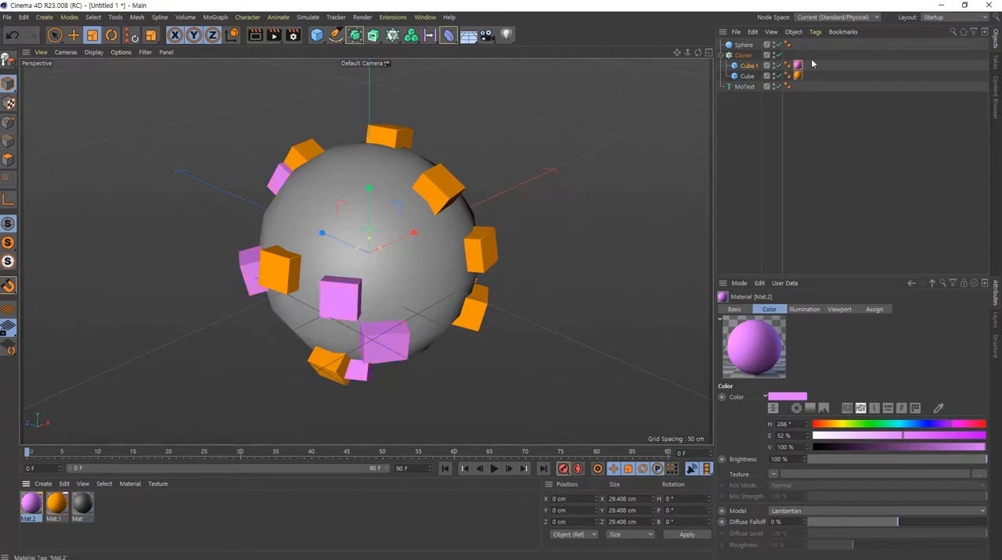
- Change the purple material Mat.2 to dark gray with 0% saturation and 28% value
mouse_move(329, 293)
left_mouse_down("alt")
mouse_move(440, 306)
mouse_move(407, 300)
mouse_move(407, 288)
mouse_move(345, 282)
mouse_move(387, 270)
mouse_move(363, 264)
left_mouse_up("alt")
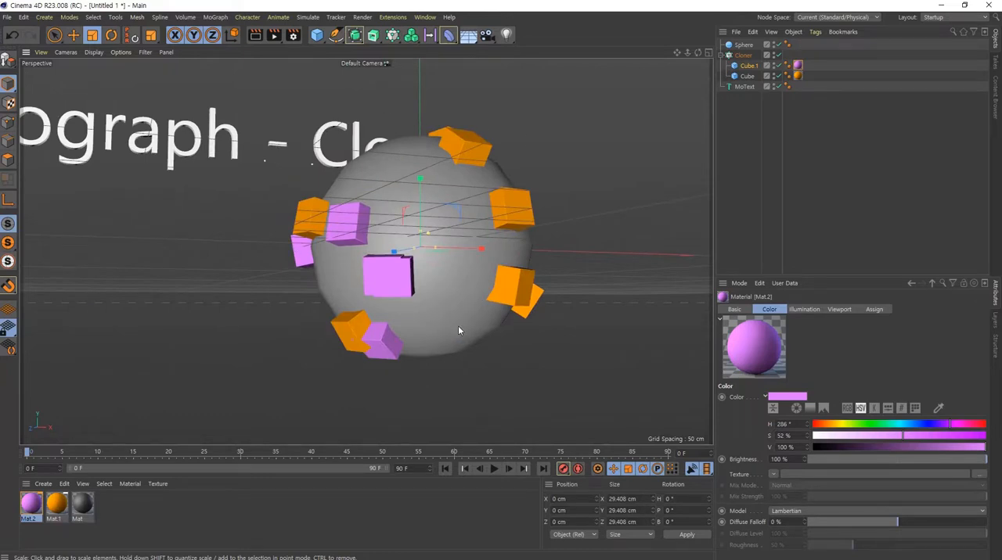
left_click_drag(321, 295, 482, 280, "alt")
left_click_drag(367, 280, 540, 245, "alt")
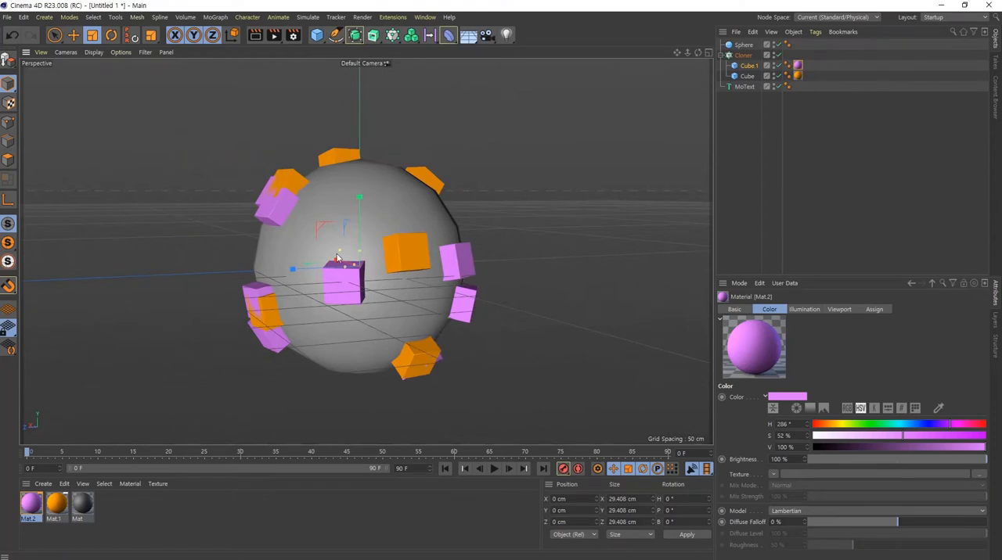
left_click_drag(338, 258, 411, 320, "alt")
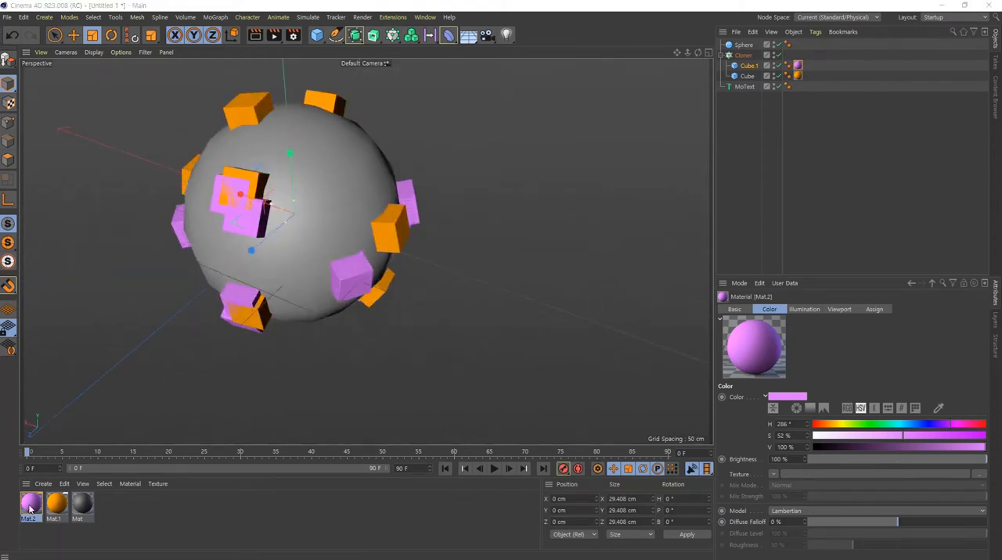
left_click(850, 447)
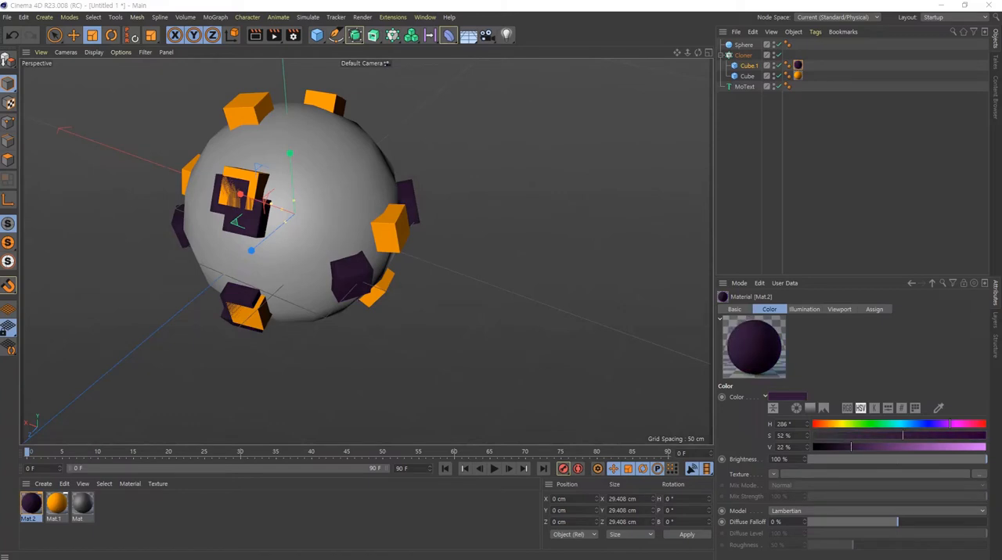
left_click_drag(902, 436, 861, 447)
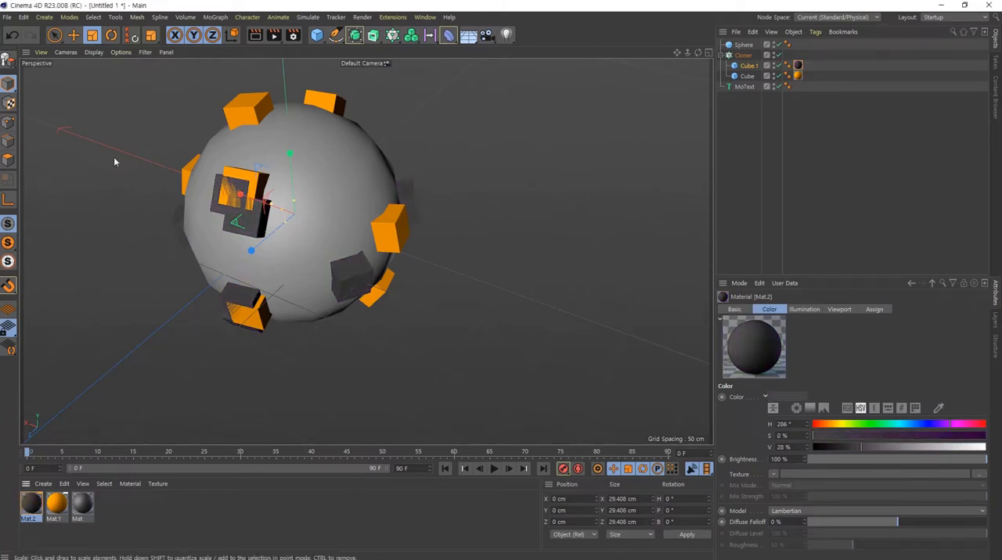
- Examine how the orange and dark gray cube clones are distributed around the sphere from several angles
left_click_drag(340, 273, 195, 303, "alt")
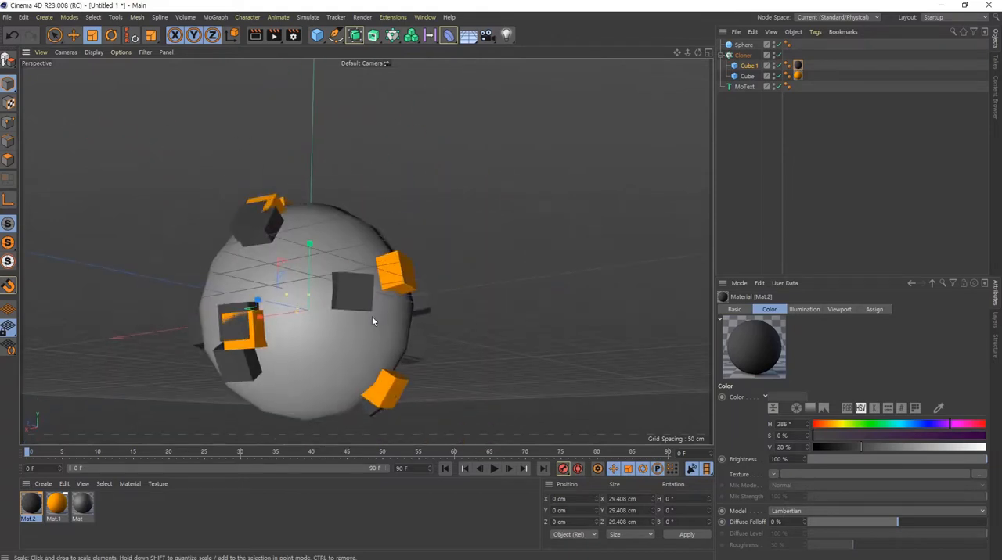
middle_click_drag(372, 316, 388, 251, "alt")
scroll(389, 252, "up", 5)
left_click_drag(393, 290, 214, 202, "alt")
scroll(370, 246, "down", 3)
scroll(496, 255, "down", 4)
middle_click_drag(505, 245, 379, 205, "alt")
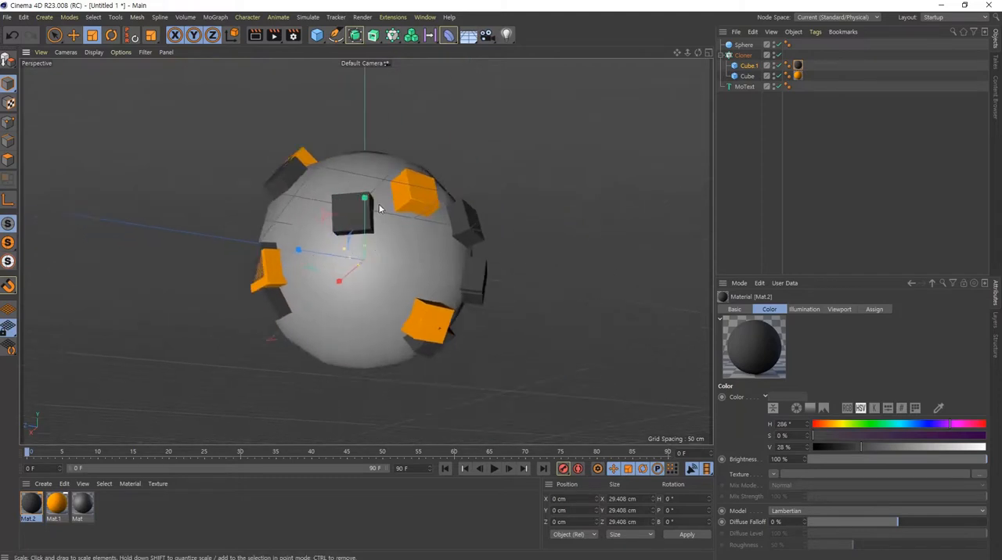
left_click_drag(379, 208, 415, 270, "alt")
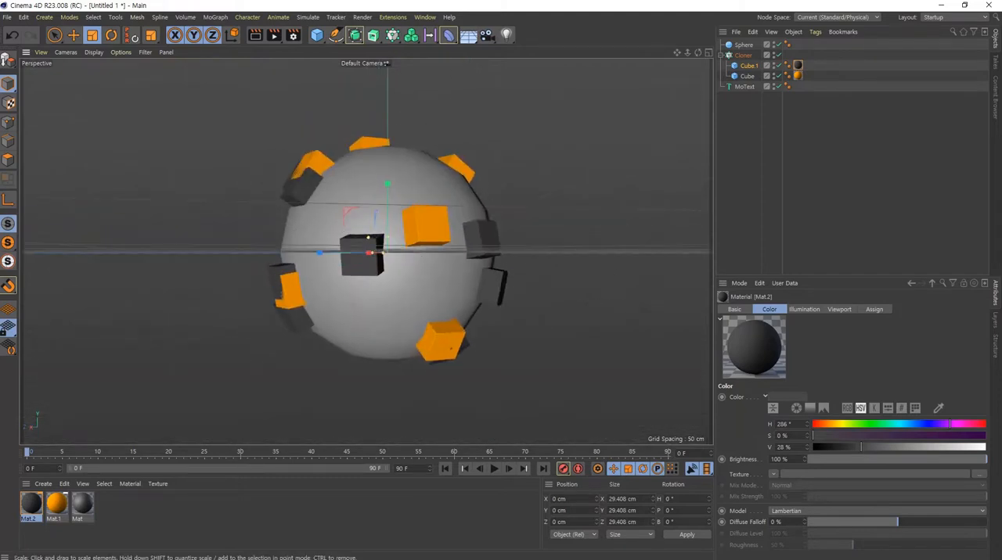
left_click(112, 154)
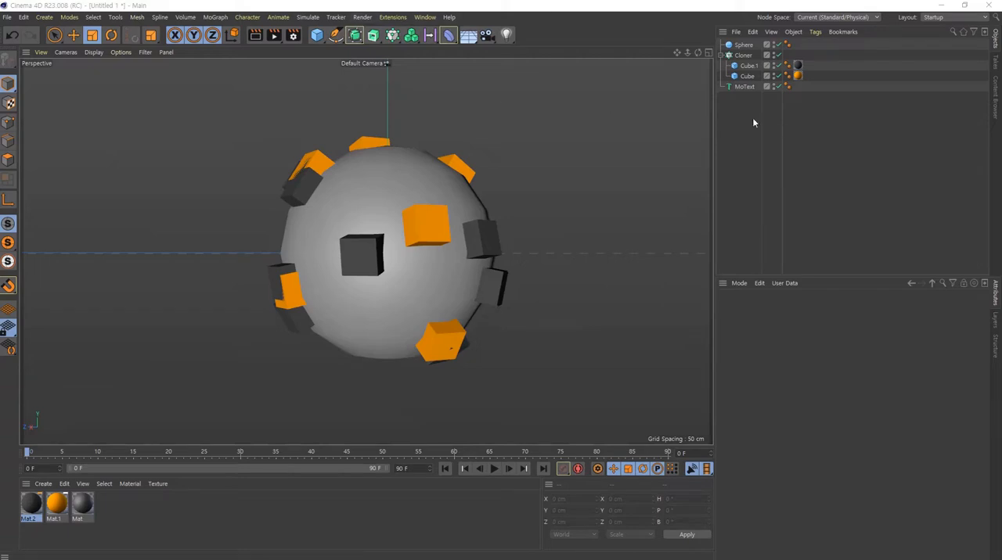
- Add a Cylinder primitive as the first child of the Cloner, above the two cubes
left_click(751, 55)
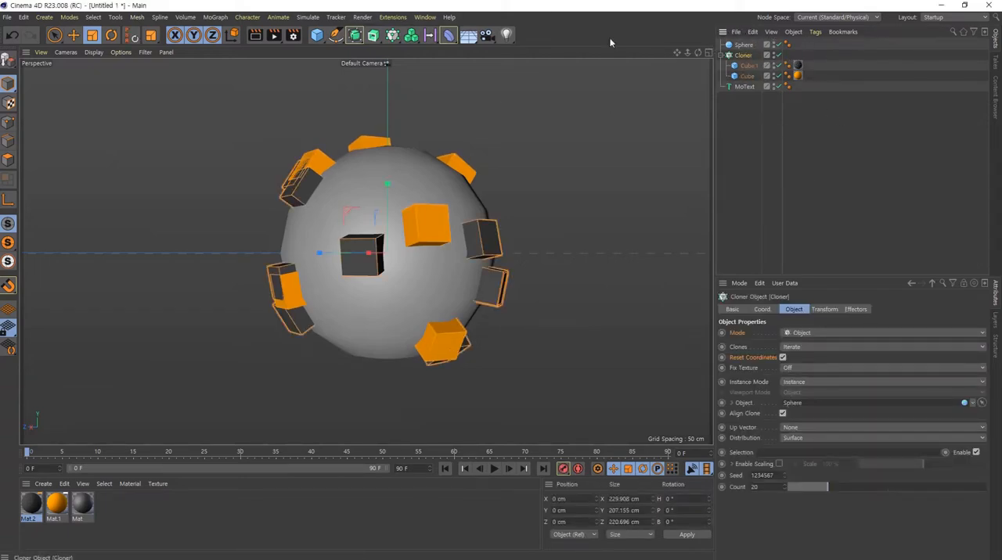
left_click(316, 35)
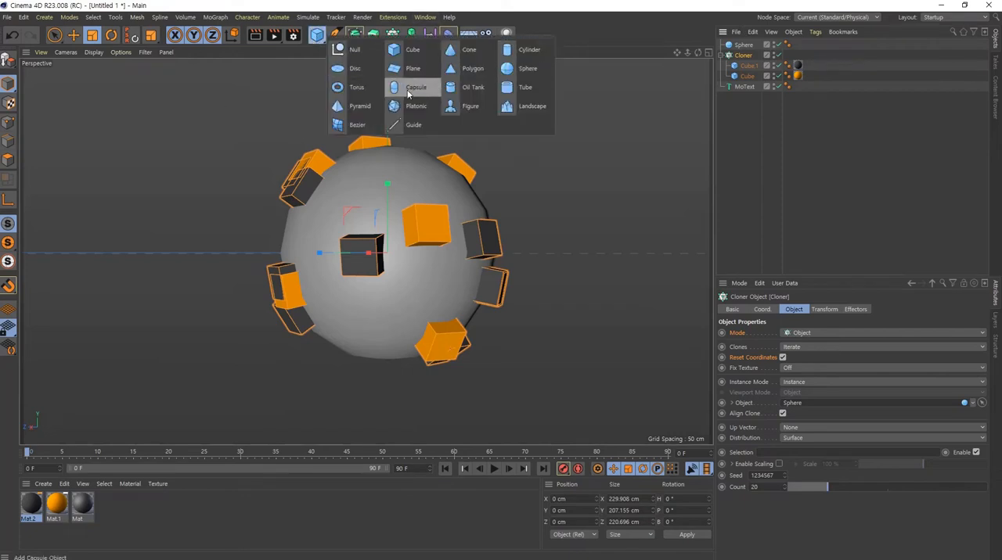
left_click(518, 52)
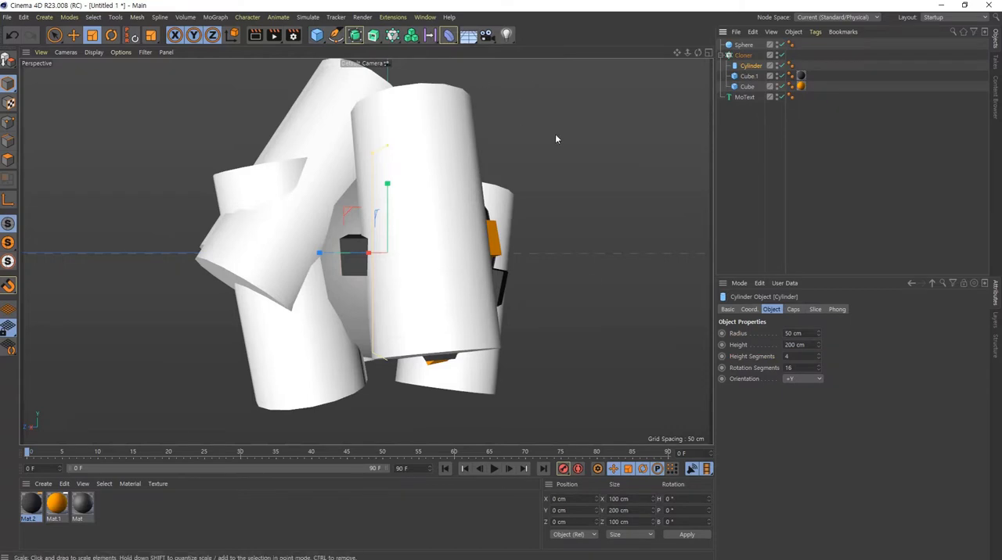
left_click(744, 55)
left_click(751, 67)
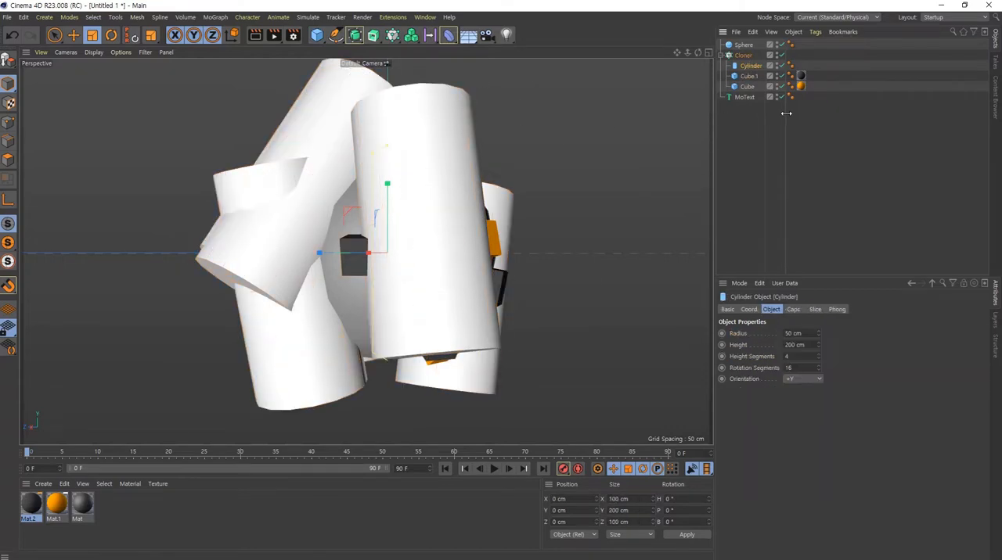
left_click(742, 45)
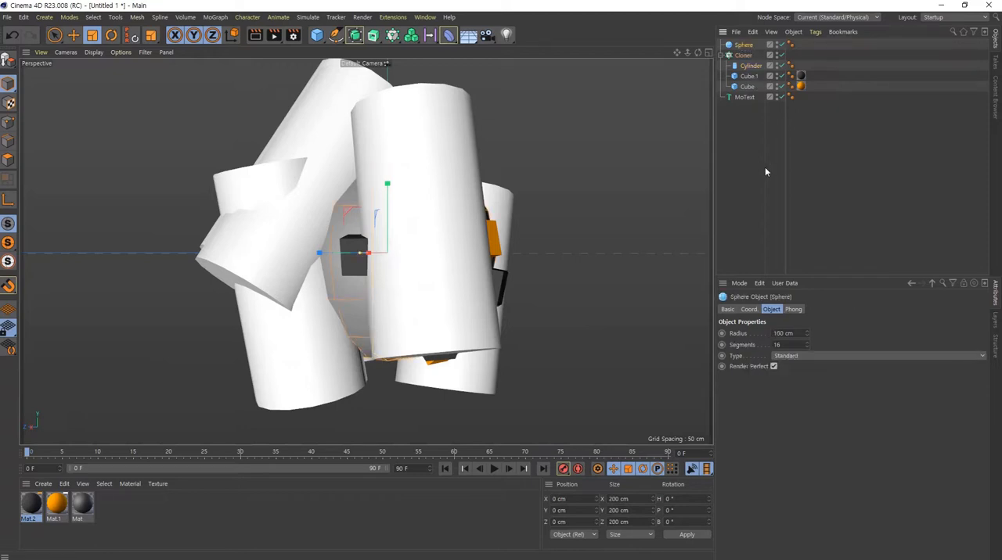
left_click(751, 66)
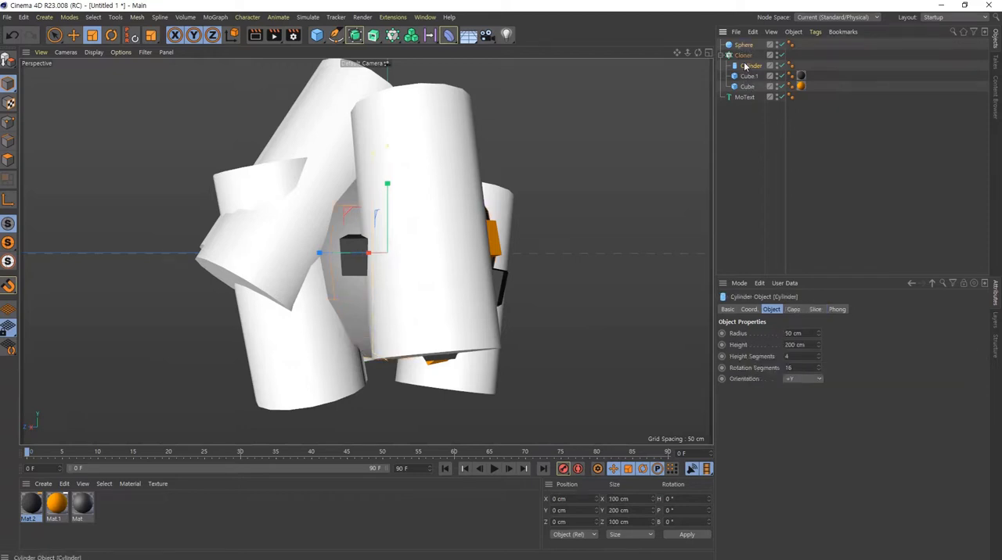
- Duplicate the dark gray material and set the copy's color to light blue with hue 204°, saturation 61% and value 100%
left_click(32, 506)
key("ctrl+c")
key("ctrl+v")
double_click(36, 510)
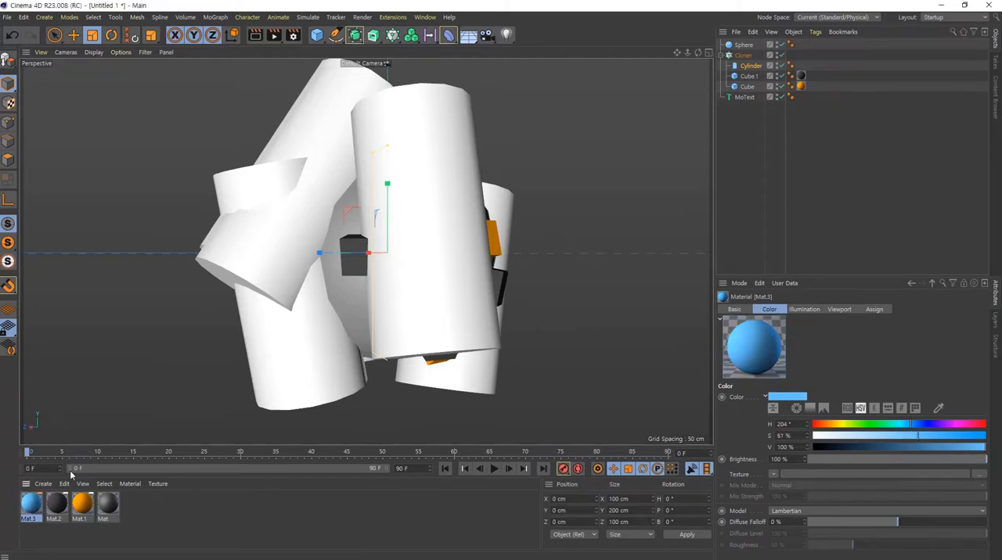
- Apply the light blue material to the Cylinder and scale it down uniformly to about 21 × 42 × 21 cm
left_click_drag(751, 70, 751, 67)
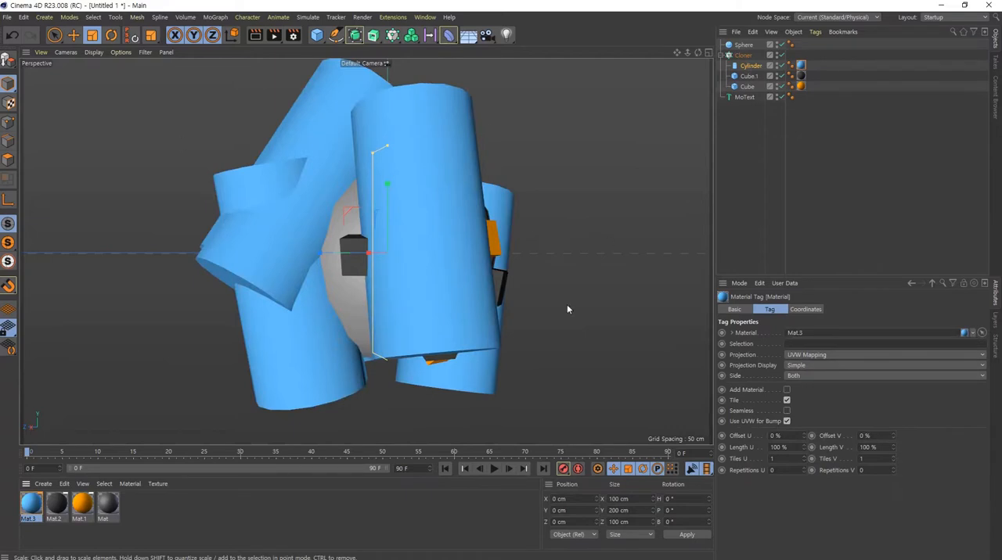
left_click(752, 67)
key("t")
left_click_drag(566, 131, 342, 316)
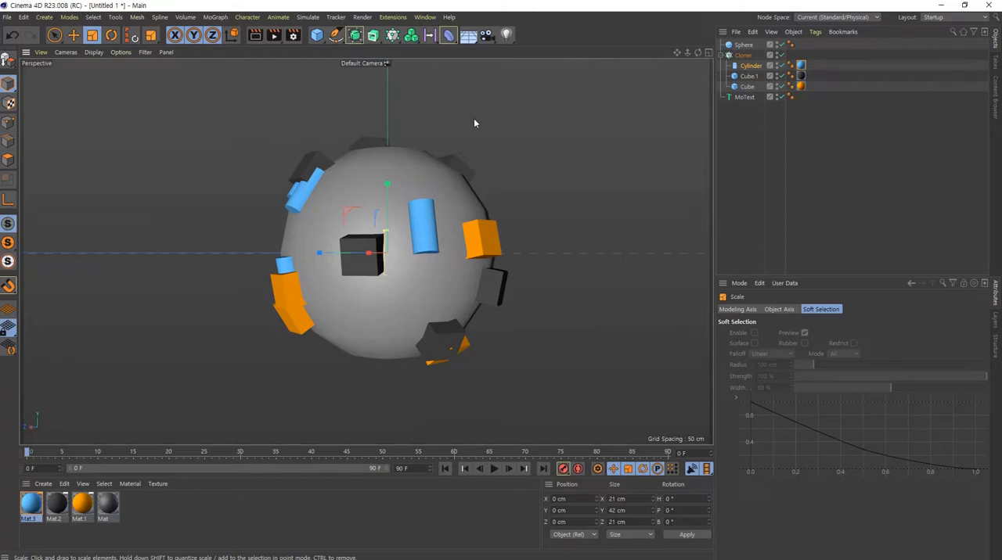
- Set the Cylinder's orientation to +Z so its clones stand out from the sphere's surface
left_click_drag(396, 227, 502, 223, "alt")
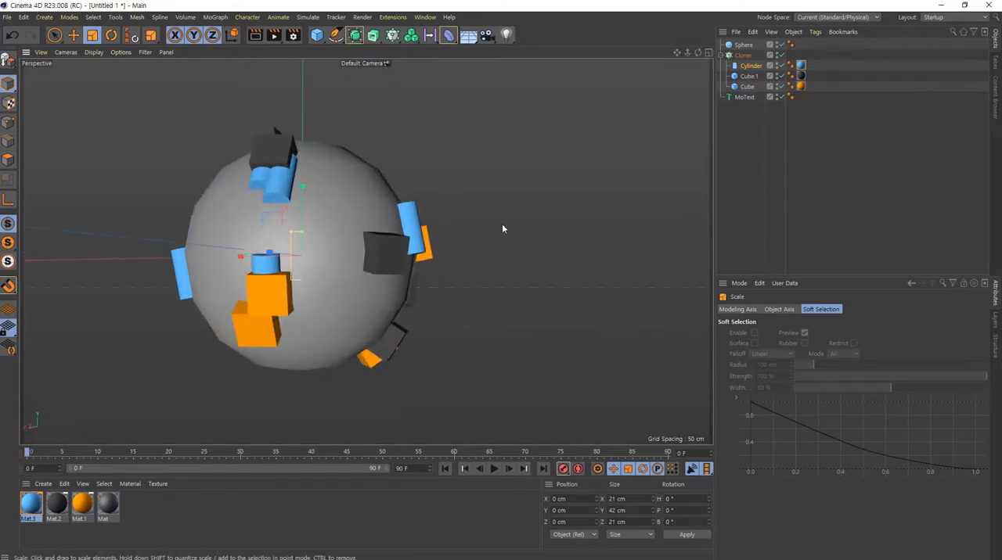
middle_click_drag(335, 207, 367, 250, "alt")
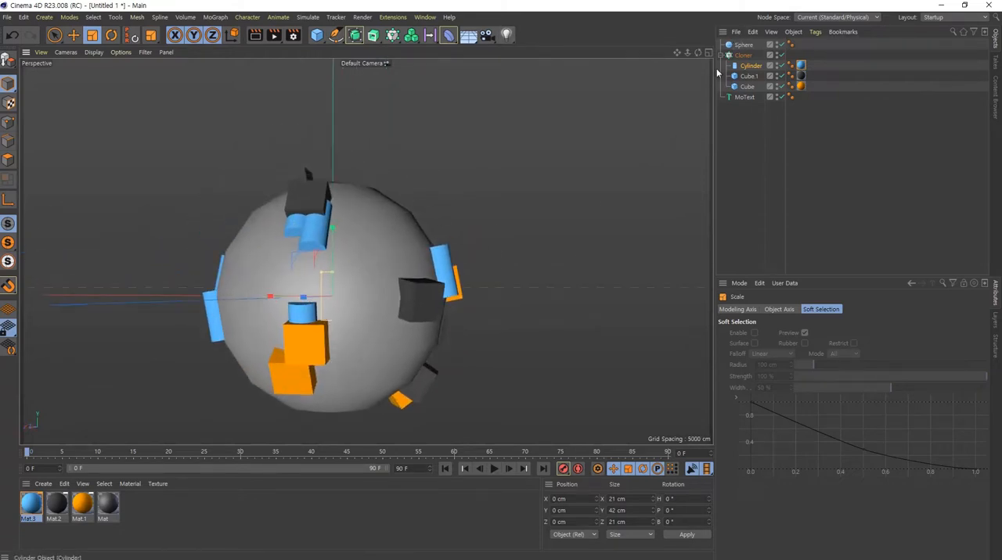
left_click(751, 66)
scroll(795, 379, "down", 1)
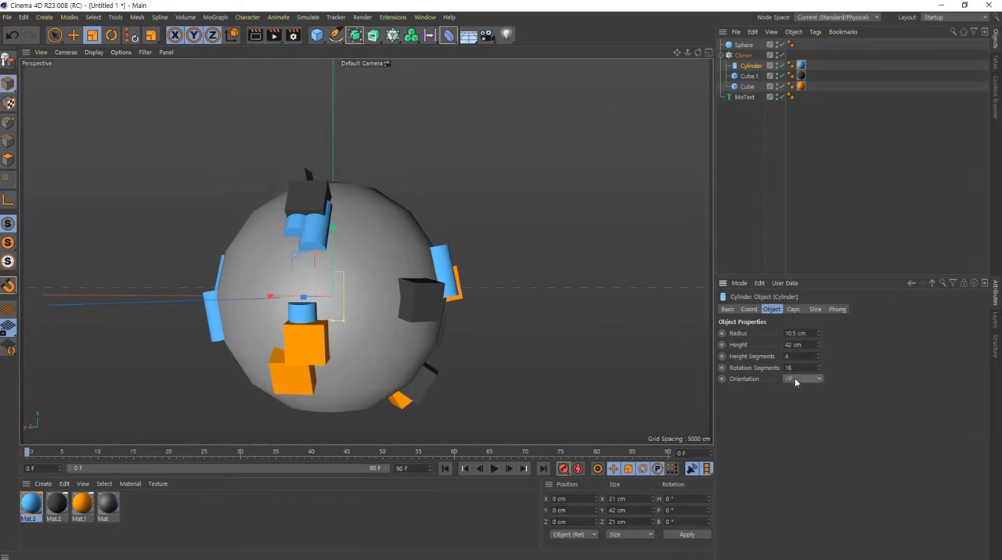
scroll(794, 379, "up", 1)
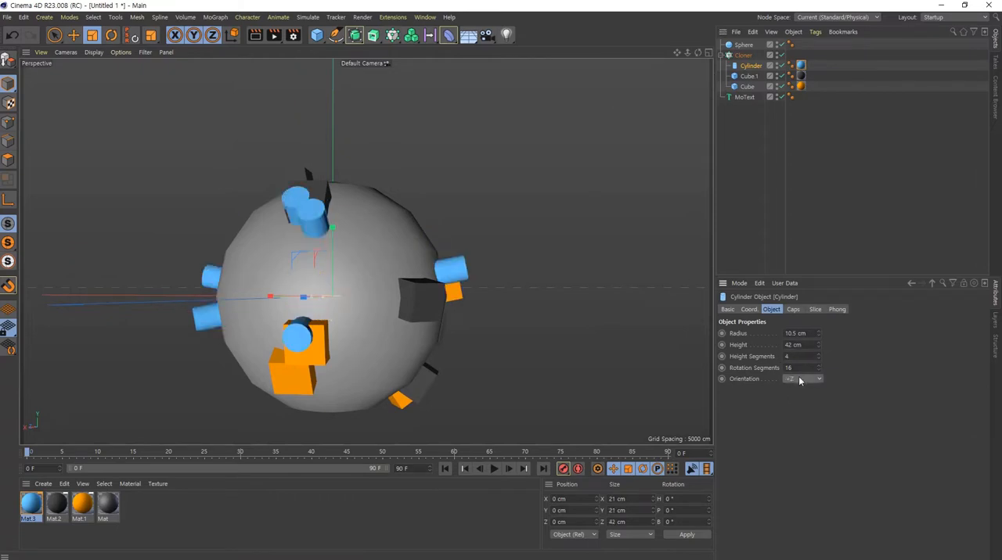
scroll(798, 380, "up", 1)
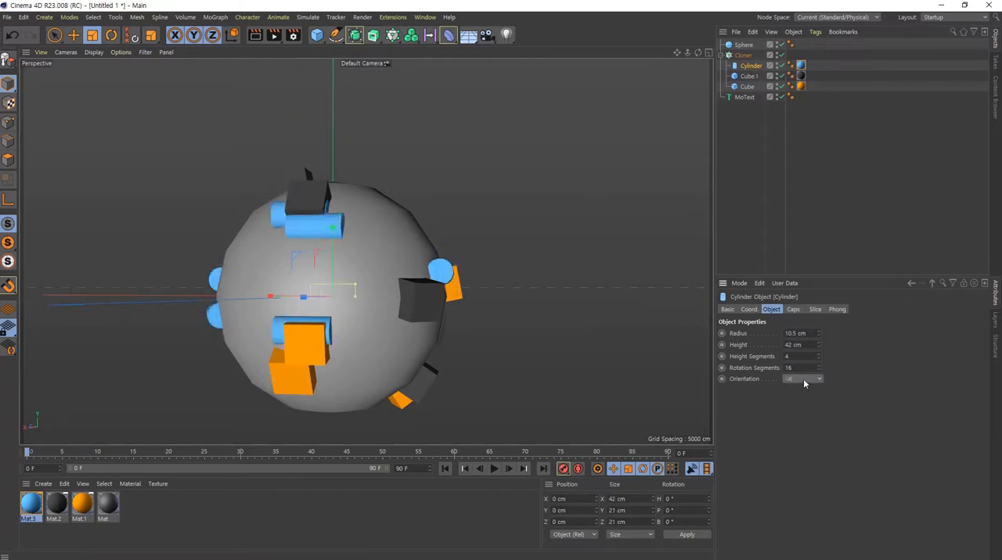
scroll(803, 377, "down", 3)
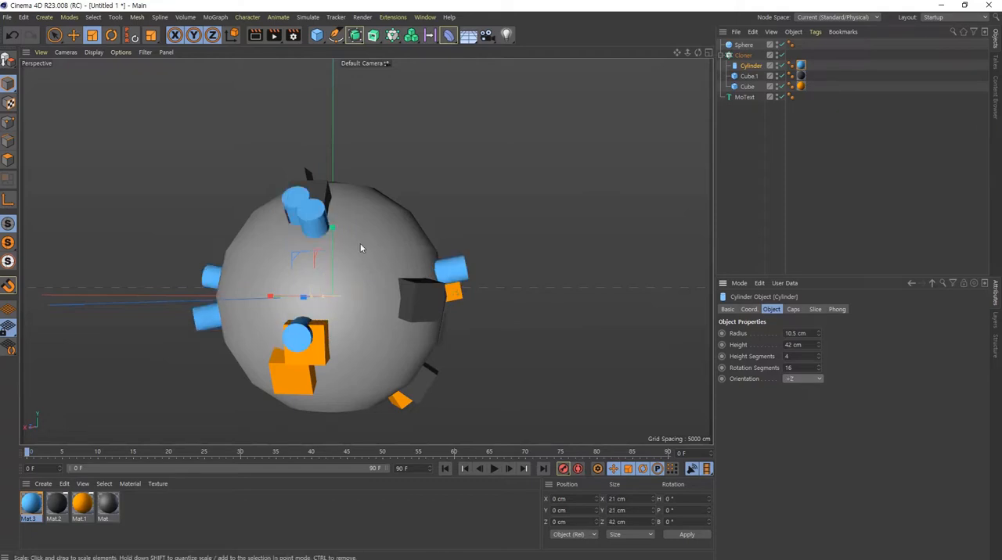
- Examine the arrangement of the cylinder and cube clones around the sphere from several angles and distances
mouse_move(360, 248)
left_mouse_down("alt")
mouse_move(167, 228)
mouse_move(210, 205)
mouse_move(531, 205)
left_mouse_up("alt")
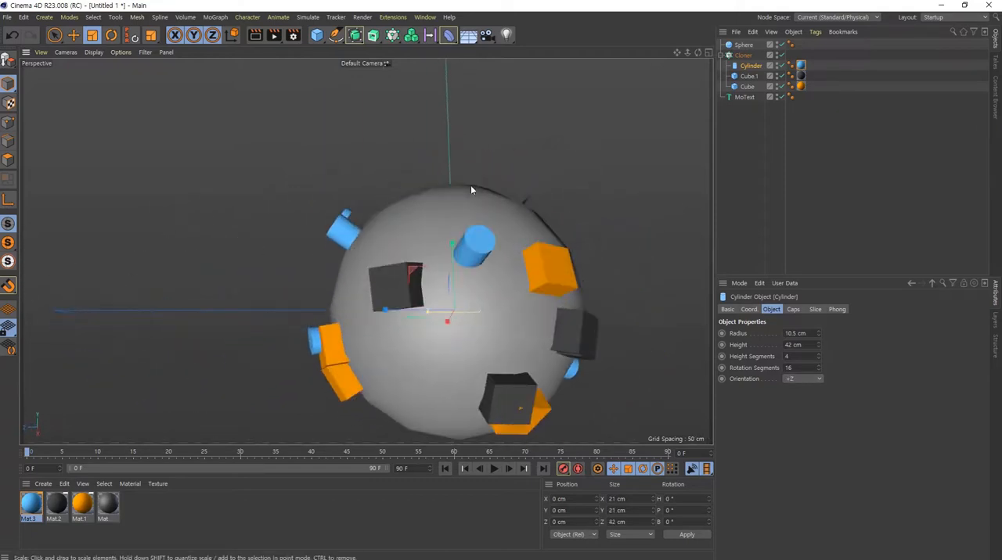
left_click_drag(470, 188, 452, 329, "alt")
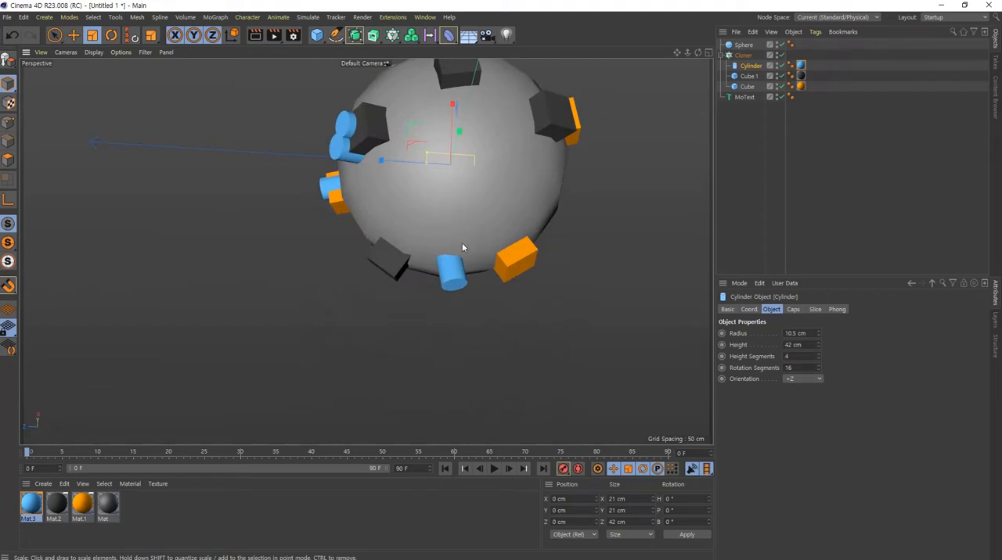
mouse_move(462, 245)
left_mouse_down("alt")
mouse_move(383, 259)
mouse_move(435, 159)
mouse_move(562, 80)
mouse_move(470, 152)
mouse_move(399, 112)
mouse_move(407, 113)
left_mouse_up("alt")
right_click_drag(271, 201, 404, 200, "alt")
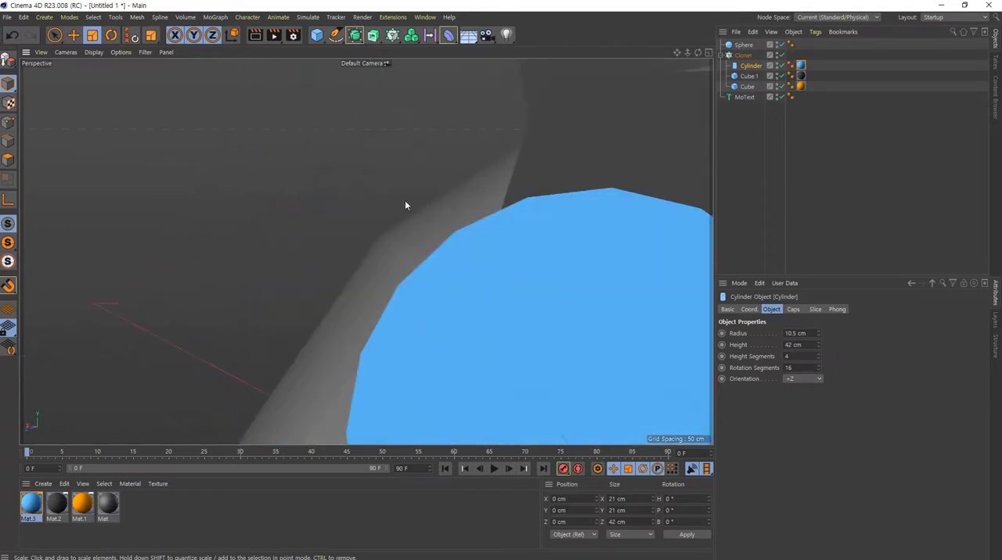
left_click_drag(405, 200, 566, 349, "alt")
right_click_drag(540, 277, 484, 293, "alt")
middle_click_drag(575, 345, 273, 241, "alt")
right_click_drag(457, 273, 396, 275, "alt")
middle_click_drag(467, 315, 398, 256, "alt")
right_click_drag(398, 256, 366, 252, "alt")
middle_click_drag(396, 256, 362, 232, "alt")
left_click_drag(362, 234, 297, 171, "alt")
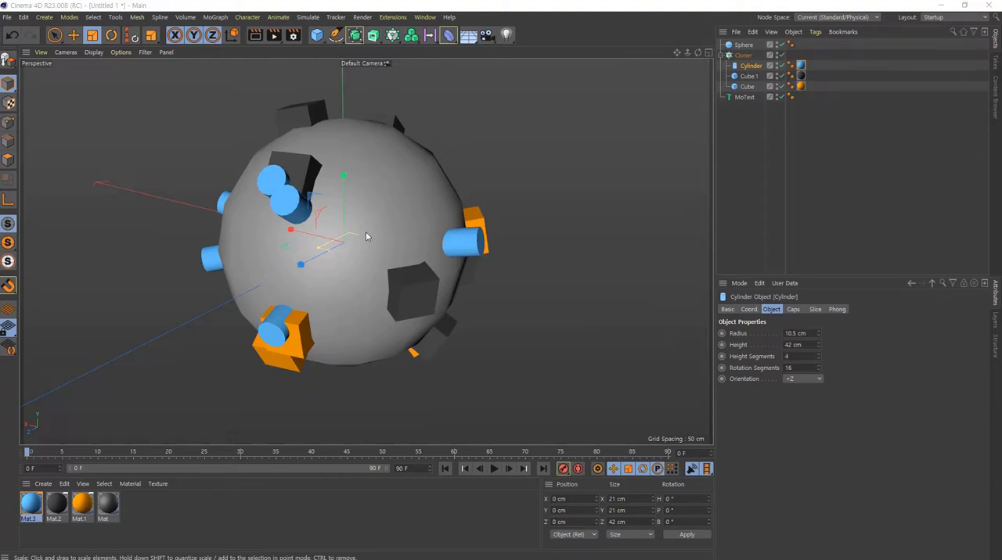
left_click_drag(310, 277, 384, 209, "alt")
- Select the Cloner and add a Random effector that acts on its clones
left_click(742, 55)
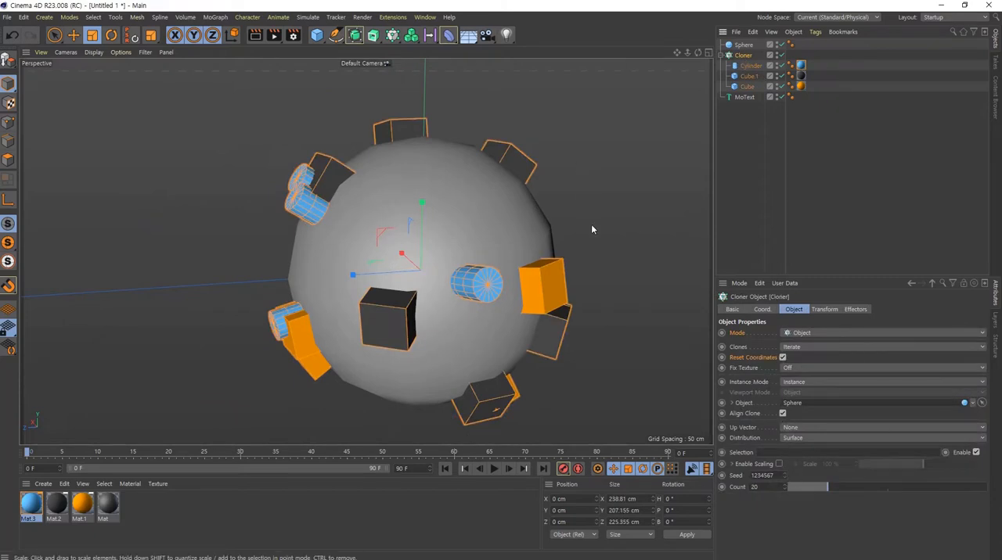
left_click_drag(440, 242, 490, 201, "alt")
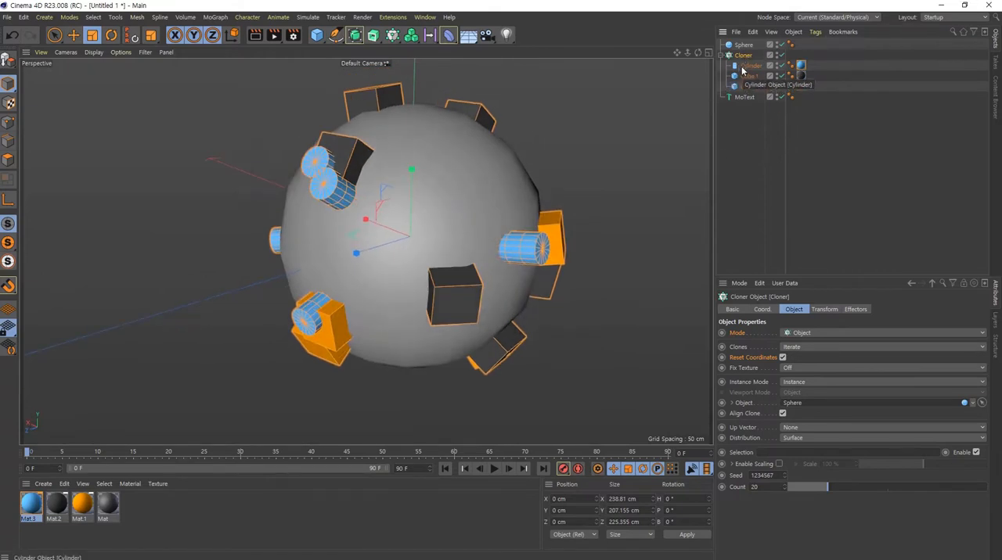
left_click(757, 125)
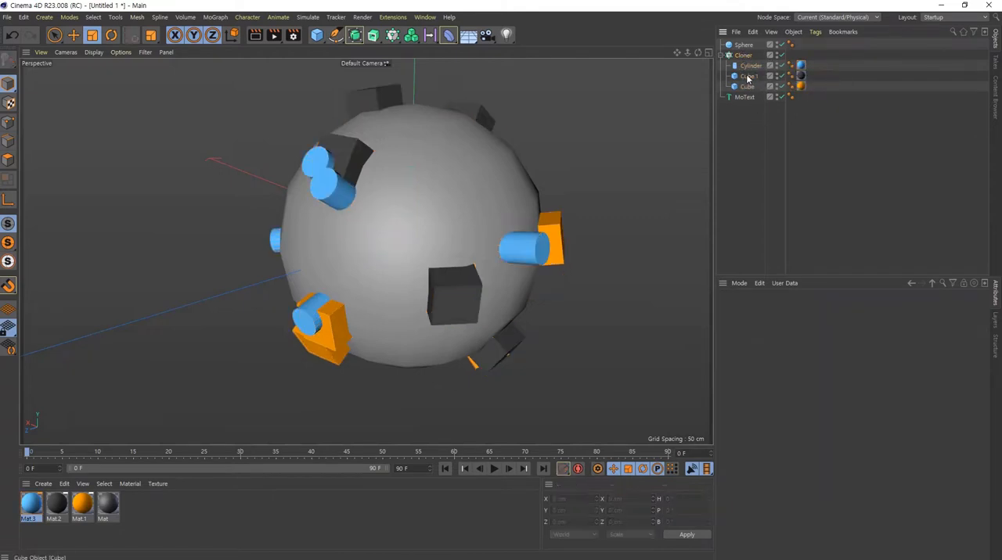
left_click(743, 55)
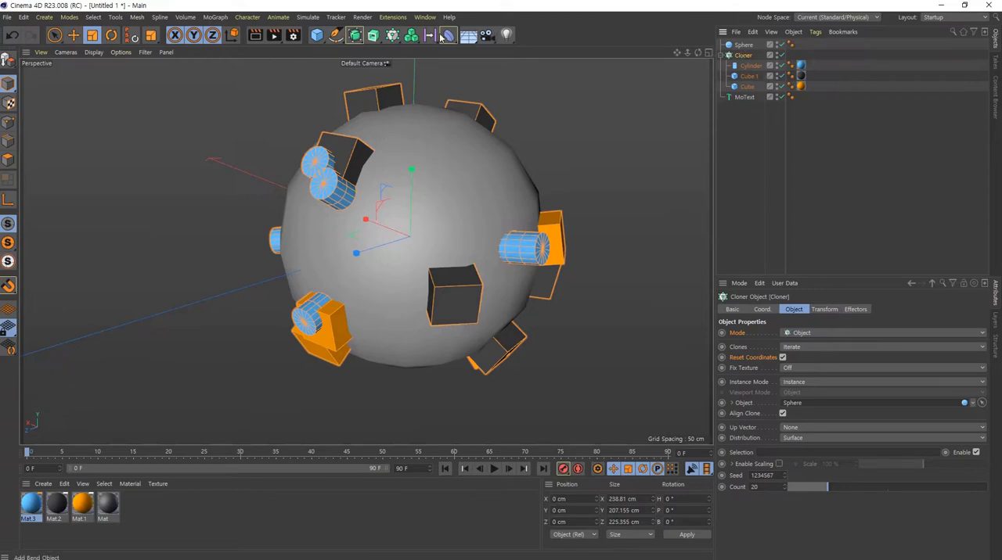
left_click(391, 35)
left_click_drag(392, 34, 642, 70)
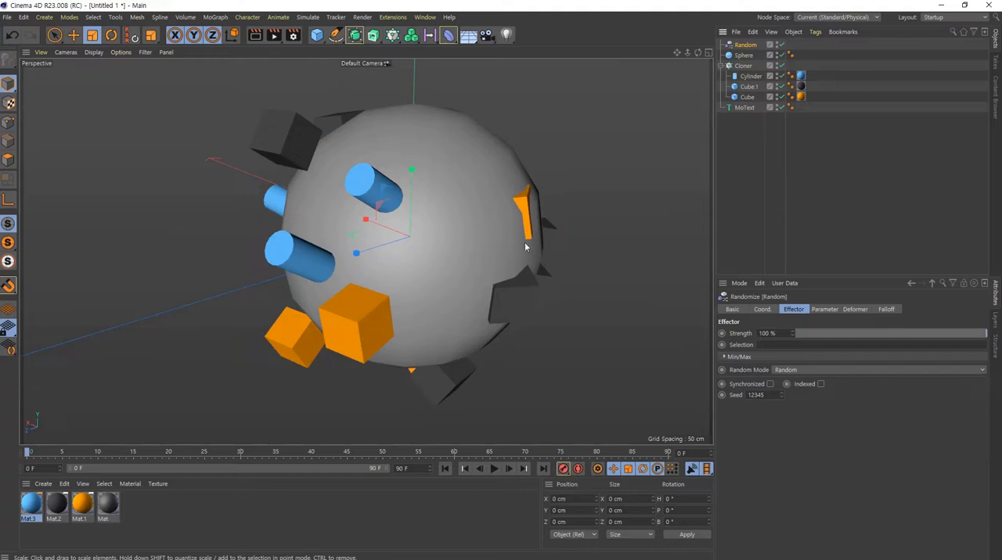
left_click(742, 66)
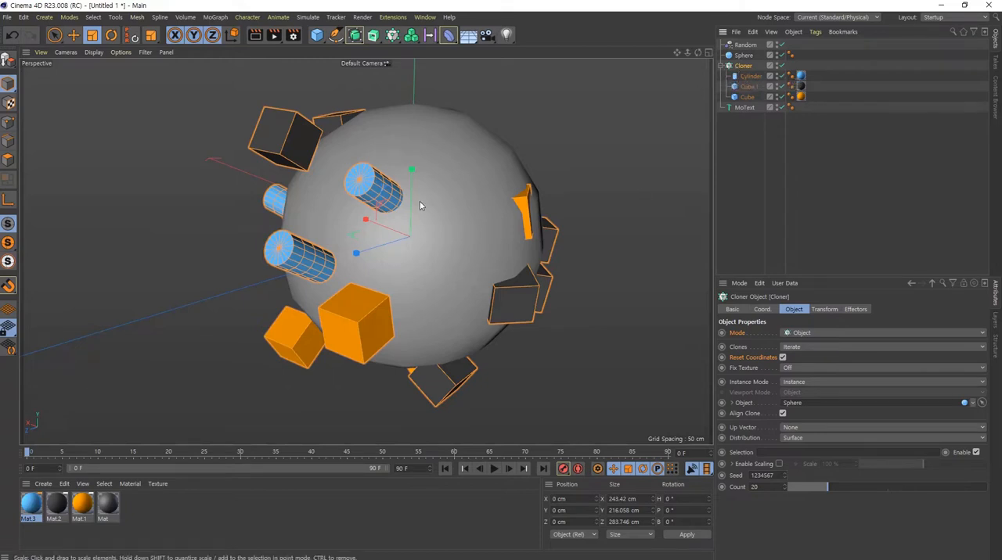
left_click(825, 159)
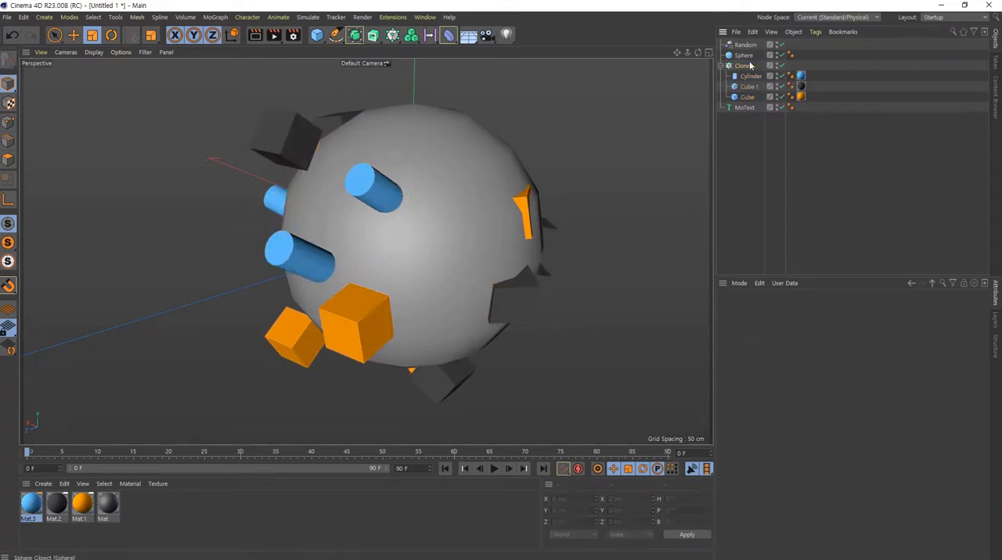
left_click(747, 66)
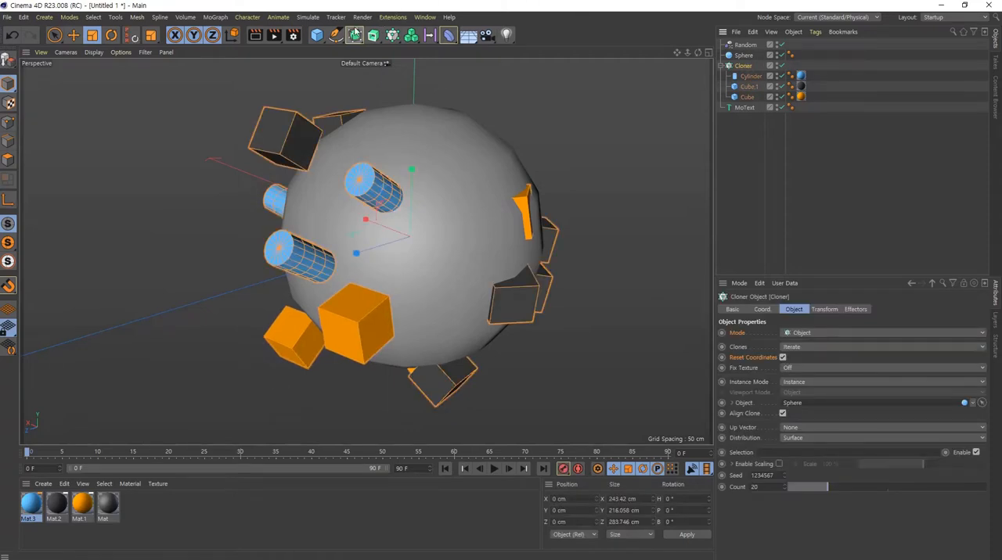
left_click(816, 180)
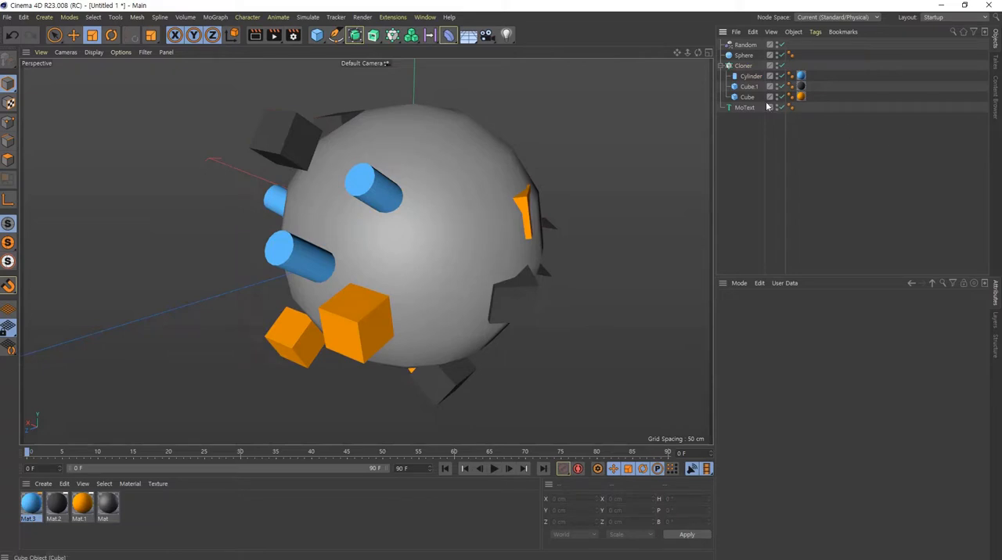
left_click(748, 86)
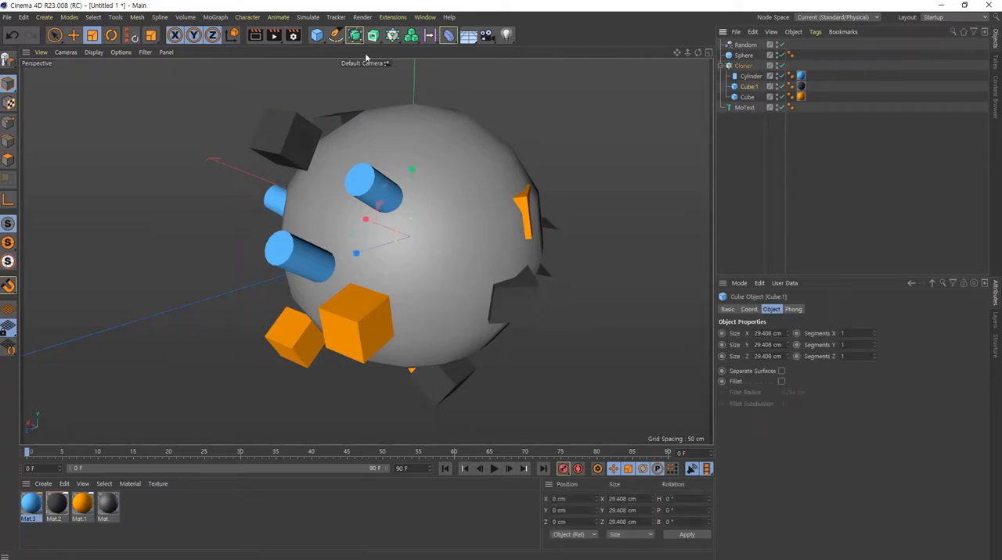
left_click(845, 216)
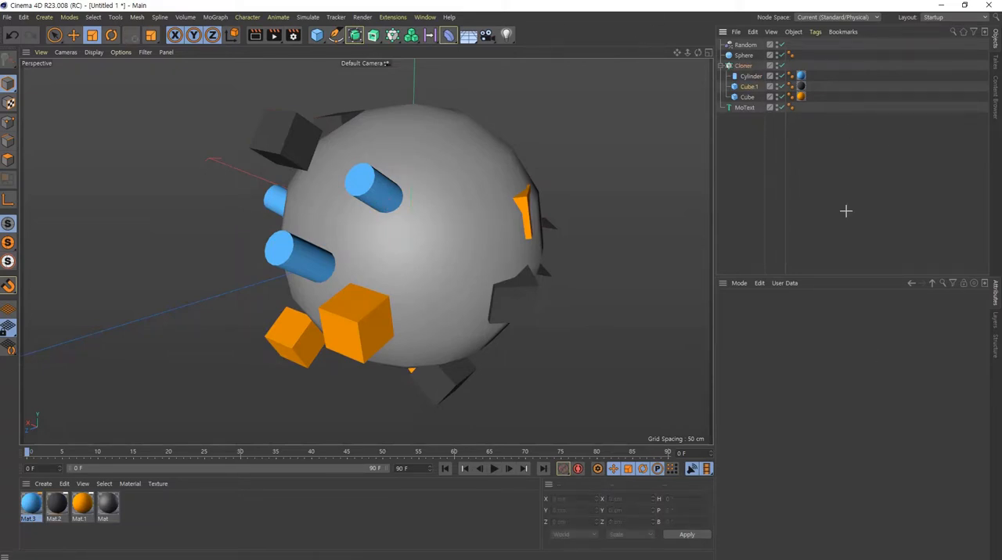
- Remove Random from the Cloner's list of effectors
left_click(741, 66)
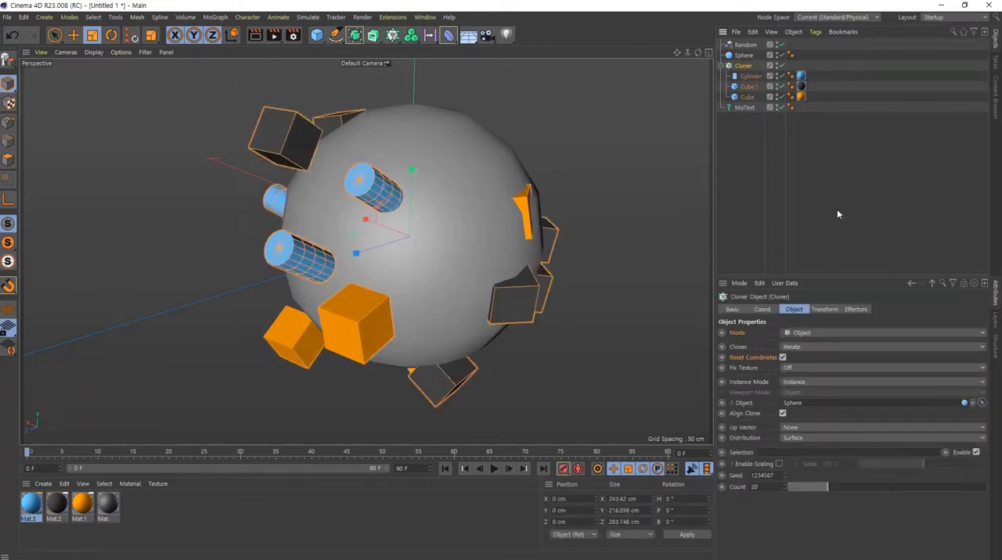
left_click(856, 309)
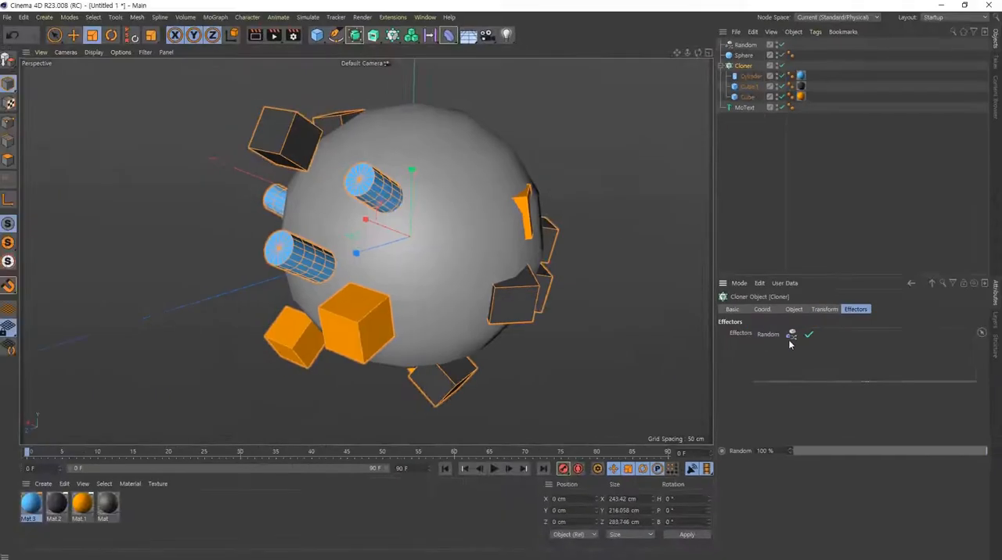
left_click(575, 355)
key("Delete")
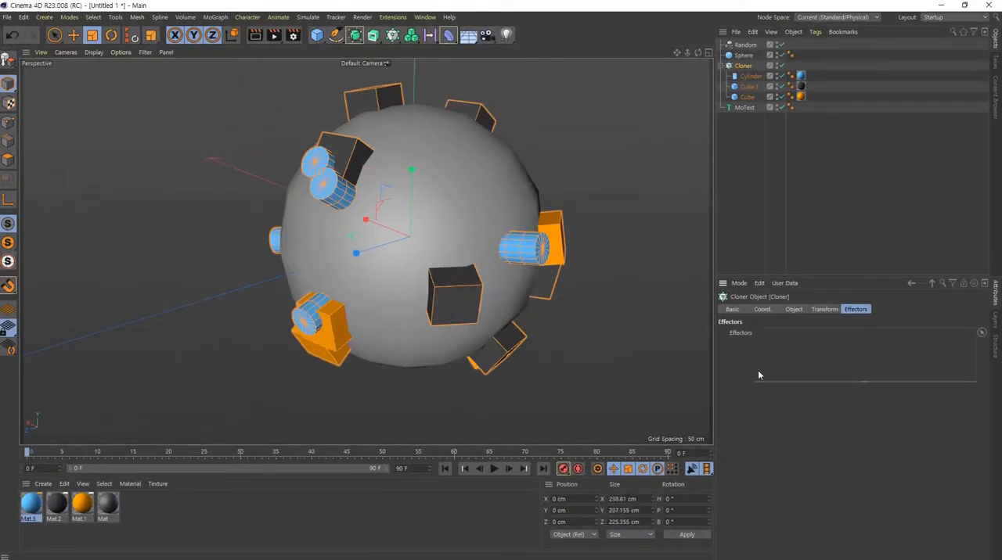
- Try deleting the Random effector object from the scene, and undo the deletion
left_click(745, 45)
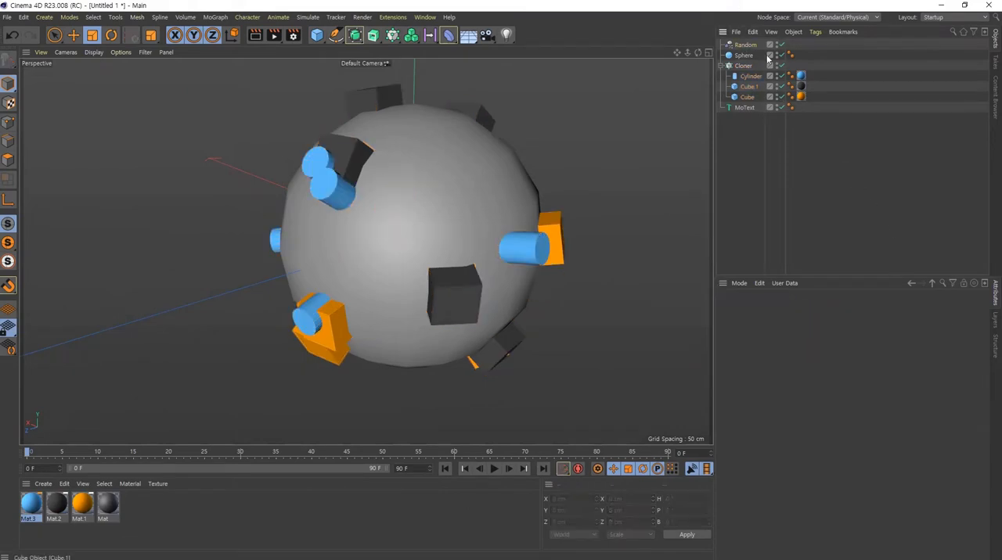
key("Delete")
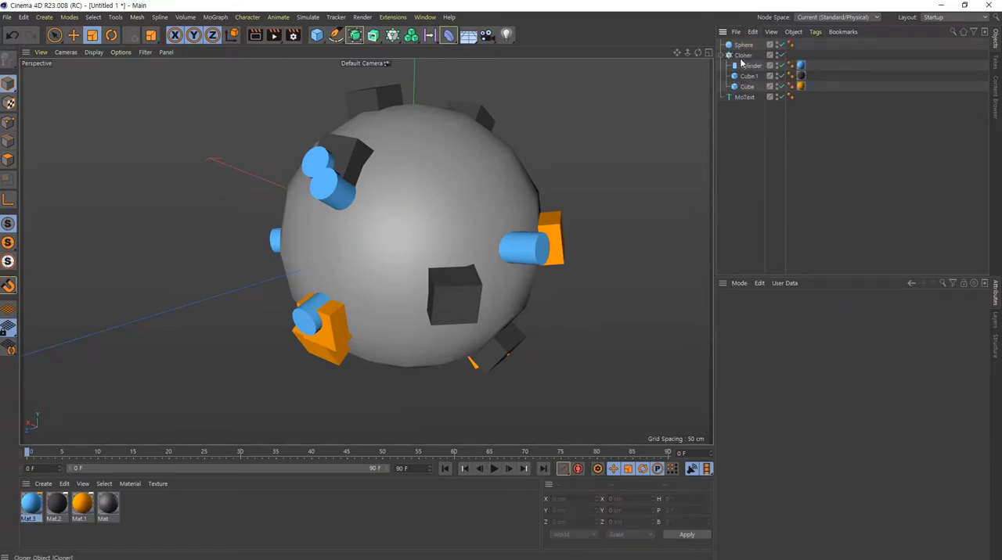
left_click(742, 56)
key("ctrl+z")
key("ctrl+z")
- Assign the existing Random effector to the Cloner again by adding it to the Cloner's effectors list
left_click(741, 66)
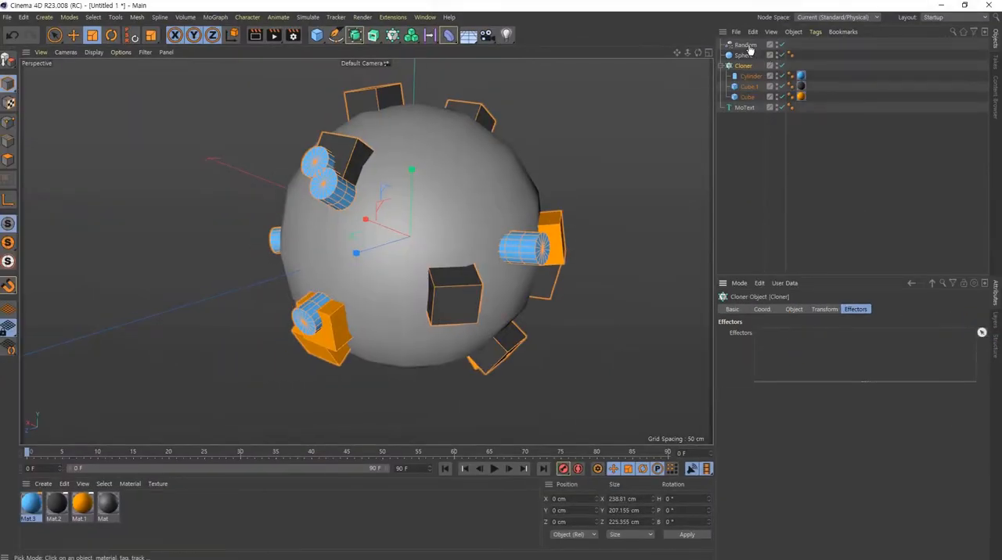
left_click_drag(745, 45, 801, 322)
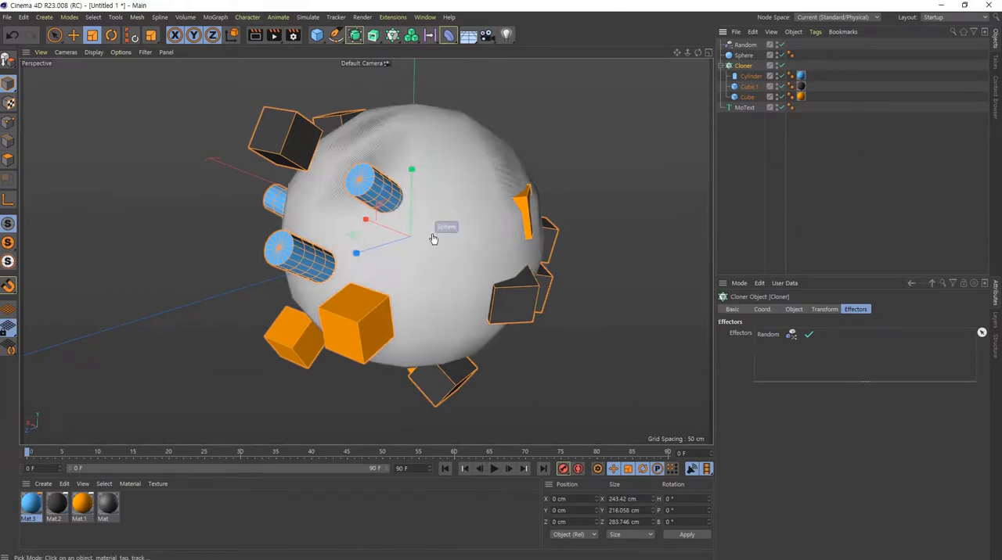
- Set the Random effector's position variation to 142 cm in X, 75 cm in Y and 142 cm in Z
key("e")
left_click_drag(530, 231, 482, 195, "alt")
right_click_drag(482, 195, 371, 238, "alt")
left_click_drag(371, 239, 278, 270, "alt")
middle_click_drag(503, 304, 421, 305, "alt")
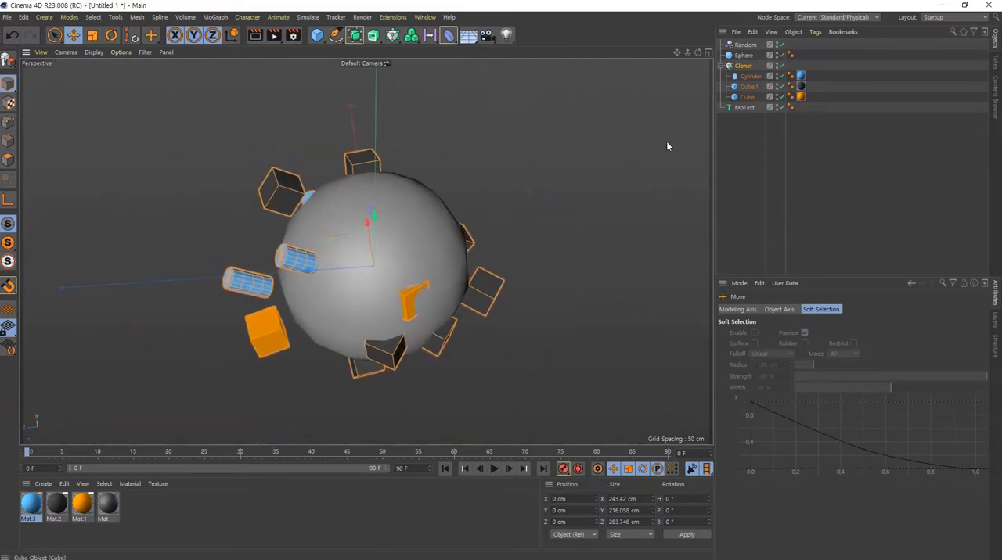
left_click(745, 44)
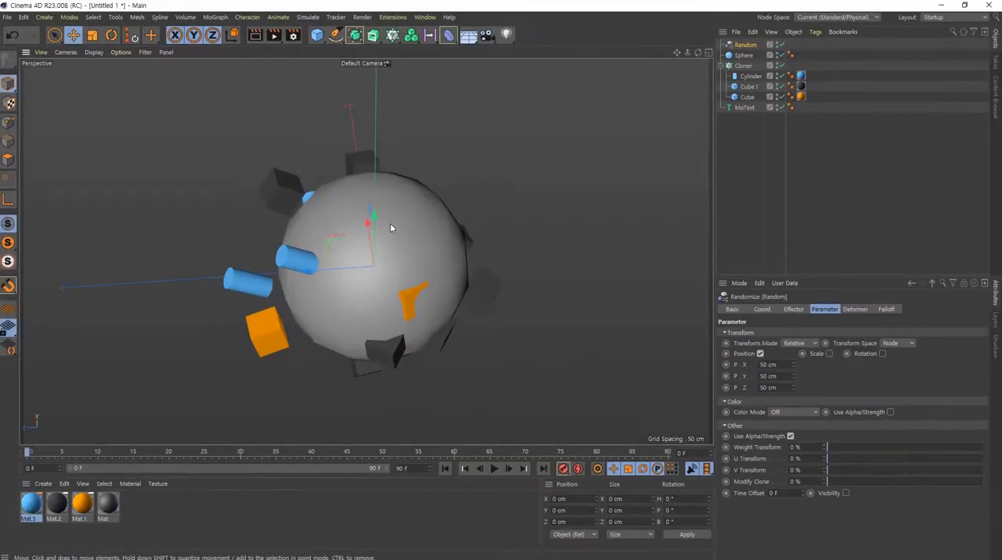
mouse_move(390, 223)
left_mouse_down("alt")
mouse_move(438, 341)
mouse_move(415, 254)
mouse_move(432, 248)
mouse_move(402, 227)
left_mouse_up("alt")
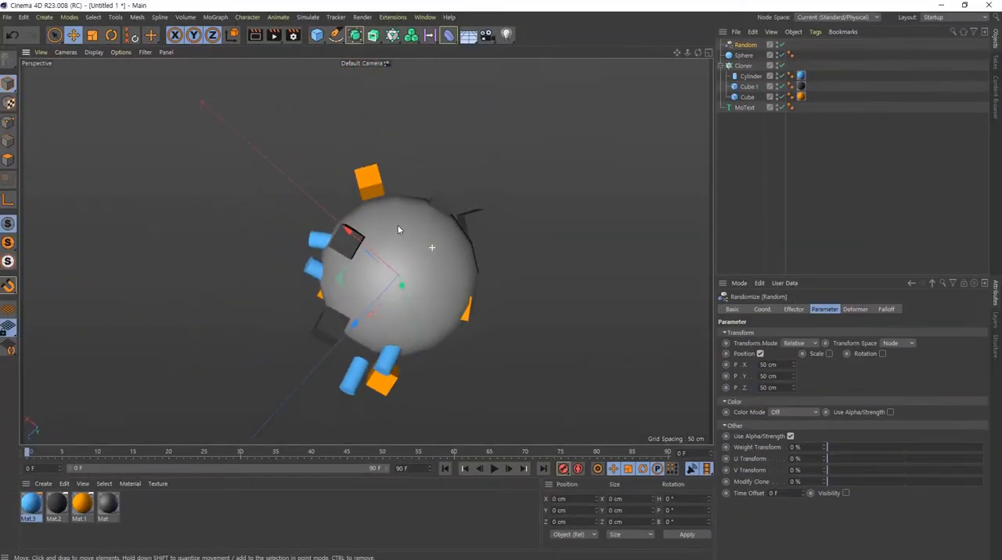
left_click_drag(793, 370, 795, 344)
left_click_drag(446, 318, 620, 23, "alt")
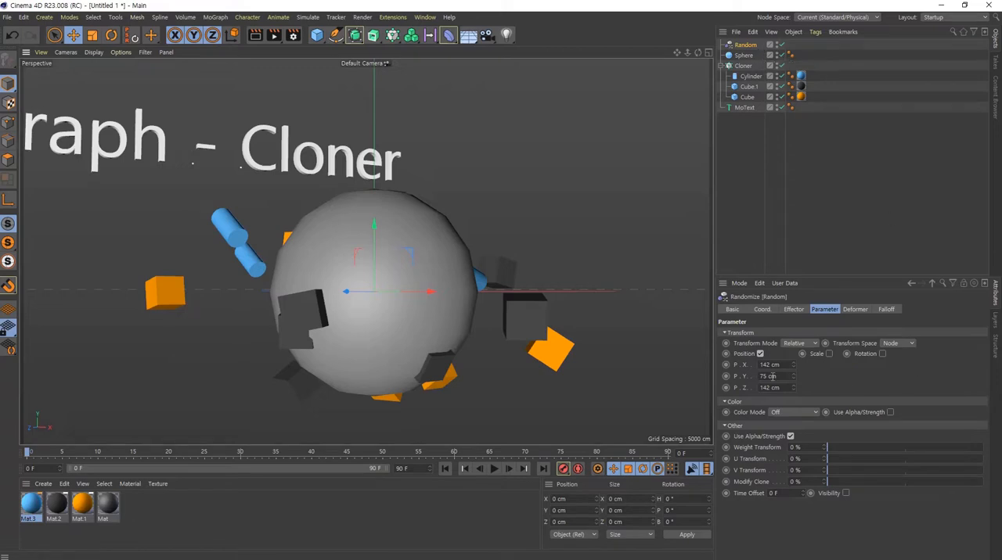
- Replace the Random effector's position variation with scale variation, set to 1 in X, Y and Z
left_click(759, 353)
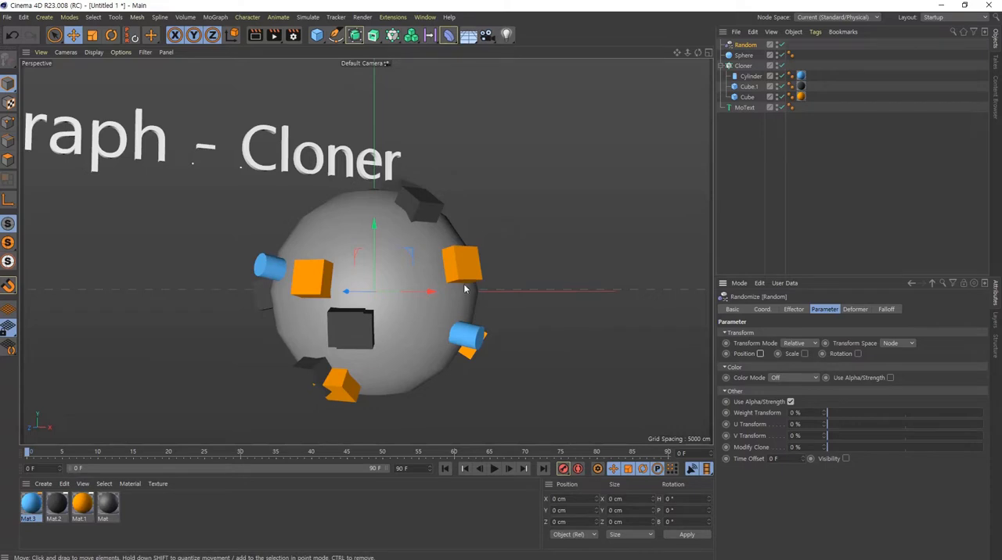
left_click(804, 354)
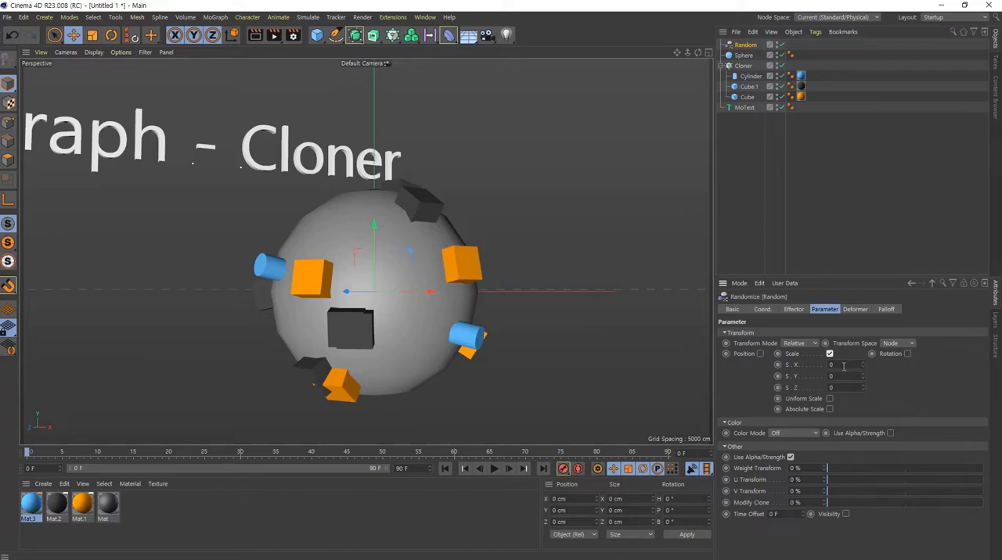
left_click(843, 365)
type("1")
key("Tab")
type("1")
key("Tab")
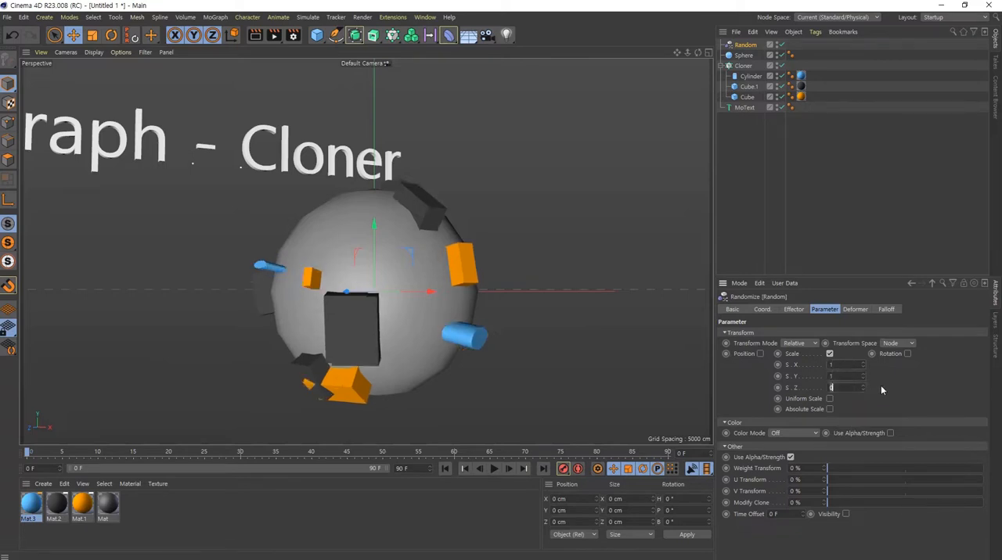
type("1")
key("Tab")
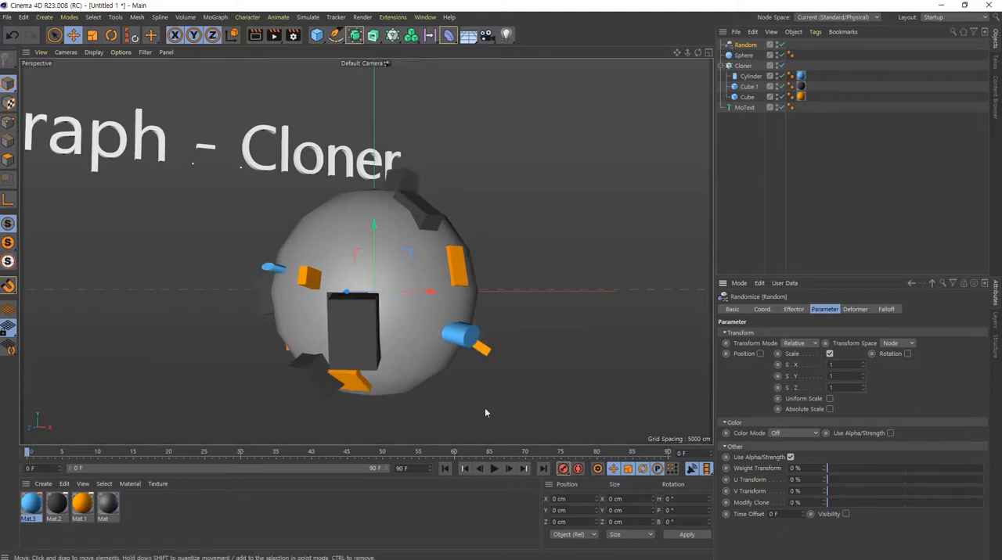
- Examine from several sides how the cube and cylinder clones around the sphere are stretched and flattened
mouse_move(456, 356)
left_mouse_down("alt")
mouse_move(393, 334)
mouse_move(343, 336)
mouse_move(406, 350)
left_mouse_up("alt")
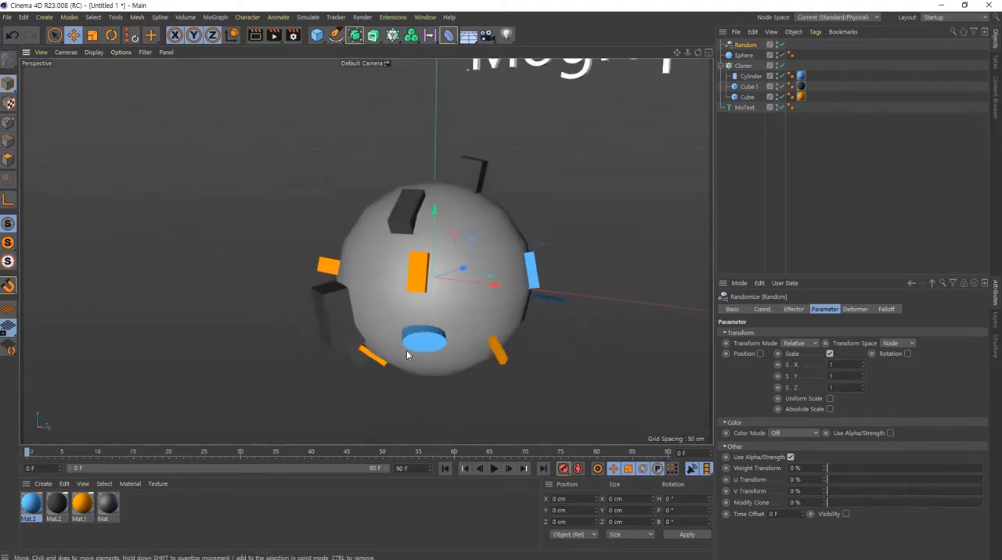
right_click_drag(436, 330, 538, 374, "alt")
mouse_move(538, 374)
left_mouse_down("alt")
mouse_move(450, 368)
mouse_move(472, 374)
mouse_move(547, 253)
mouse_move(472, 290)
mouse_move(537, 292)
mouse_move(472, 252)
mouse_move(666, 246)
mouse_move(555, 386)
mouse_move(485, 313)
mouse_move(356, 339)
mouse_move(437, 375)
mouse_move(317, 335)
mouse_move(407, 309)
mouse_move(389, 292)
mouse_move(315, 399)
mouse_move(287, 342)
left_mouse_up("alt")
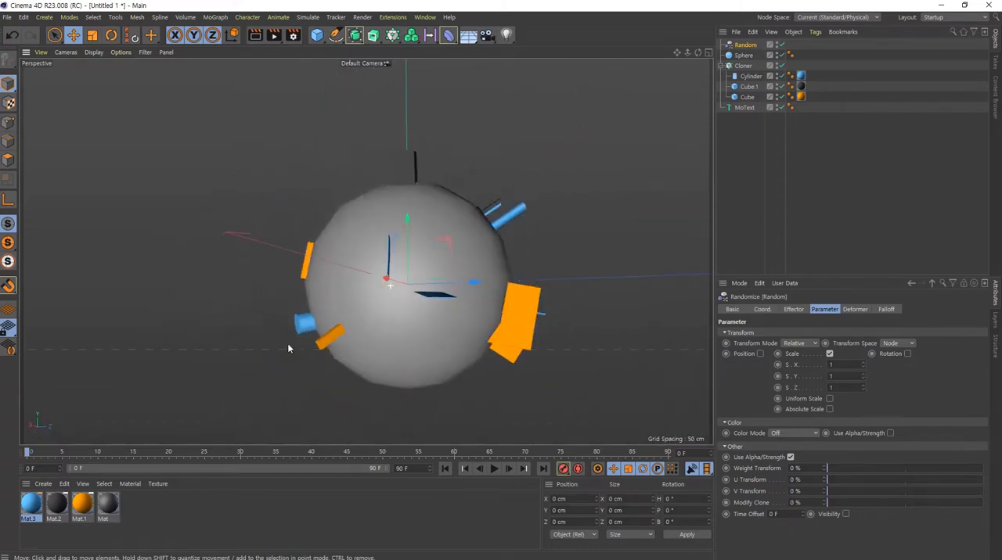
right_click_drag(447, 301, 591, 320, "alt")
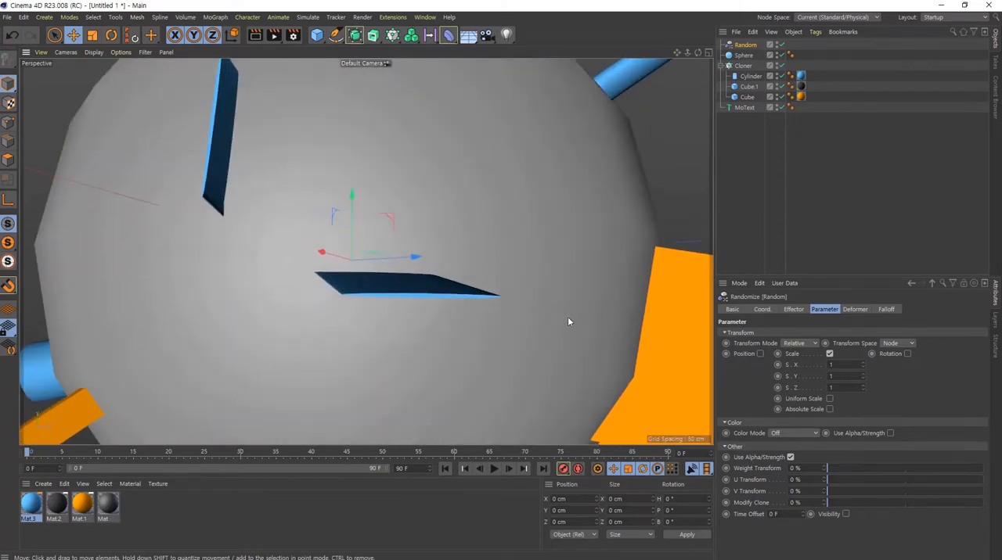
mouse_move(419, 281)
left_mouse_down("alt")
mouse_move(436, 318)
mouse_move(490, 323)
mouse_move(489, 334)
mouse_move(432, 294)
left_mouse_up("alt")
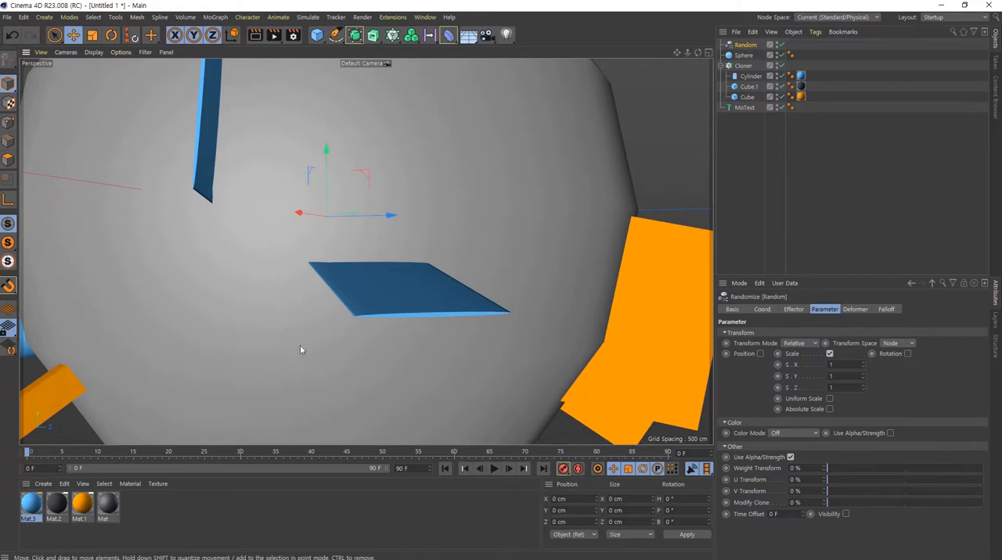
right_click_drag(445, 284, 350, 288, "alt")
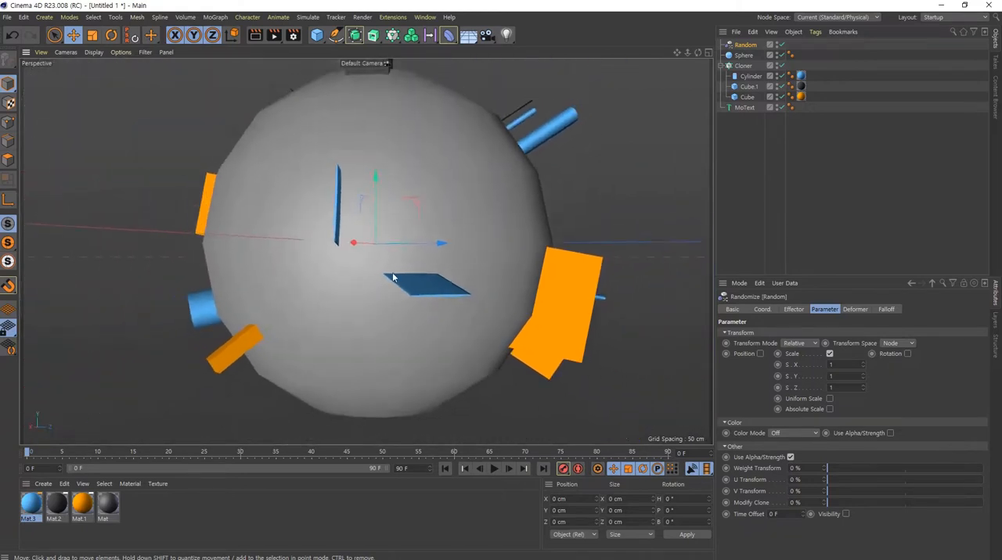
mouse_move(397, 275)
left_mouse_down("alt")
mouse_move(446, 376)
mouse_move(307, 240)
left_mouse_up("alt")
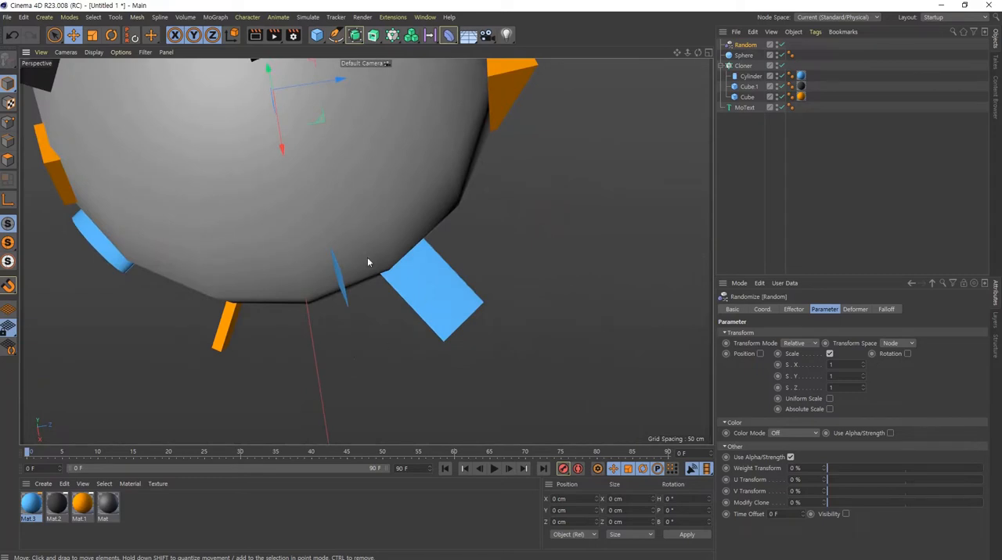
right_click_drag(376, 270, 311, 215, "alt")
middle_click_drag(311, 214, 344, 263, "alt")
right_click_drag(356, 269, 406, 287, "alt")
left_click_drag(406, 286, 243, 174, "alt")
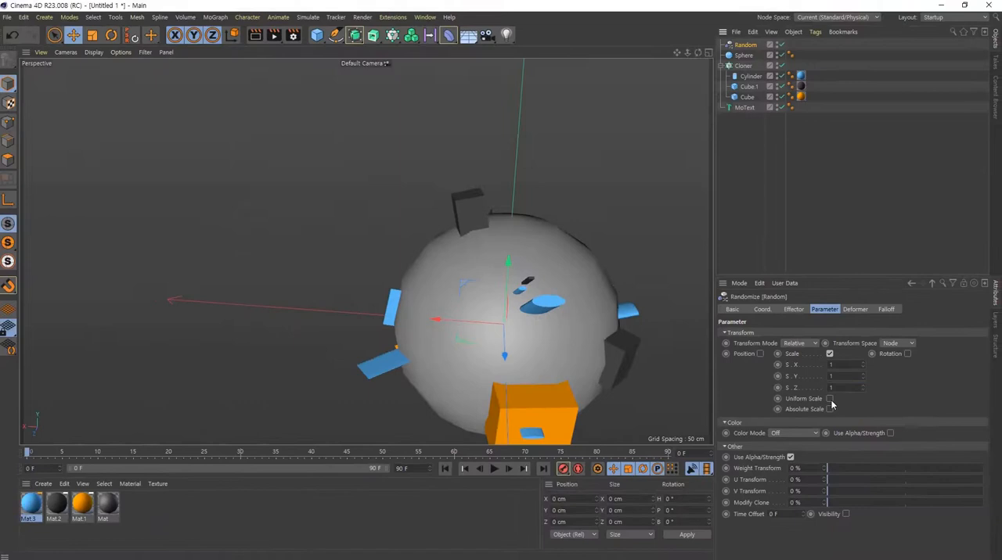
- Enable Uniform Scale for the Random effector and set the scale variation to 1
left_click(826, 374)
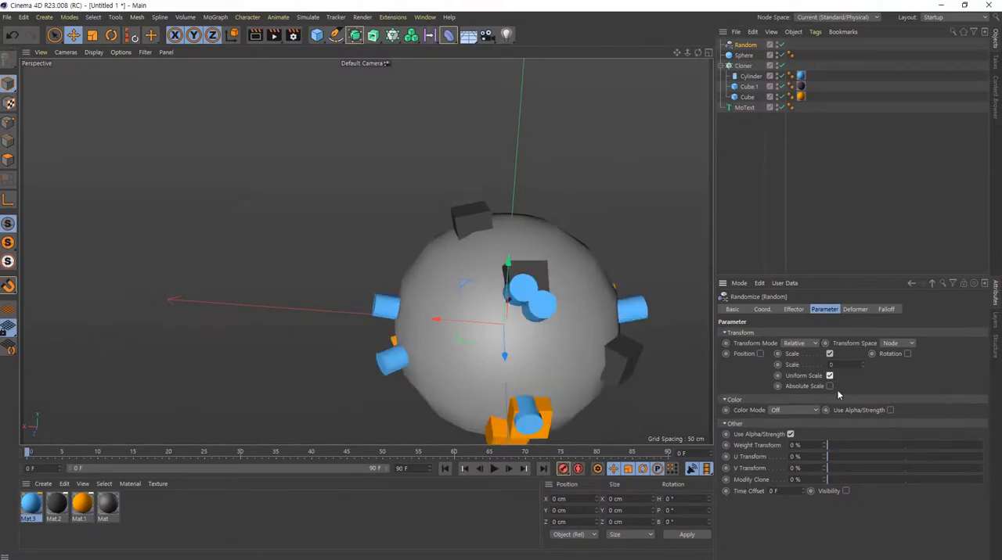
key("Return")
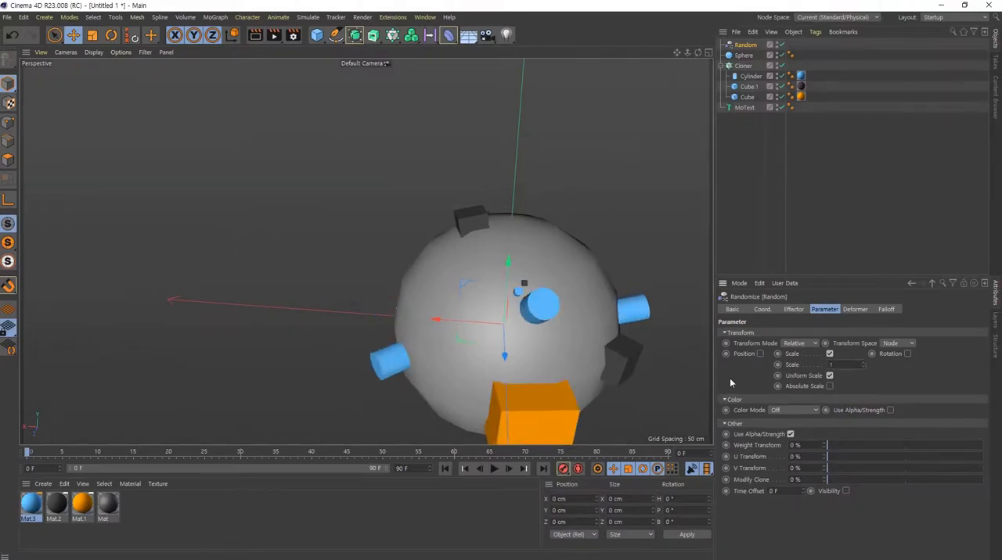
middle_click_drag(541, 302, 523, 224, "alt")
right_click_drag(522, 226, 726, 239, "alt")
left_click_drag(503, 190, 480, 173, "alt")
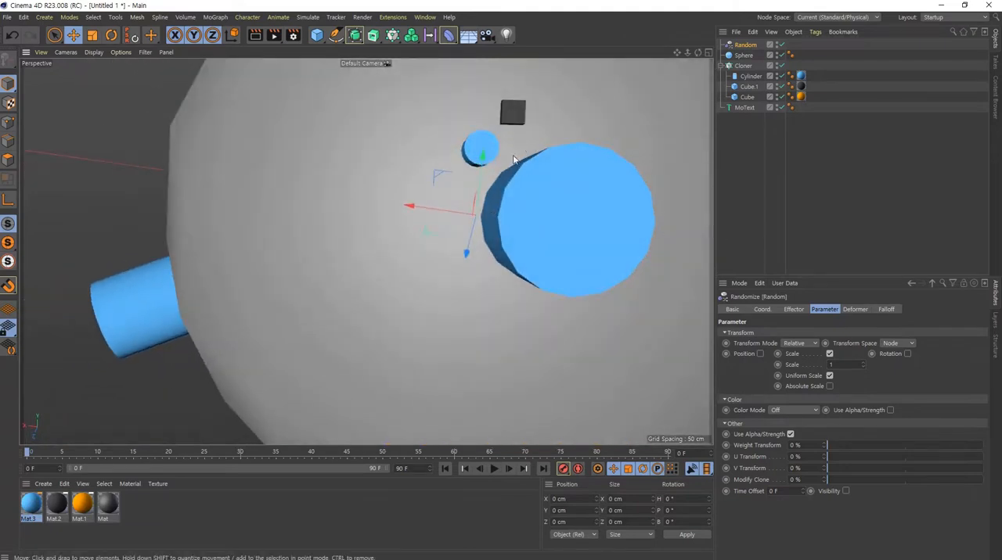
right_click_drag(592, 253, 463, 293, "alt")
left_click_drag(462, 292, 492, 354, "alt")
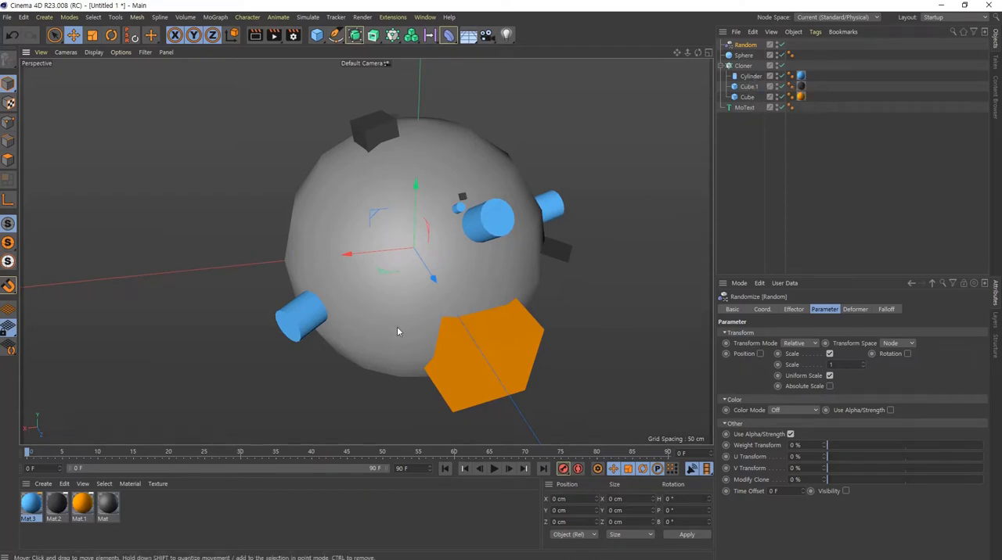
- Delete the Cylinder from the Cloner so that only the two cubes are cloned
left_click(750, 76)
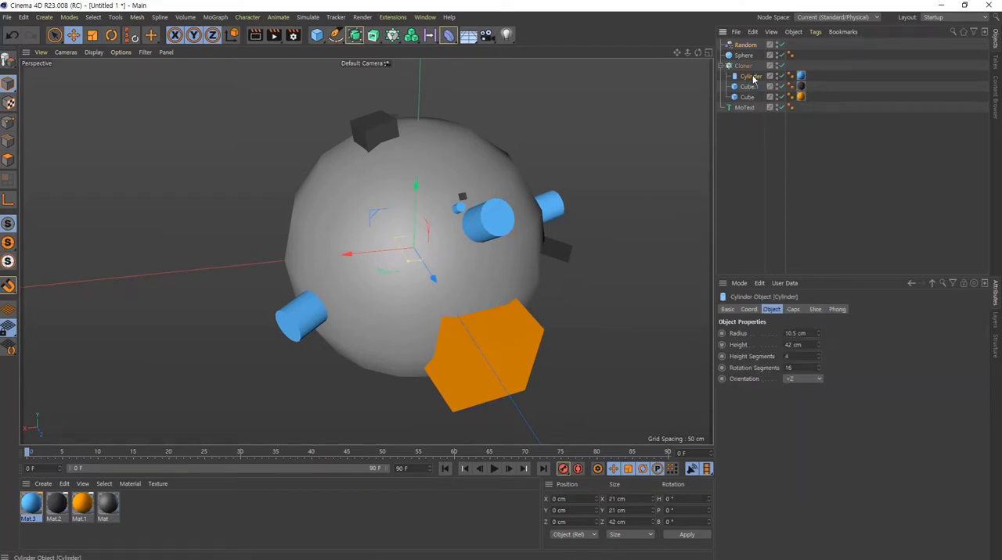
key("Delete")
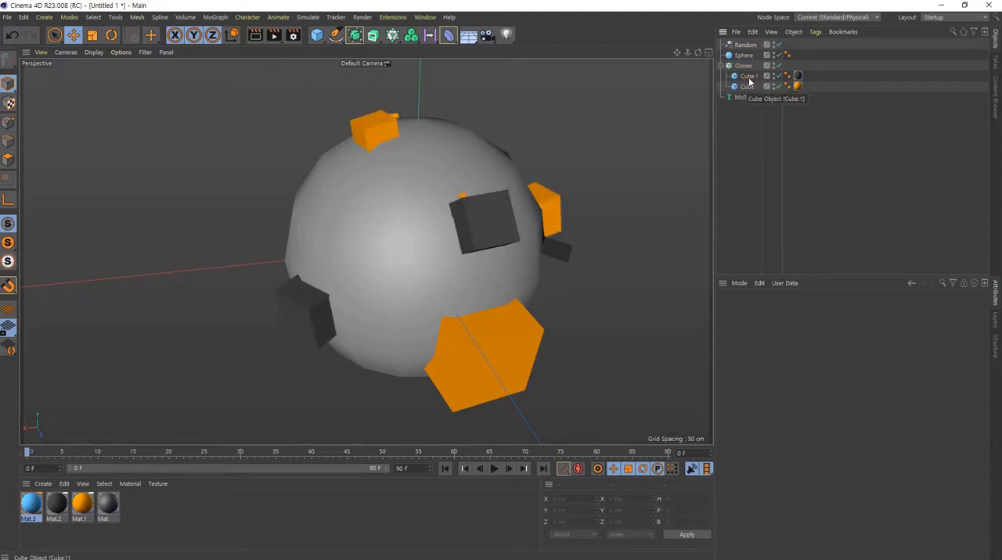
scroll(459, 294, "down", 5)
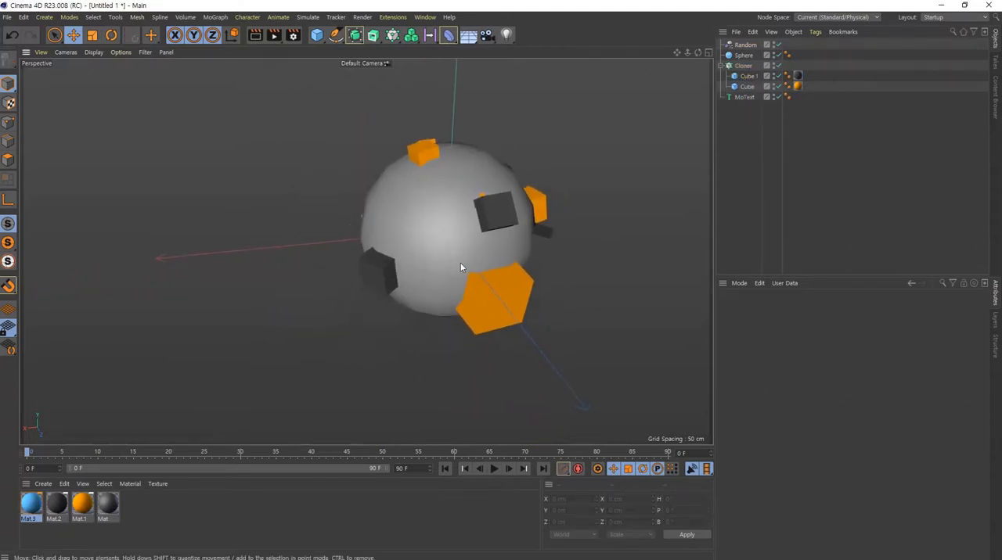
scroll(460, 263, "up", 4)
left_click_drag(480, 274, 457, 202, "alt")
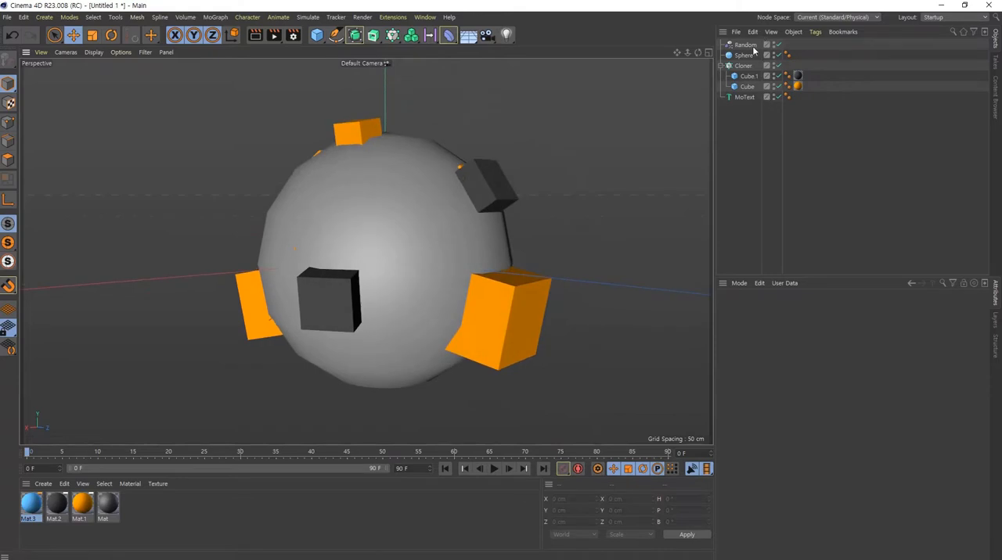
- Disable Uniform Scale for the Random effector, keeping Scale enabled with separate X, Y and Z values
left_click(745, 45)
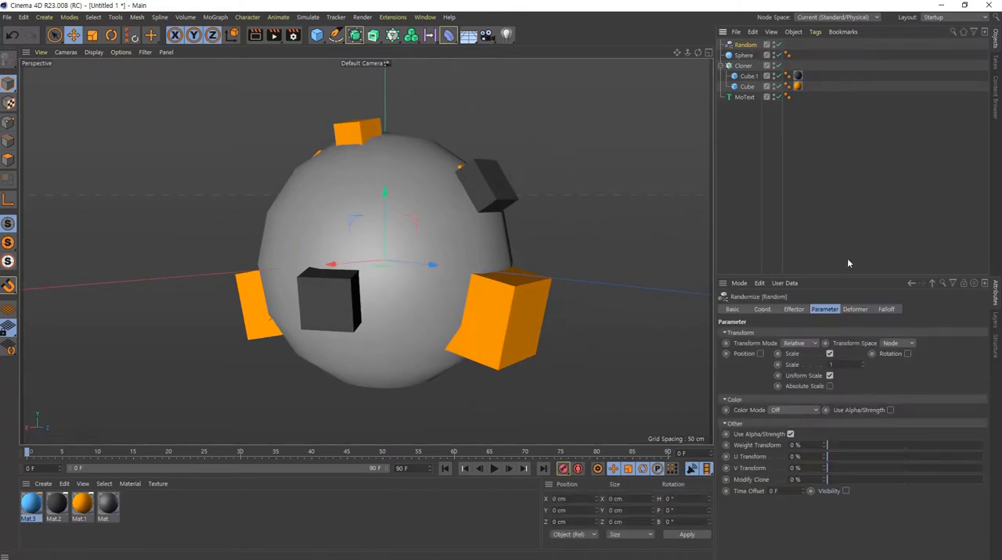
left_click(830, 353)
left_click(804, 354)
left_click_drag(263, 219, 365, 227, "alt")
middle_click_drag(344, 261, 367, 269, "alt")
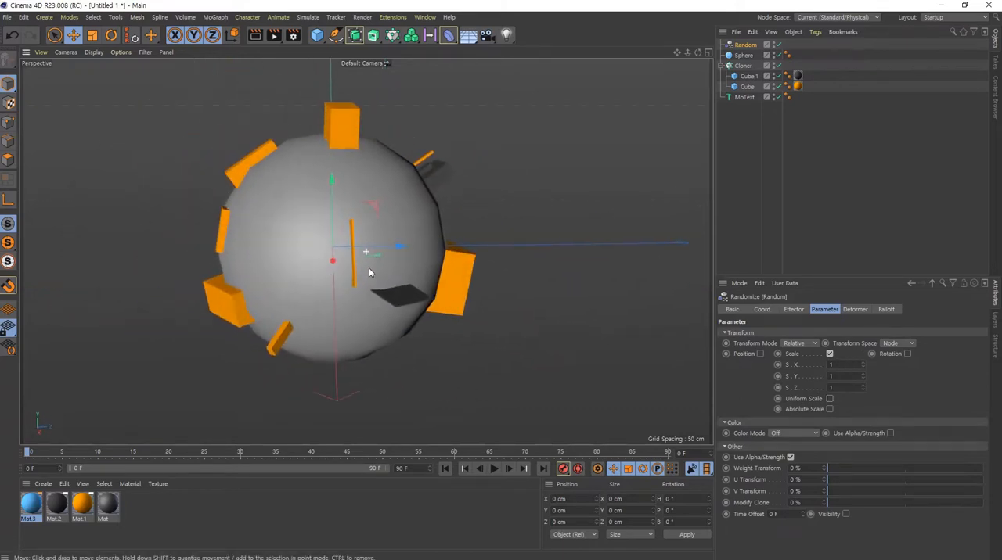
right_click_drag(367, 269, 436, 279, "alt")
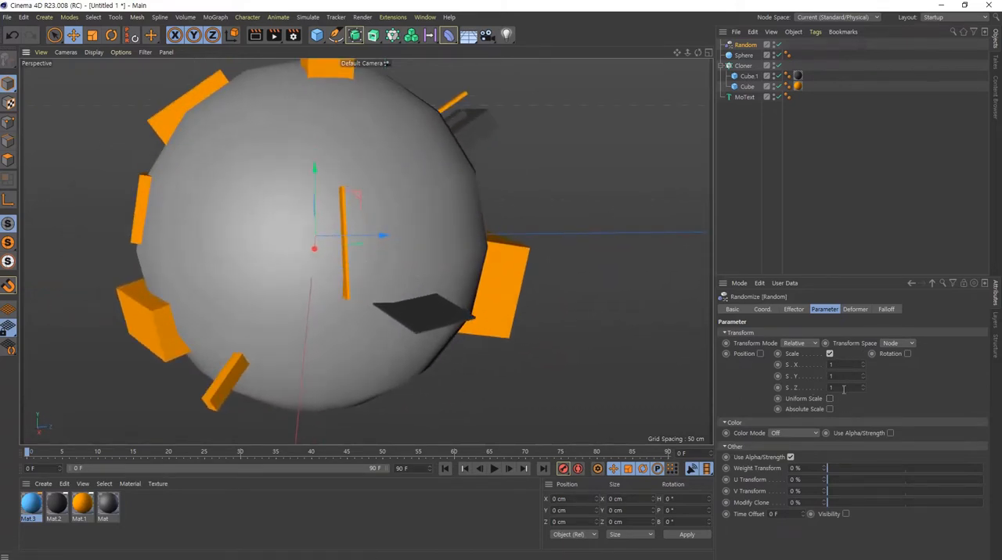
- Set the Random effector's scale variation to 0.5 in X, Y and Z
left_click(843, 389)
scroll(844, 389, "down", 5)
scroll(842, 389, "down", 6)
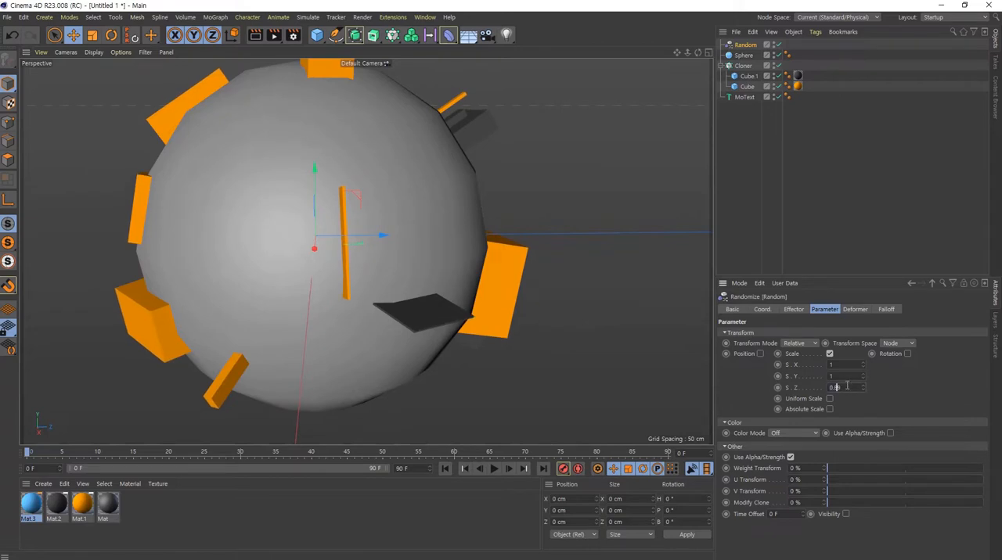
left_click_drag(846, 364, 754, 363)
type("0.5")
key("Tab")
type("0.5")
key("Tab")
type("0.5")
key("Return")
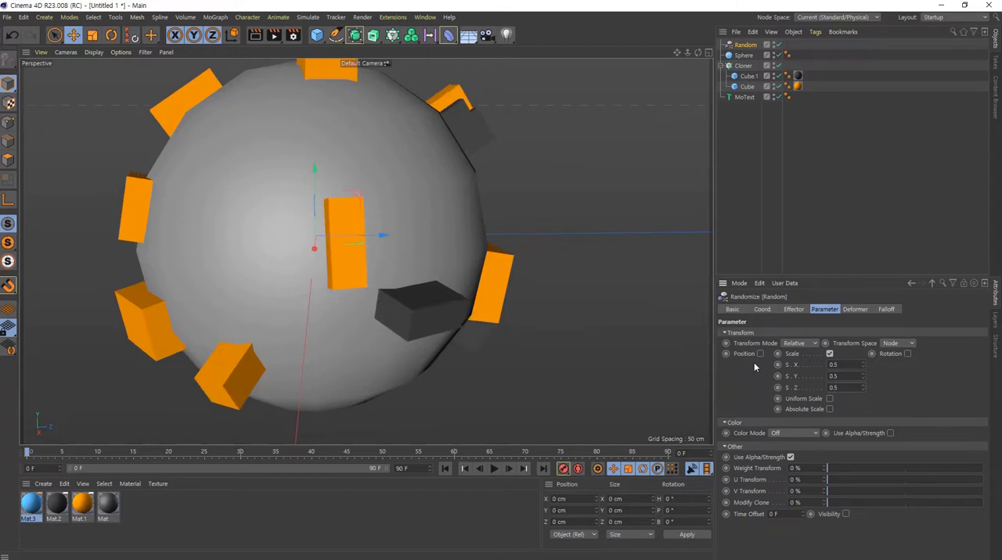
- Examine the scaled cube clones around the sphere and the outward Z direction of the clone at its edge
left_click_drag(549, 390, 454, 252, "alt")
middle_click_drag(361, 315, 381, 295, "alt")
right_click_drag(355, 294, 462, 324, "alt")
middle_click_drag(462, 324, 465, 296, "alt")
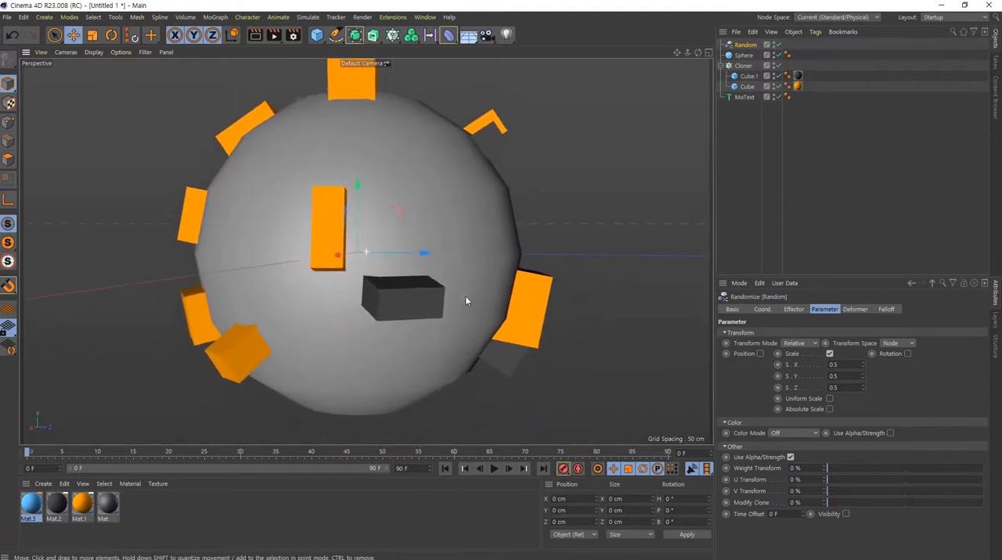
left_click_drag(407, 301, 524, 301, "alt")
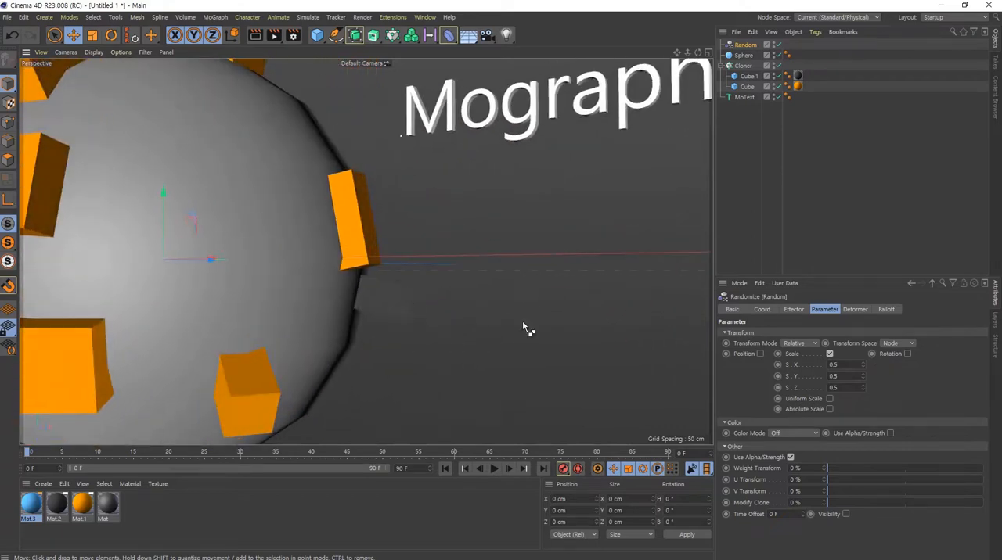
left_click_drag(439, 302, 410, 298, "ctrl+shift")
mouse_move(337, 252)
left_mouse_down()
mouse_move(322, 322)
mouse_move(358, 173)
mouse_move(352, 311)
left_mouse_up()
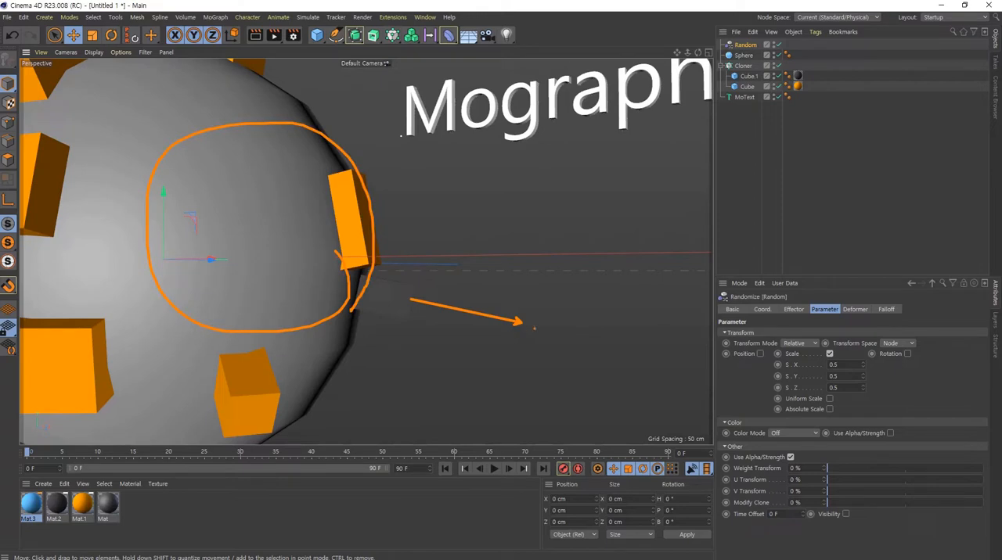
left_click_drag(547, 292, 568, 343)
left_click_drag(555, 302, 611, 337)
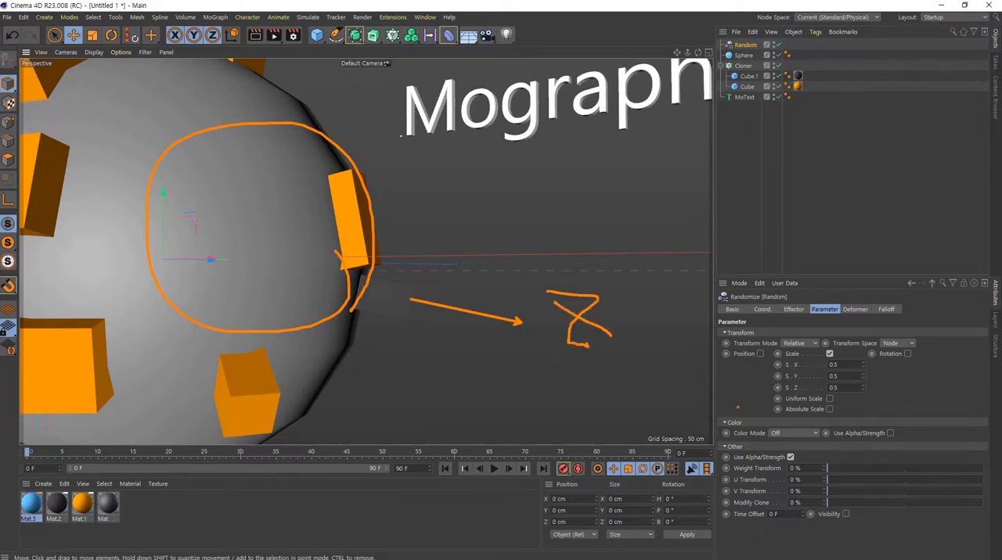
key("Escape")
- Increase the Random effector's Z scale variation to 8.68 to stretch the cubes outward from the sphere
left_click_drag(862, 388, 862, 388)
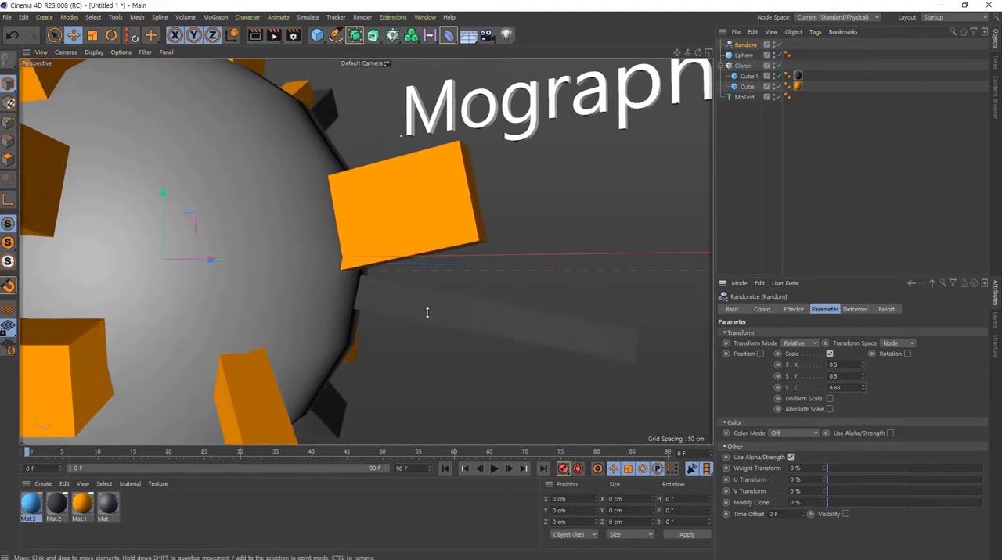
right_click_drag(428, 313, 281, 250, "alt")
left_click_drag(280, 251, 386, 187, "alt")
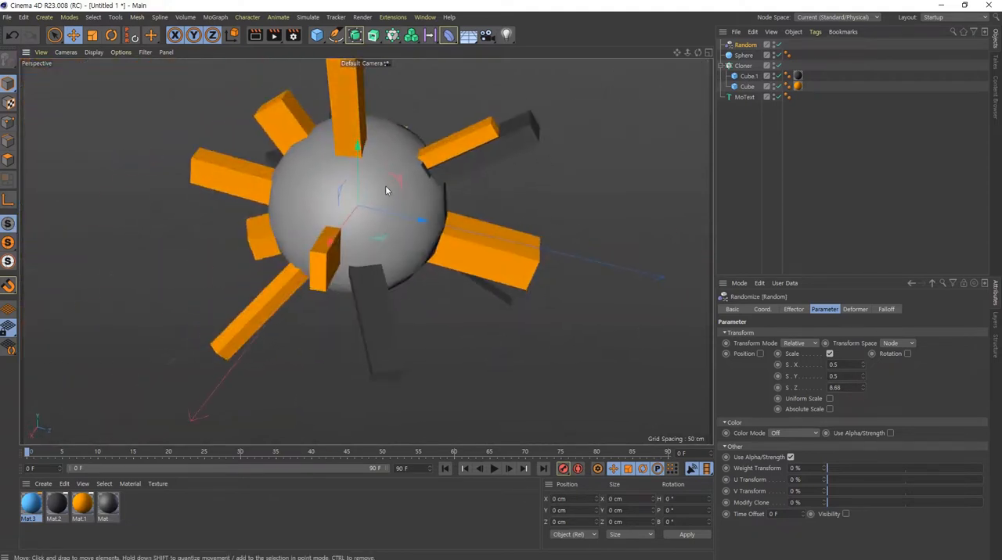
right_click_drag(386, 188, 316, 259, "alt")
mouse_move(315, 258)
left_mouse_down("alt")
mouse_move(355, 363)
mouse_move(187, 231)
left_mouse_up("alt")
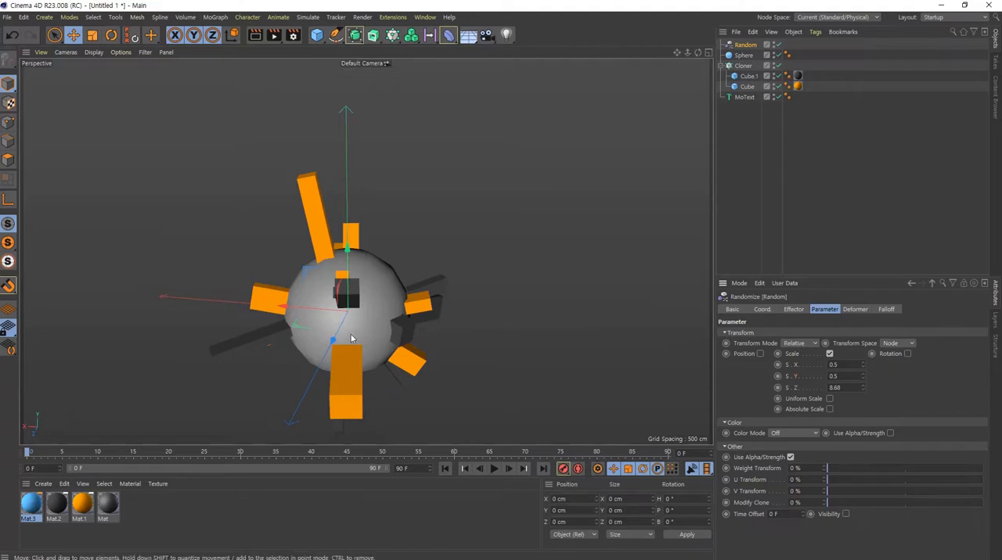
mouse_move(438, 258)
left_mouse_down("alt")
mouse_move(386, 252)
mouse_move(217, 191)
mouse_move(249, 204)
left_mouse_up("alt")
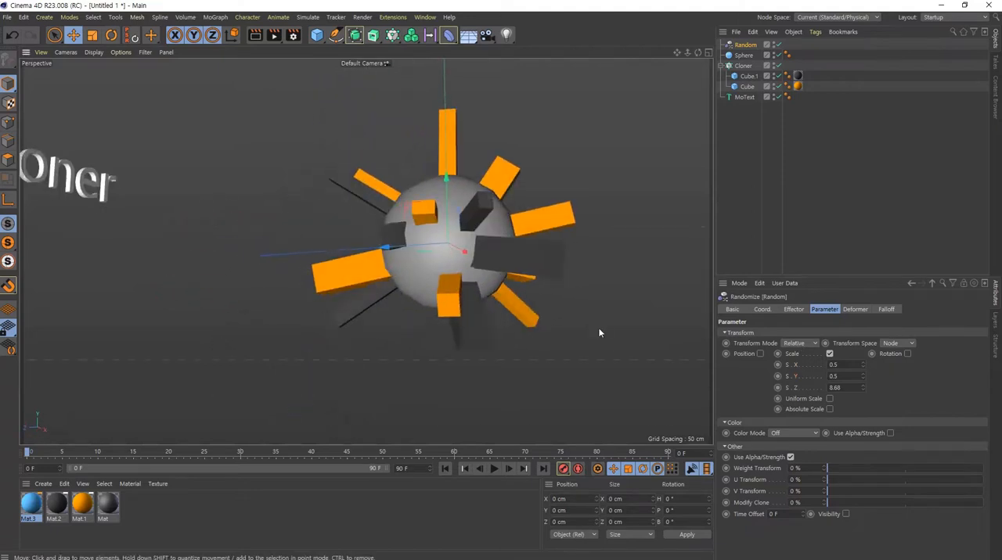
left_click(798, 386)
mouse_move(447, 227)
left_mouse_down("alt")
mouse_move(549, 276)
mouse_move(542, 291)
mouse_move(446, 267)
mouse_move(434, 246)
mouse_move(407, 324)
mouse_move(429, 311)
left_mouse_up("alt")
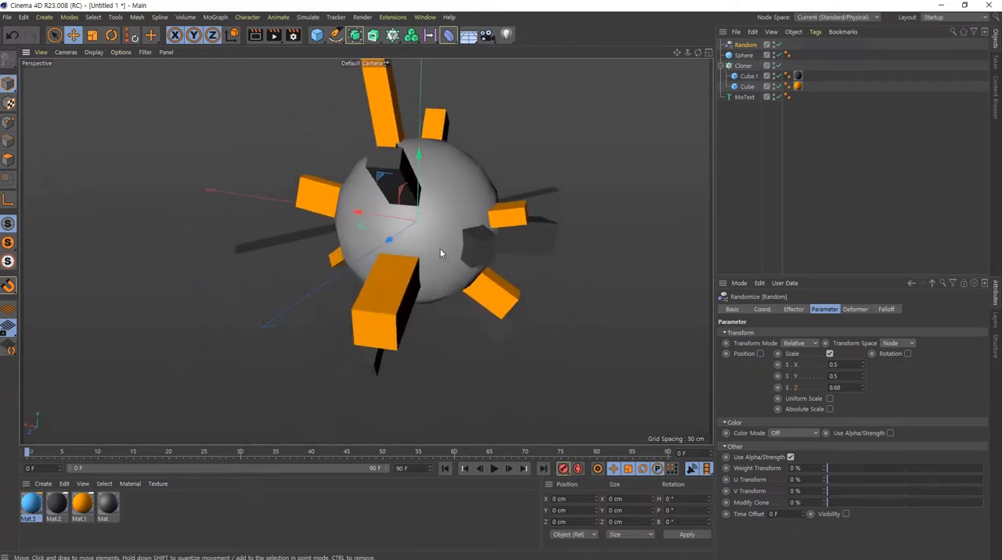
- Set the Random effector's scale variation to 0.3 in X and 0 in Y
left_click(848, 368)
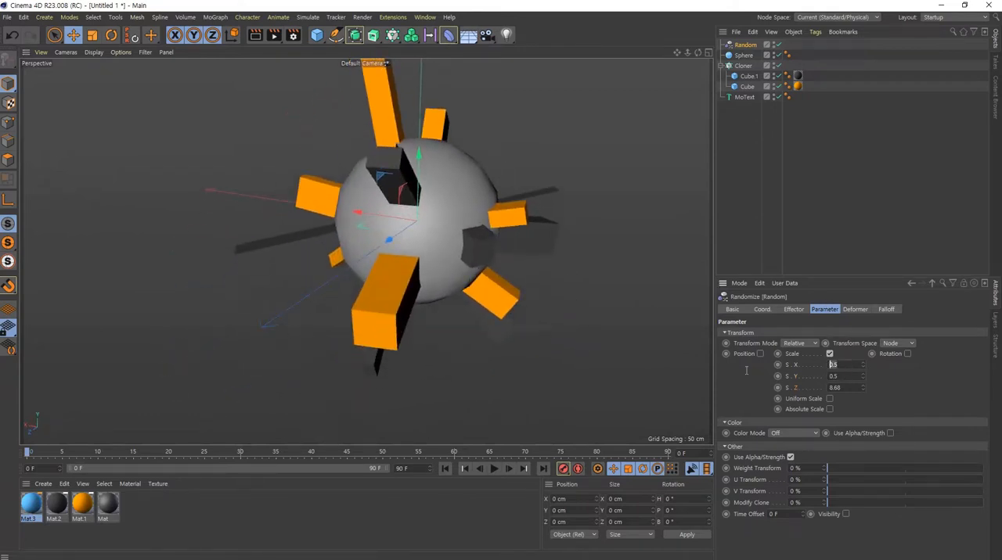
type("0.3")
key("Tab")
type("0")
key("Tab")
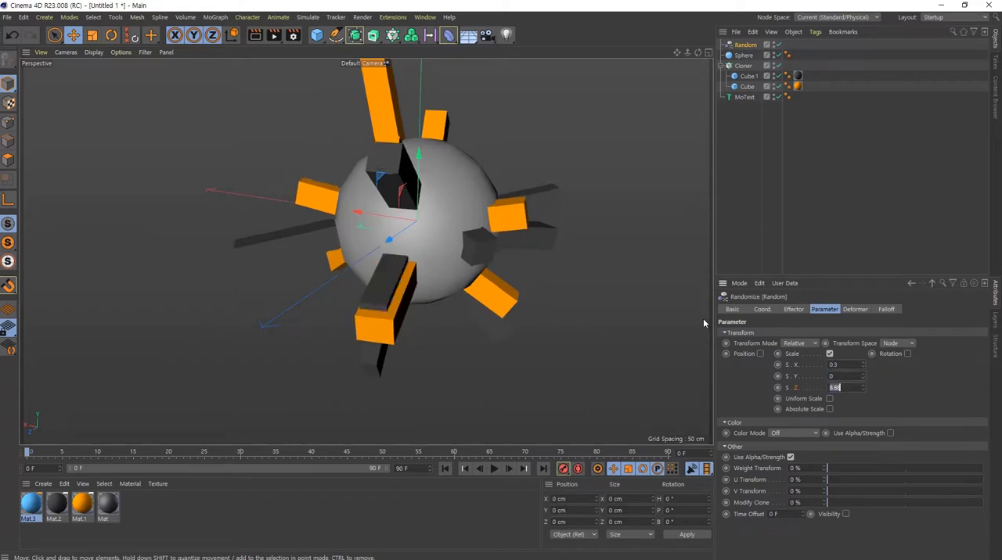
- Set the Random effector's scale variation to 3 in Z and 0.3 in Y
type("3")
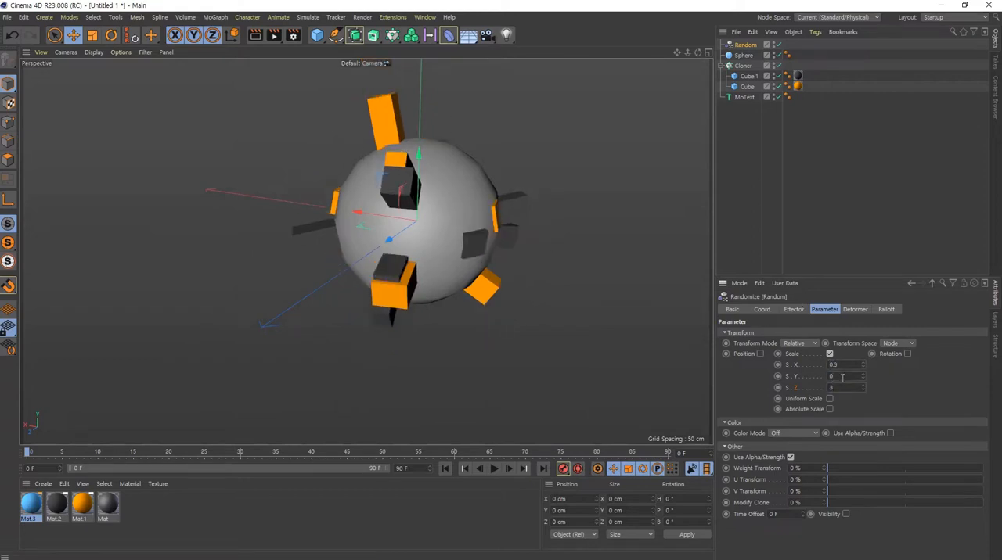
type("0.3")
key("Return")
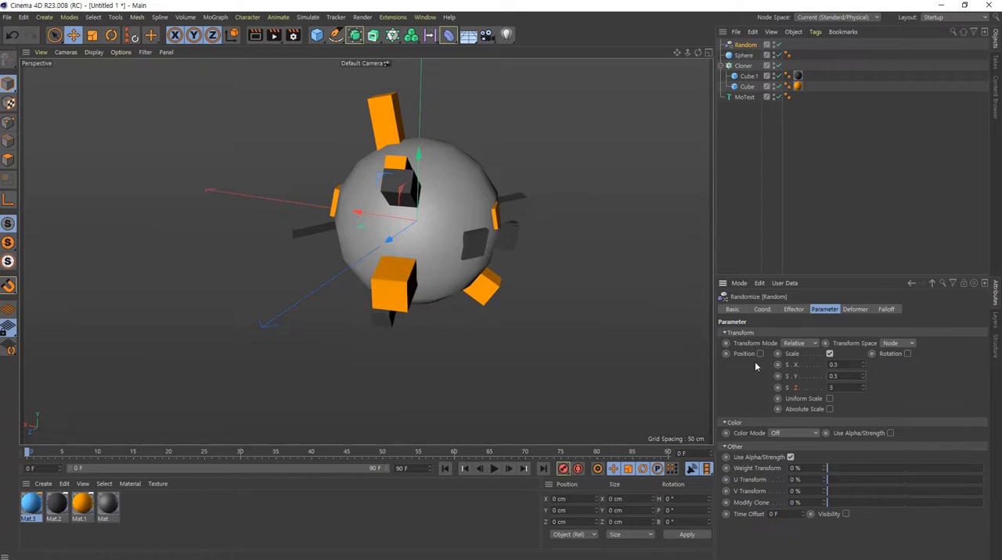
- Raise the Random effector's Z scale variation to 10 and view the stretched clones around the sphere
left_click_drag(863, 387, 858, 433)
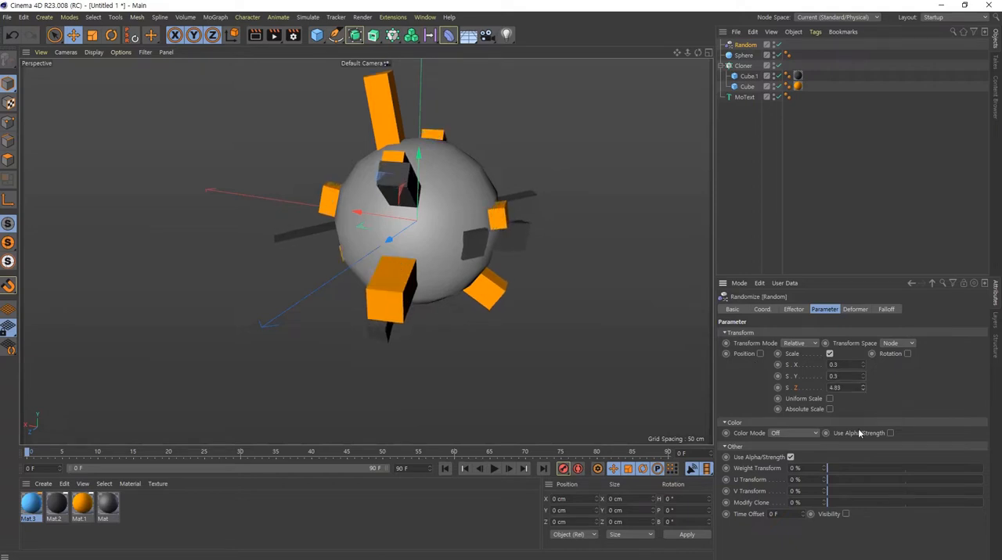
left_click(828, 389)
type("10")
key("Return")
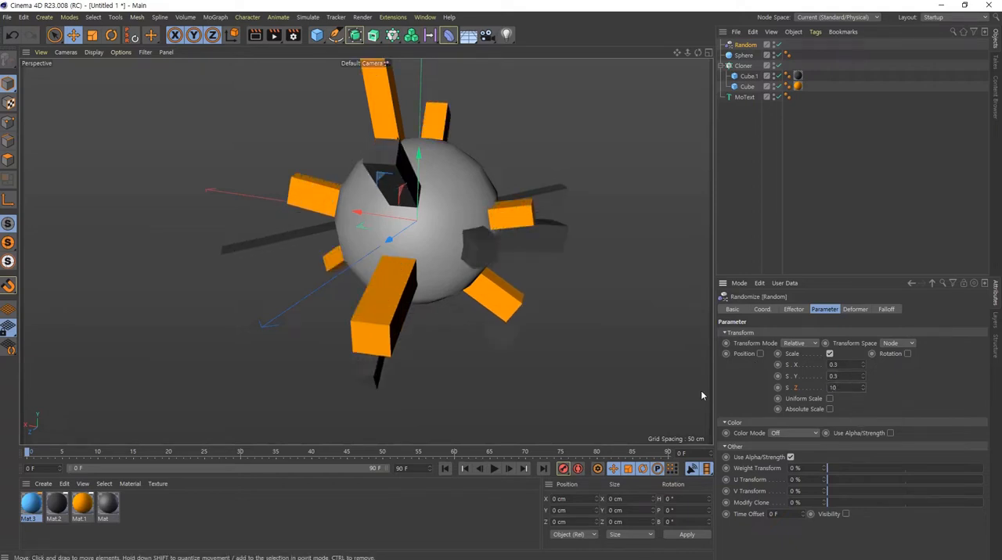
left_click_drag(516, 121, 439, 266, "alt")
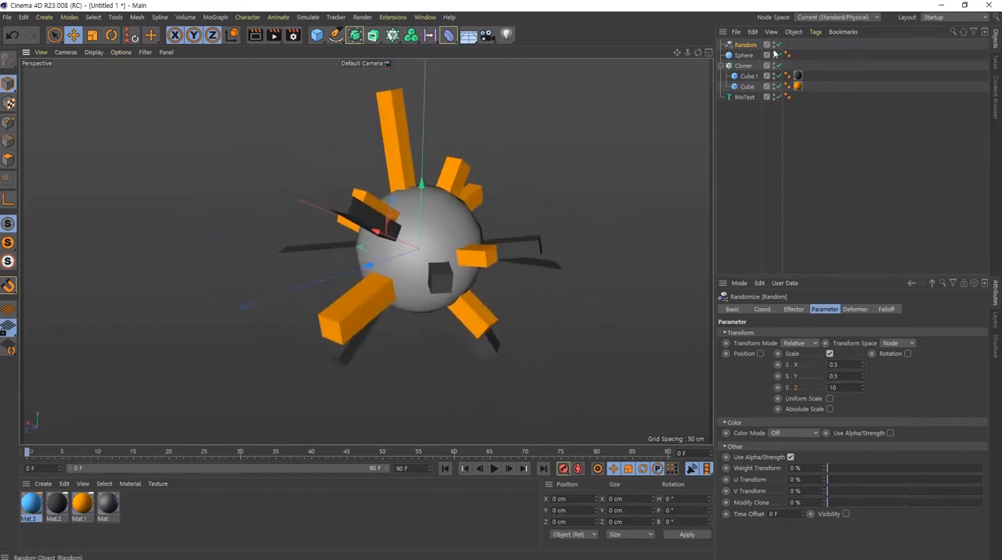
- Scale down both source cubes inside the Cloner together so the clones around the sphere get thinner
left_click(746, 78)
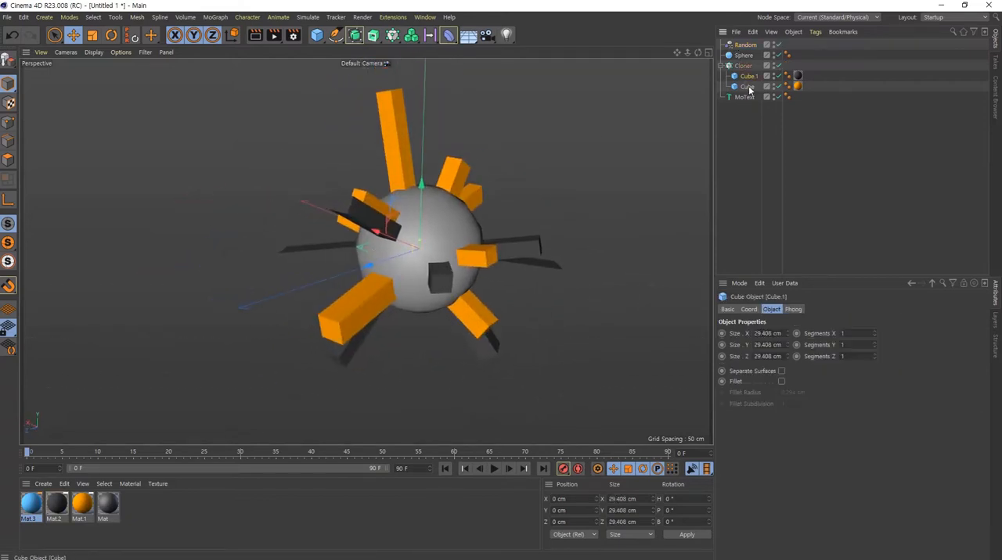
left_click(748, 86, "shift")
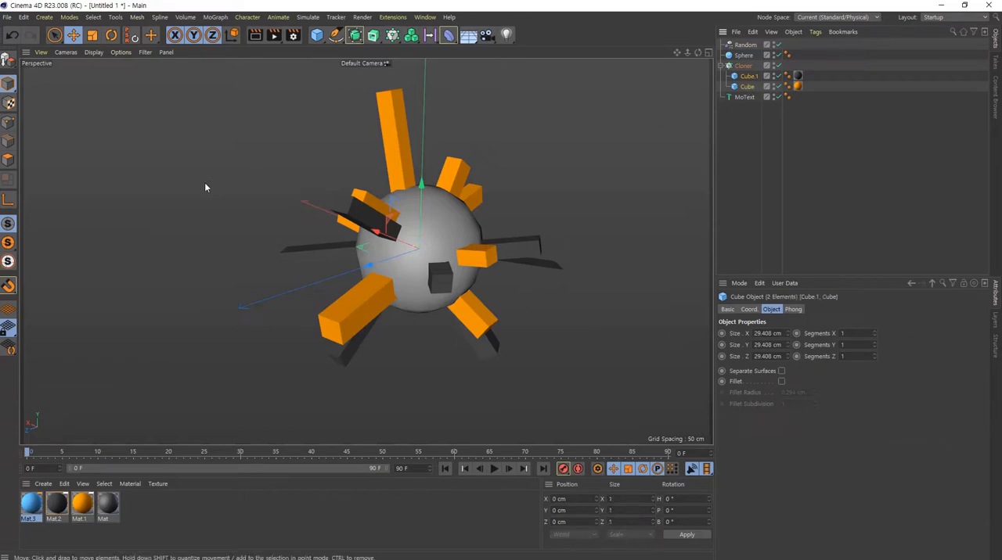
key("t")
left_click_drag(541, 139, 551, 259)
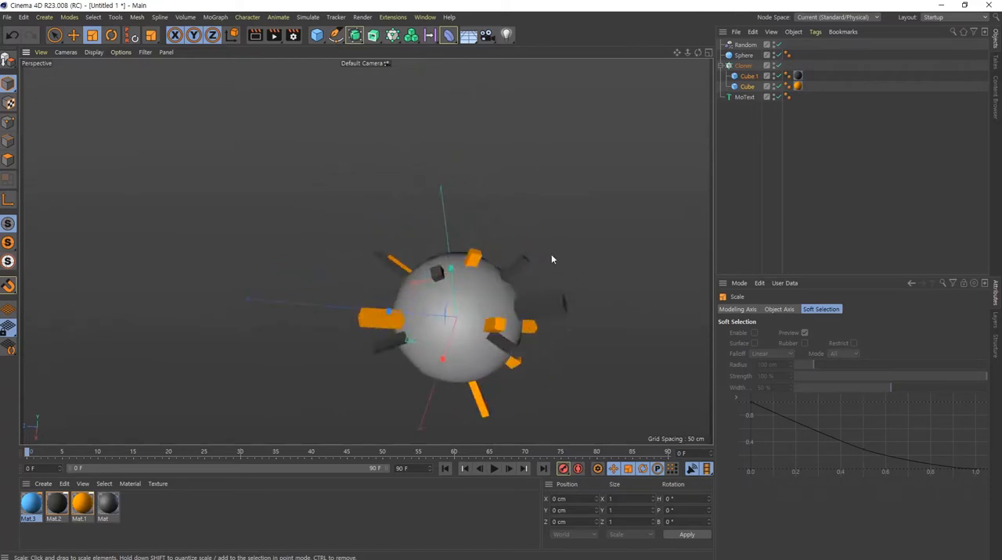
left_click_drag(463, 321, 513, 234, "alt")
left_click(760, 131)
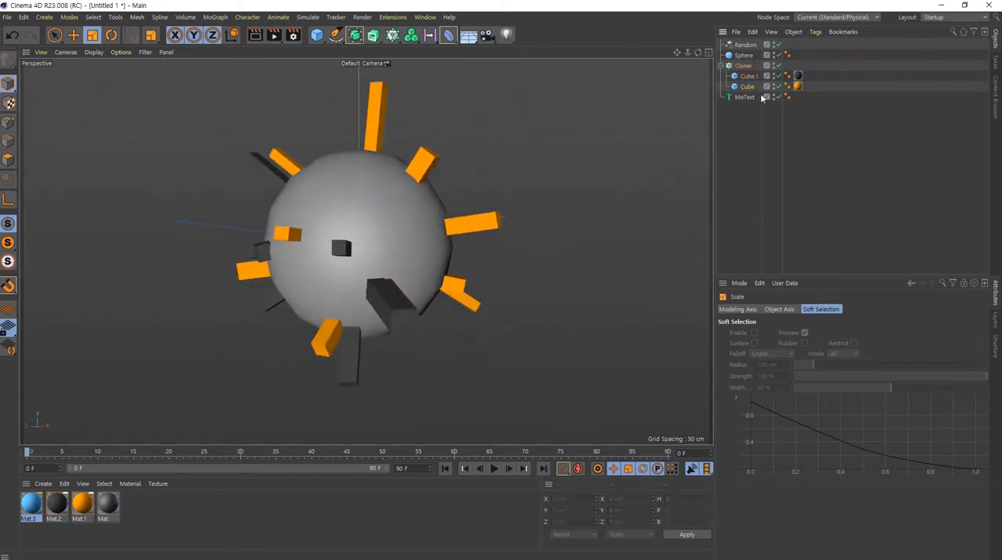
- Set the Random effector's Z scale variation to 20
left_click(745, 46)
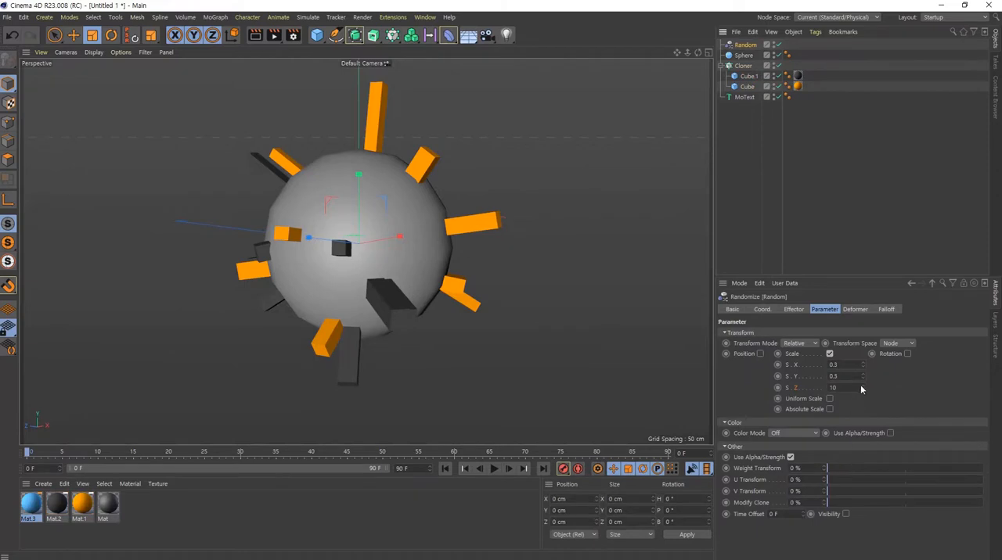
left_click(861, 389)
type("20")
key("Return")
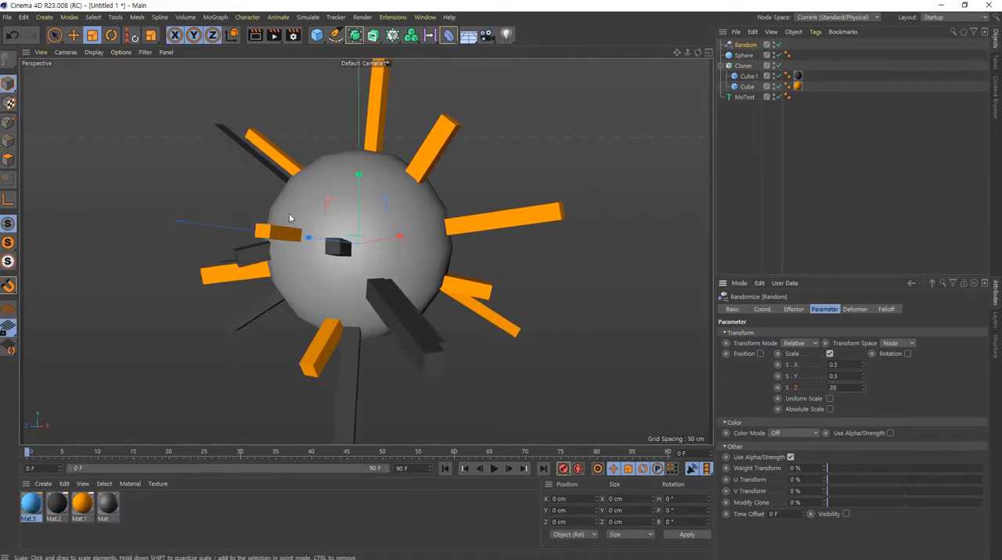
left_click_drag(389, 228, 374, 315, "alt")
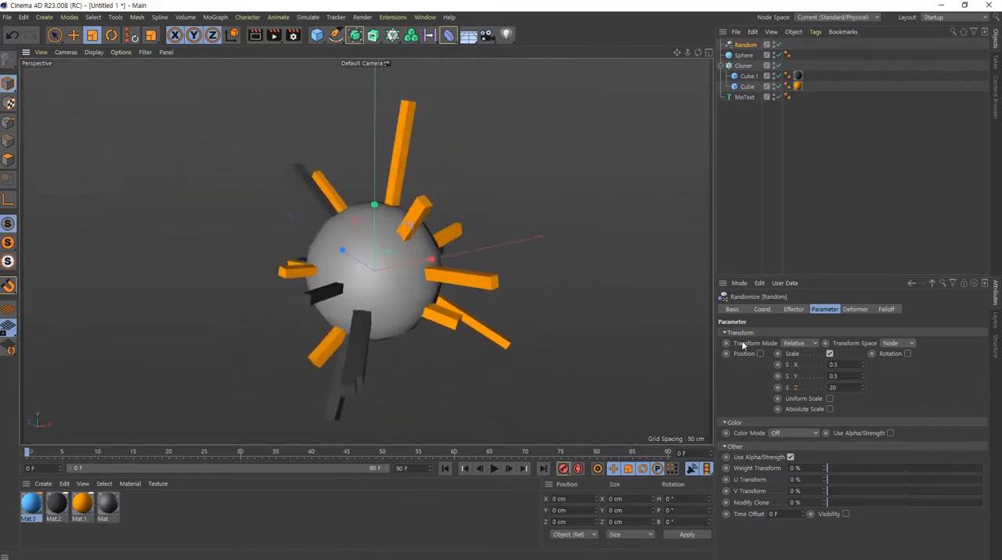
middle_click_drag(374, 282, 379, 272, "alt")
scroll(379, 274, "up", 2)
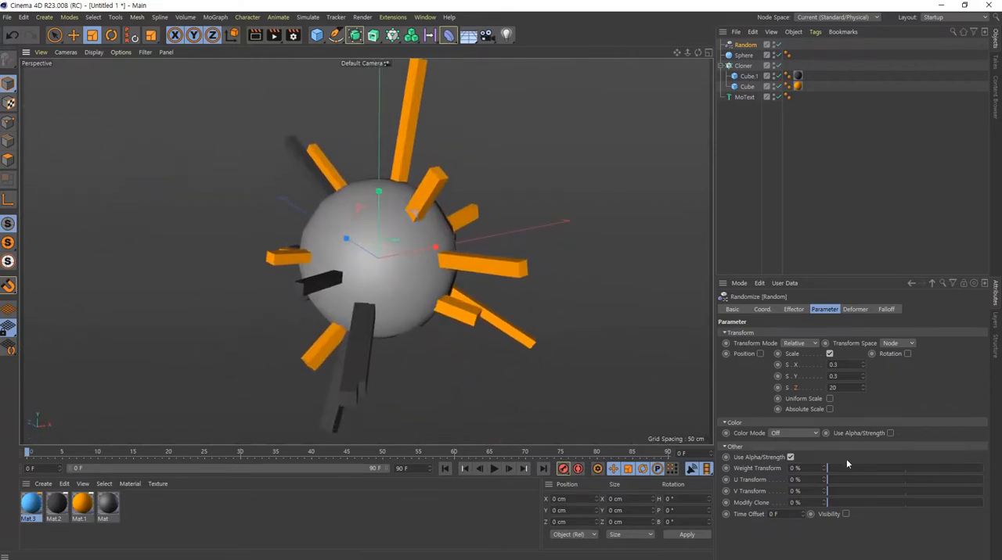
- Raise the Cloner's clone count on the sphere to 100, and further to 1000
left_click(744, 65)
left_click(793, 309)
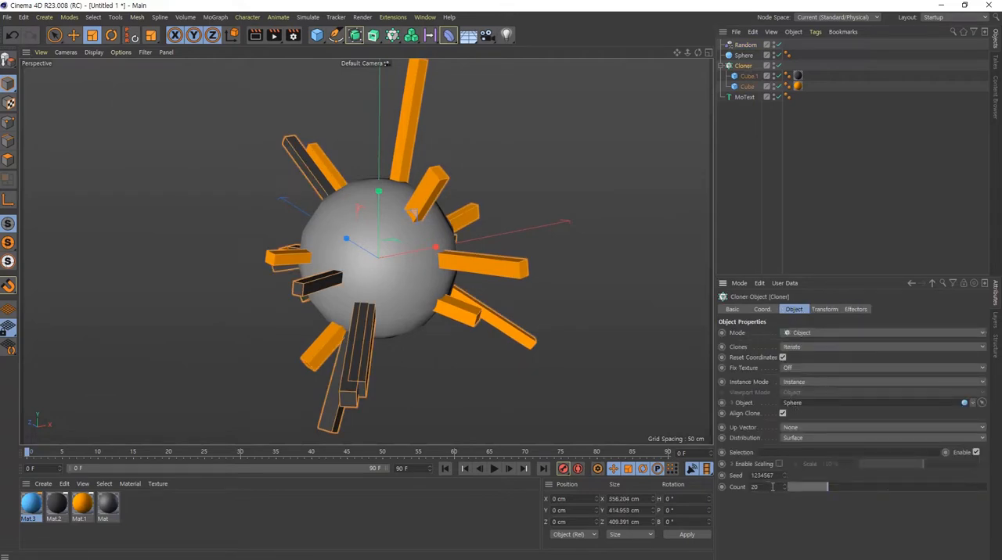
left_click_drag(823, 487, 986, 486)
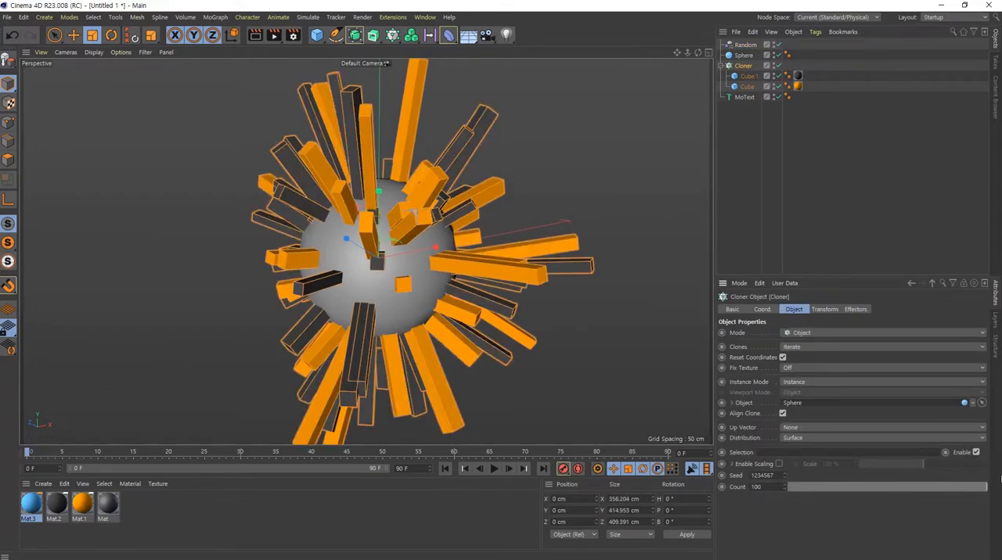
mouse_move(393, 271)
left_mouse_down("alt")
mouse_move(541, 207)
mouse_move(564, 219)
left_mouse_up("alt")
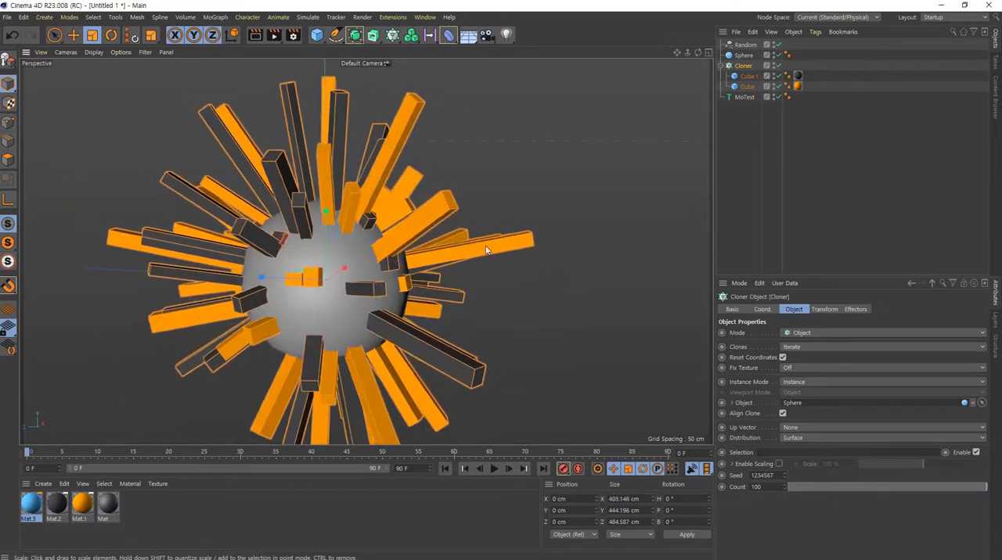
double_click(755, 487)
type("1000")
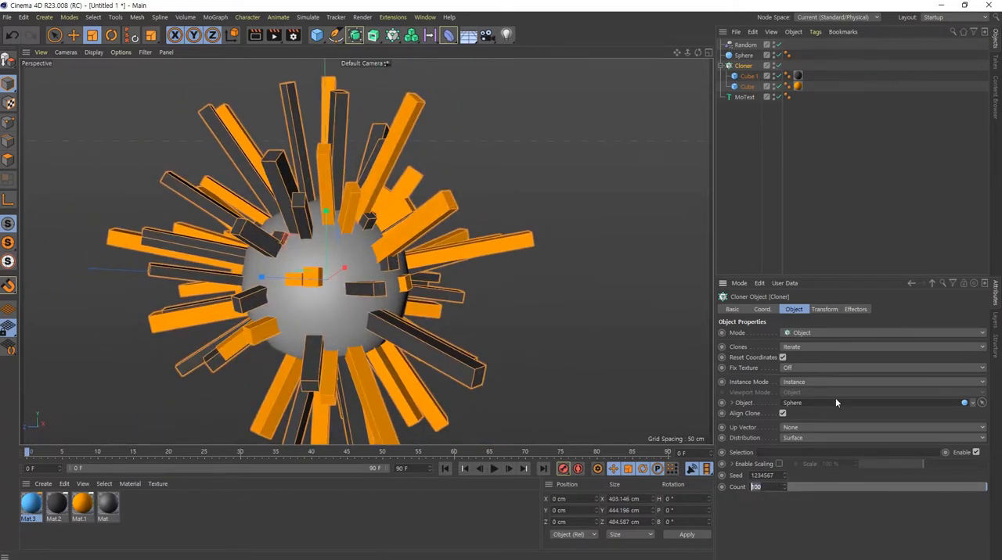
key("Return")
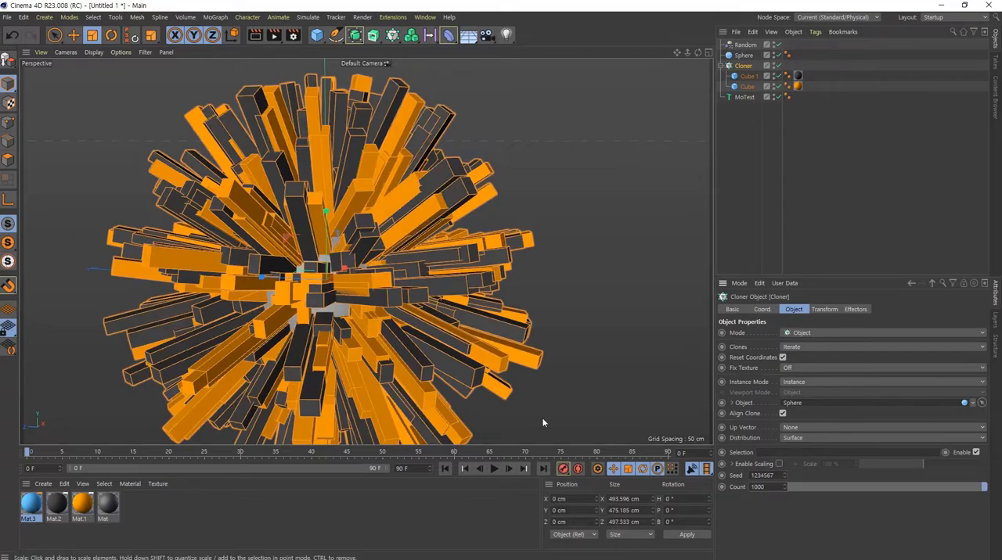
mouse_move(354, 242)
left_mouse_down("alt")
mouse_move(372, 293)
mouse_move(270, 125)
mouse_move(337, 198)
mouse_move(231, 228)
mouse_move(398, 288)
mouse_move(286, 259)
left_mouse_up("alt")
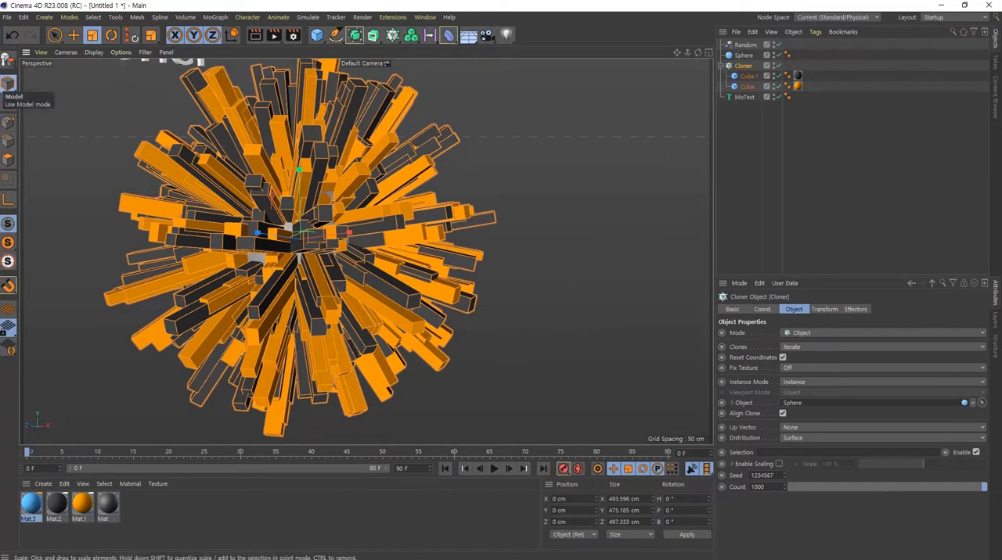
- Show the Cloner's effector list alongside its object properties and examine the dense clones from several angles
left_click(855, 309, "shift")
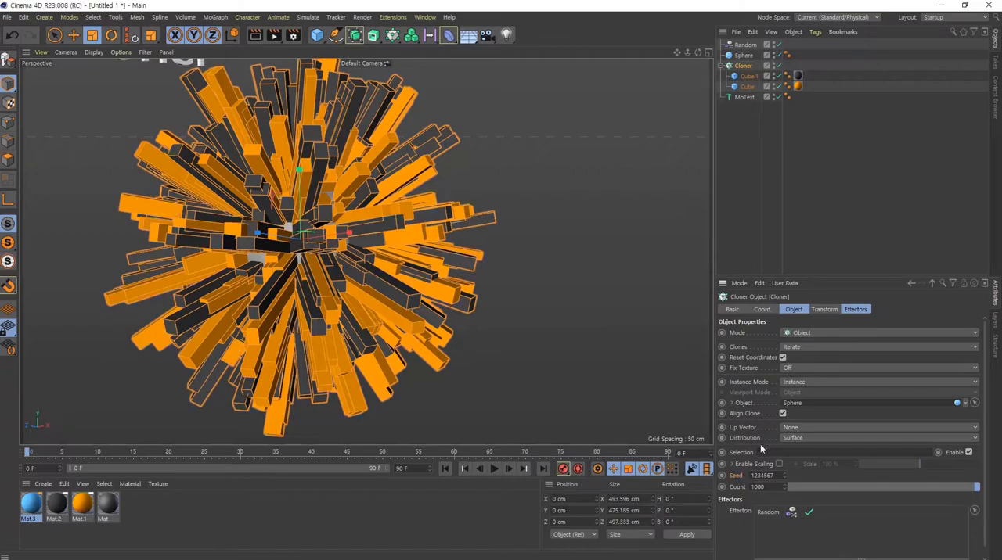
left_click_drag(307, 267, 381, 309, "alt")
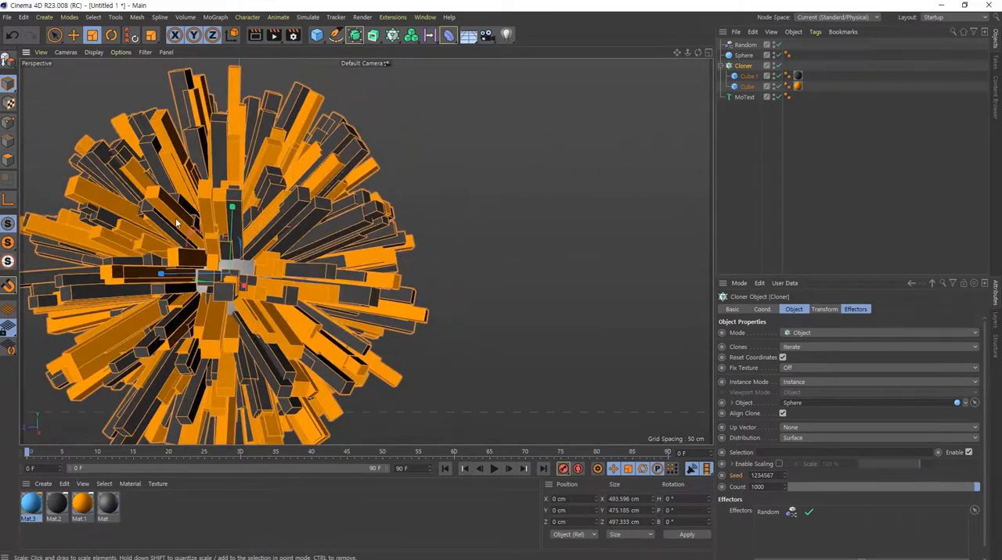
right_click_drag(177, 219, 285, 268, "alt")
left_click_drag(287, 277, 237, 286, "alt")
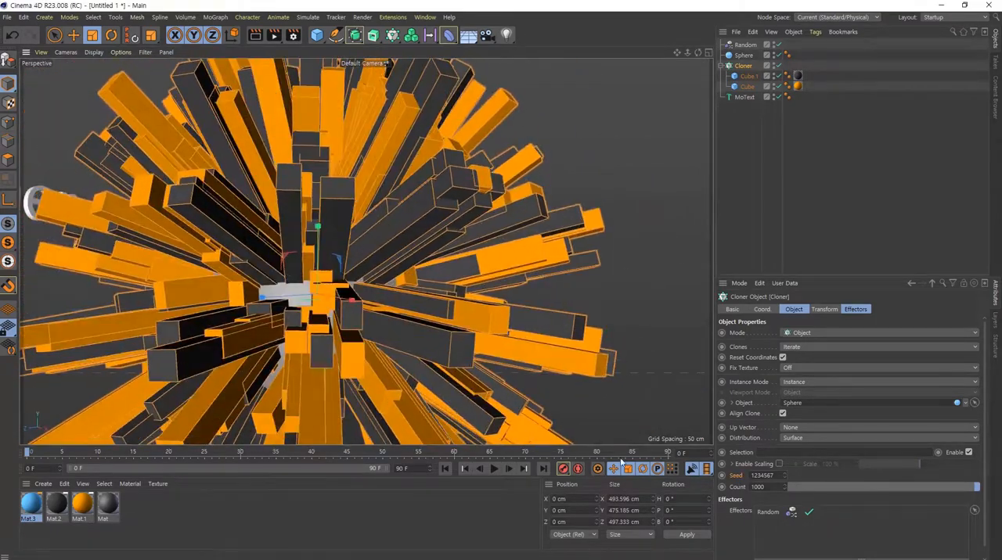
left_click_drag(403, 307, 415, 305, "alt")
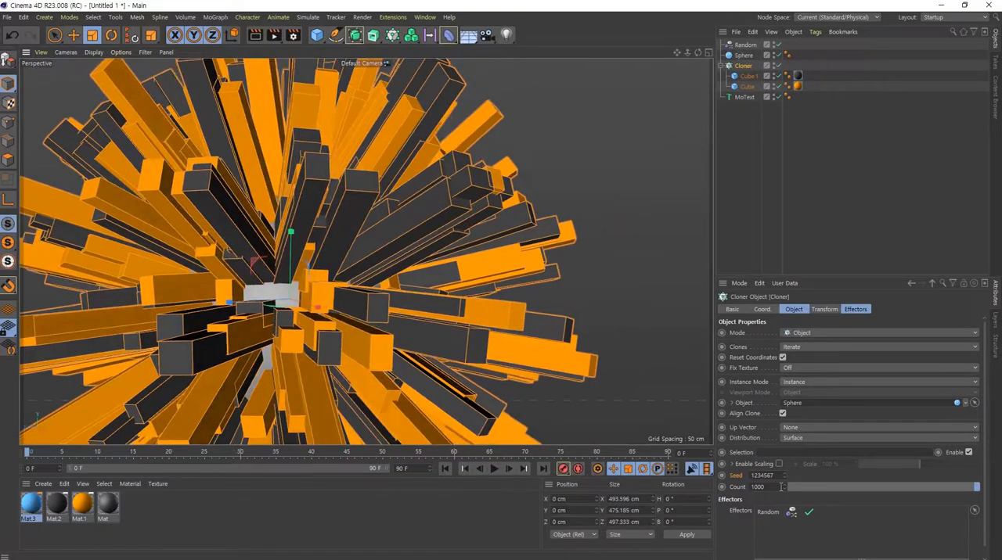
- Cycle through different Cloner seed values to redistribute the clones over the sphere, ending on 1234557
scroll(776, 475, "down", 1)
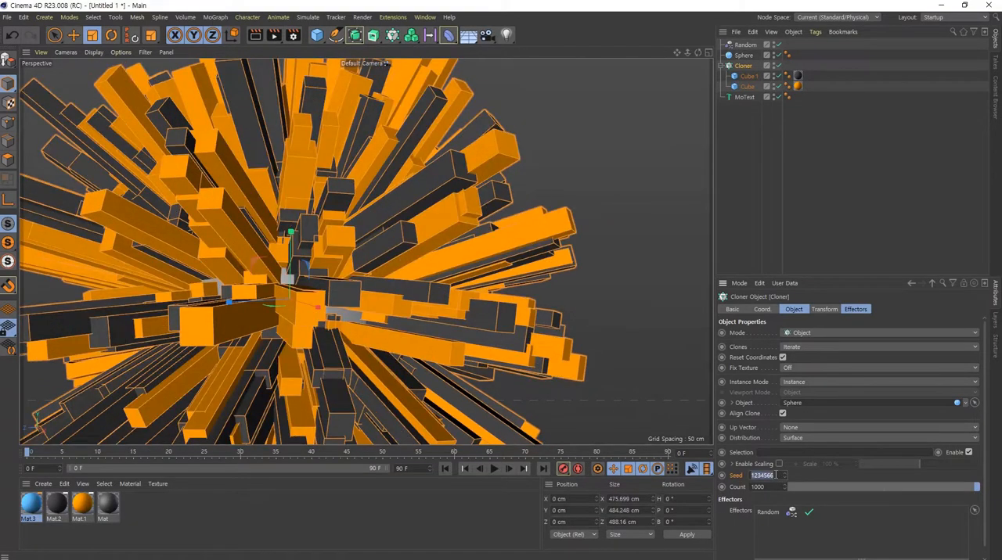
scroll(776, 475, "down", 1)
scroll(433, 319, "down", 5)
left_click_drag(410, 329, 318, 353, "alt")
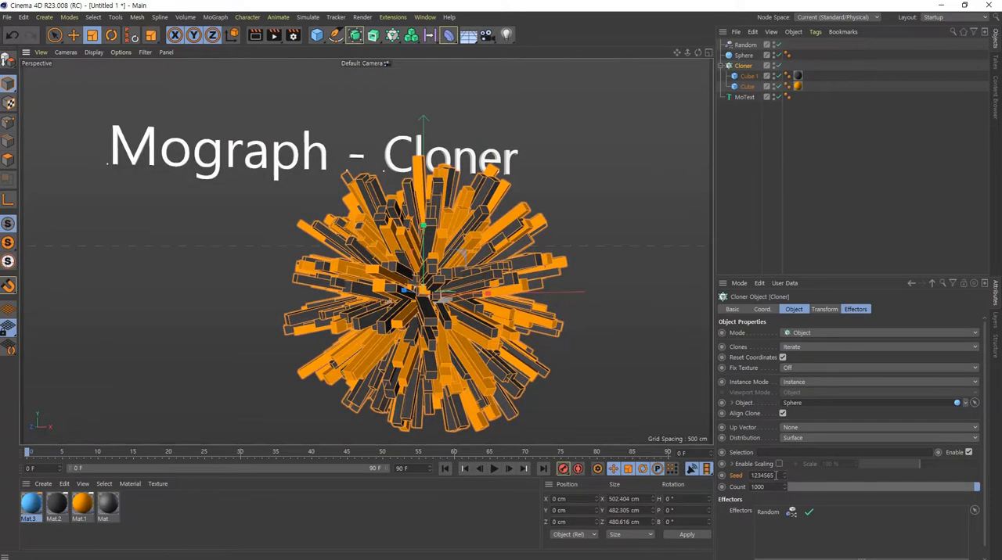
scroll(775, 475, "down", 2)
scroll(773, 475, "down", 1)
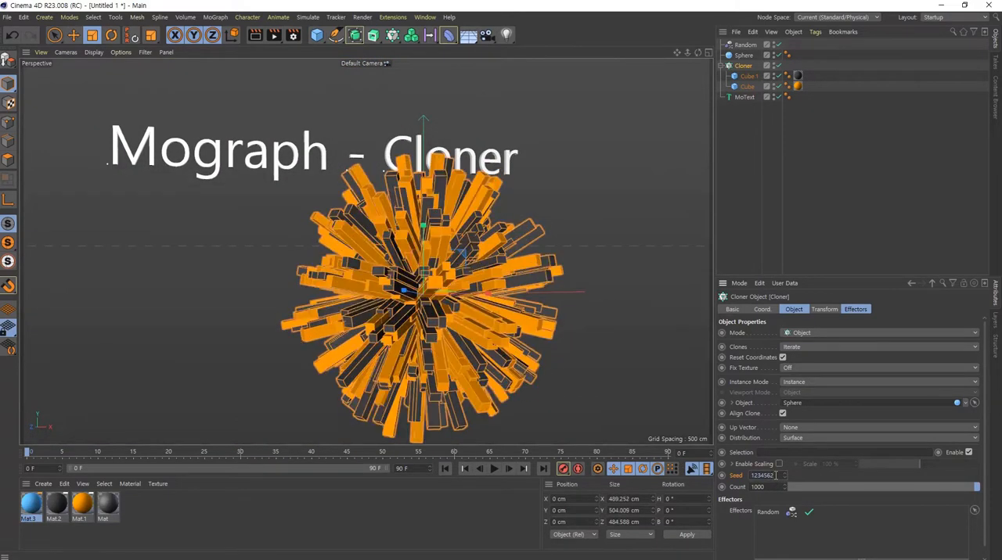
scroll(775, 475, "down", 2)
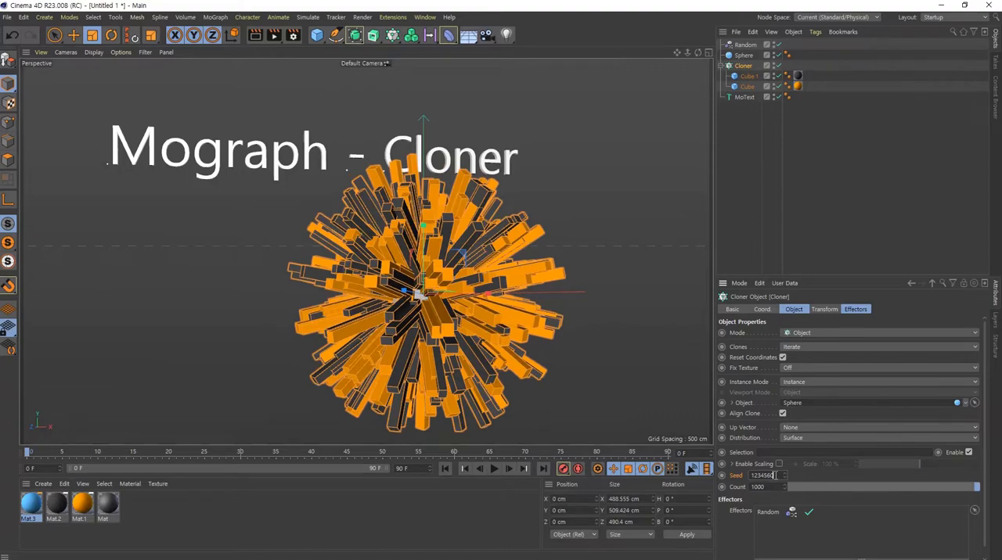
scroll(775, 475, "down", 4)
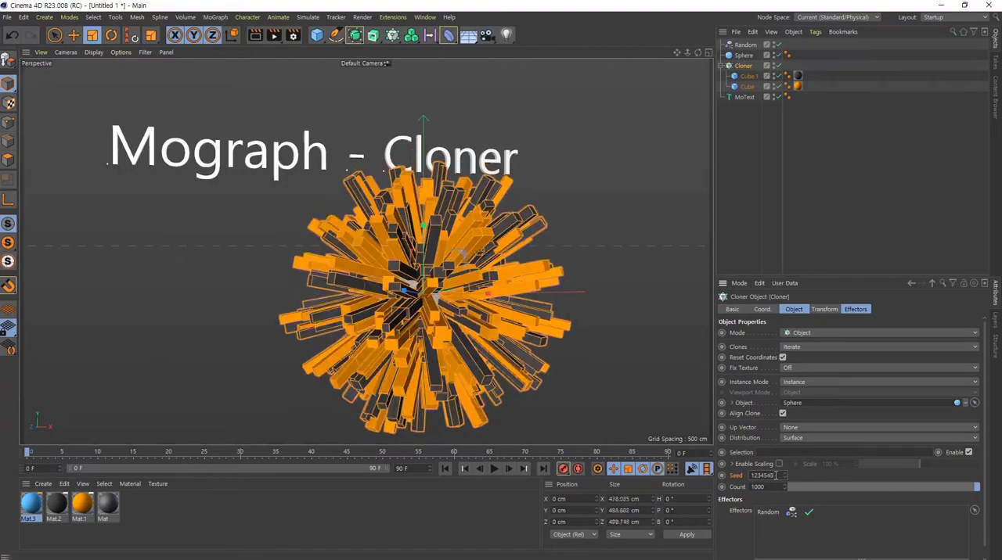
scroll(774, 475, "down", 1)
left_click_drag(784, 476, 784, 476)
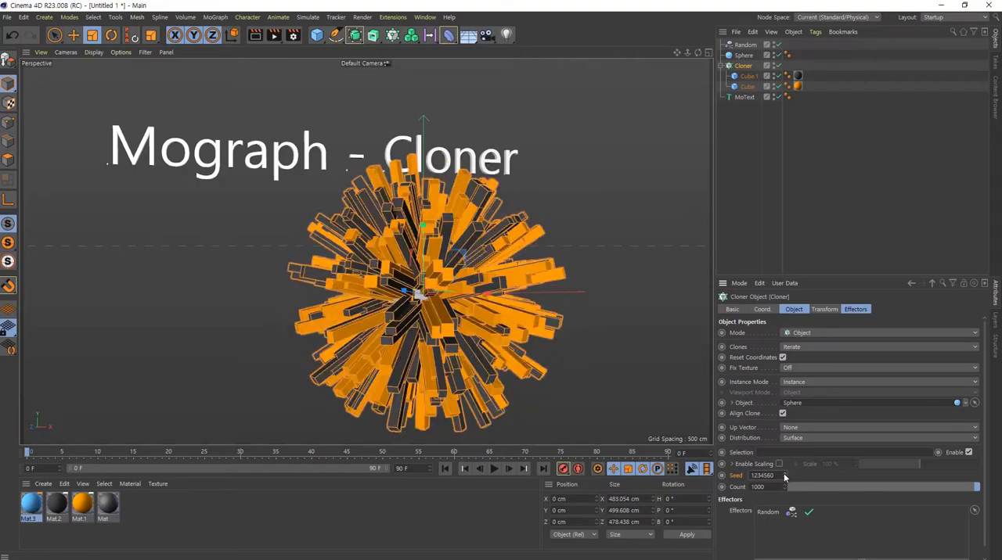
scroll(774, 479, "down", 2)
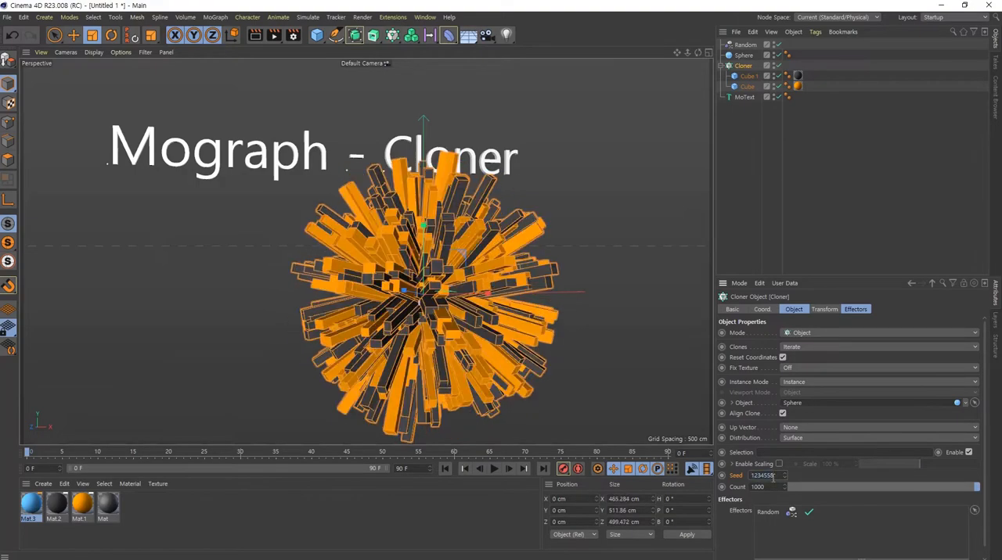
left_click_drag(446, 322, 336, 218, "alt")
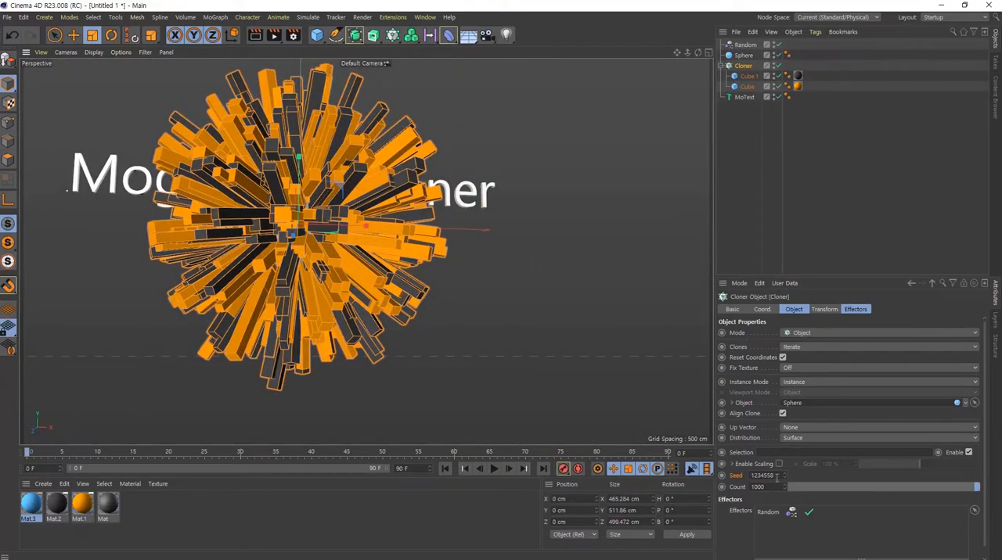
scroll(777, 475, "down", 2)
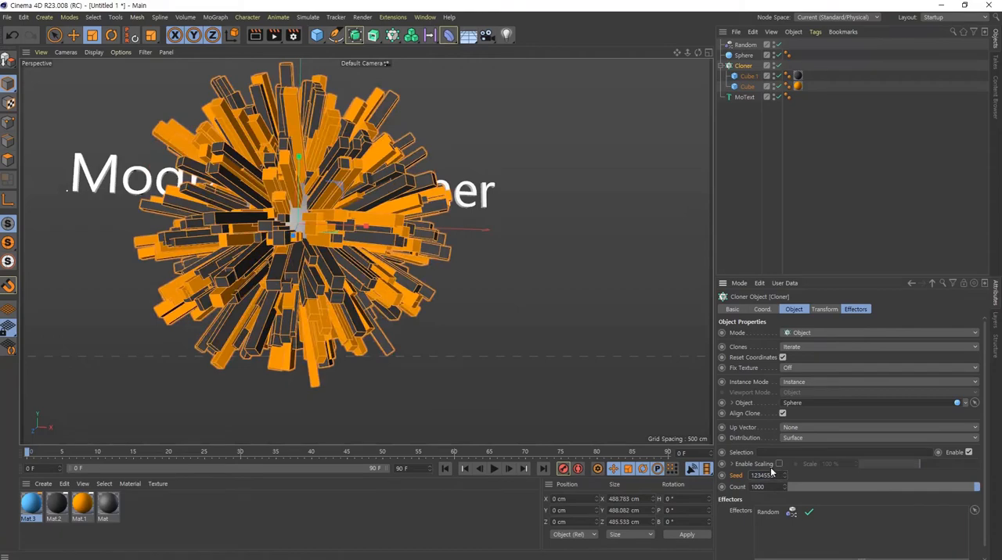
scroll(778, 476, "up", 1)
scroll(286, 246, "up", 5)
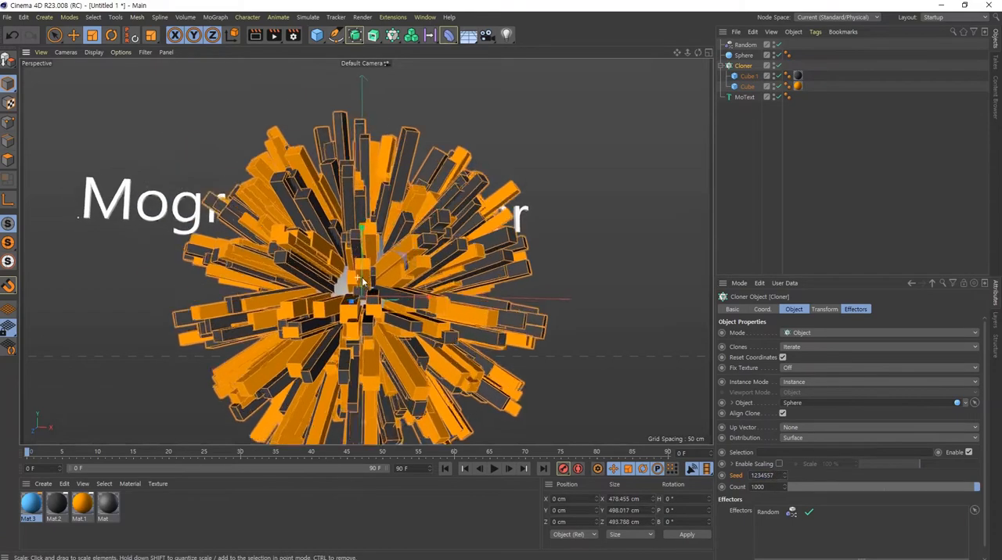
left_click_drag(286, 245, 306, 167, "alt")
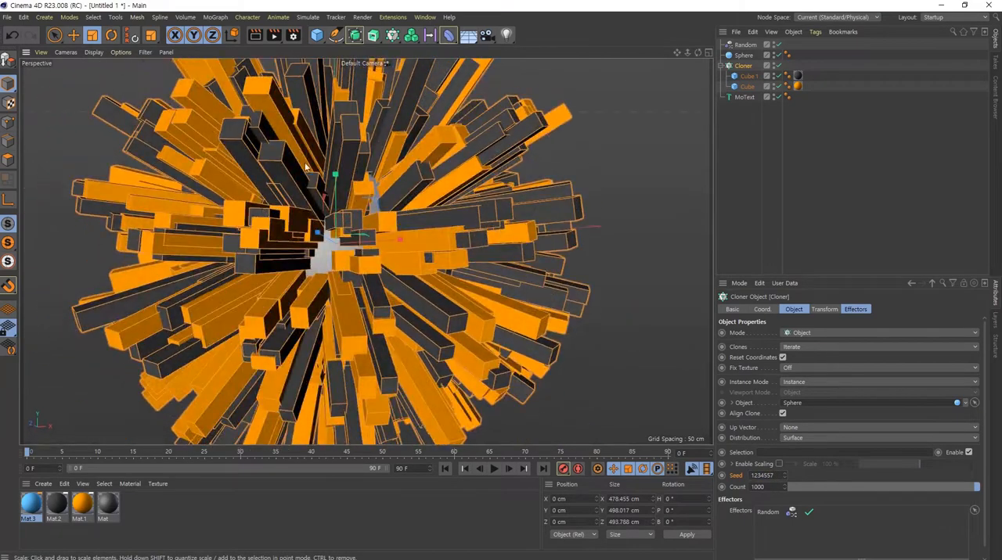
scroll(409, 291, "down", 4)
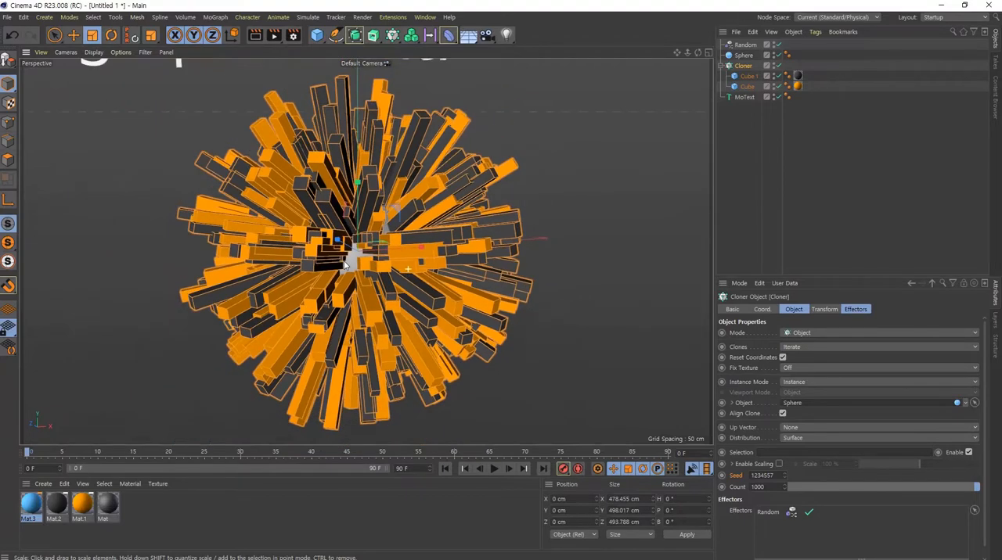
mouse_move(410, 292)
left_mouse_down("alt")
mouse_move(414, 311)
mouse_move(421, 198)
mouse_move(423, 259)
left_mouse_up("alt")
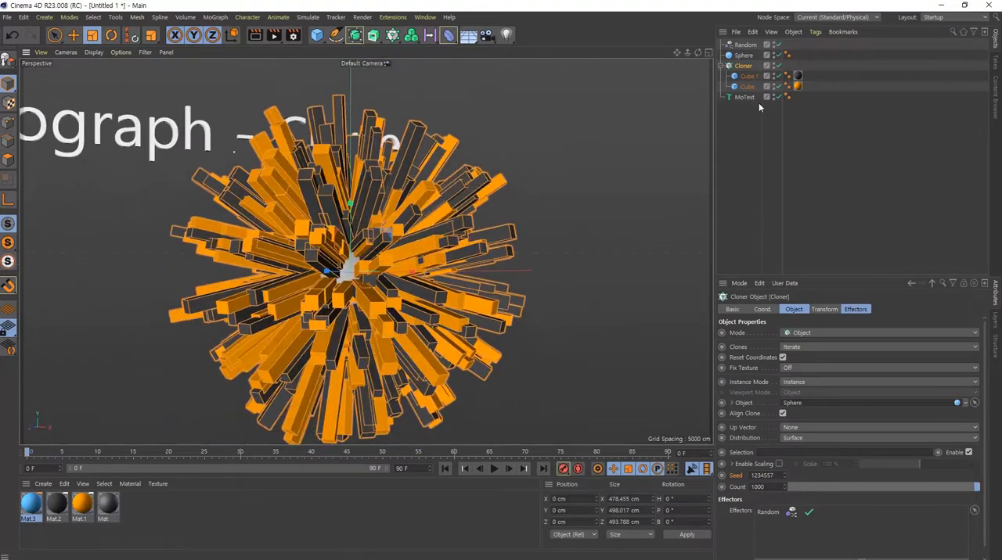
- Enable position variation in the Random effector's parameters to scatter the clones around the sphere
left_click(745, 44)
left_click(757, 354)
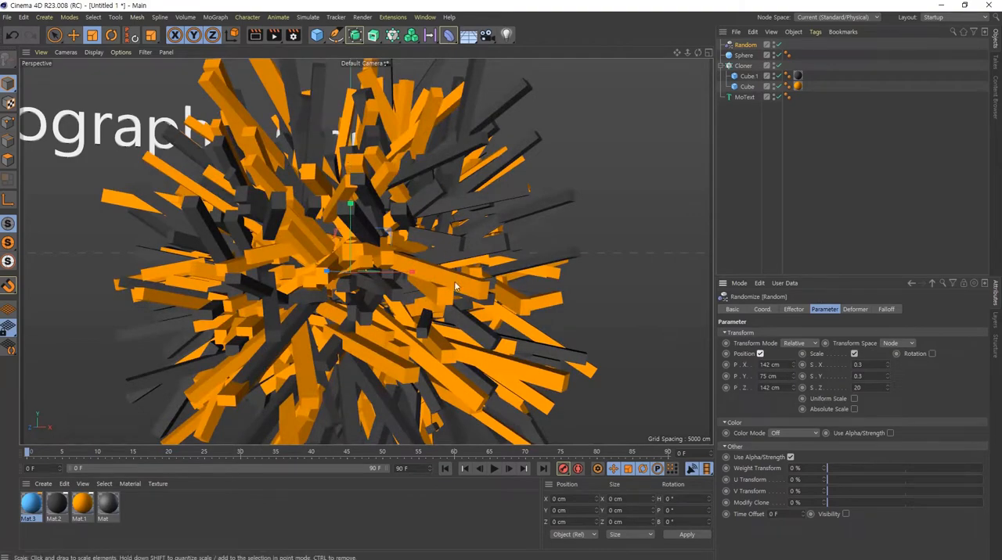
scroll(349, 194, "down", 4)
mouse_move(368, 217)
left_mouse_down("alt")
mouse_move(508, 135)
mouse_move(504, 76)
mouse_move(521, 198)
mouse_move(384, 234)
mouse_move(344, 210)
mouse_move(395, 195)
left_mouse_up("alt")
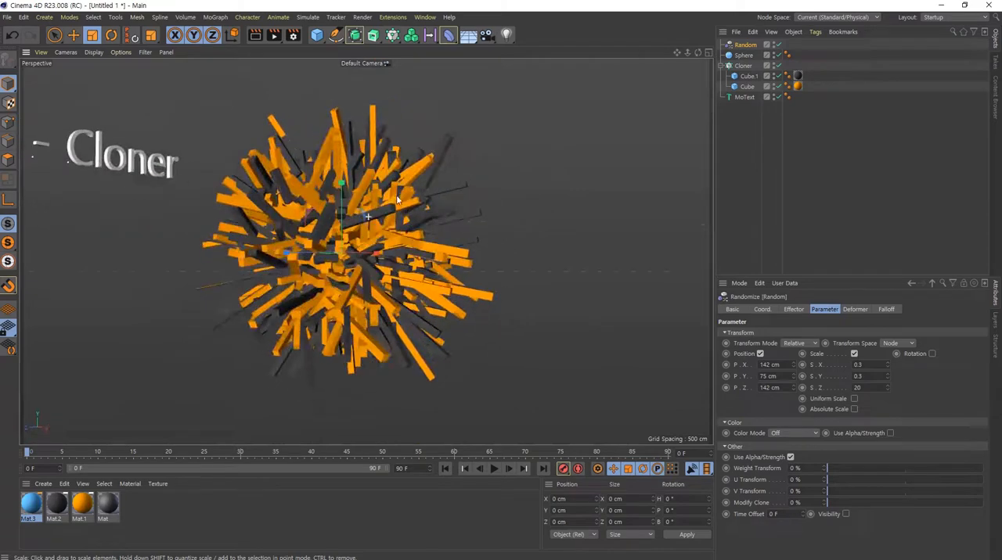
right_click_drag(348, 220, 408, 224, "alt")
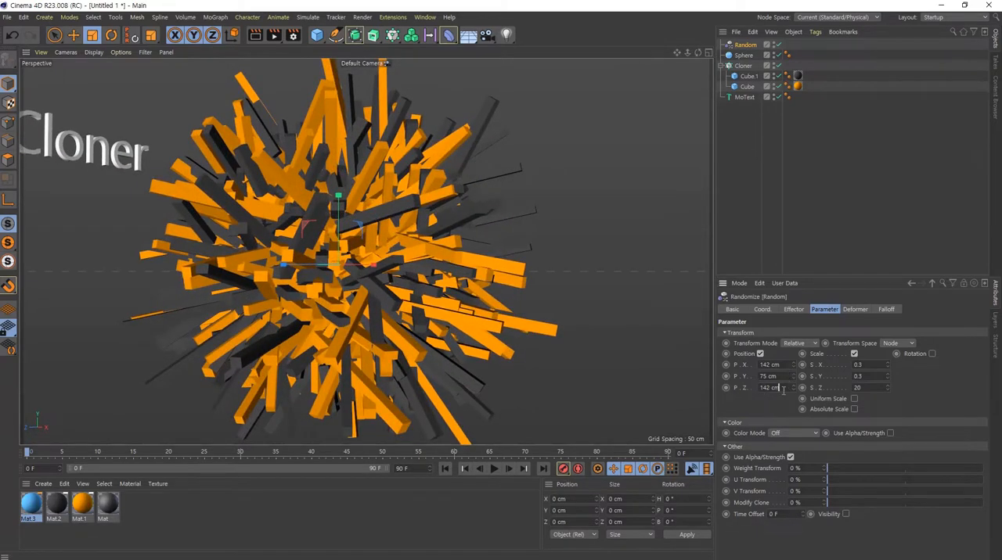
- Set the Random effector's Z position variation to 0 cm
left_click_drag(783, 390, 748, 389)
type("0")
key("Return")
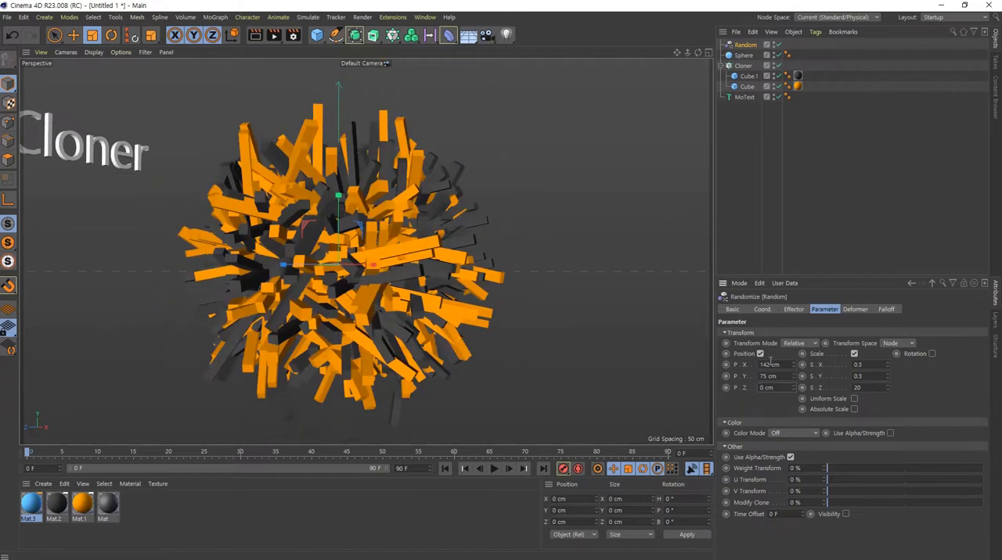
- Adjust the Random effector's X and Y position variation through 39 cm and -33 cm to 55 cm and -38 cm
left_click_drag(796, 366, 795, 380)
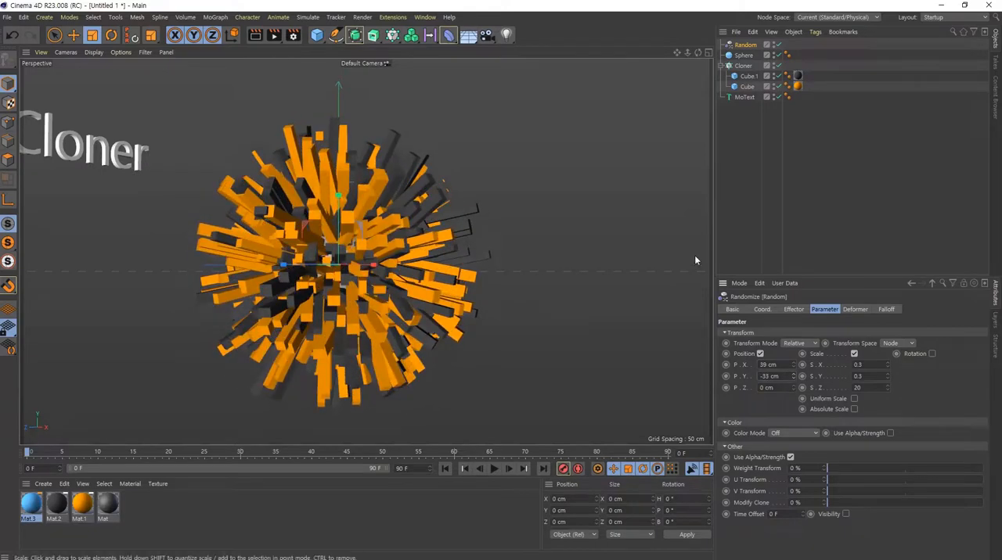
mouse_move(436, 251)
left_mouse_down("alt")
mouse_move(419, 266)
mouse_move(405, 258)
left_mouse_up("alt")
right_click_drag(405, 257, 460, 258, "alt")
middle_click_drag(438, 257, 409, 268, "alt")
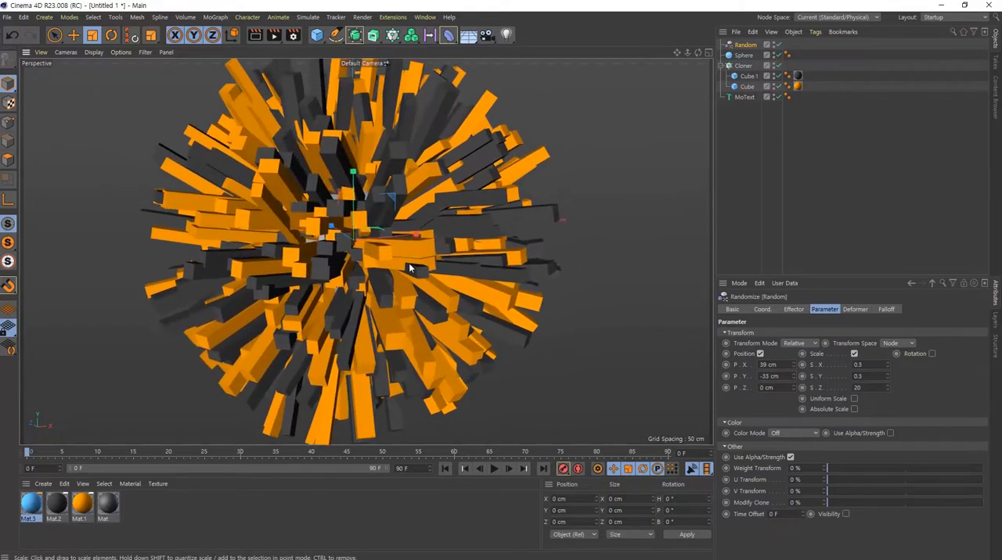
right_click_drag(408, 267, 416, 254, "alt")
left_click_drag(792, 378, 794, 363)
- Examine the randomly offset clones from several angles and distances, and bring up the Cloner's object properties
scroll(261, 275, "down", 5)
mouse_move(261, 277)
left_mouse_down("alt")
mouse_move(478, 162)
mouse_move(328, 239)
left_mouse_up("alt")
mouse_move(328, 241)
right_mouse_down("alt")
mouse_move(380, 277)
mouse_move(463, 286)
right_mouse_up("alt")
mouse_move(429, 292)
left_mouse_down("alt")
mouse_move(401, 200)
mouse_move(298, 267)
mouse_move(427, 351)
left_mouse_up("alt")
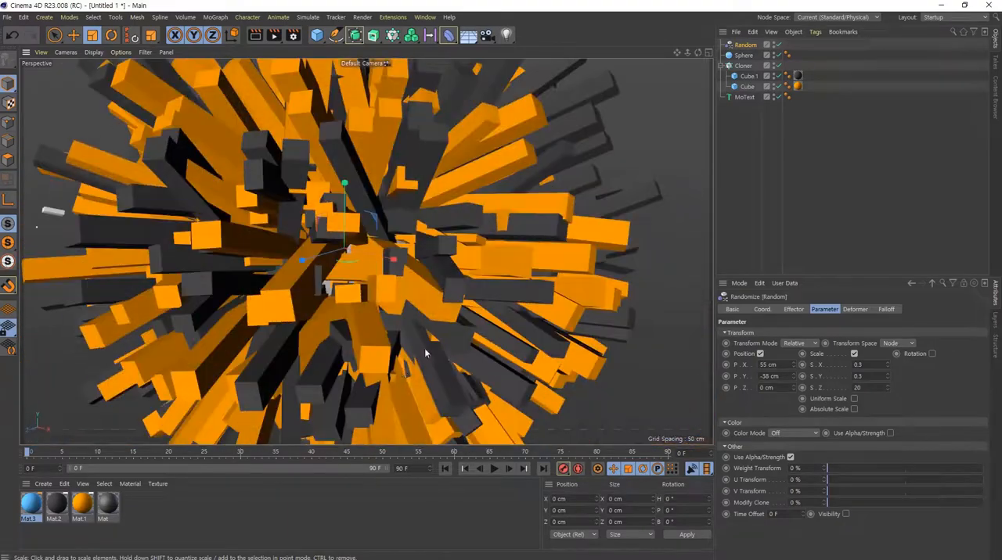
right_click_drag(428, 350, 274, 318, "alt")
mouse_move(375, 291)
left_mouse_down("alt")
mouse_move(408, 324)
mouse_move(450, 342)
mouse_move(445, 323)
left_mouse_up("alt")
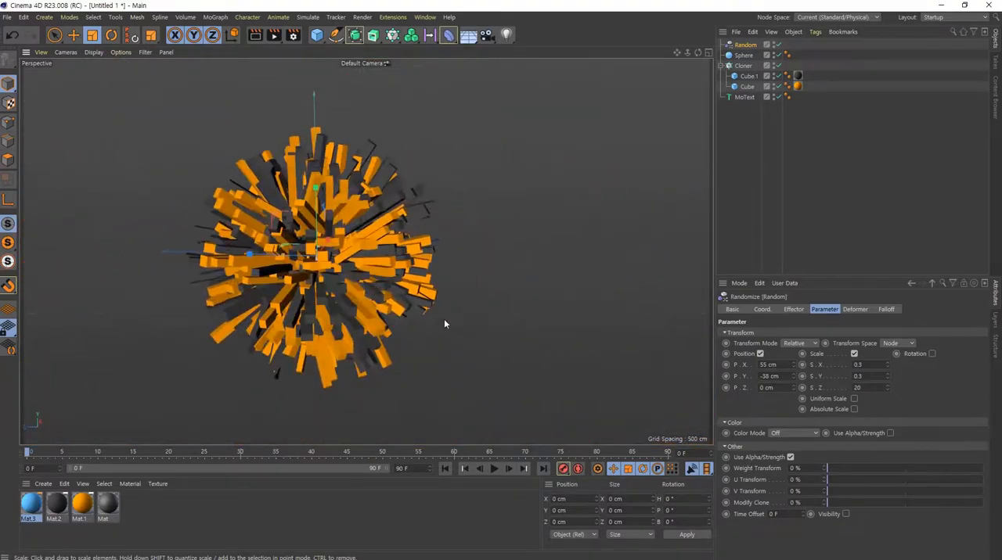
left_click_drag(371, 304, 248, 249, "alt")
right_click_drag(249, 249, 324, 264, "alt")
mouse_move(323, 264)
left_mouse_down("alt")
mouse_move(303, 233)
mouse_move(333, 285)
left_mouse_up("alt")
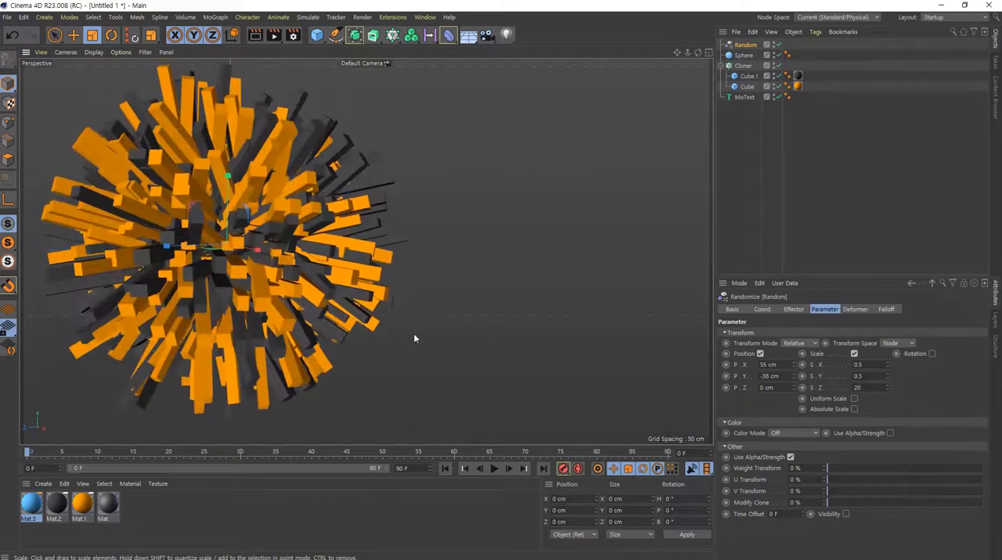
middle_click_drag(280, 263, 332, 272, "alt")
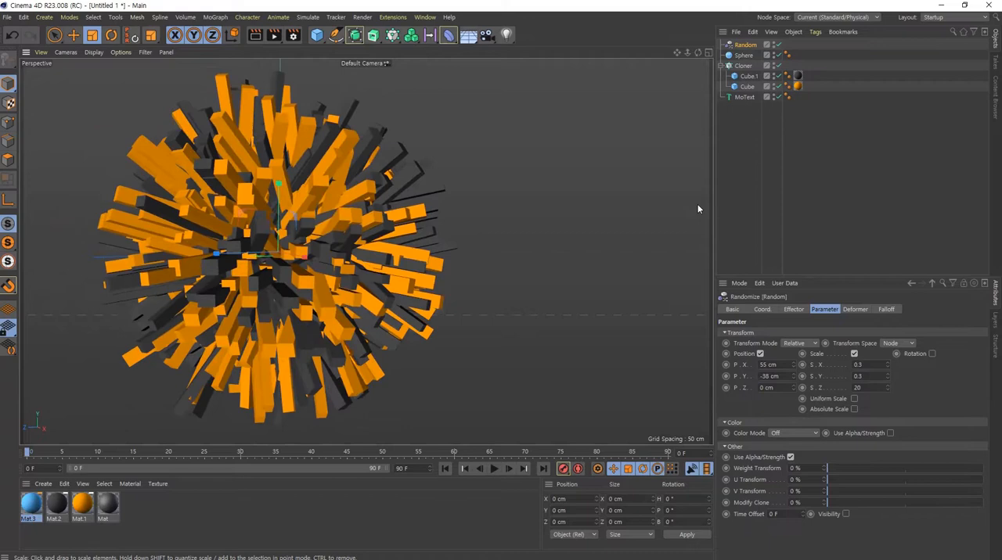
left_click(742, 66)
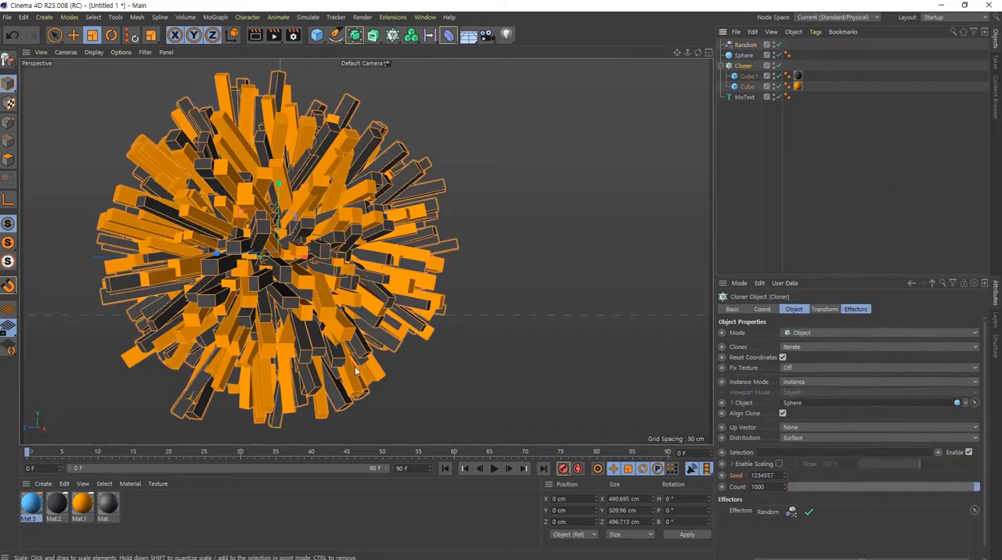
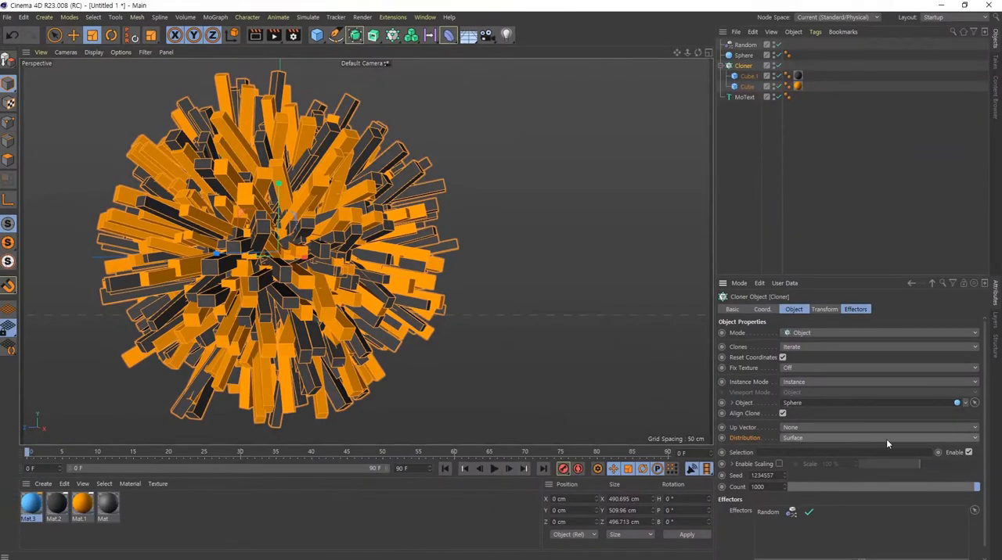
- Try the Edge and Polygon Center distributions for the Cloner's cubes on the sphere
left_click(890, 440)
left_click(868, 459)
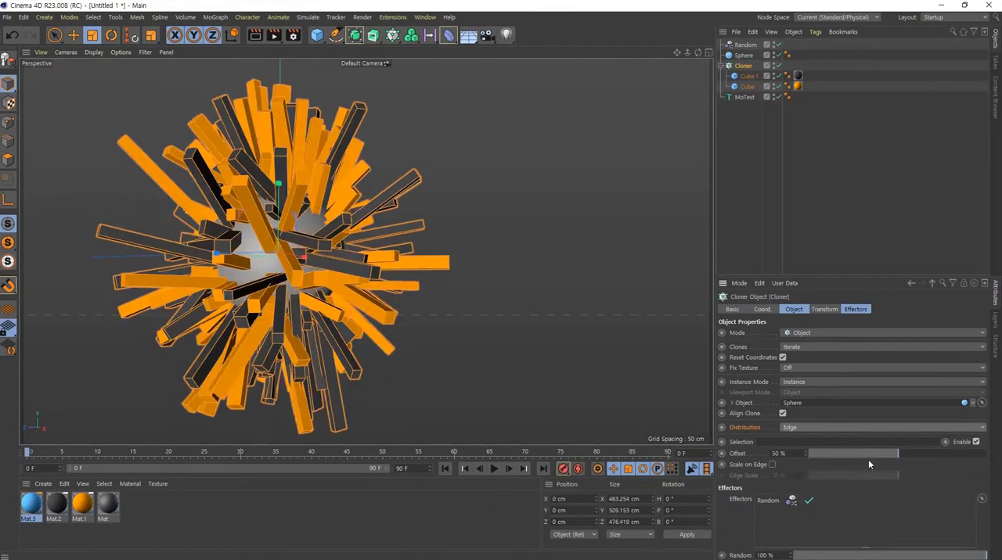
left_click(807, 429)
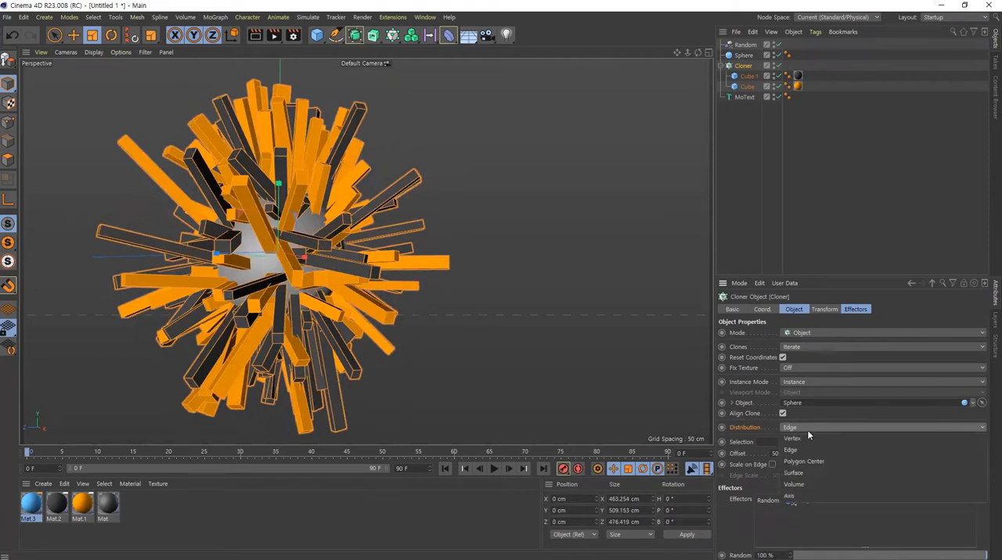
left_click(813, 462)
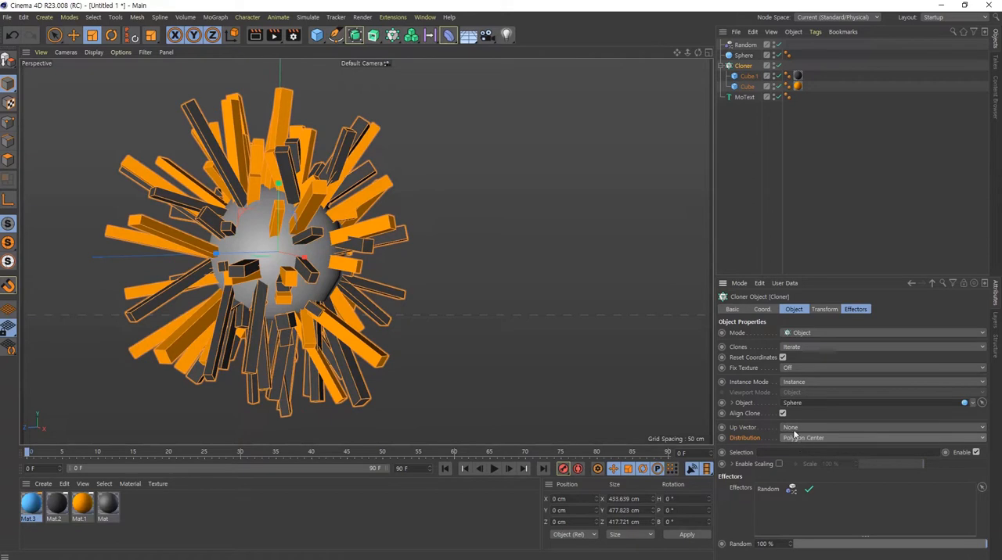
- Disable the Random effector to inspect the unrandomized cube clones on the sphere up close
left_click(777, 45)
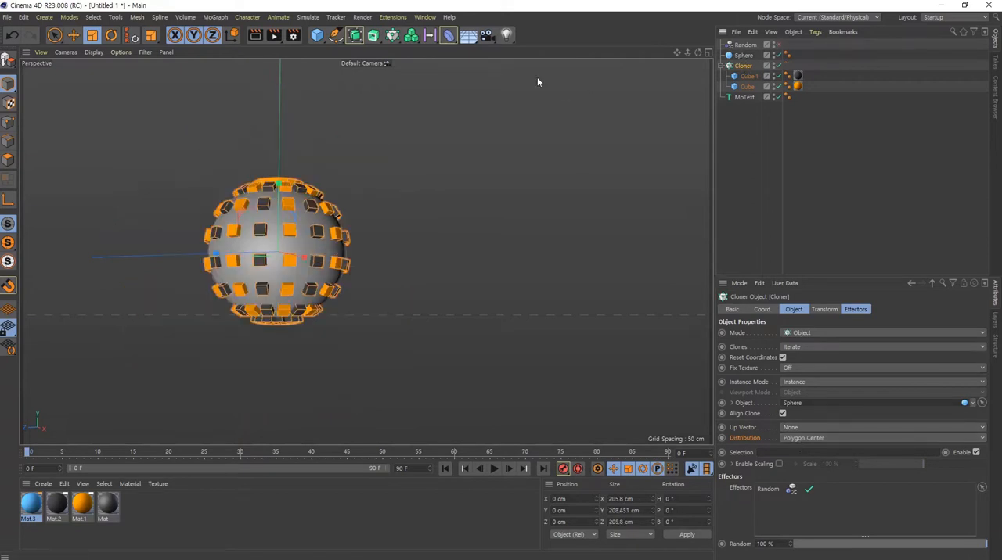
mouse_move(319, 227)
left_mouse_down("alt")
mouse_move(302, 258)
mouse_move(260, 210)
left_mouse_up("alt")
middle_click_drag(260, 209, 262, 218, "alt")
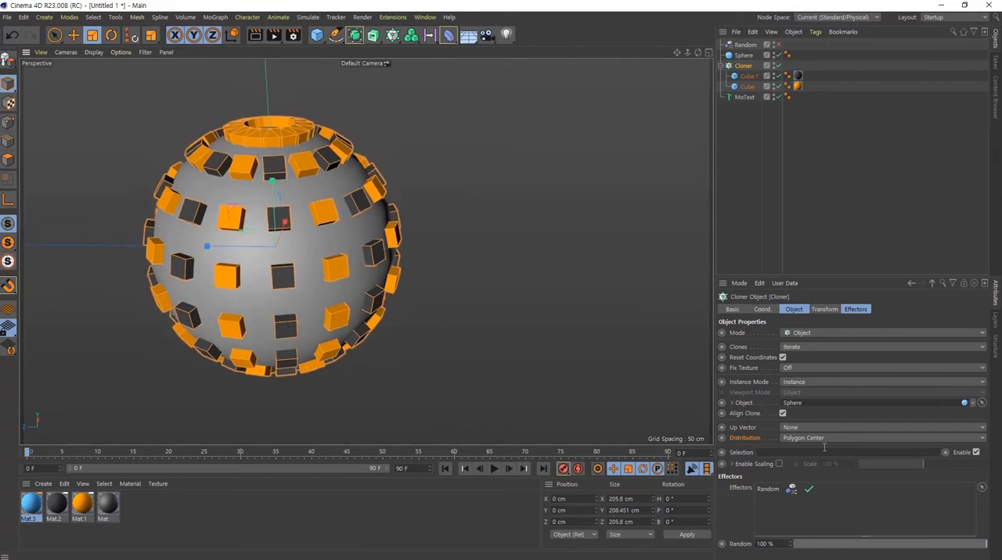
- Compare the Cloner's Edge, Vertex, Polygon Center, Surface, Volume and Axis distributions on the sphere, ending on Surface
scroll(863, 440, "up", 1)
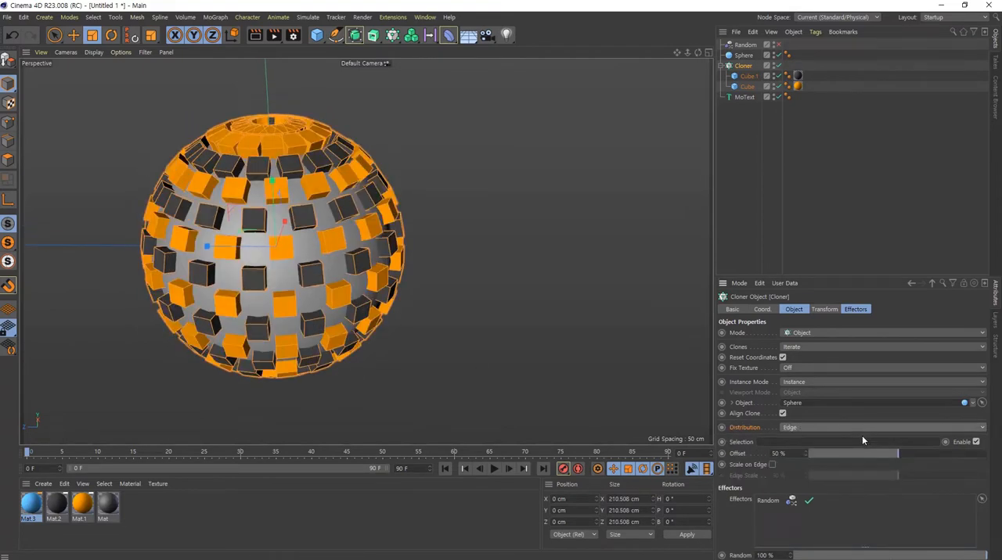
scroll(850, 426, "up", 1)
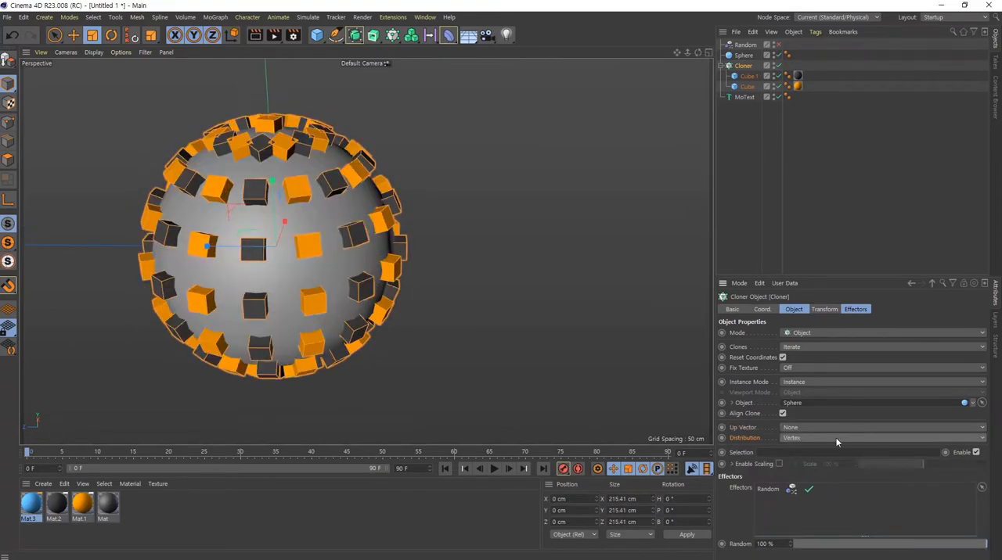
scroll(835, 442, "down", 1)
scroll(832, 434, "down", 1)
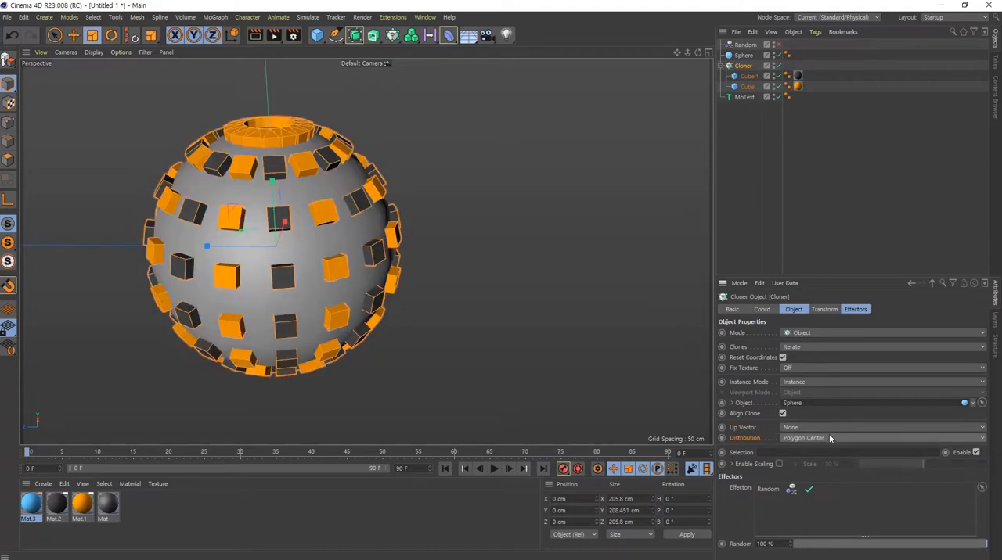
scroll(829, 437, "down", 1)
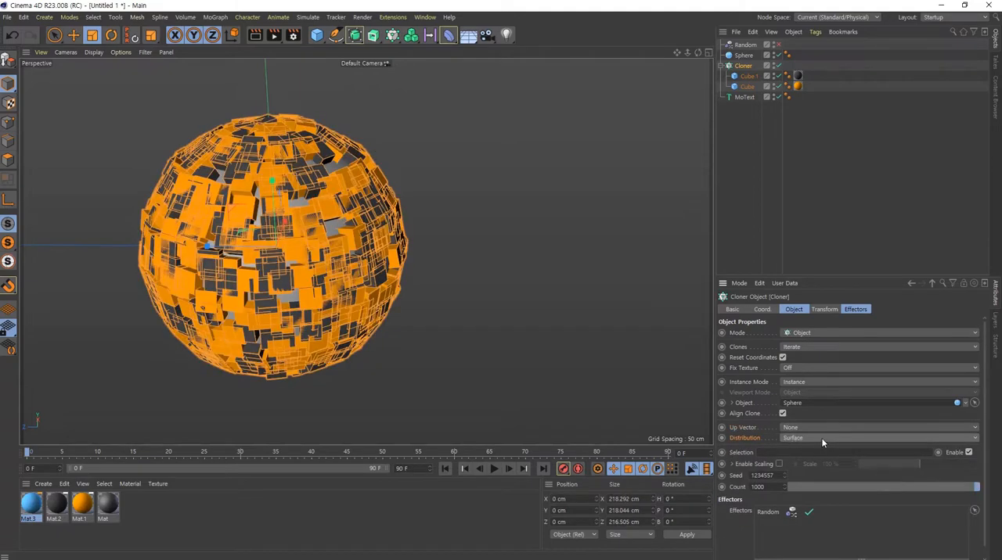
scroll(821, 437, "down", 1)
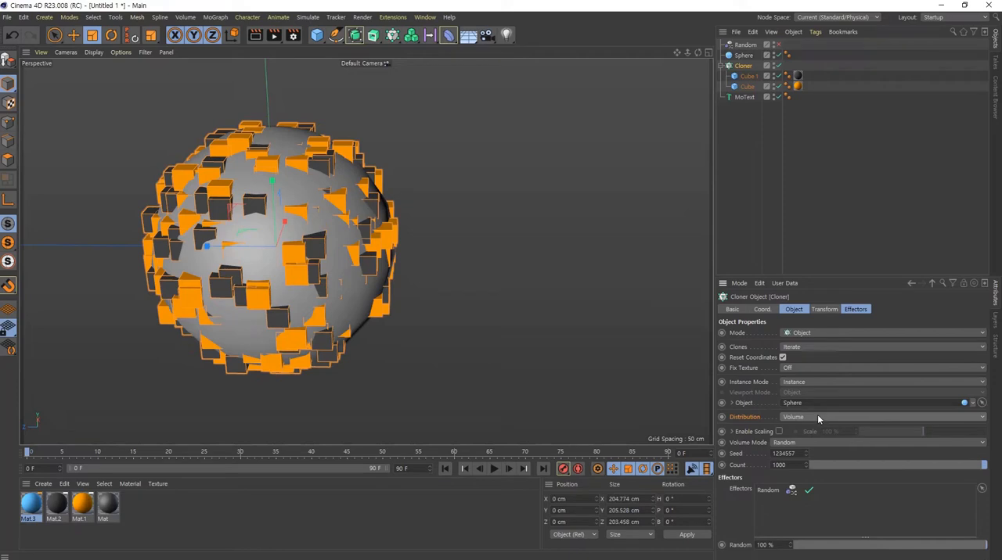
scroll(817, 420, "down", 1)
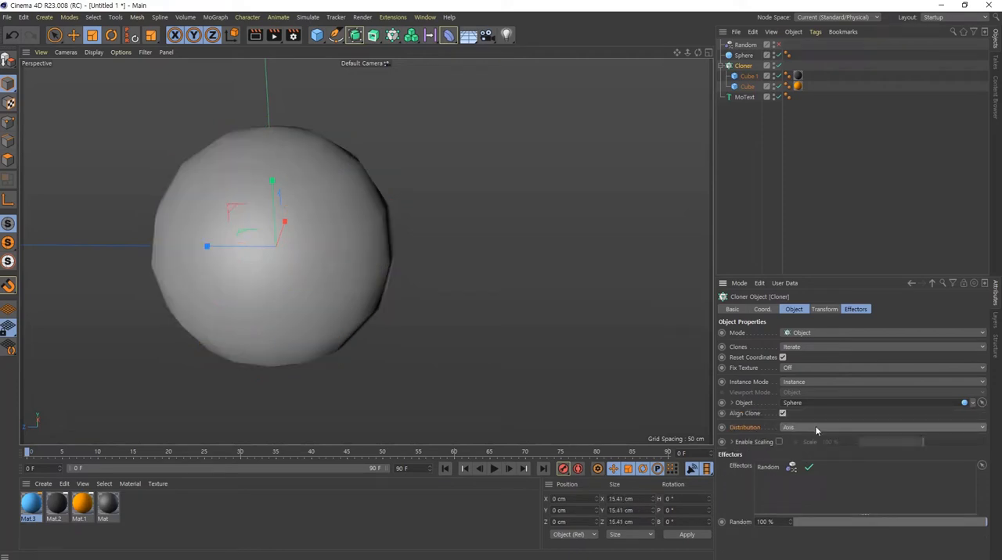
scroll(814, 426, "up", 1)
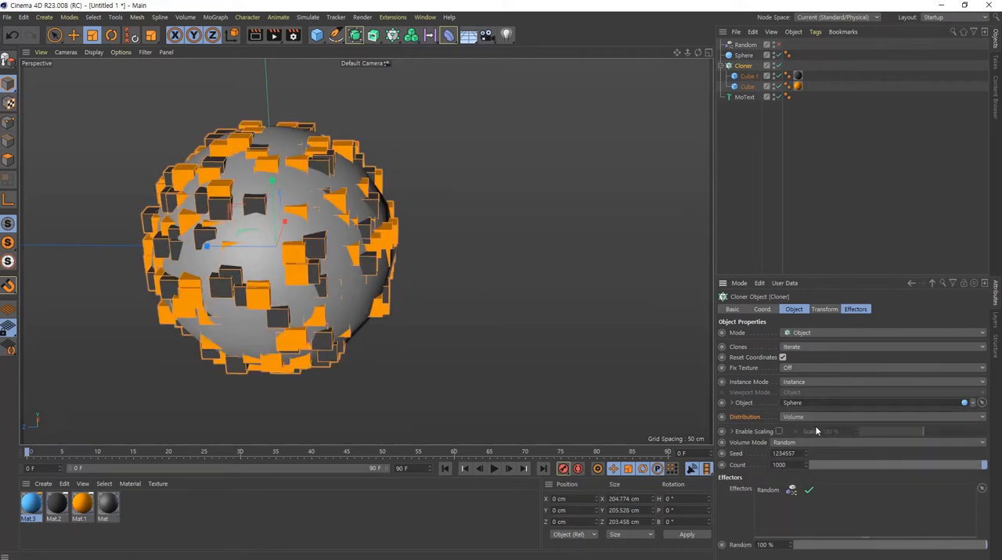
scroll(814, 421, "up", 1)
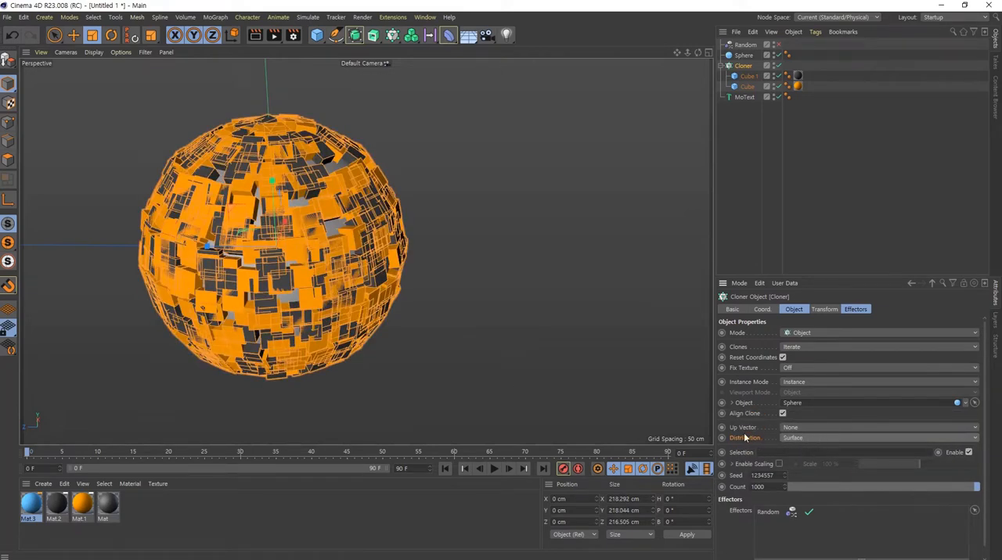
- Re-enable the Random effector and inspect the randomized clones around the sphere
left_click(777, 45)
right_click_drag(287, 249, 138, 230, "alt")
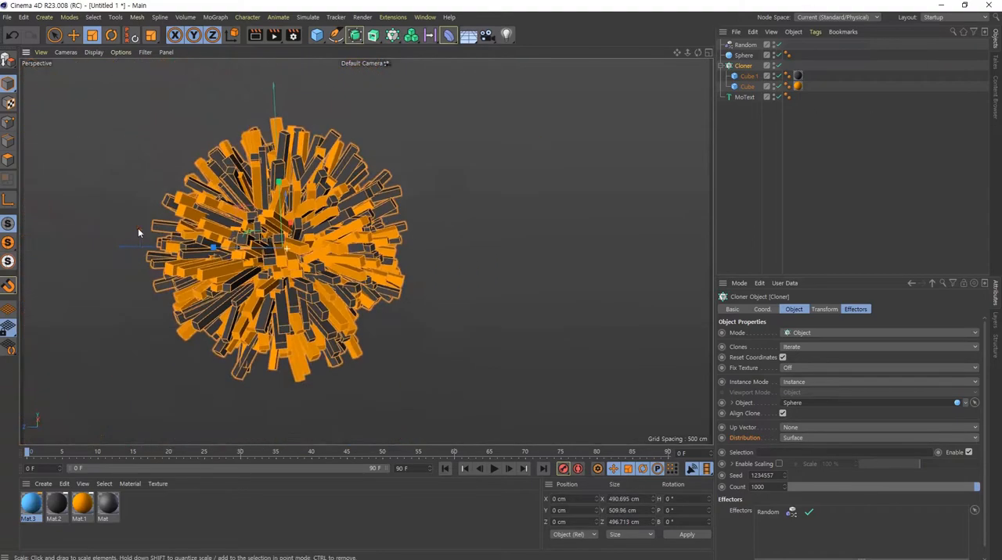
left_click_drag(241, 254, 270, 223, "alt")
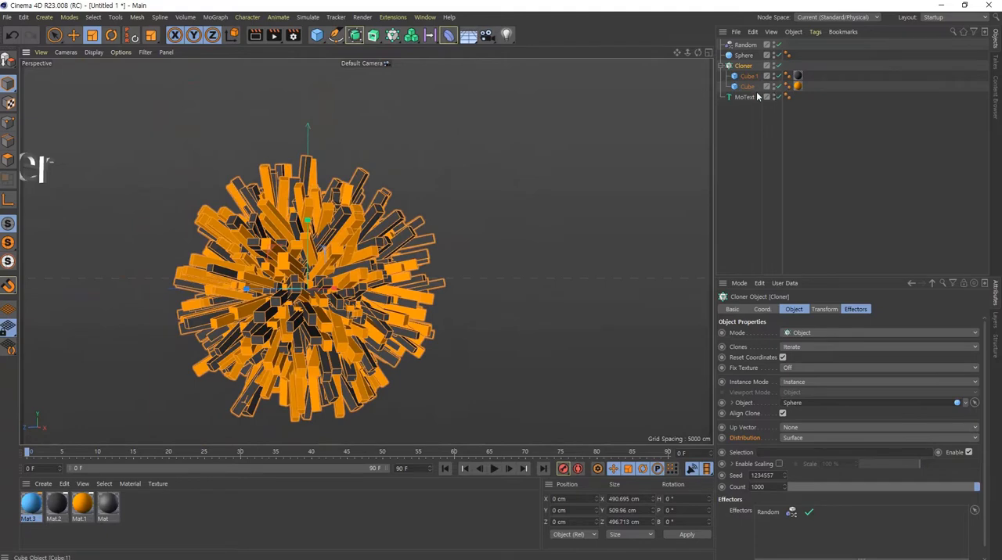
- Enable rotation variation on the Random effector and adjust its bank rotation through 42° to 44°
left_click(746, 45)
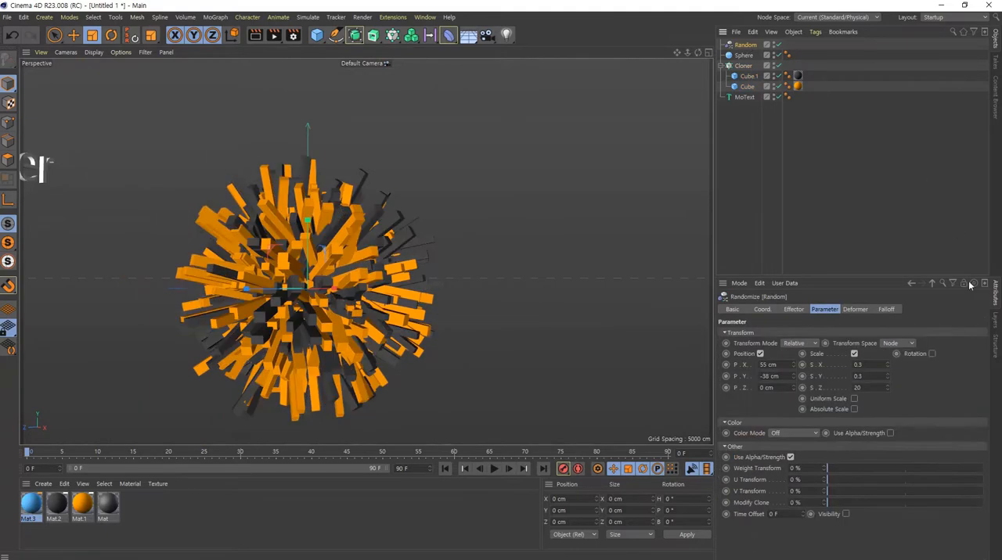
left_click(931, 354)
scroll(383, 312, "up", 5)
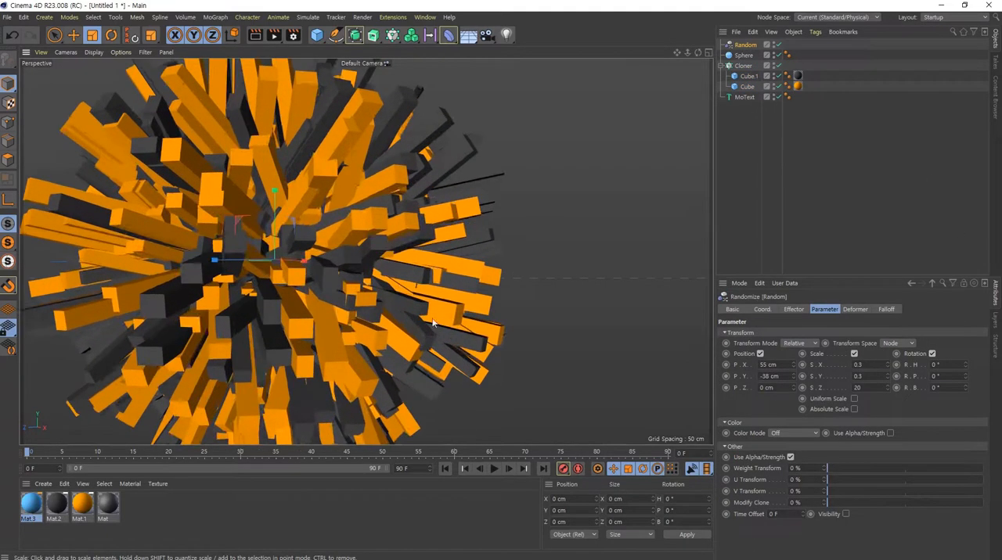
left_click_drag(383, 311, 344, 352, "alt")
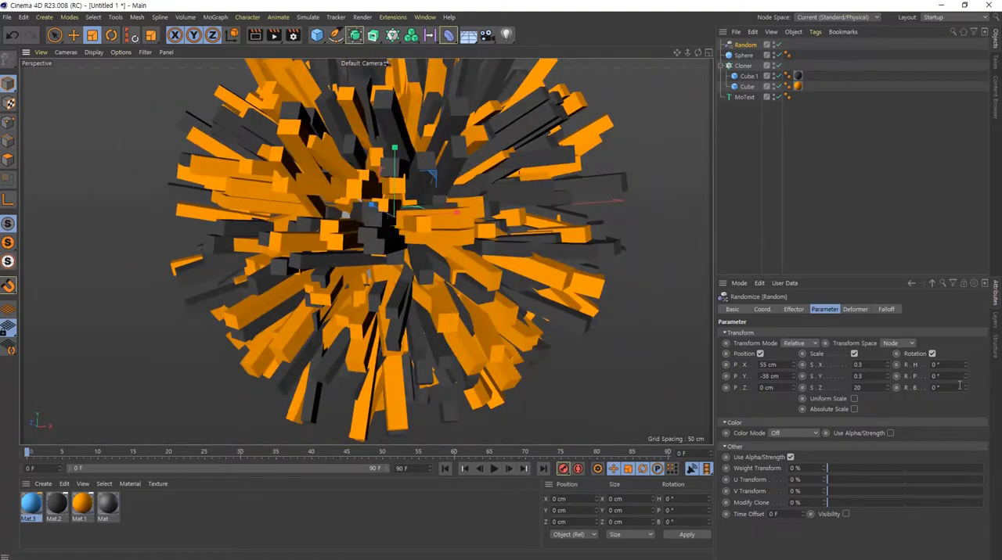
left_click_drag(967, 389, 966, 390)
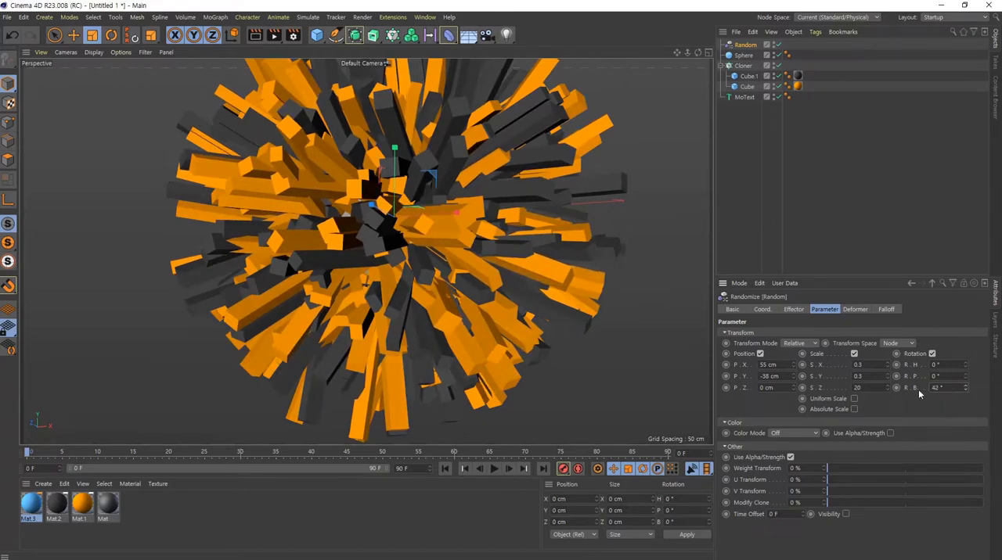
scroll(437, 315, "down", 8)
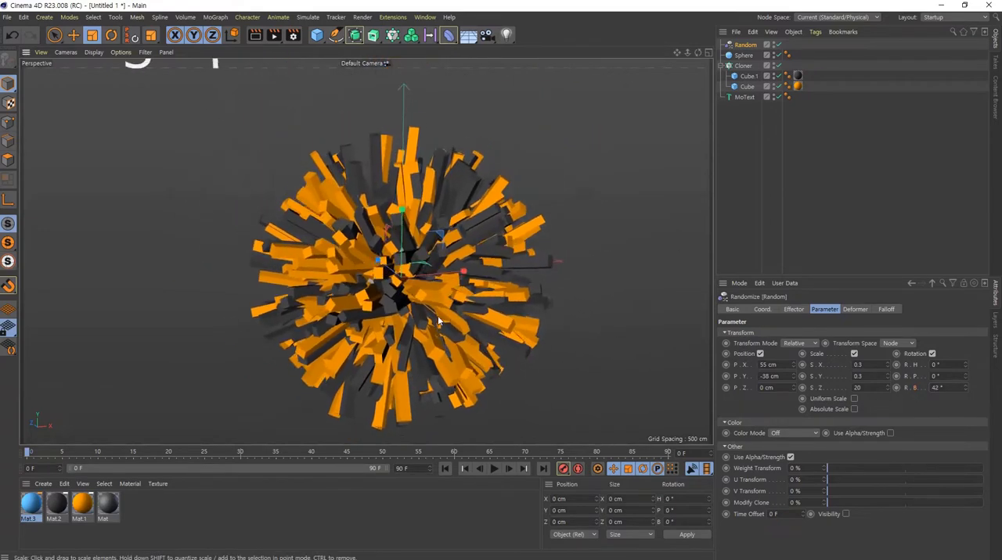
scroll(391, 284, "up", 5)
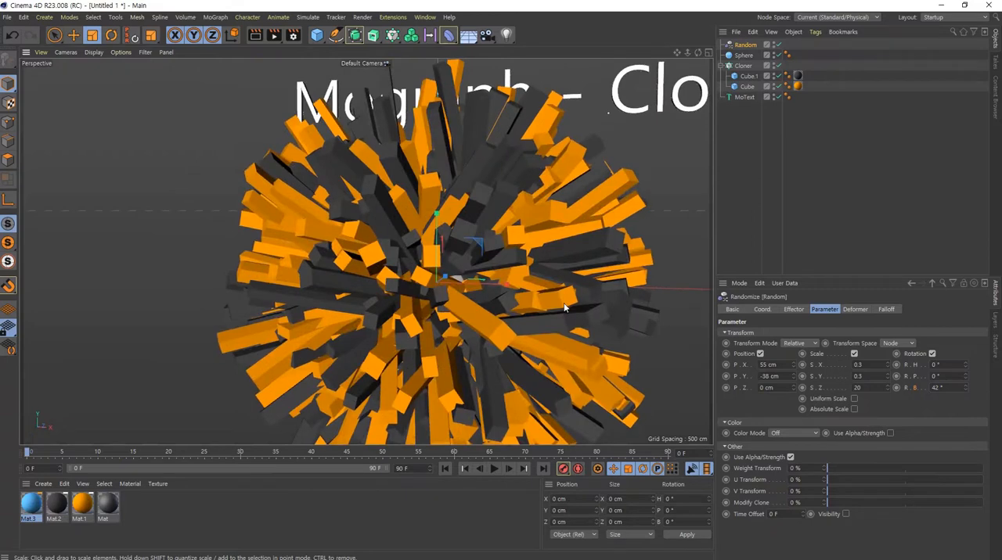
left_click_drag(964, 386, 993, 414)
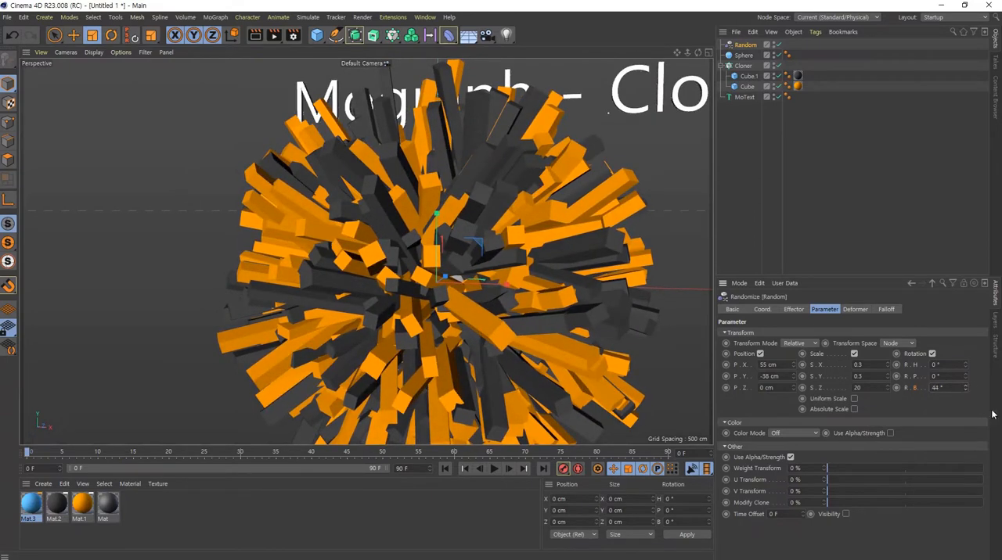
- Set the Random effector's heading rotation variation to 10° and its pitch rotation variation to -5°
left_click(956, 365)
type("11")
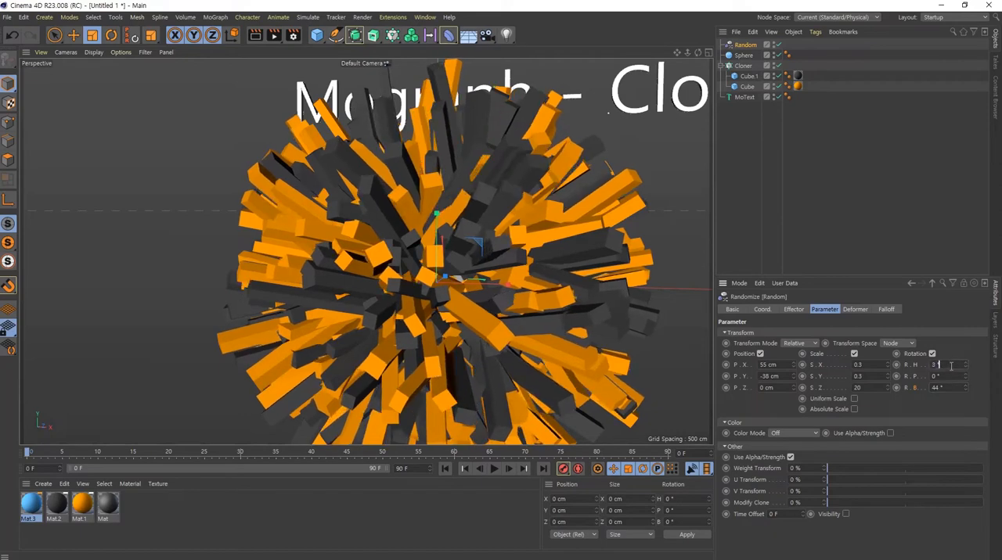
scroll(956, 365, "down", 4)
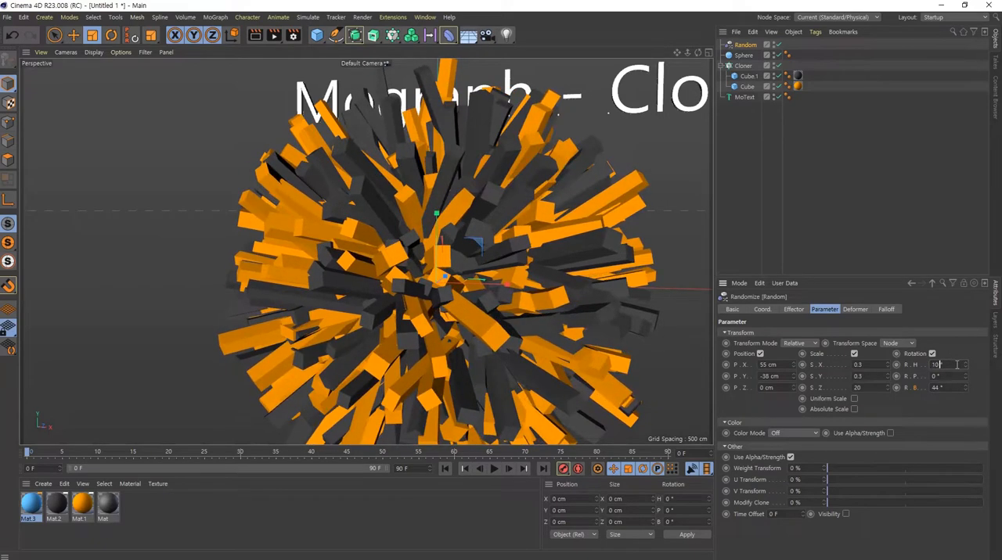
left_click(956, 365)
type("10")
scroll(953, 379, "down", 5)
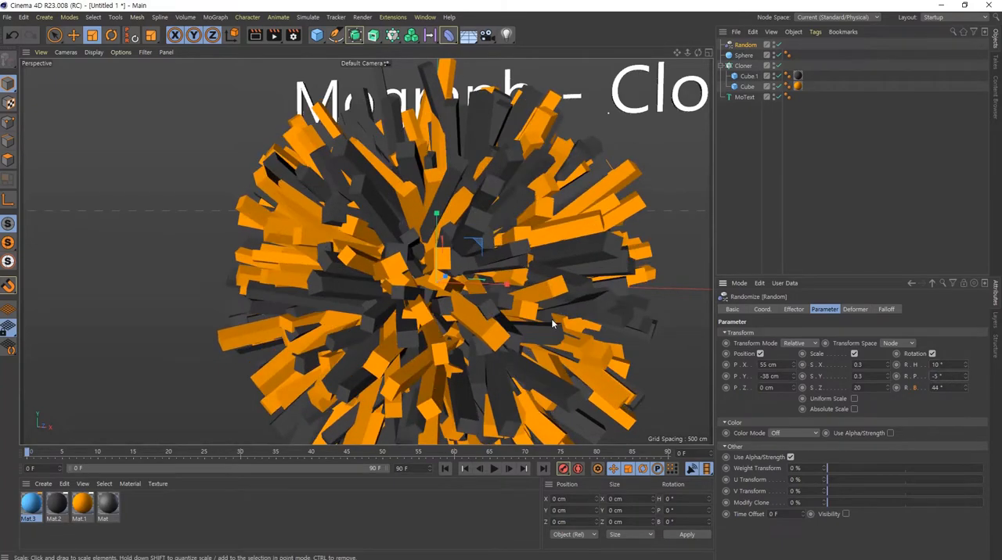
- Examine the randomly rotated clones from several angles and distances
scroll(555, 316, "down", 8)
scroll(556, 315, "up", 10)
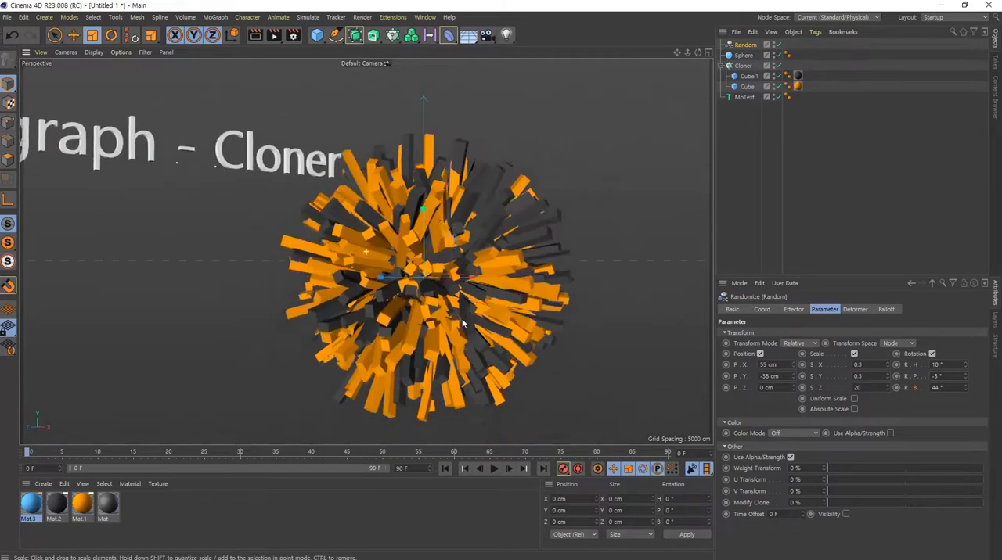
left_click_drag(626, 217, 501, 197, "alt")
left_click_drag(366, 251, 509, 305, "alt")
left_click_drag(415, 142, 445, 313, "alt")
middle_click_drag(445, 313, 484, 291, "alt")
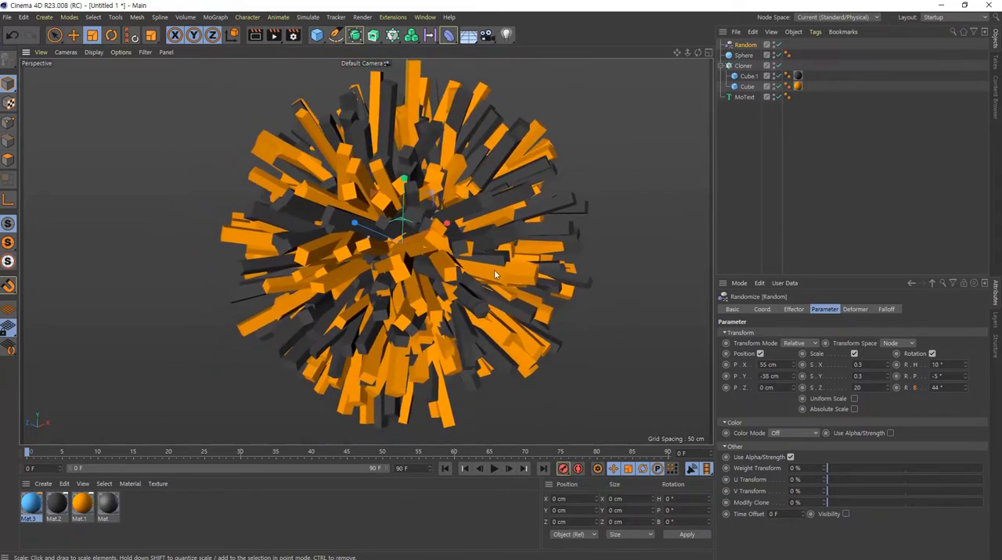
- Hide the sphere in the viewport and renders while keeping the object enabled for the Cloner, and clear the selection
left_click(744, 55)
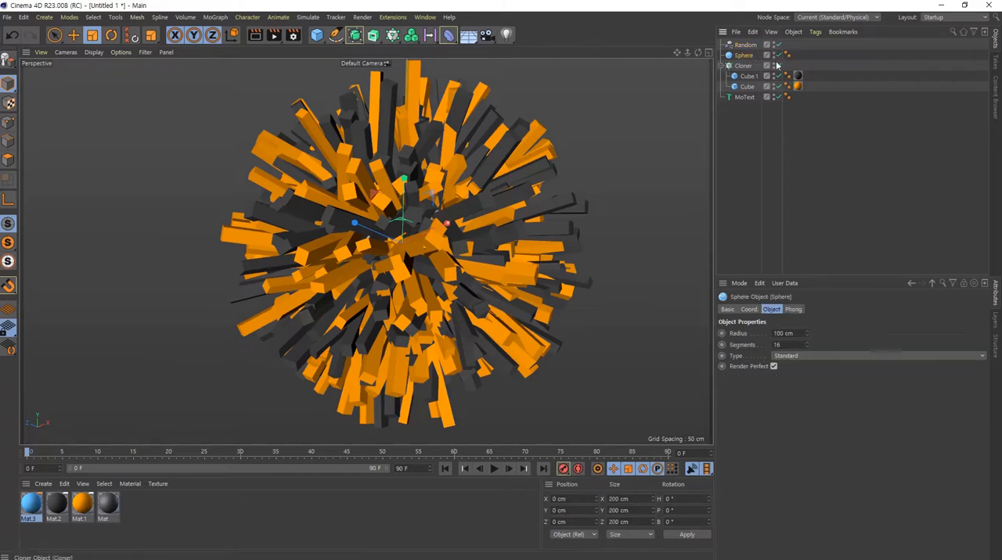
left_click(777, 56)
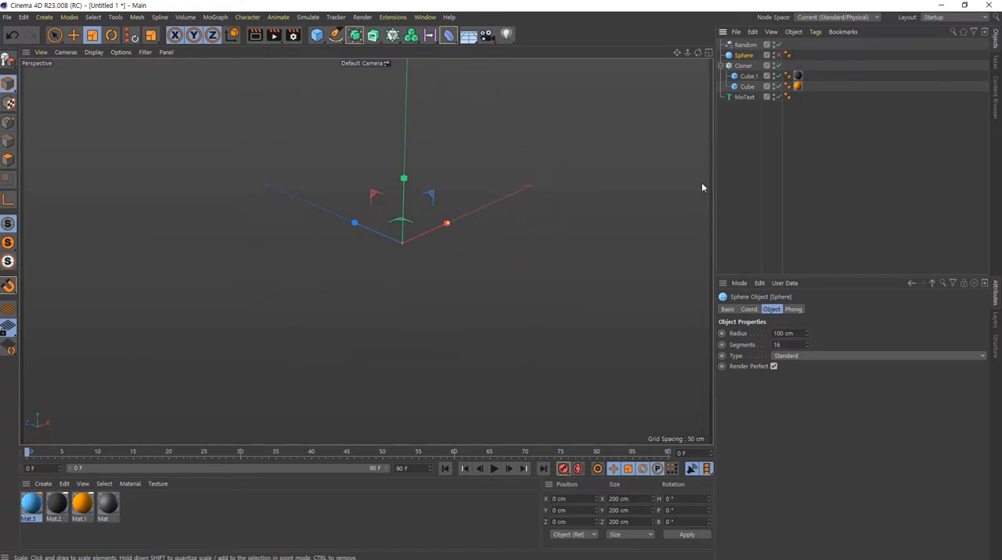
key("ctrl+z")
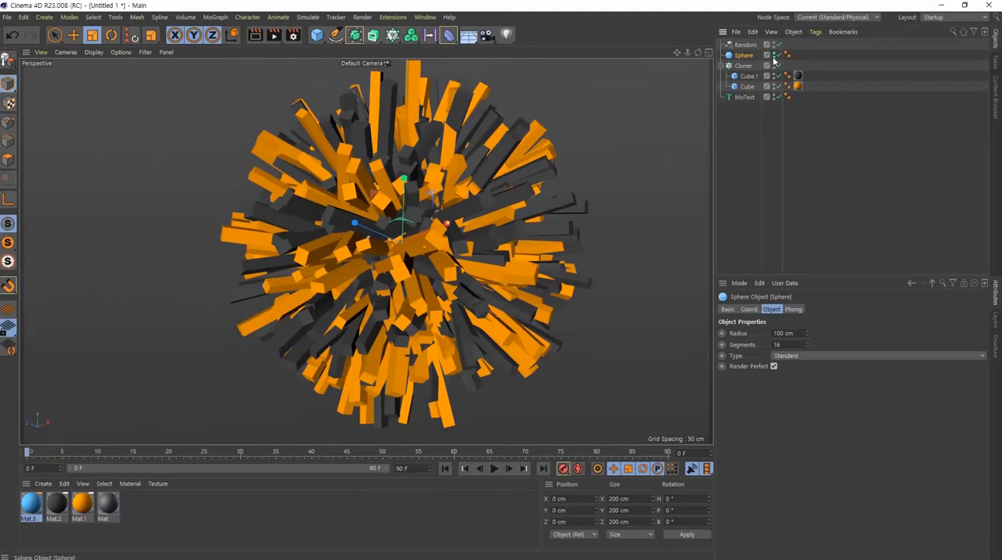
left_click(817, 175)
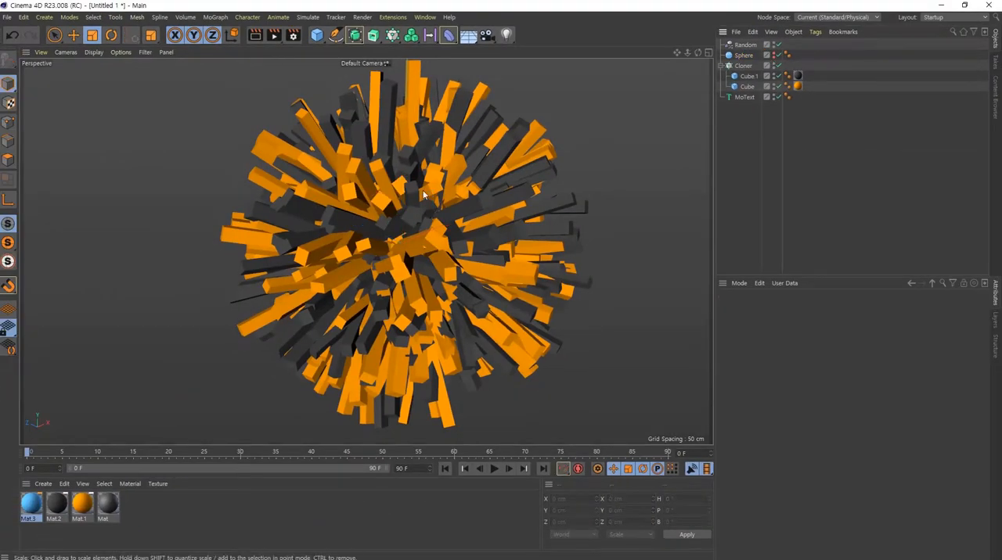
- Look over the finished clone ball together with the text, and add a light to the scene
left_click_drag(554, 231, 495, 285, "alt")
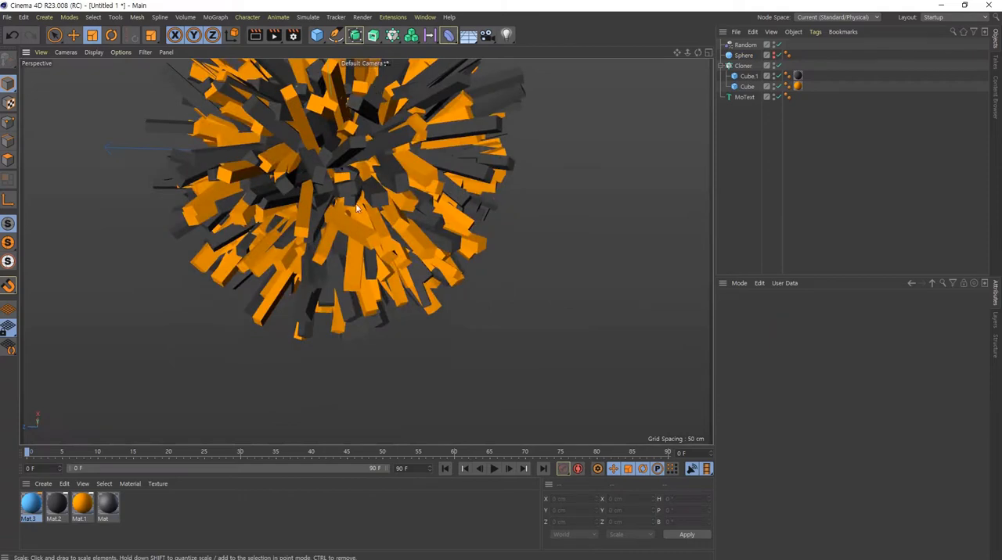
mouse_move(374, 230)
left_mouse_down("alt")
mouse_move(403, 236)
mouse_move(360, 242)
left_mouse_up("alt")
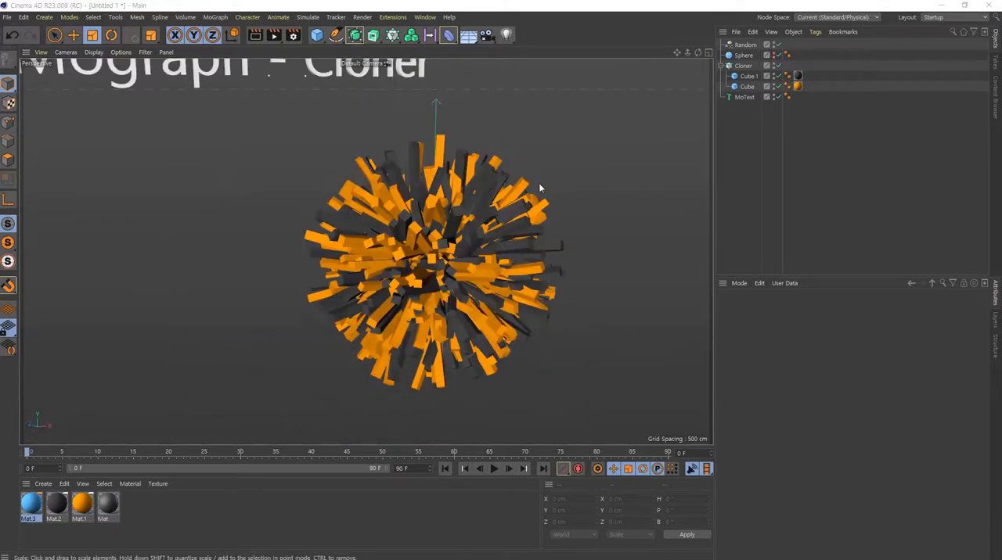
left_click_drag(540, 189, 399, 227, "alt")
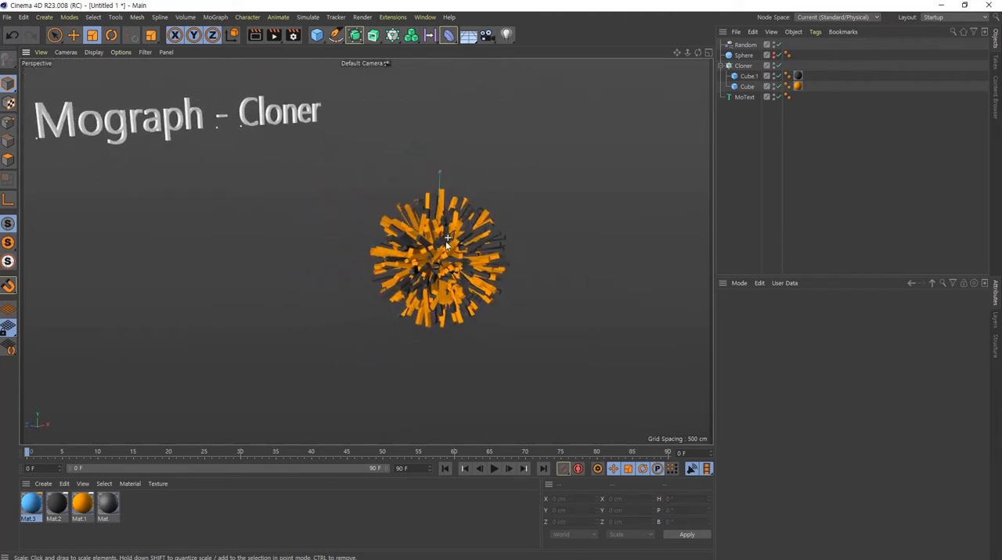
left_click(507, 36)
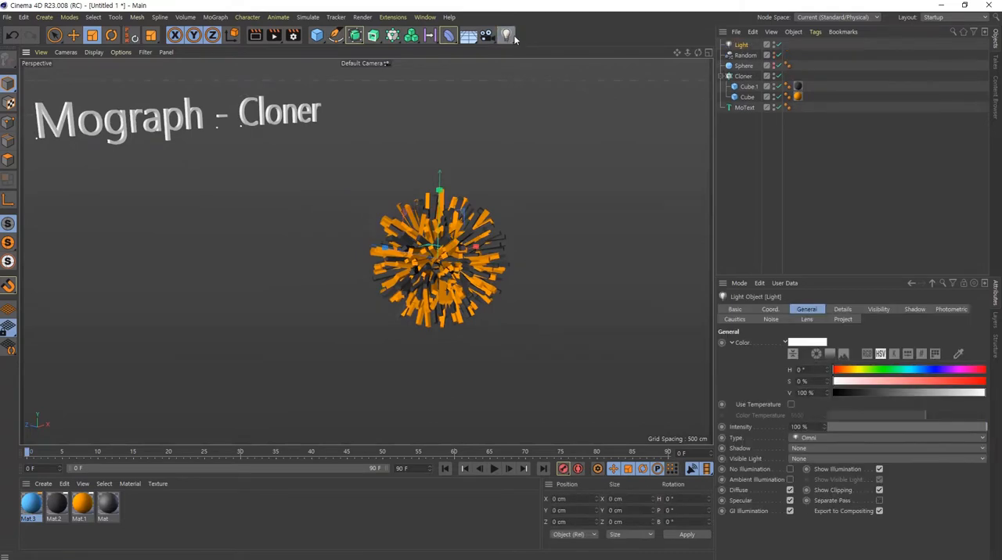
- Move the light above and in front of the clone ball, to about Y 269 cm and Z -355 cm
middle_click_drag(456, 277, 411, 294, "alt")
right_click_drag(412, 294, 478, 310, "alt")
key("e")
left_click_drag(350, 272, 557, 112)
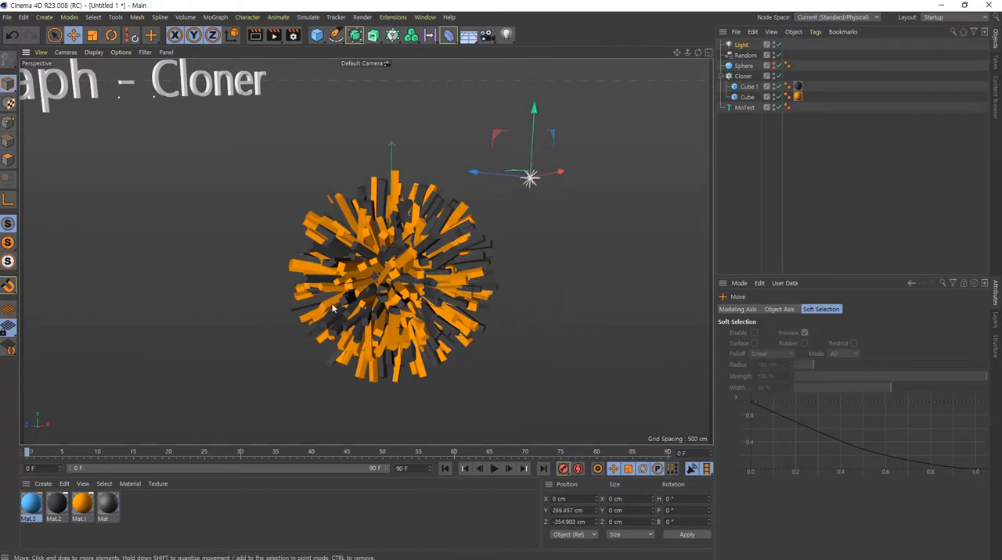
- Switch the viewport display to Gouraud Shading and look at how the light falls on the clones
left_click(94, 51)
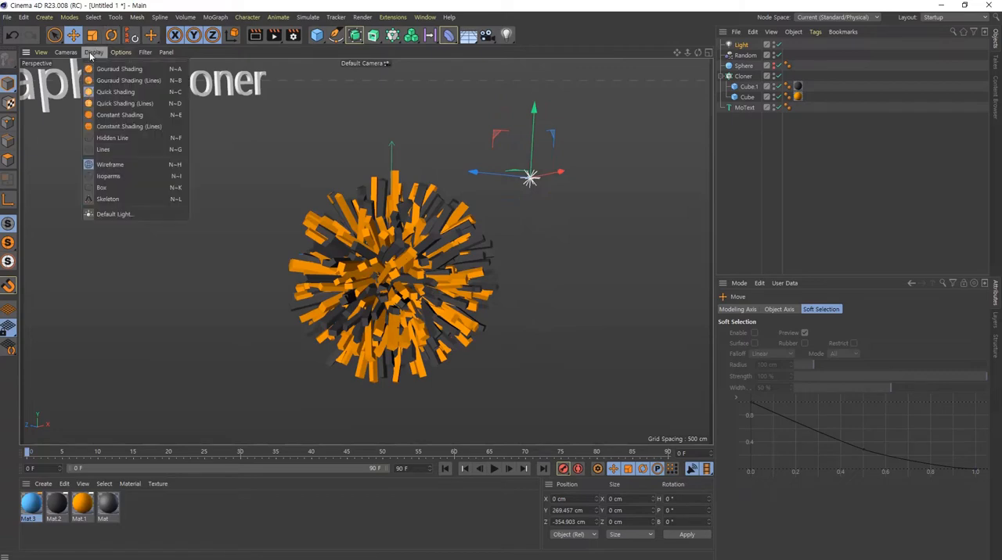
left_click(131, 70)
left_click_drag(452, 233, 109, 220, "alt")
right_click_drag(414, 313, 512, 313, "alt")
left_click_drag(508, 295, 669, 306, "alt")
right_click_drag(583, 295, 437, 286, "alt")
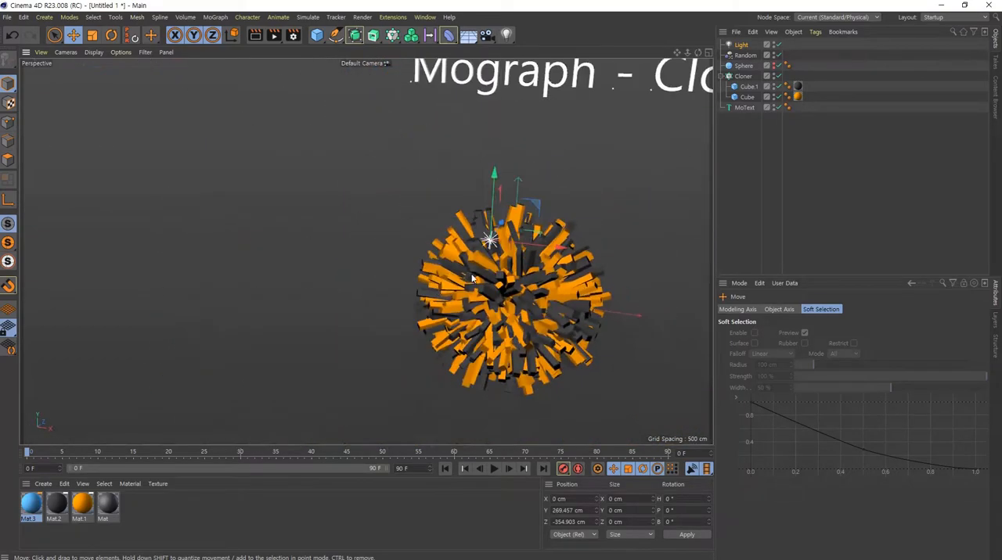
left_click_drag(472, 275, 552, 261, "alt")
middle_click_drag(552, 261, 505, 269, "alt")
- Try the Constant Shading display mode and look over the clone ball in it
left_click(93, 53)
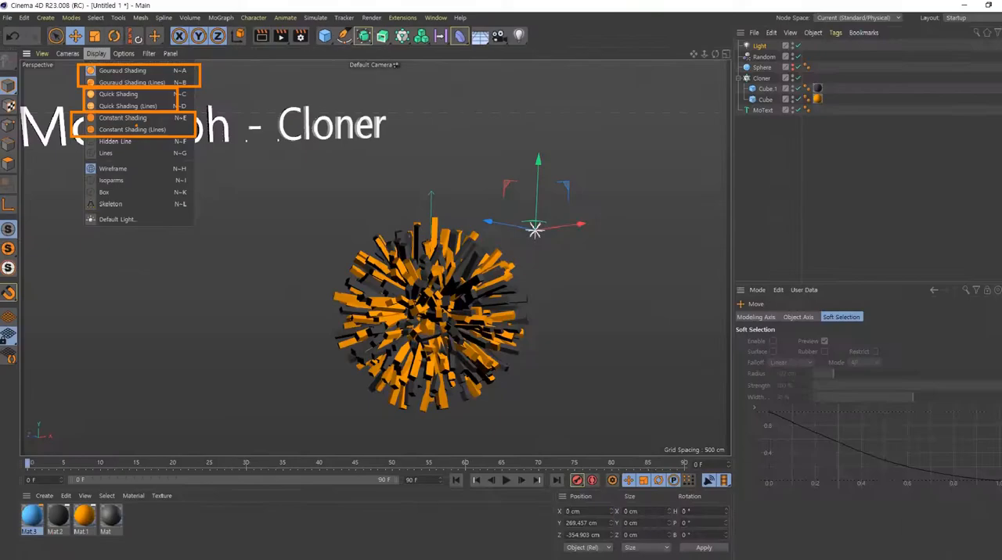
key("Escape")
left_click(93, 52)
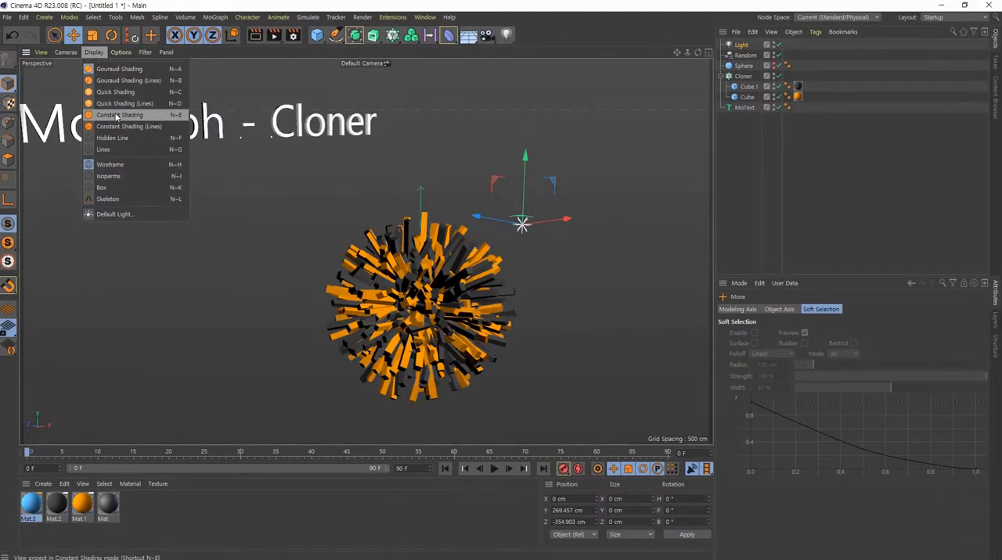
left_click(118, 114)
right_click_drag(388, 301, 521, 306, "alt")
middle_click_drag(521, 306, 373, 213, "alt")
left_click_drag(373, 212, 356, 200, "alt")
right_click_drag(356, 195, 289, 205, "alt")
middle_click_drag(289, 205, 375, 270, "alt")
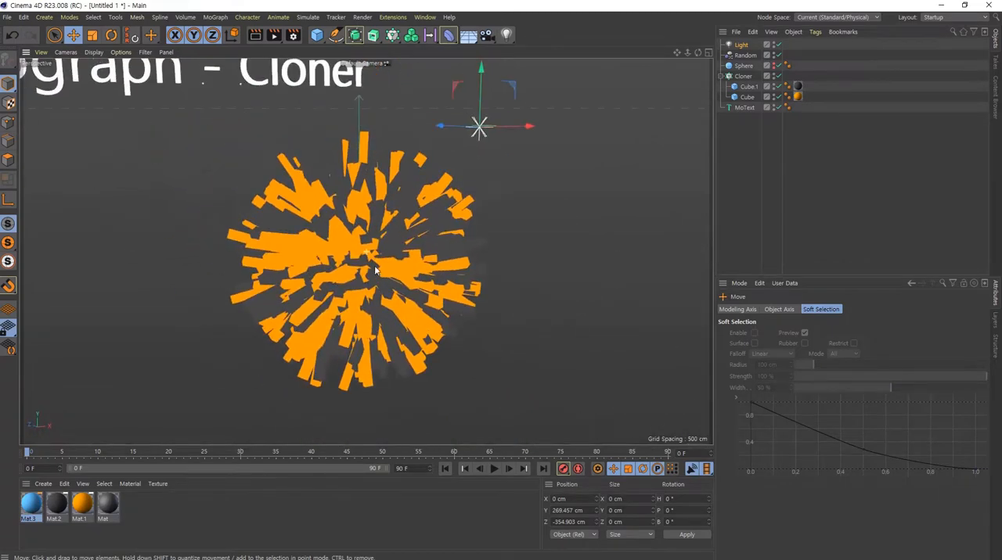
- Return the viewport display to Gouraud Shading and look over the lit clones
left_click(93, 52)
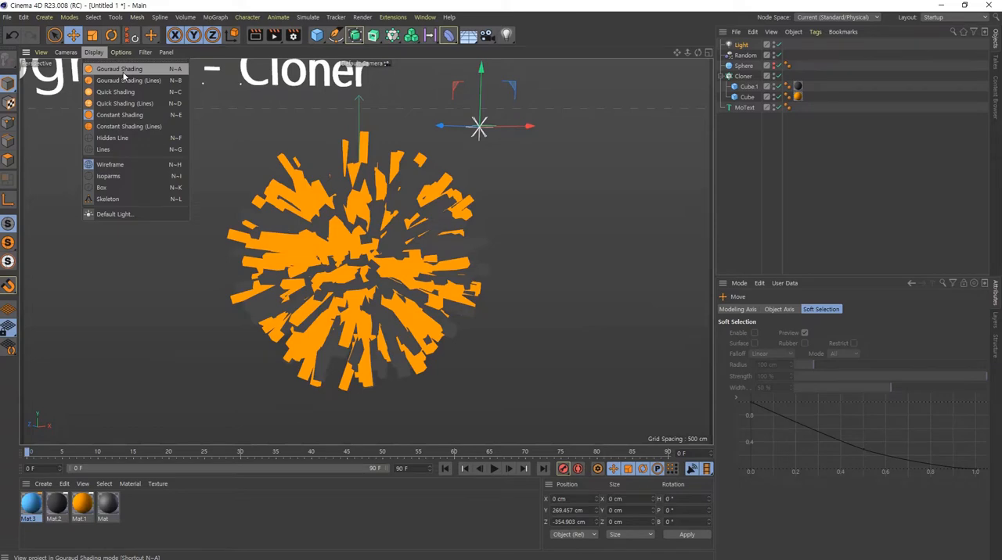
left_click(123, 72)
left_click_drag(425, 274, 311, 268, "alt")
left_click_drag(407, 272, 452, 280)
- Move the light farther from the clone ball, to about X 25 cm, Y 436 cm and Z -652 cm
mouse_move(544, 176)
left_mouse_down()
mouse_move(365, 179)
mouse_move(499, 178)
left_mouse_up()
mouse_move(299, 282)
left_mouse_down("alt")
mouse_move(412, 249)
mouse_move(414, 274)
left_mouse_up("alt")
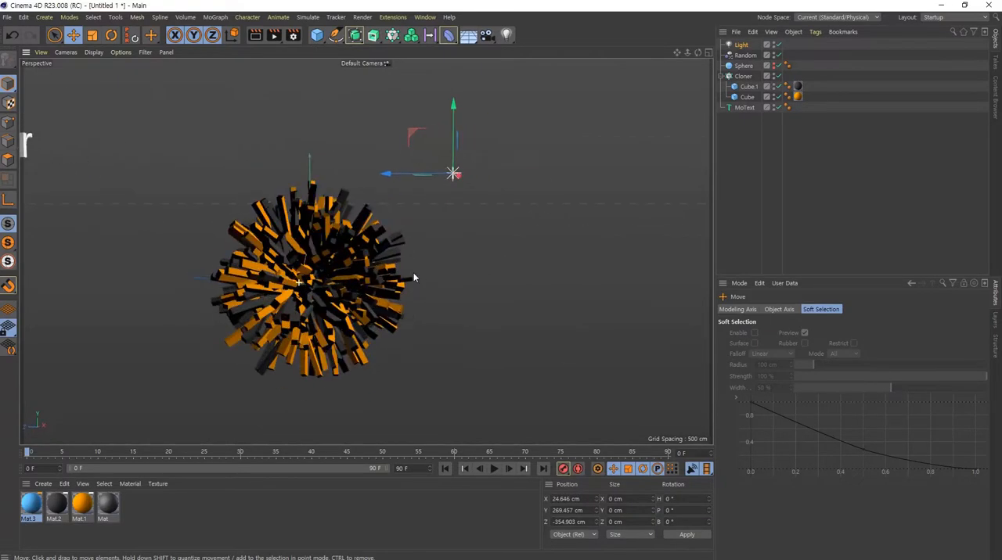
left_click_drag(413, 134, 461, 106)
left_click_drag(377, 275, 383, 256, "alt")
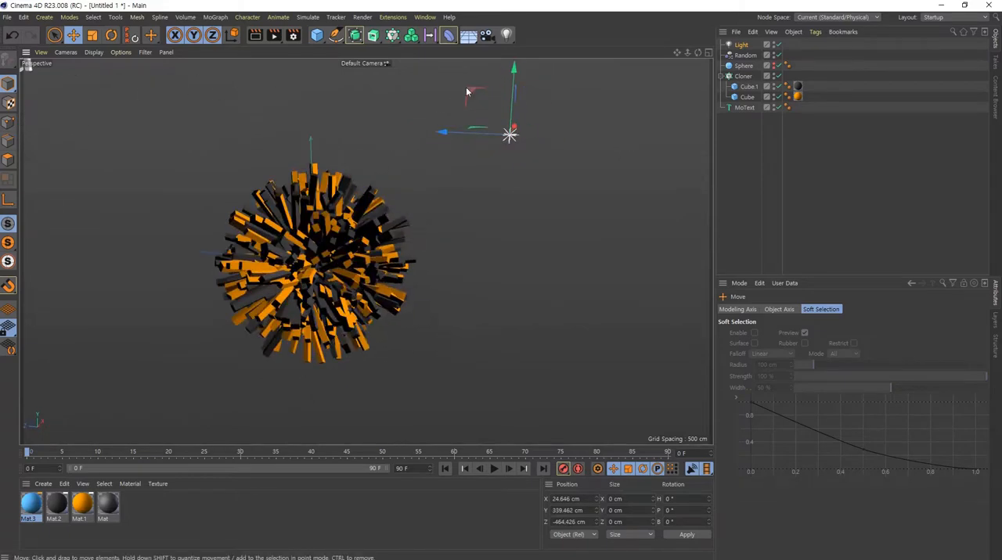
left_click_drag(469, 93, 567, 56)
mouse_move(301, 314)
left_mouse_down("alt")
mouse_move(250, 314)
mouse_move(289, 299)
left_mouse_up("alt")
middle_click_drag(368, 270, 486, 341, "alt")
scroll(485, 341, "down", 3)
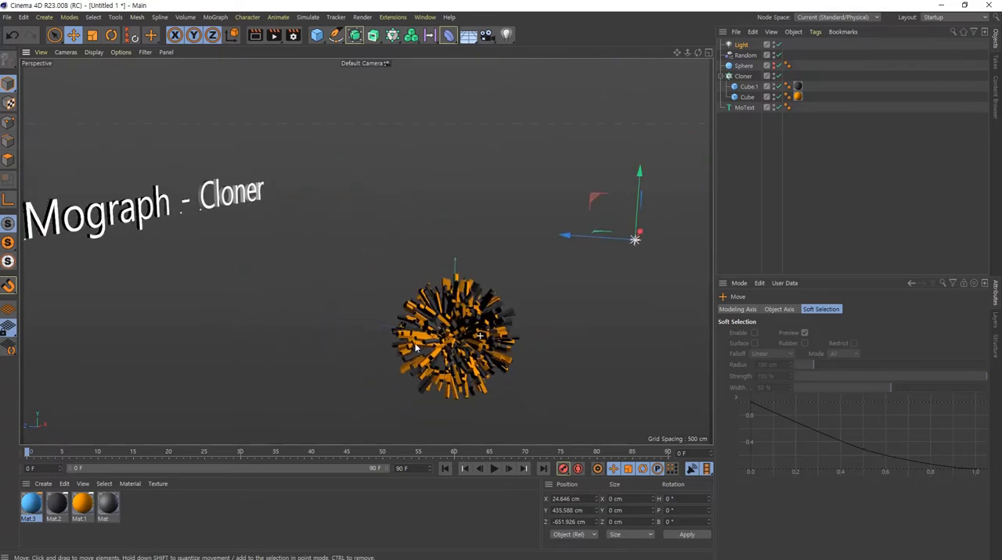
- Raise the light and shift it to one side of the clone ball, to about X -548 cm, Y 635 cm and Z -668 cm
left_click_drag(667, 122, 672, 87)
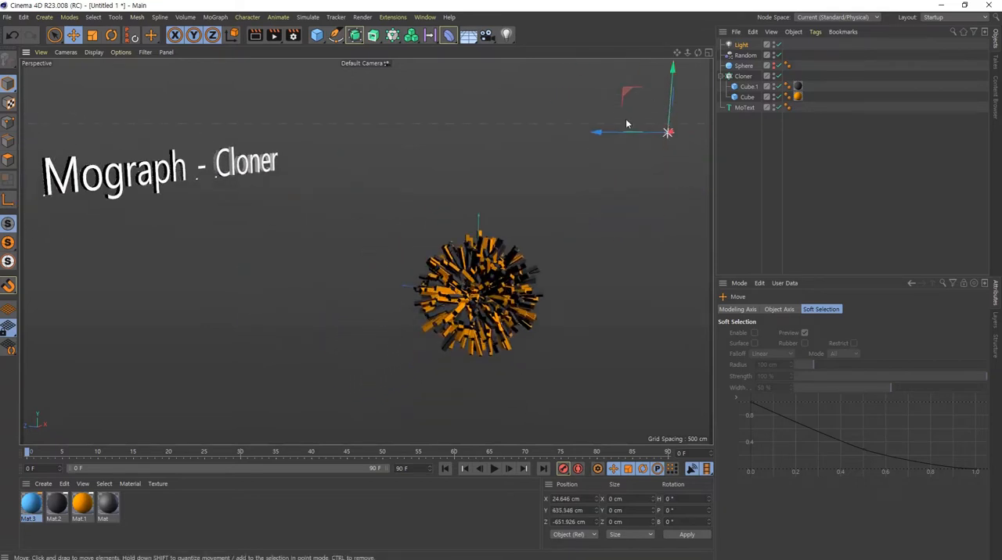
left_click_drag(600, 133, 582, 134)
mouse_move(462, 319)
left_mouse_down("alt")
mouse_move(442, 322)
mouse_move(509, 321)
mouse_move(393, 287)
mouse_move(399, 258)
mouse_move(298, 282)
mouse_move(555, 337)
mouse_move(331, 373)
mouse_move(372, 391)
mouse_move(306, 394)
left_mouse_up("alt")
mouse_move(440, 366)
left_mouse_down("alt")
mouse_move(462, 284)
mouse_move(519, 266)
left_mouse_up("alt")
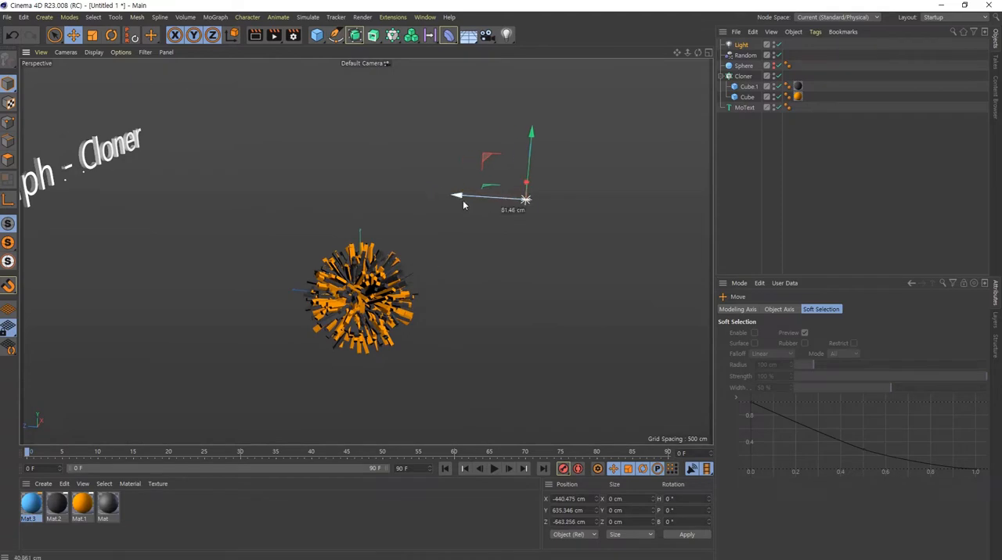
mouse_move(384, 301)
left_mouse_down("alt")
mouse_move(240, 282)
mouse_move(225, 310)
left_mouse_up("alt")
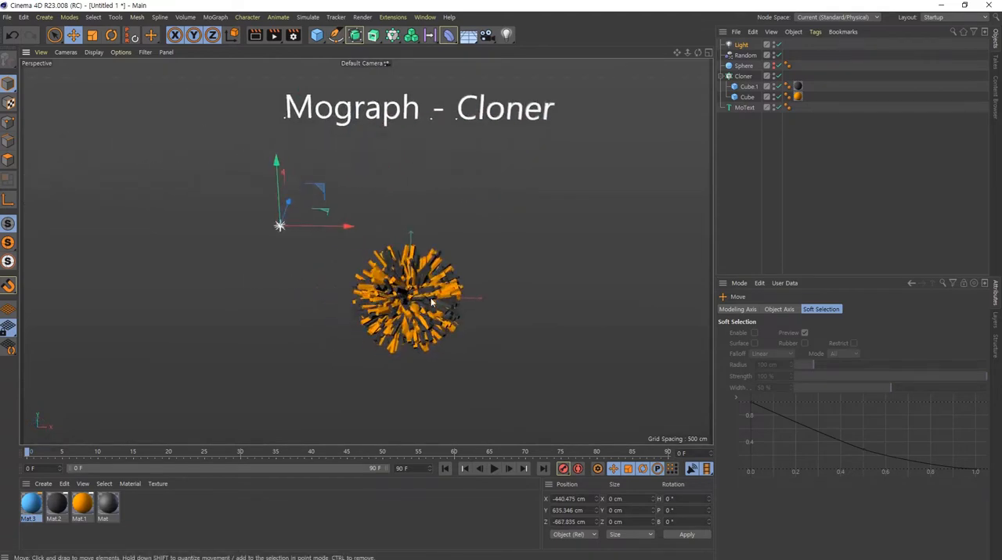
middle_click_drag(418, 302, 371, 296, "alt")
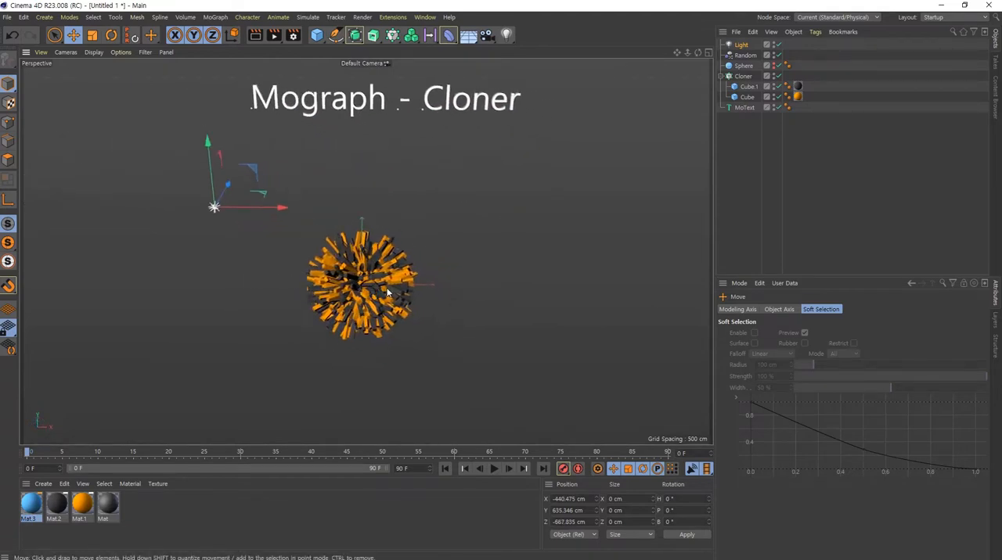
left_click_drag(280, 211, 242, 209)
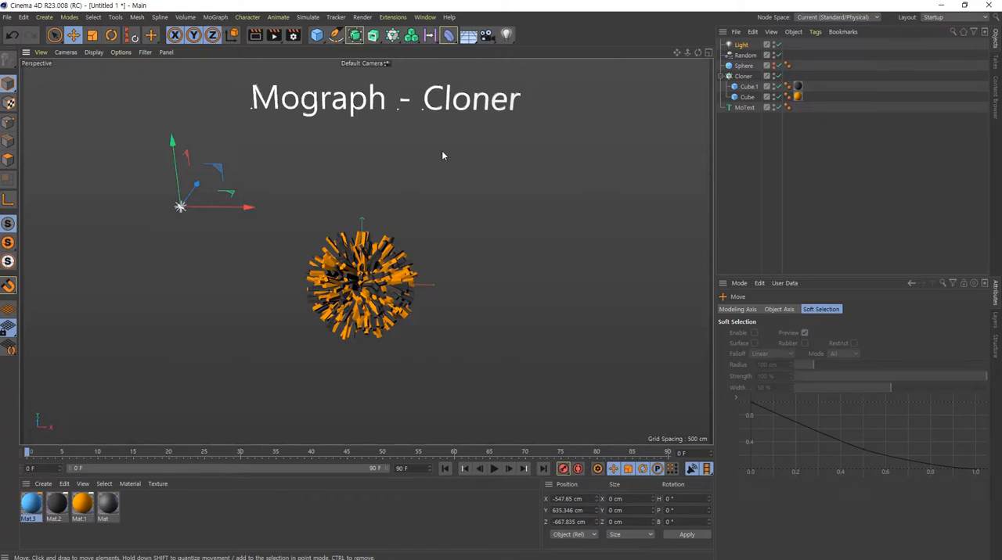
middle_click_drag(392, 268, 371, 275, "alt")
left_click_drag(370, 272, 352, 283, "alt")
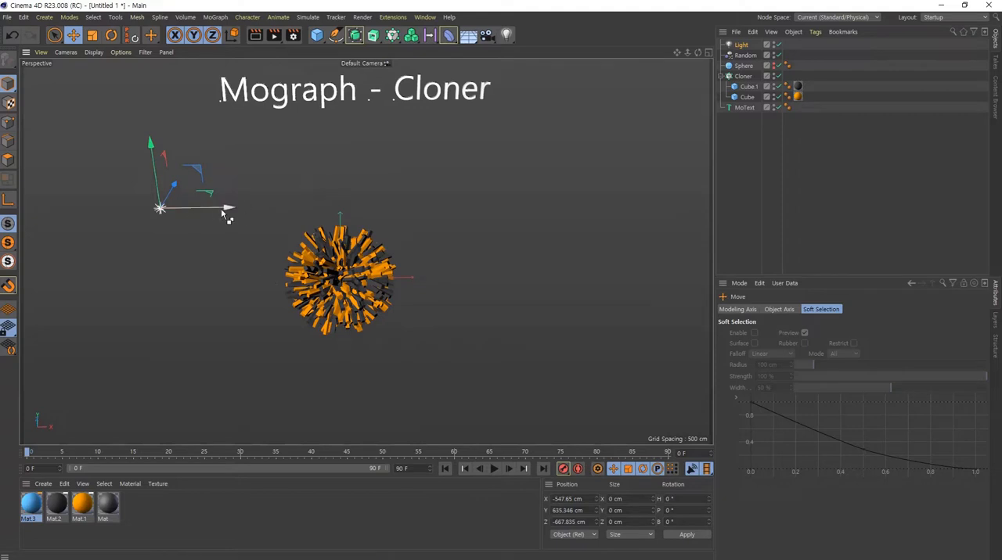
- Duplicate the light along the X axis to the other side of the clone ball, at about X 614 cm
left_click_drag(227, 208, 599, 266)
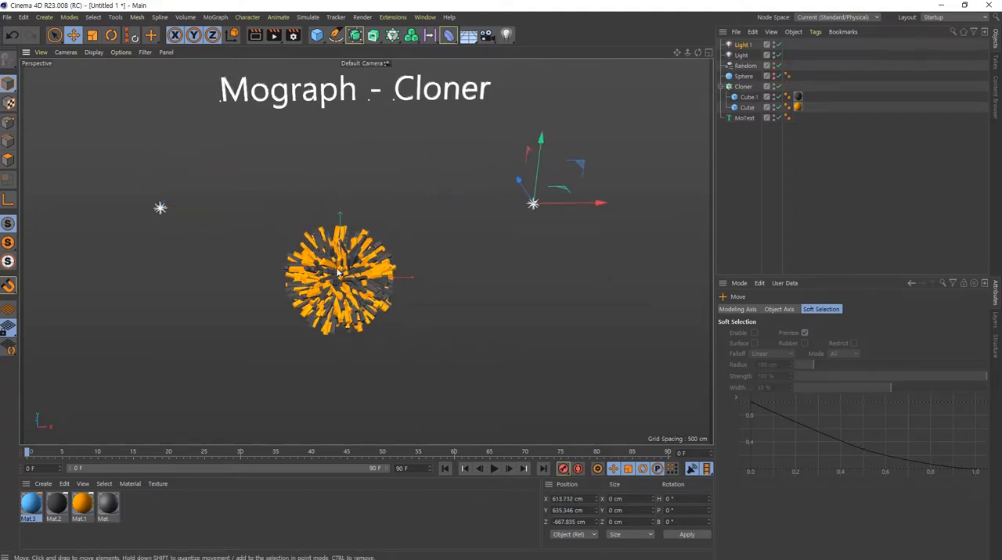
left_click_drag(356, 282, 342, 246, "alt")
middle_click_drag(342, 246, 390, 268, "alt")
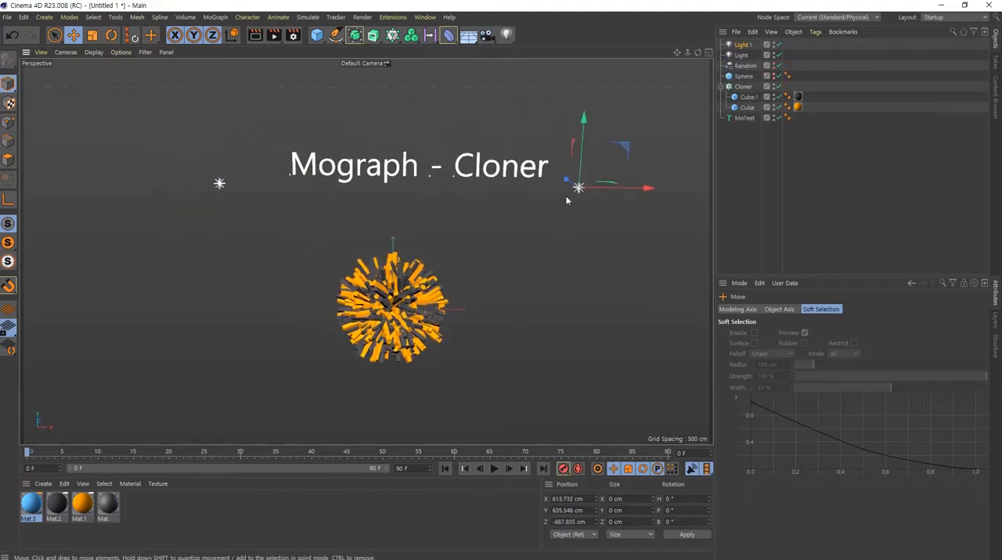
- Spread the two lights farther apart, with the original at about X -654 cm and the copy at about X 713 cm
left_click(218, 186)
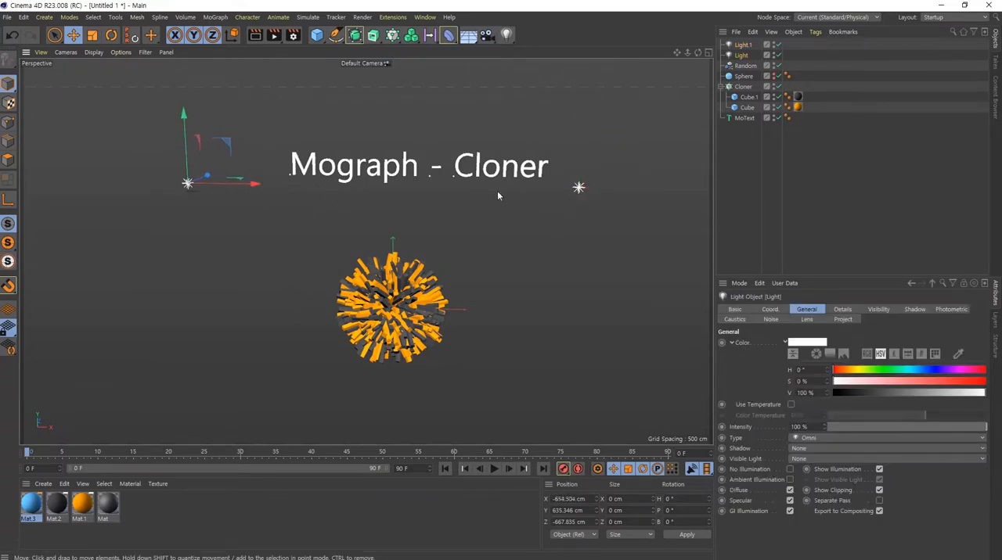
left_click(580, 188)
left_click_drag(649, 189, 680, 189)
left_click_drag(507, 269, 408, 337, "alt")
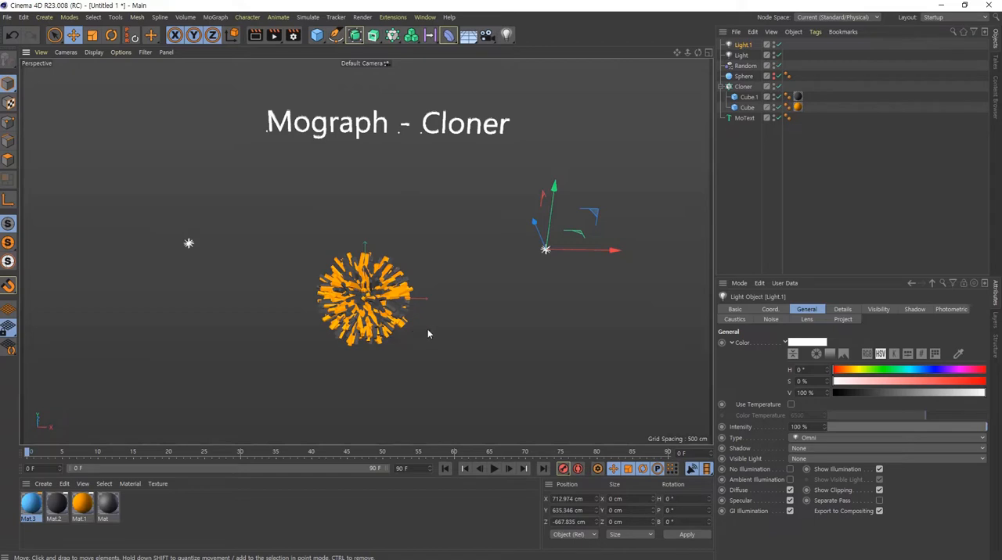
left_click_drag(371, 309, 266, 319, "alt")
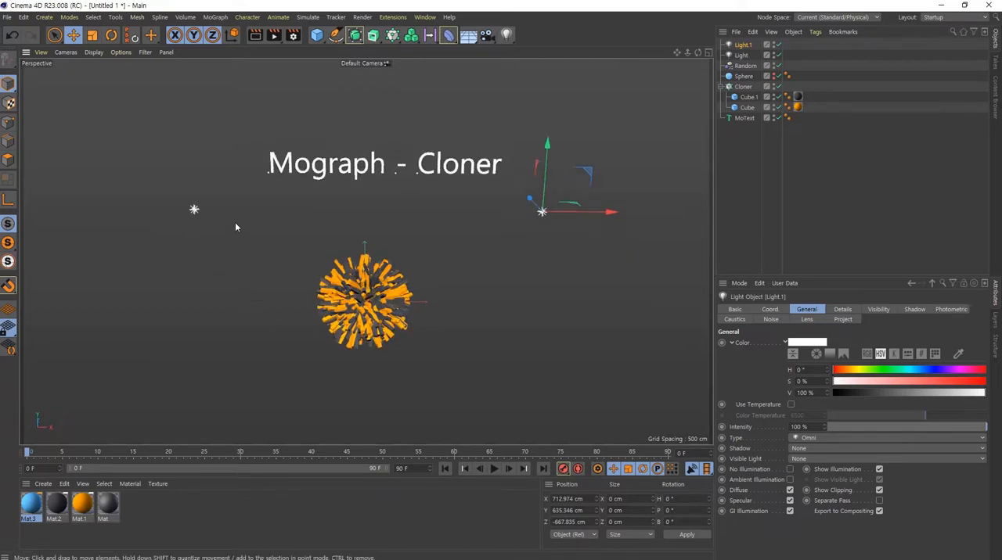
left_click_drag(196, 203, 171, 173, "ctrl")
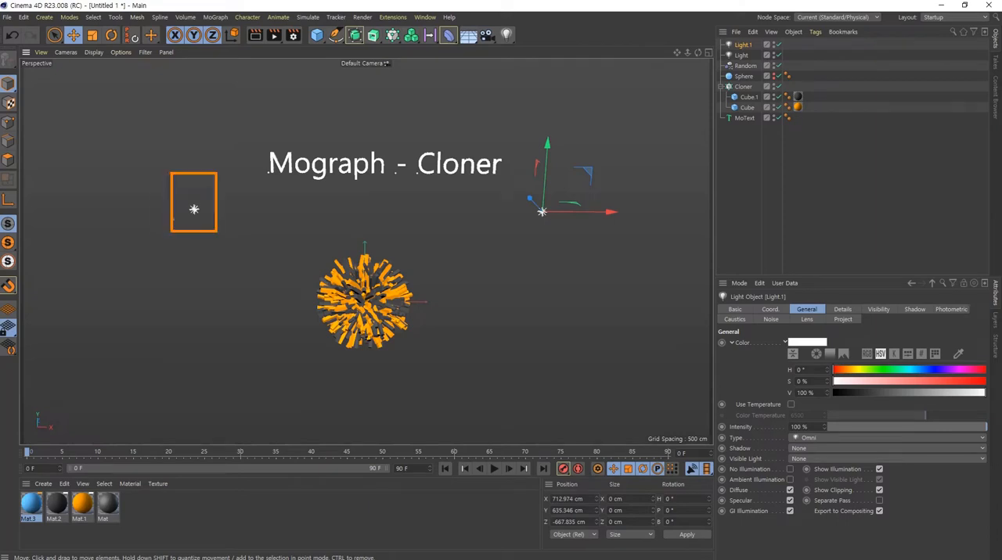
mouse_move(180, 257)
left_mouse_down()
mouse_move(222, 255)
mouse_move(233, 266)
left_mouse_up()
mouse_move(562, 237)
left_mouse_down()
mouse_move(555, 205)
mouse_move(557, 231)
left_mouse_up()
mouse_move(551, 264)
left_mouse_down()
mouse_move(535, 275)
mouse_move(533, 303)
left_mouse_up()
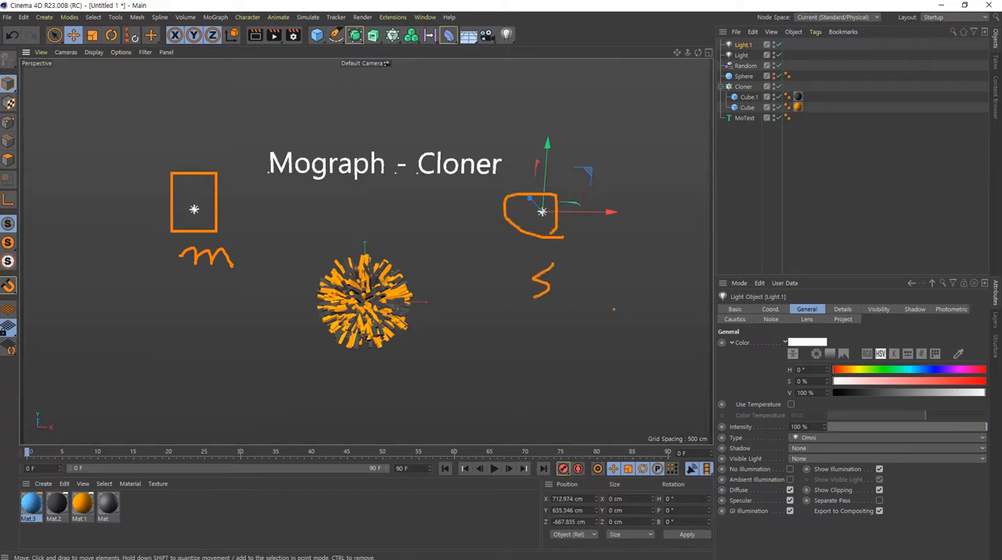
- Rename the original light "main" and set its intensity to 70%
left_click(742, 56)
double_click(741, 55)
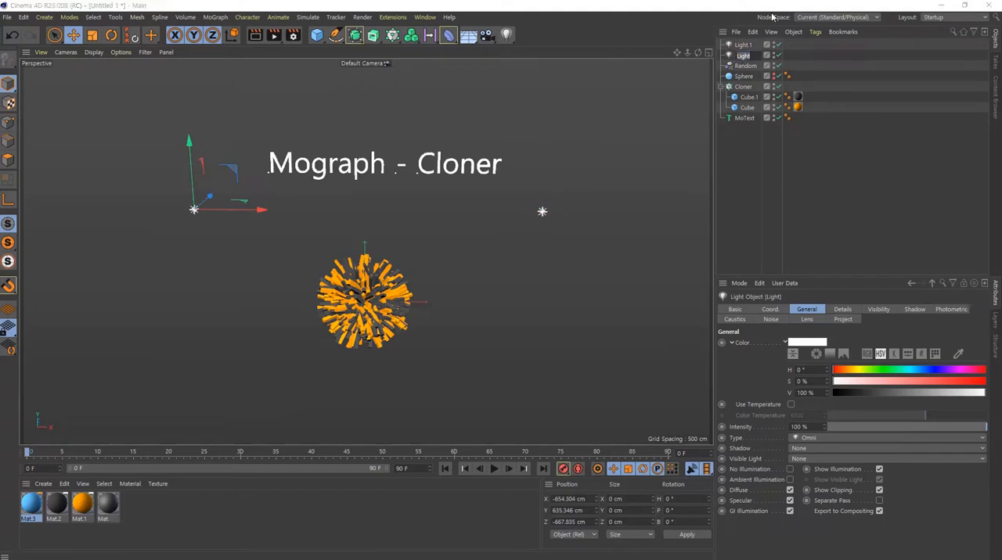
type("main")
key("Return")
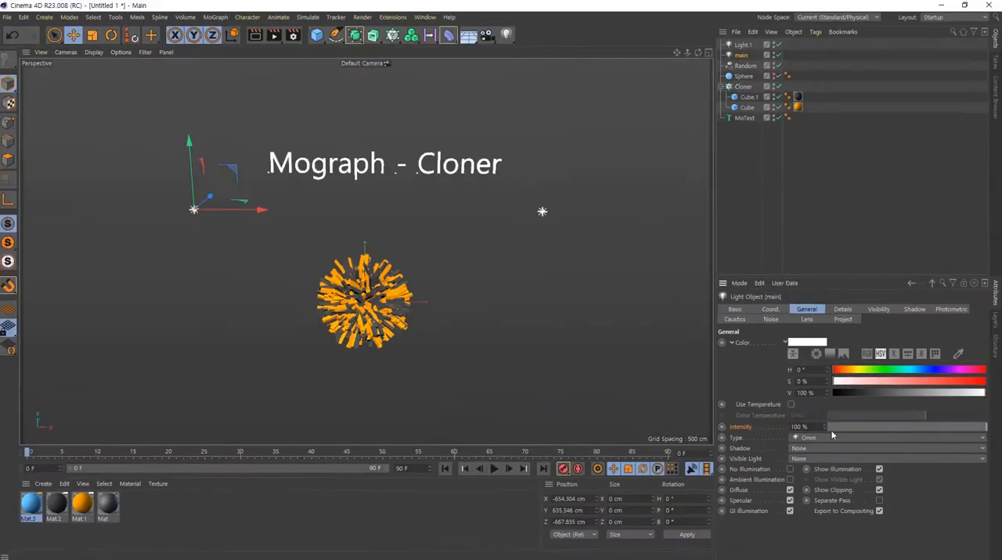
left_click_drag(789, 423, 699, 351)
type("70")
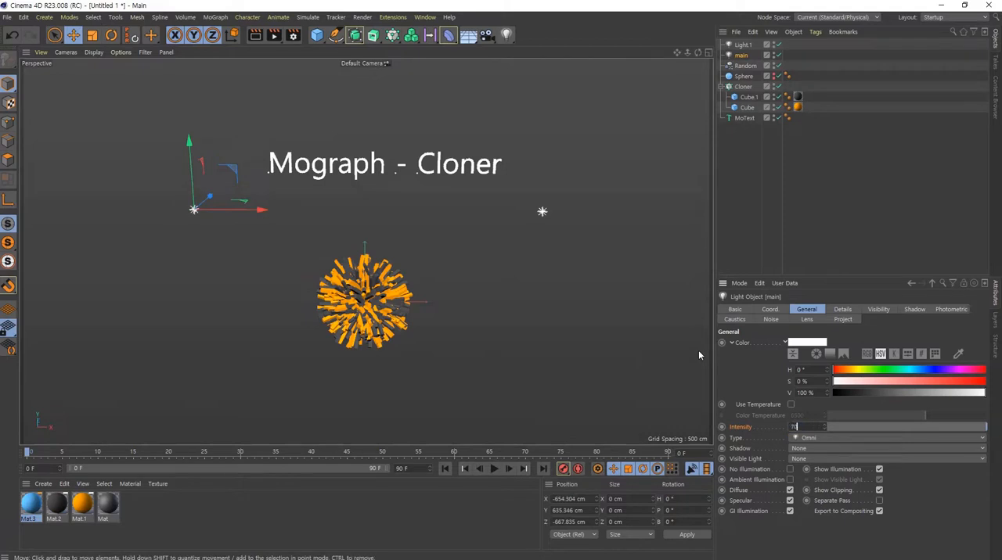
key("Return")
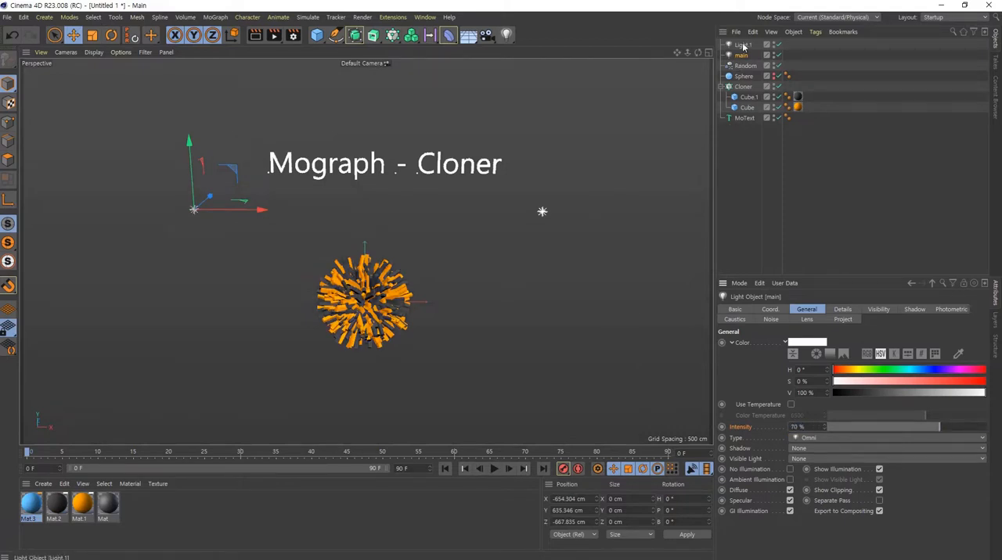
- Rename the duplicated light "sub", lower its intensity to about 32%, and check the lighting from the side
left_click(541, 211)
type("sub")
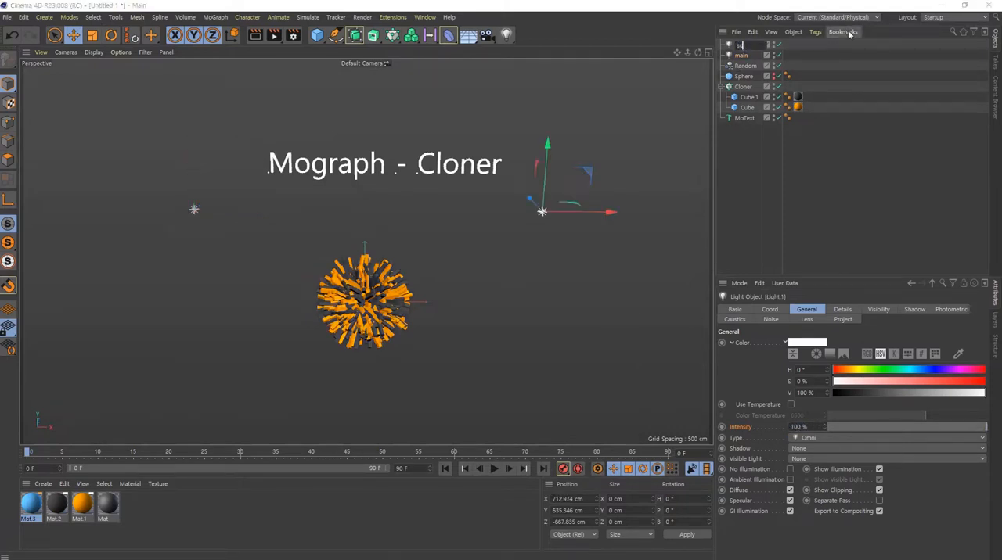
key("Return")
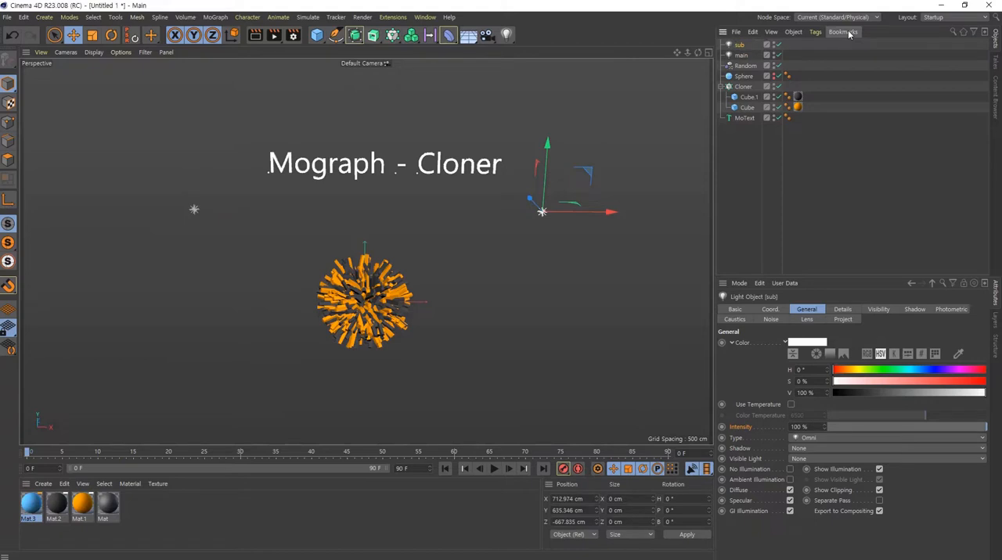
left_click(874, 427)
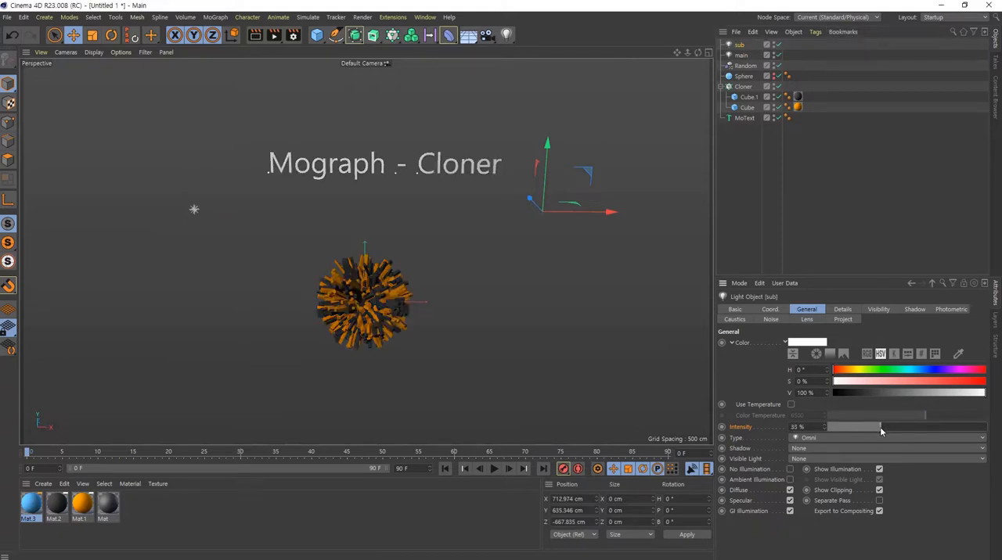
left_click_drag(882, 427, 878, 429)
left_click_drag(438, 328, 545, 170, "alt")
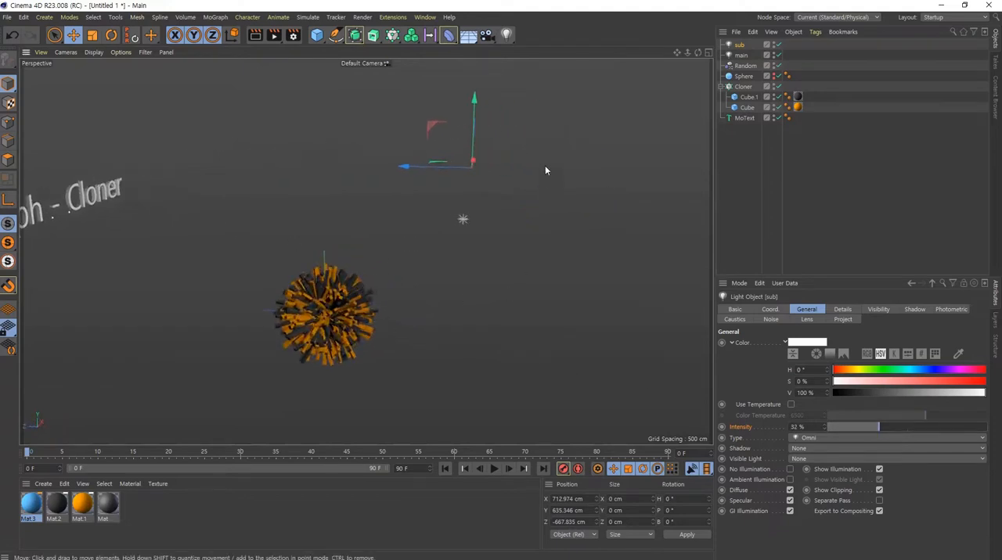
left_click_drag(291, 345, 512, 238, "alt")
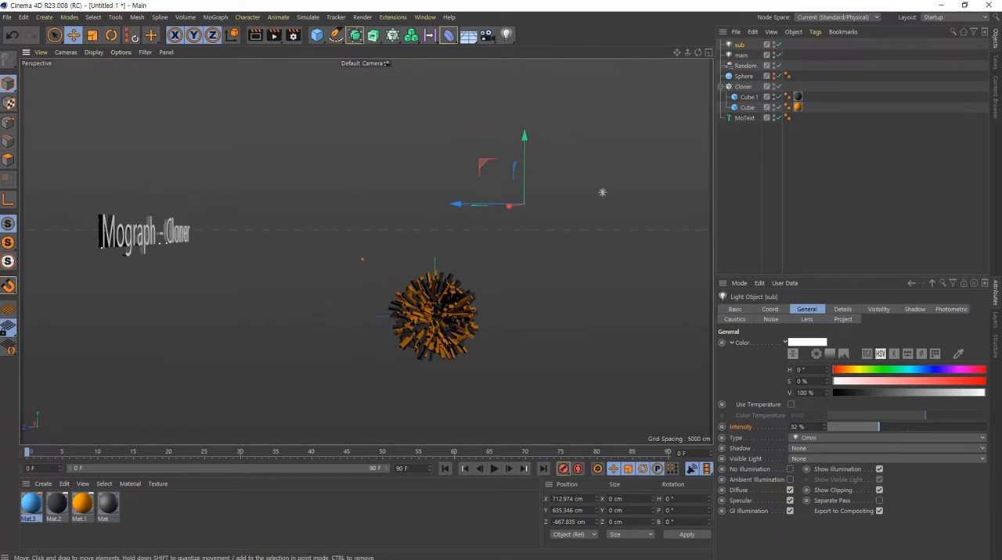
left_click_drag(534, 189, 614, 159, "ctrl+shift")
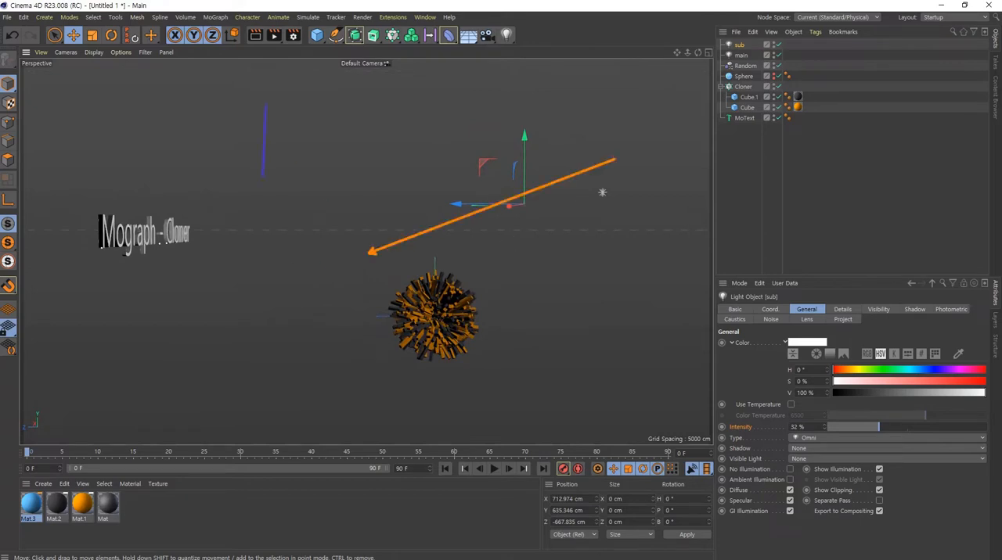
left_click_drag(265, 176, 265, 430, "ctrl+shift")
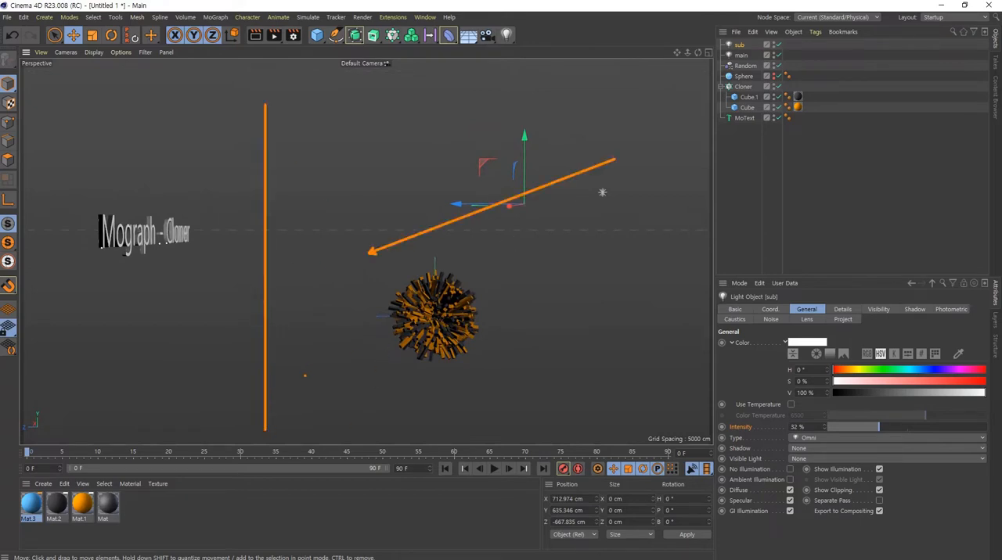
left_click_drag(382, 356, 290, 392, "ctrl+shift")
key("Escape")
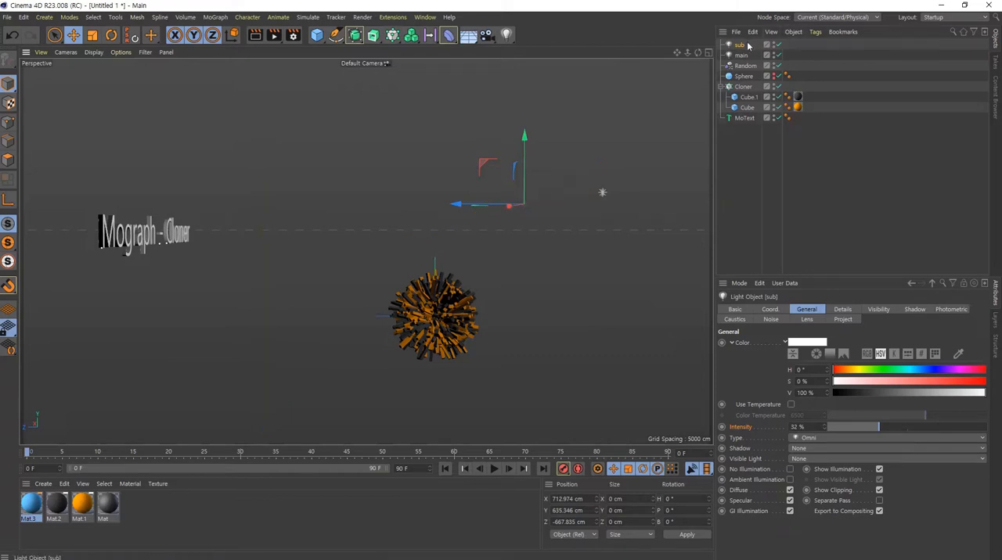
- Duplicate the sub light and move the copy behind and below the clone ball, to about Y -213 cm and Z 661 cm
left_click_drag(462, 242, 433, 302, "alt")
left_click_drag(466, 198, 261, 201, "ctrl")
left_click_drag(323, 123, 322, 263)
left_click_drag(445, 306, 485, 367, "alt")
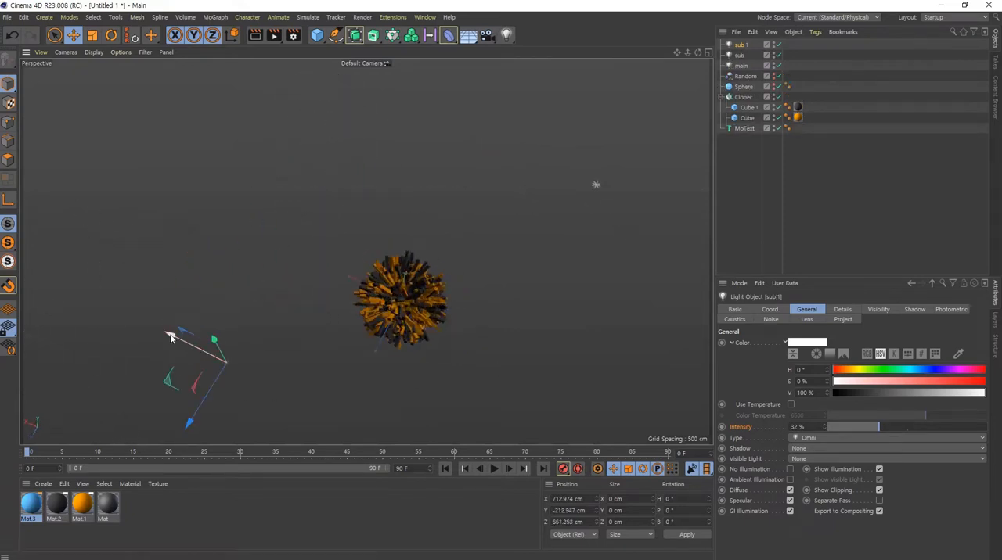
- Centre the copied sub light behind the clone ball at about X -11 cm and push it back to about Z 992 cm
left_click_drag(170, 338, 287, 398)
left_click_drag(405, 333, 311, 210, "alt")
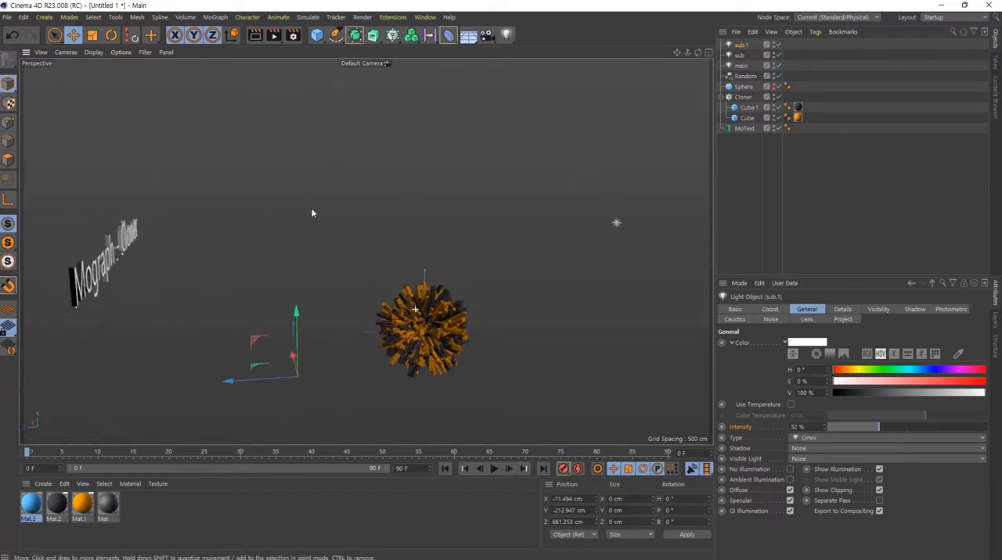
left_click_drag(233, 384, 162, 389)
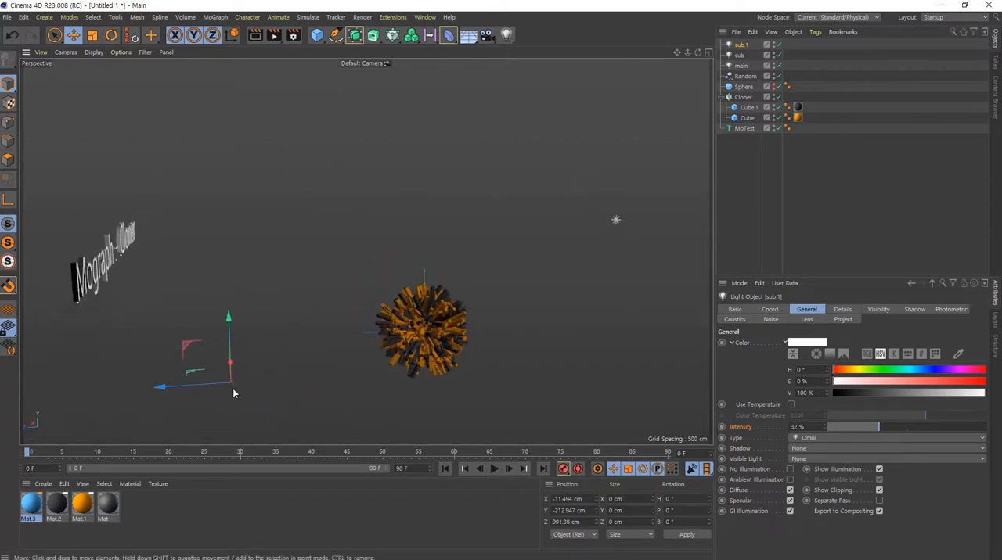
- Lower the rear sub light's intensity to 10% and check the clone ball's lighting from the front
left_click(849, 427)
left_click_drag(850, 430, 845, 429)
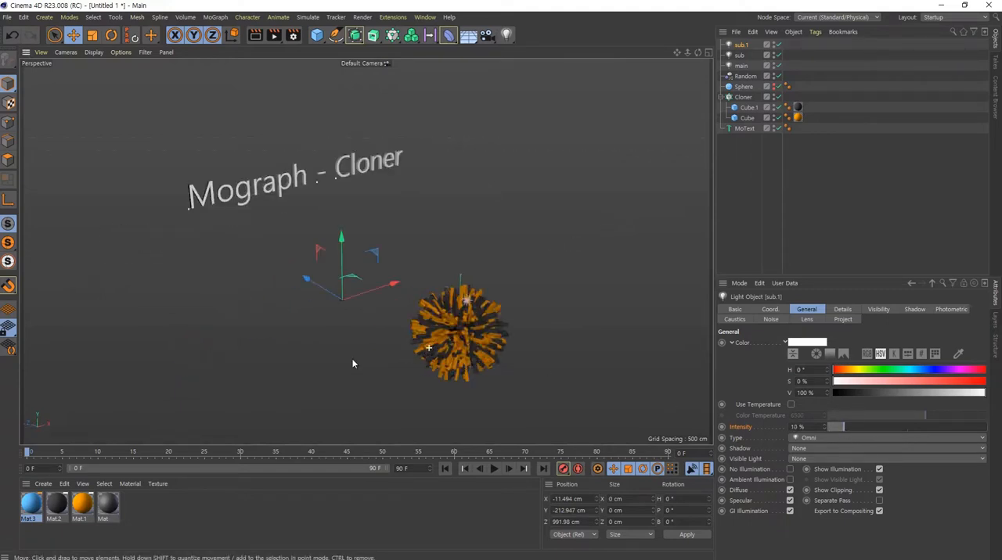
left_click_drag(352, 364, 371, 404, "alt")
left_click_drag(422, 367, 305, 283, "alt")
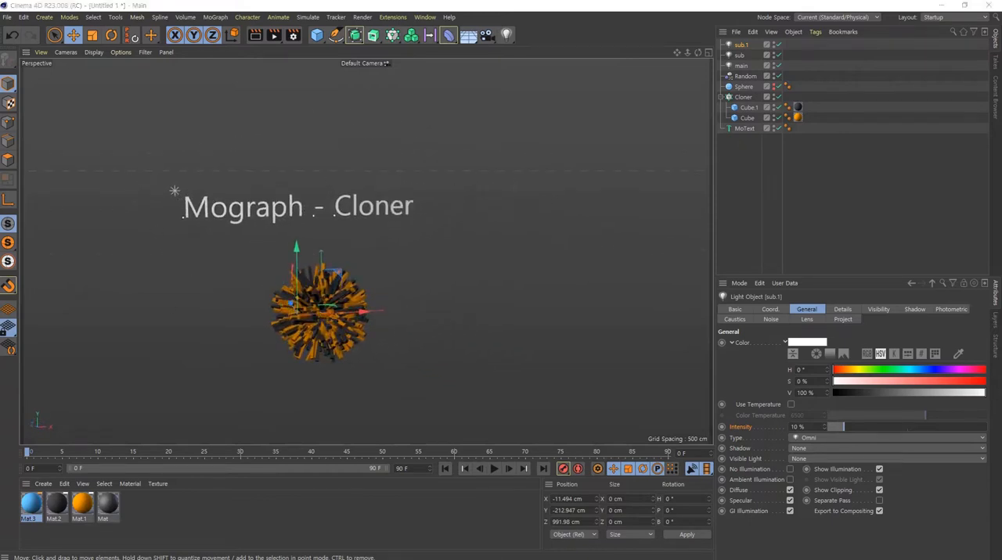
left_click_drag(333, 337, 311, 304, "alt")
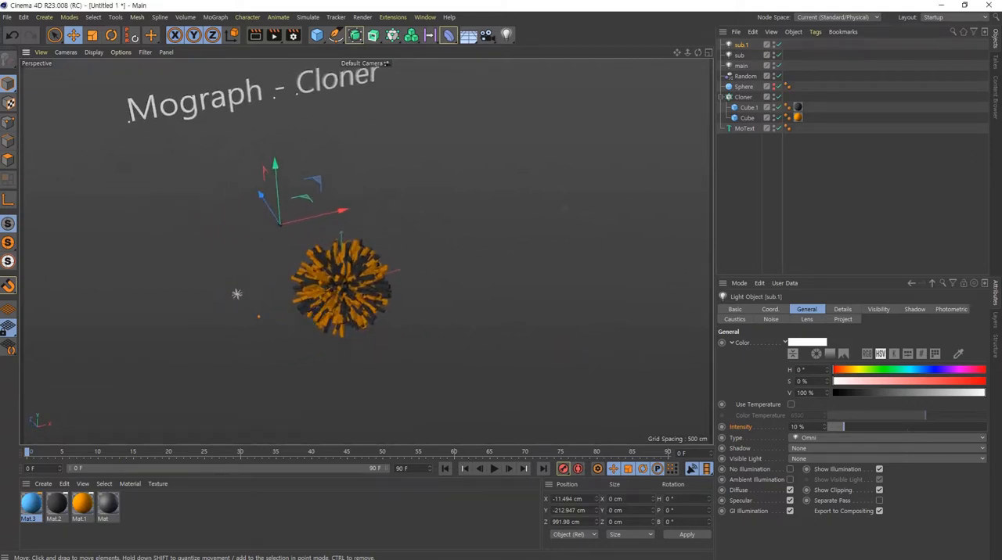
mouse_move(258, 332)
left_mouse_down()
mouse_move(250, 257)
mouse_move(257, 323)
left_mouse_up()
left_click_drag(244, 389, 295, 382)
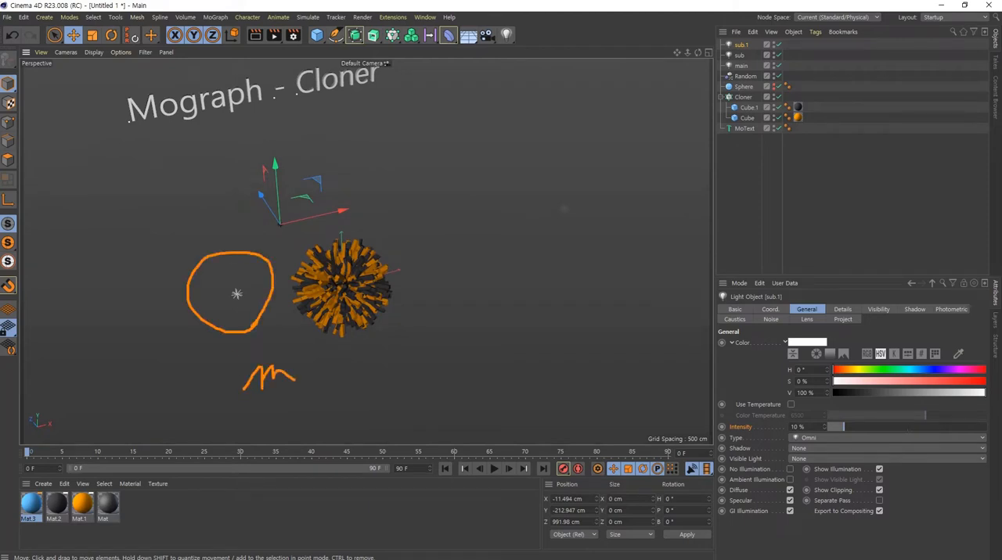
mouse_move(569, 246)
left_mouse_down()
mouse_move(548, 170)
mouse_move(599, 235)
left_mouse_up()
left_click_drag(570, 284, 521, 329)
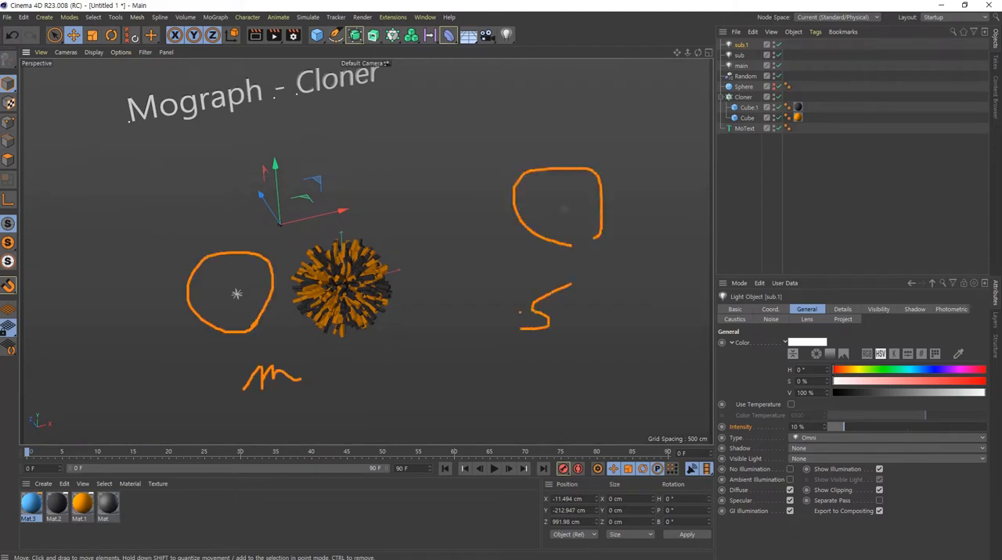
mouse_move(319, 247)
left_mouse_down()
mouse_move(254, 211)
mouse_move(287, 252)
left_mouse_up()
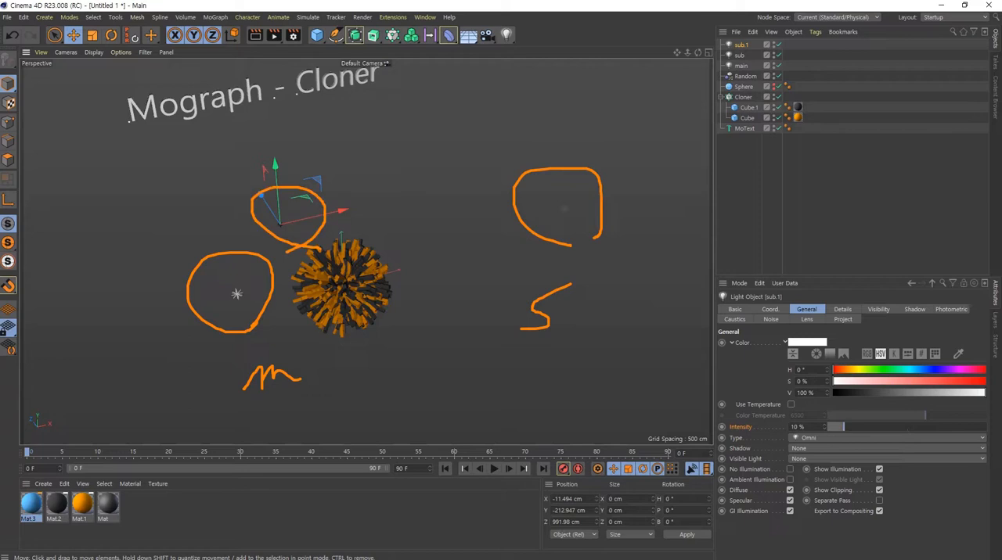
left_click_drag(347, 169, 361, 211)
left_click_drag(349, 170, 387, 204)
left_click(2, 335)
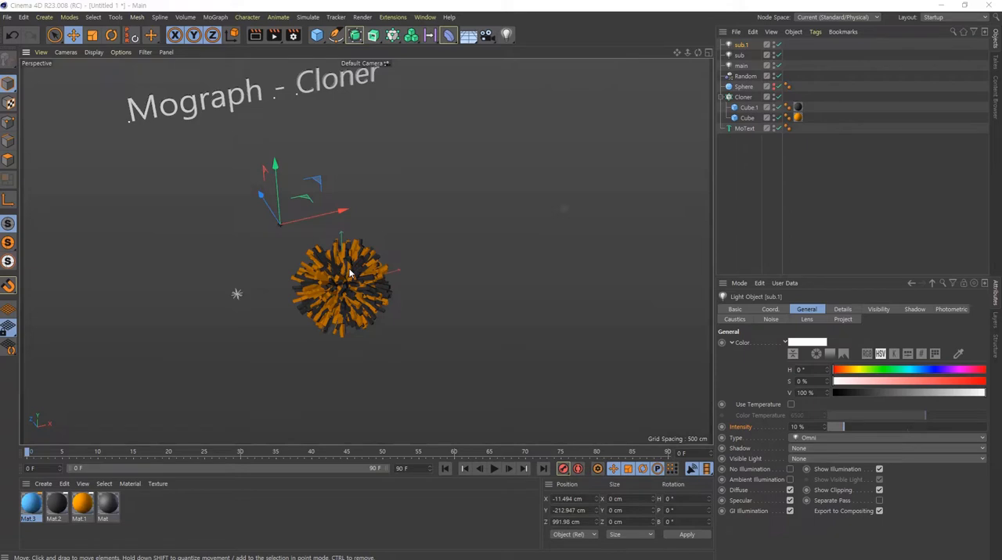
- Render the clone ball to the Picture Viewer, look over the render settings, and close the finished render
key("shift+r")
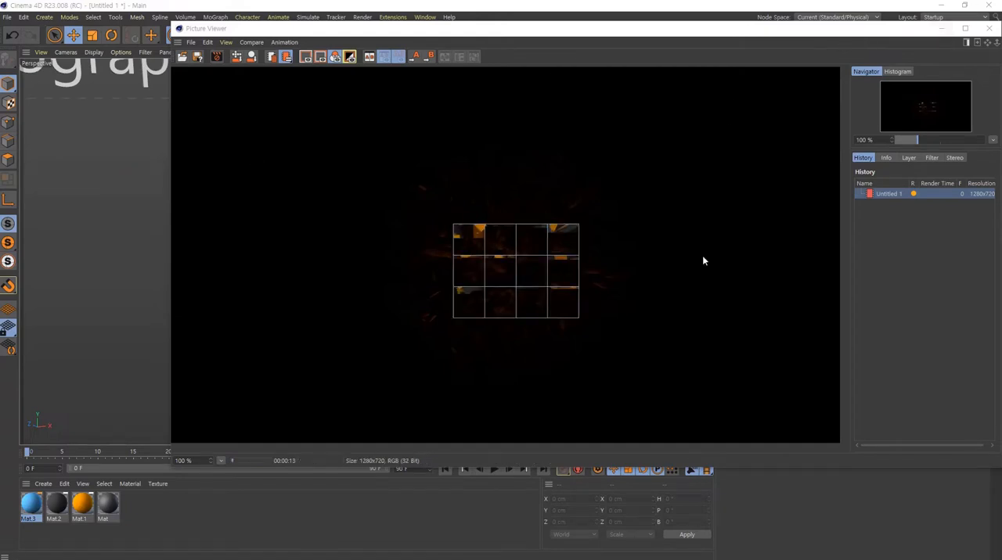
double_click(295, 29)
left_click(294, 36)
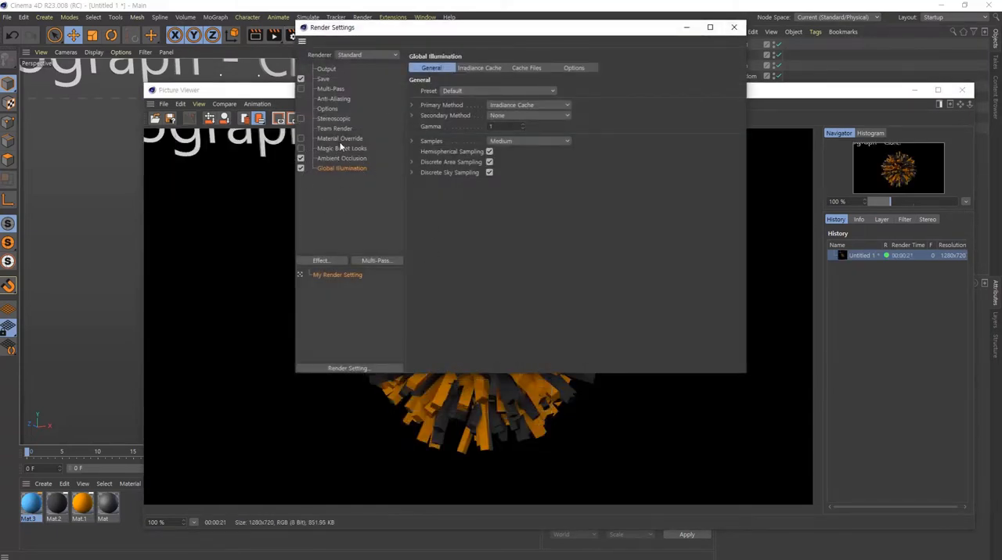
left_click(733, 27)
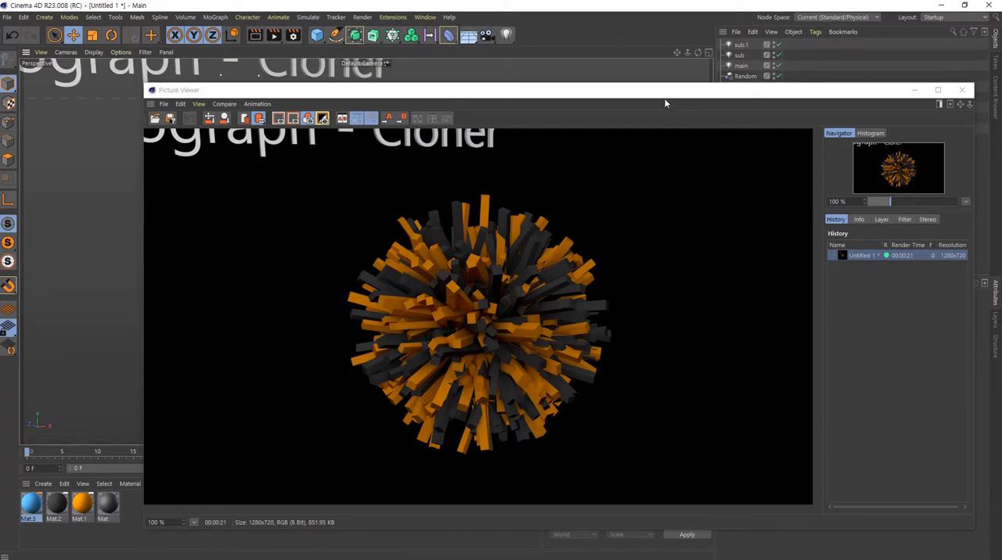
left_click_drag(663, 91, 593, 64)
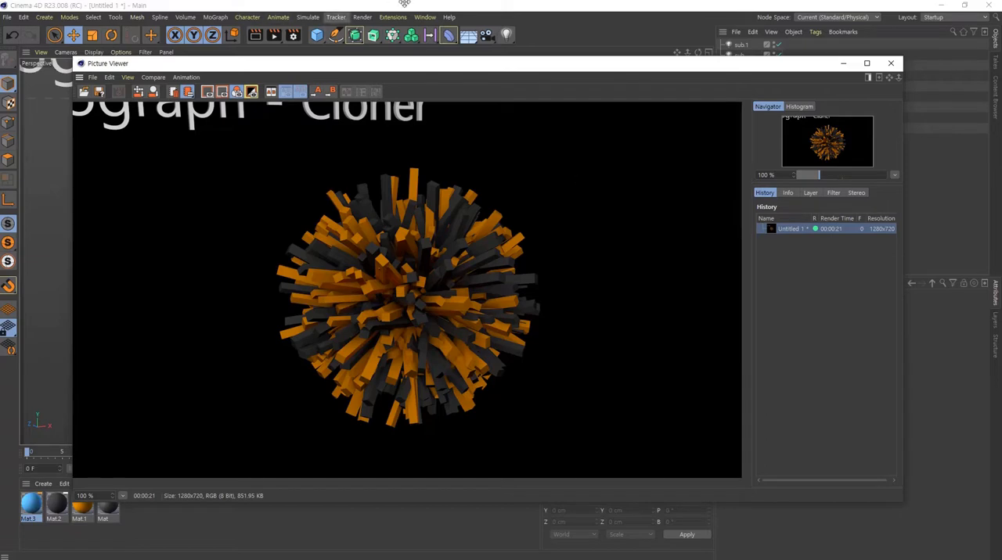
left_click(892, 64)
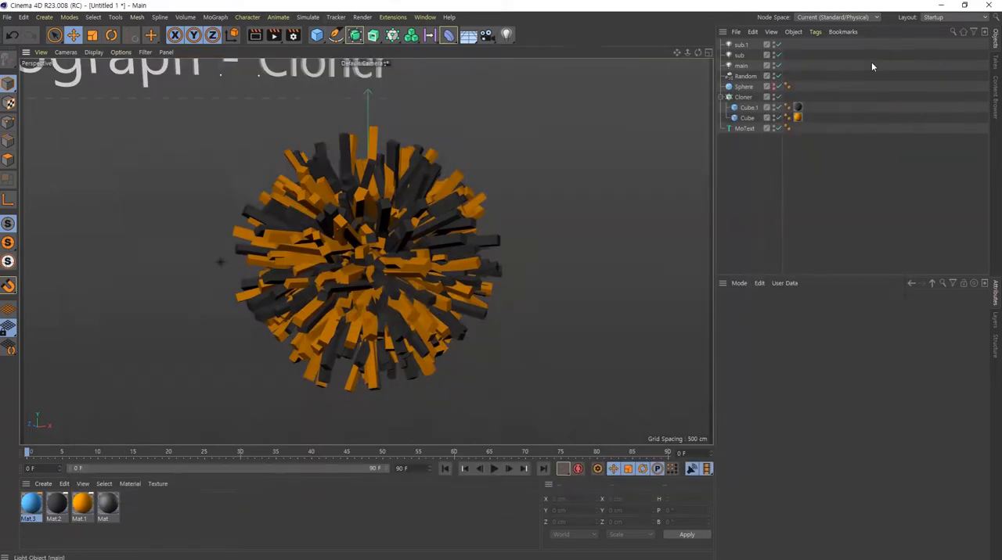
- Set the main light's shadow type to Shadow Maps (Soft)
left_click(748, 66)
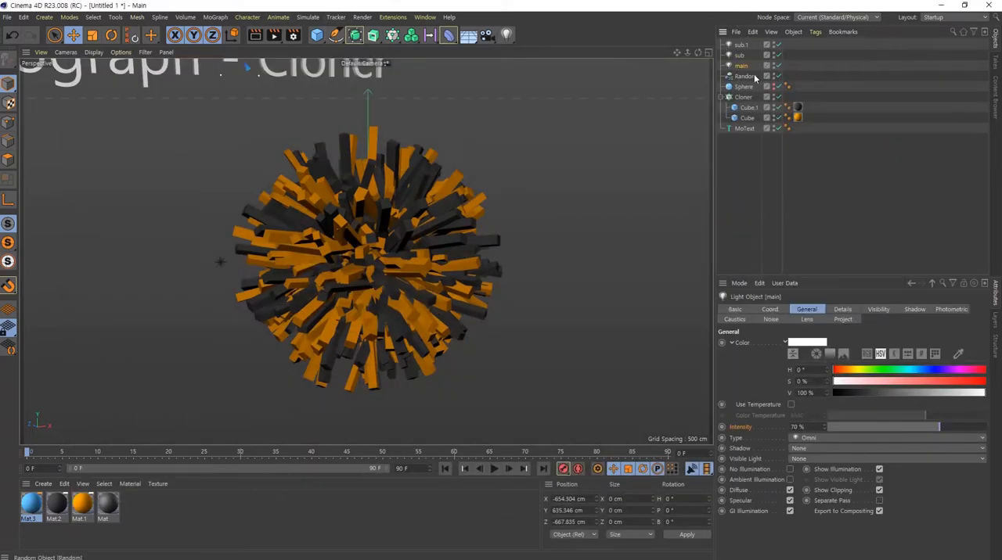
left_click(914, 310)
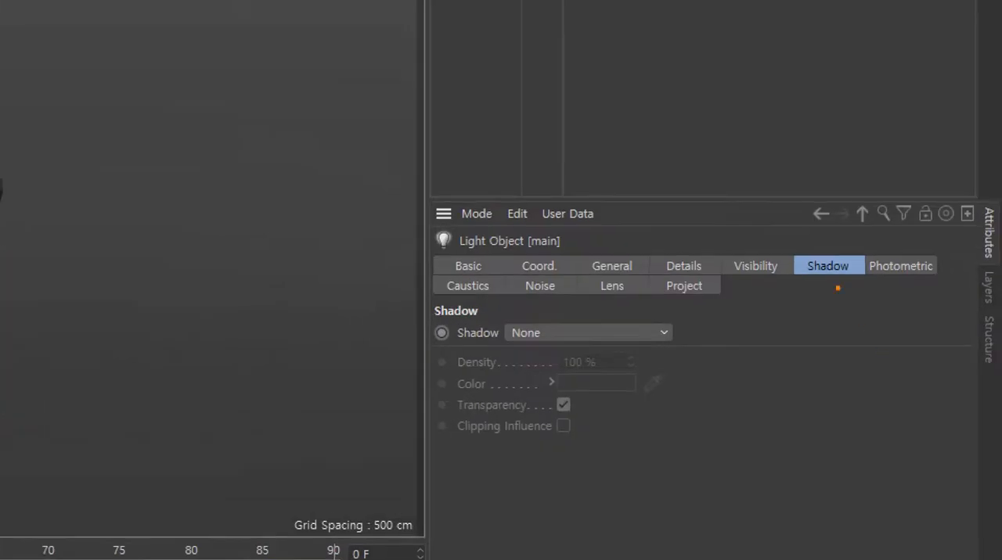
mouse_move(853, 289)
left_mouse_down()
mouse_move(775, 253)
mouse_move(880, 294)
left_mouse_up()
mouse_move(524, 340)
left_mouse_down()
mouse_move(426, 325)
mouse_move(551, 348)
left_mouse_up()
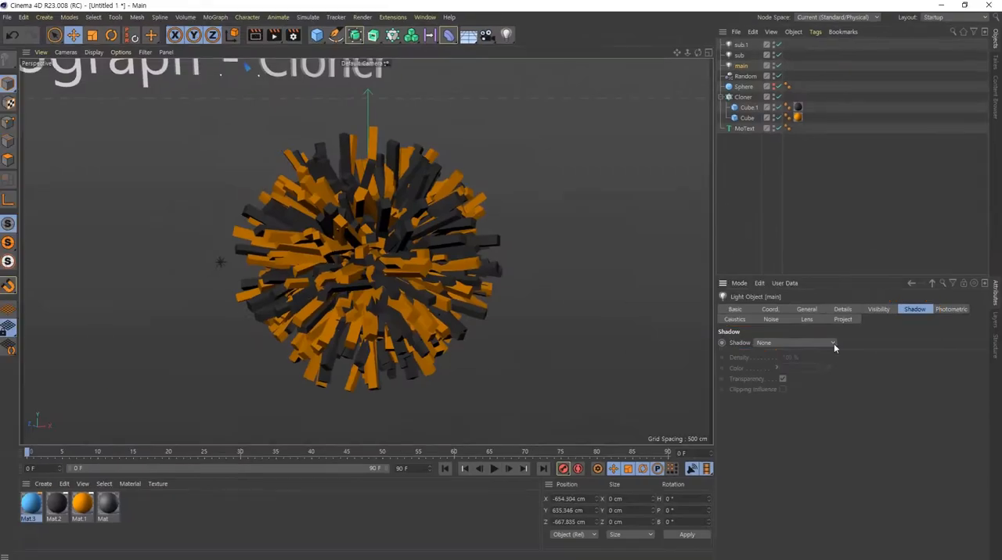
left_click(641, 333)
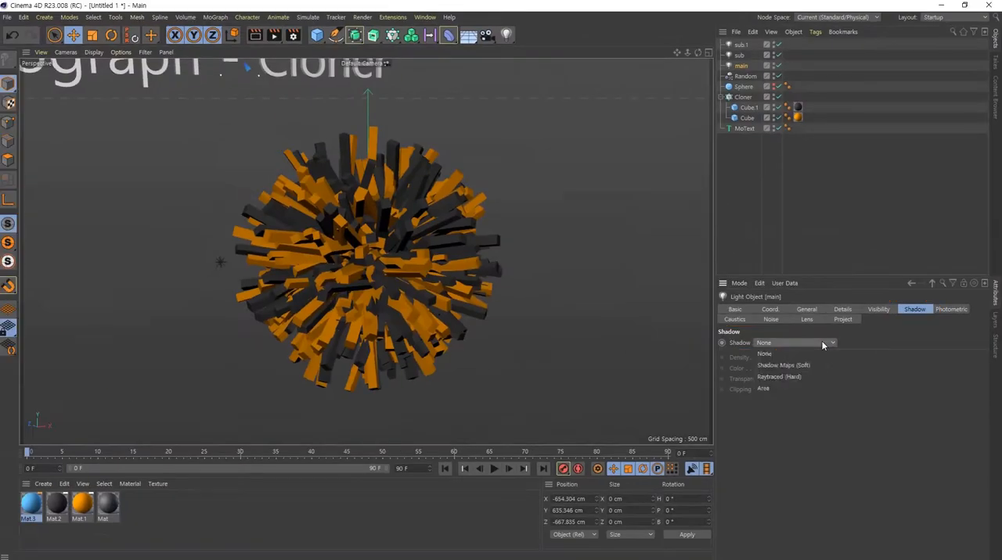
left_click(623, 382)
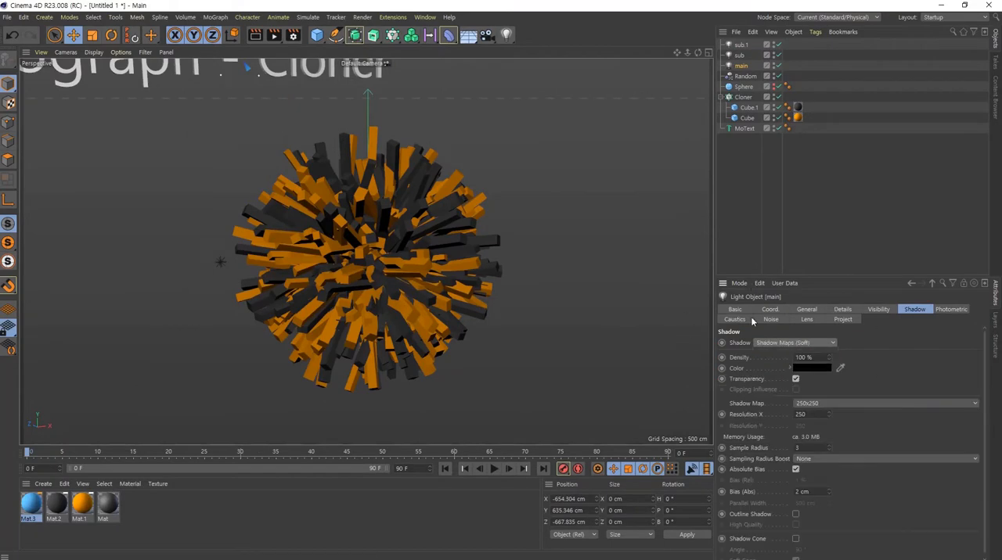
- Render the clone ball to the Picture Viewer again to check the soft shadows, and close the result
left_click(274, 36)
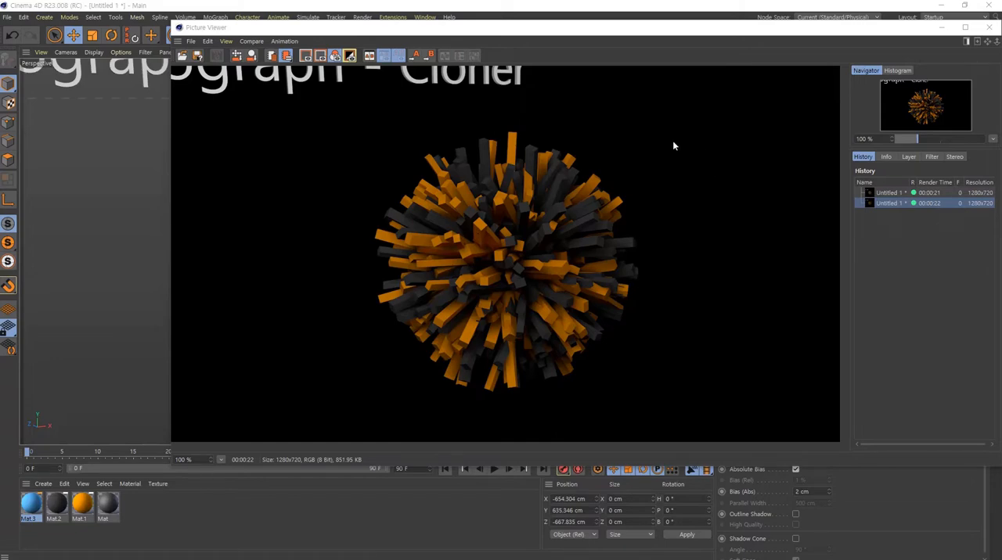
left_click_drag(890, 34, 811, 38)
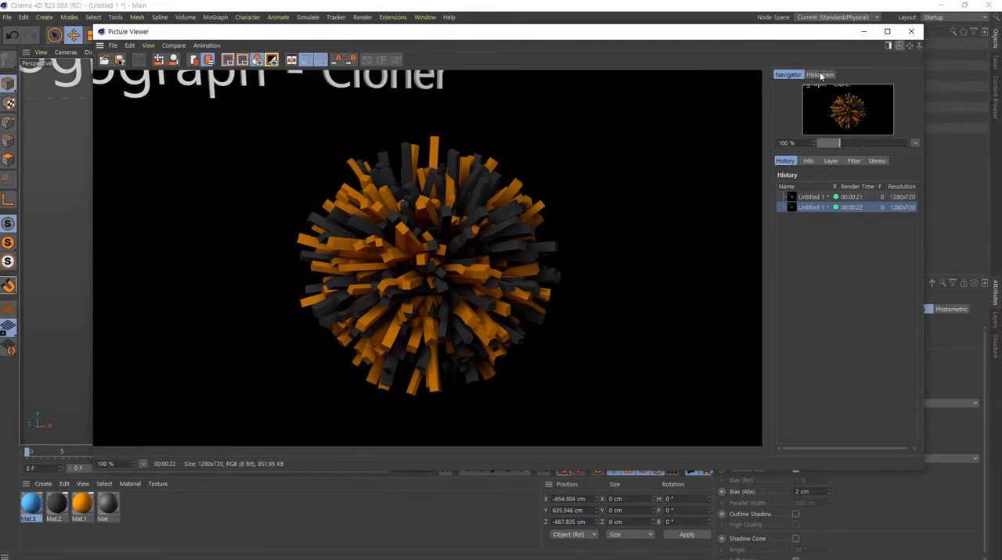
left_click(912, 32)
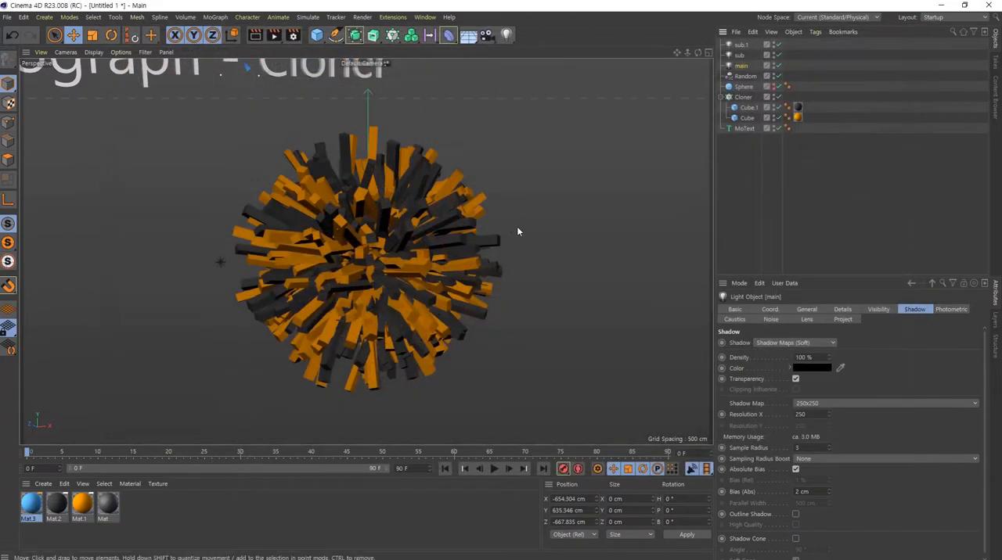
- Add a Floor object and lower it beneath the clone ball to about Y -338 cm
scroll(317, 274, "down", 6)
mouse_move(374, 251)
left_mouse_down("alt")
mouse_move(479, 272)
mouse_move(505, 392)
mouse_move(310, 266)
mouse_move(372, 240)
left_mouse_up("alt")
scroll(427, 287, "up", 6)
left_click_drag(412, 293, 379, 293, "alt")
middle_click_drag(379, 293, 445, 274, "alt")
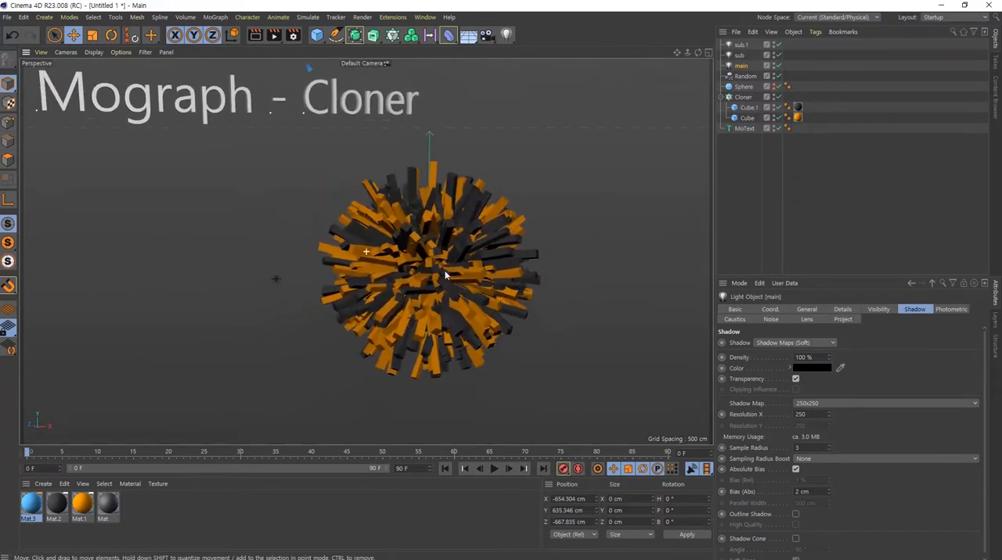
scroll(366, 252, "down", 3)
middle_click_drag(366, 252, 460, 313, "alt")
left_click_drag(460, 315, 225, 255, "alt")
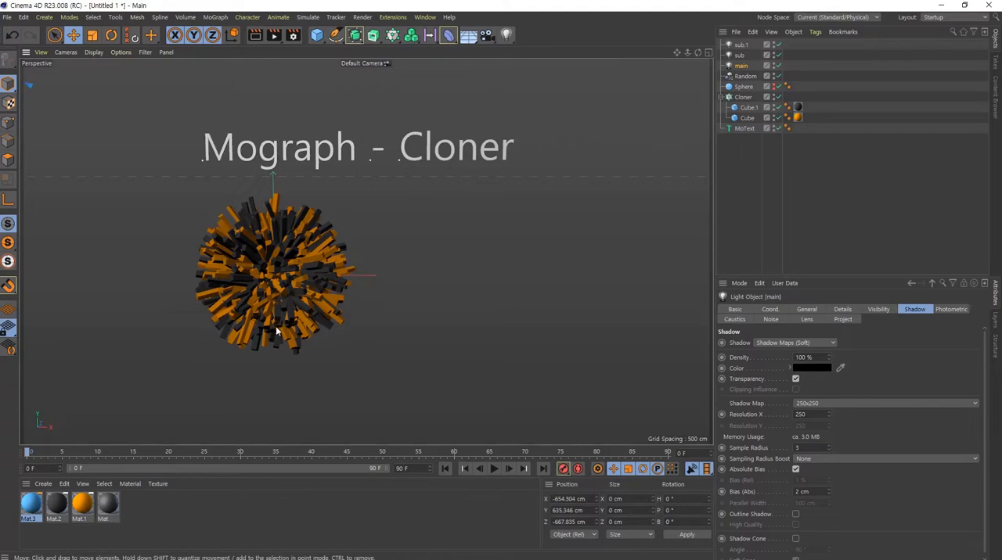
left_click_drag(276, 326, 329, 258, "alt")
left_click(468, 36)
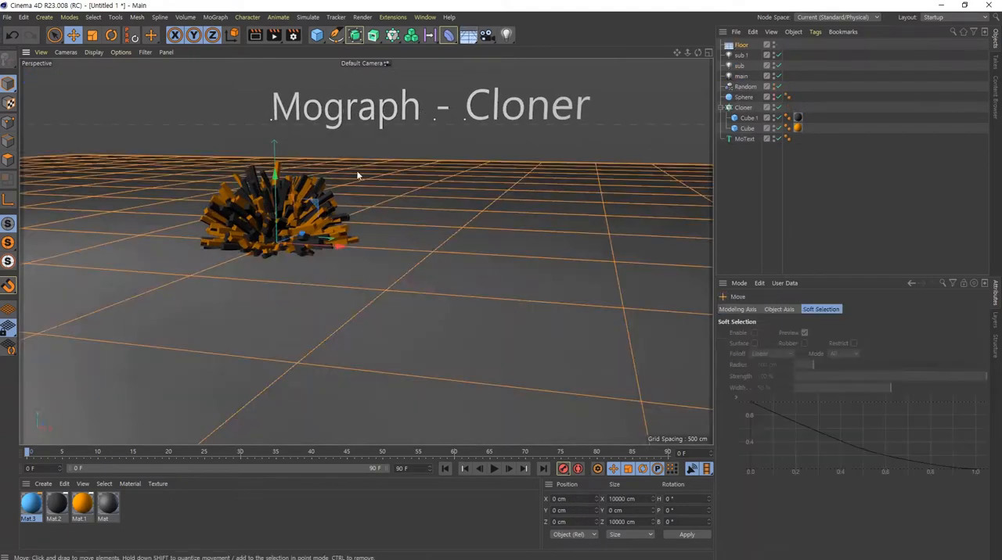
left_click_drag(277, 171, 276, 338)
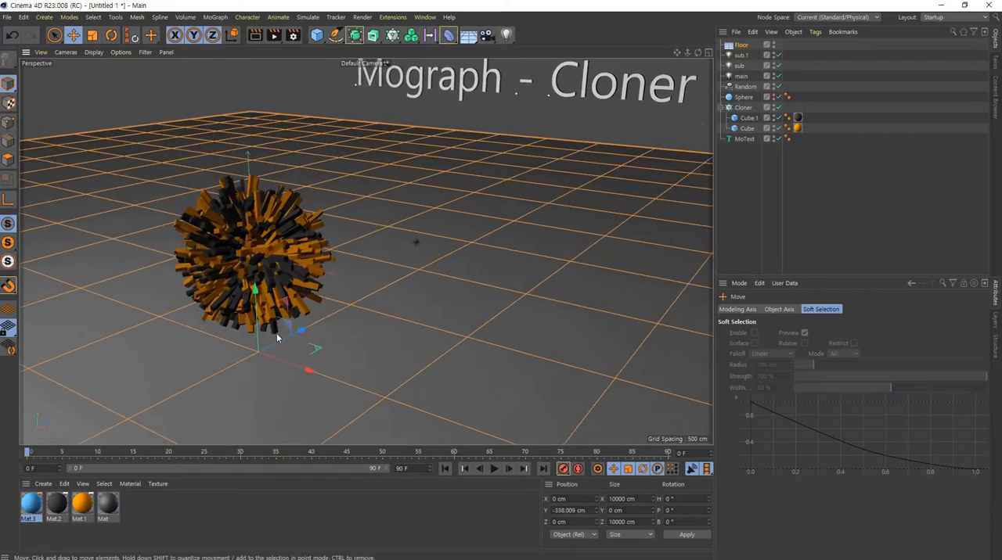
- Frame the clone ball above the floor, render it to the Picture Viewer to check its cast shadow, and close the result
scroll(264, 282, "up", 3)
left_click_drag(239, 274, 269, 275, "alt")
middle_click_drag(269, 276, 280, 229, "alt")
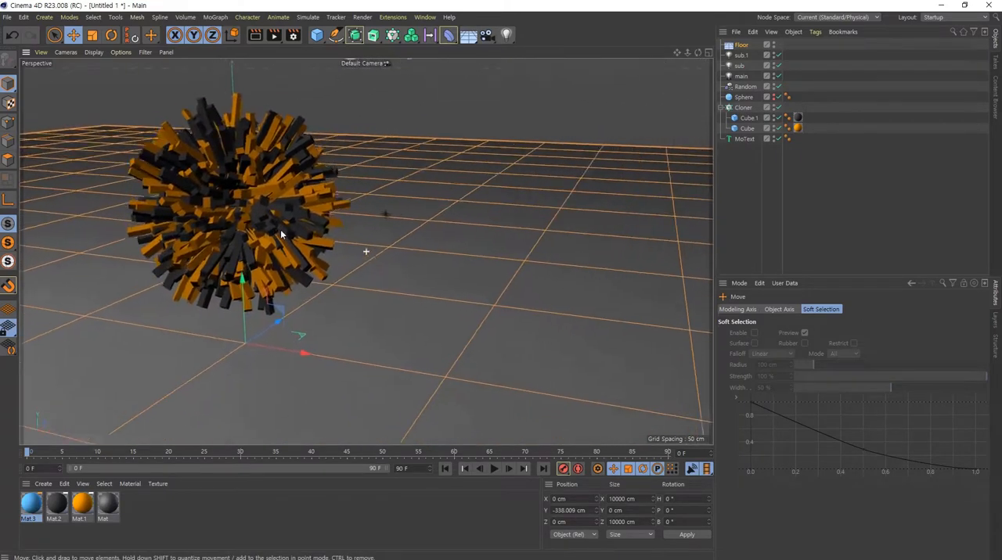
left_click_drag(280, 230, 244, 227, "alt")
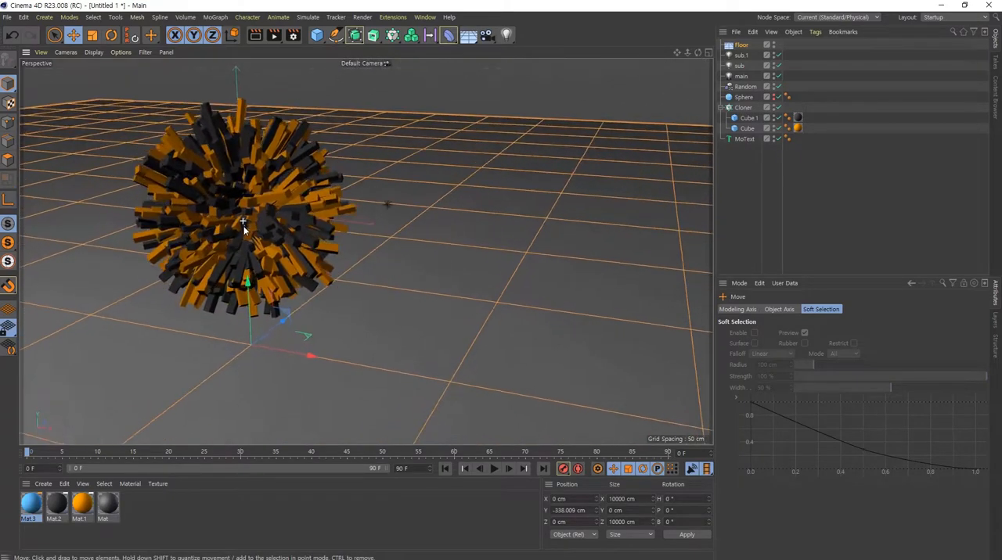
left_click(274, 35)
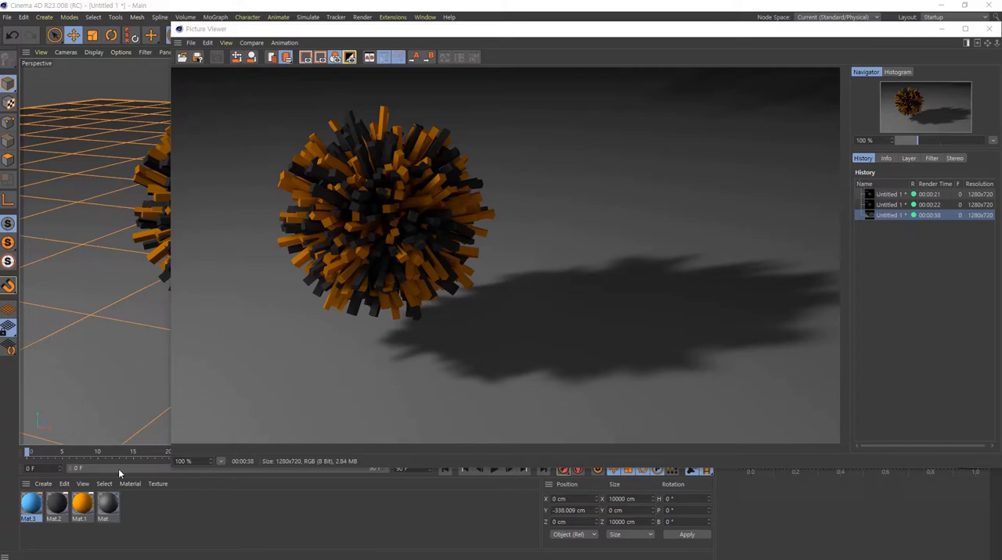
left_click(988, 28)
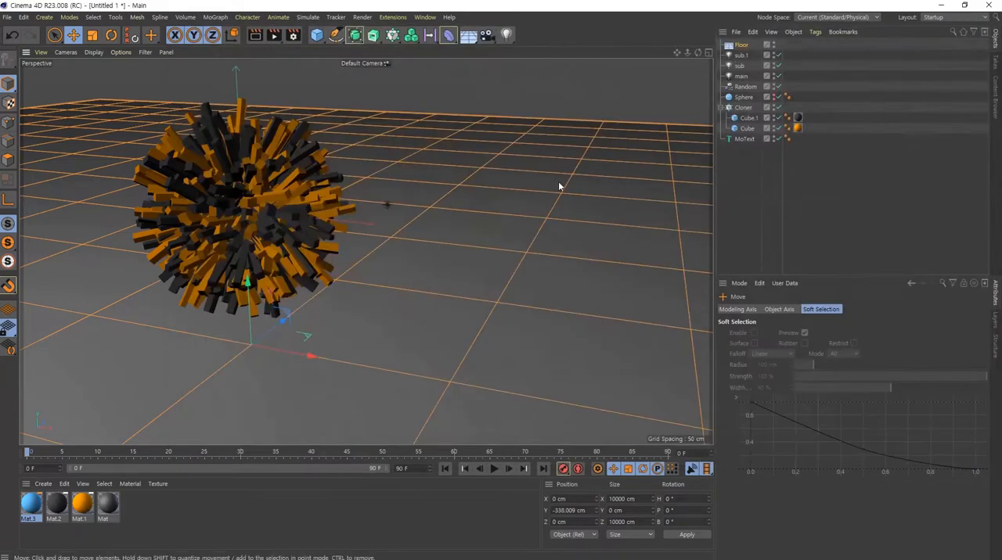
- Disable the sub.1, sub and main lights
left_click(740, 56)
left_click(742, 77, "shift")
left_click(779, 56)
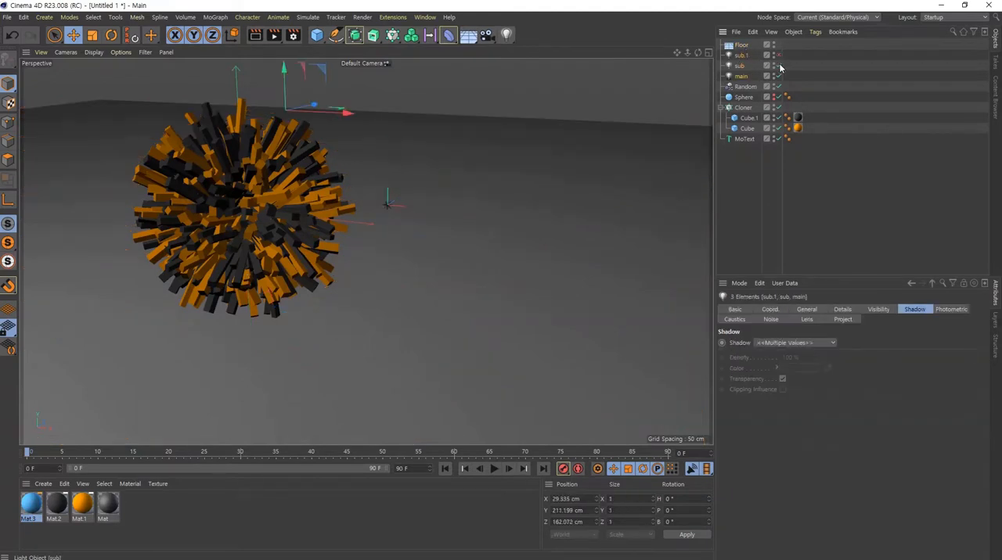
left_click(779, 65)
left_click(779, 76)
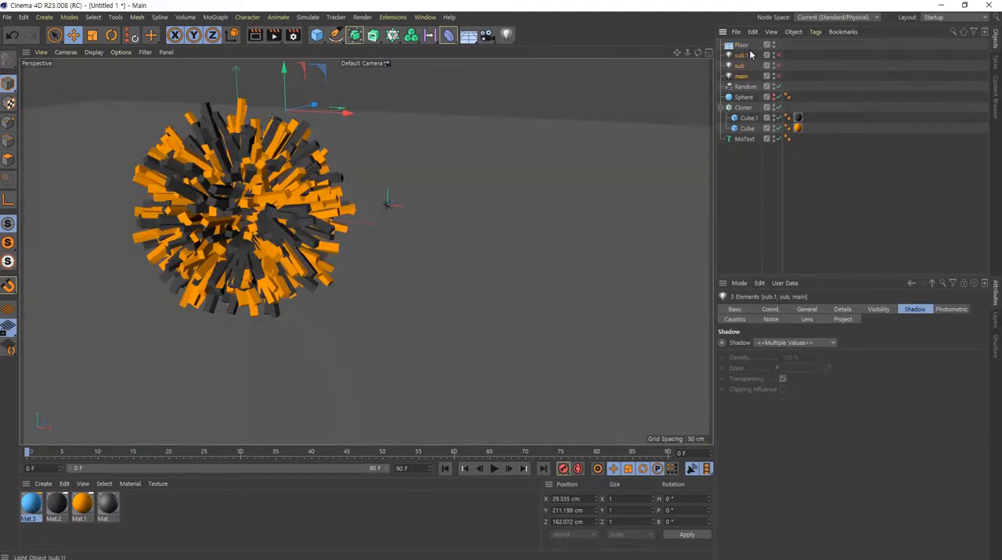
left_click(836, 73)
- Add a Sky object to the scene with the floor
left_click(741, 44)
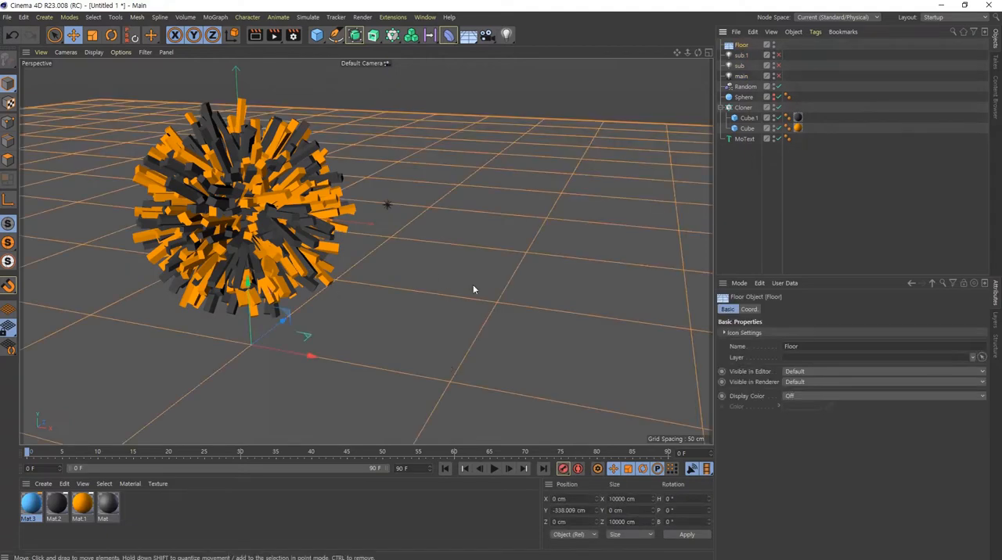
left_click(468, 35)
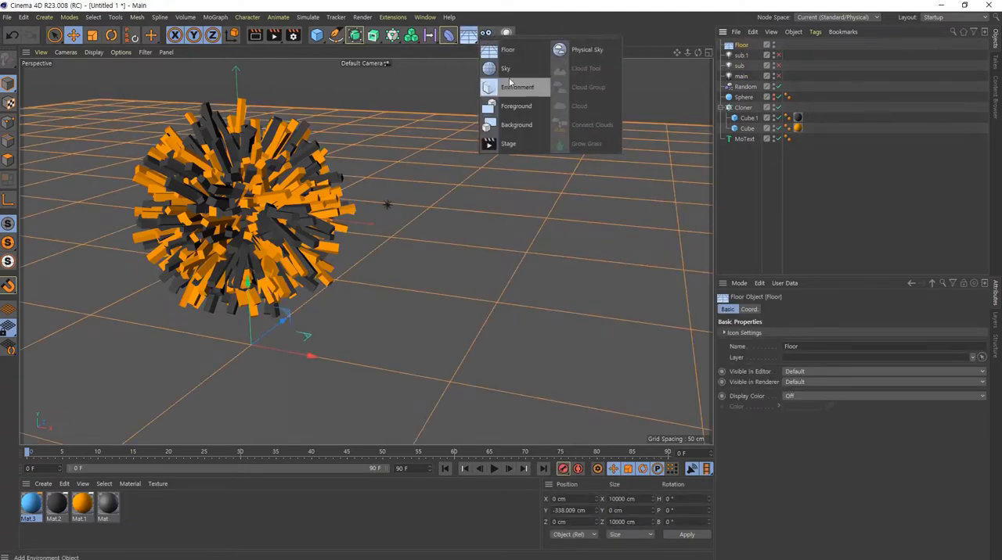
left_click(506, 69)
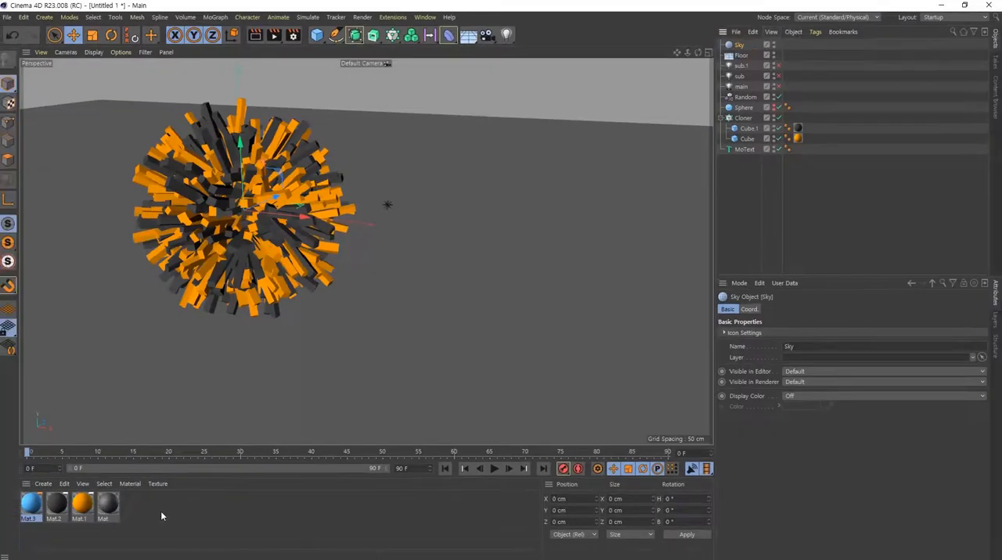
- Create a new default material and open it for editing
left_click(147, 514)
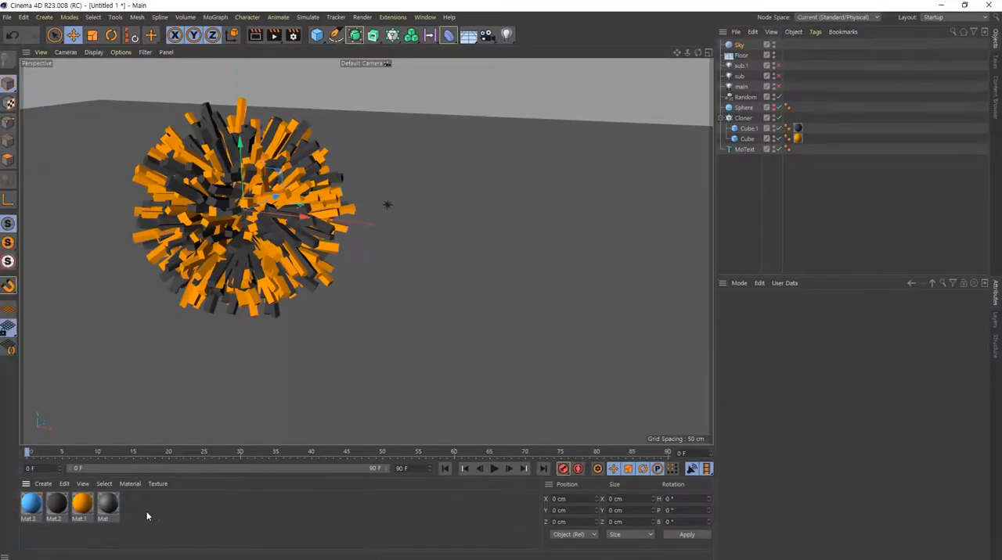
double_click(164, 516)
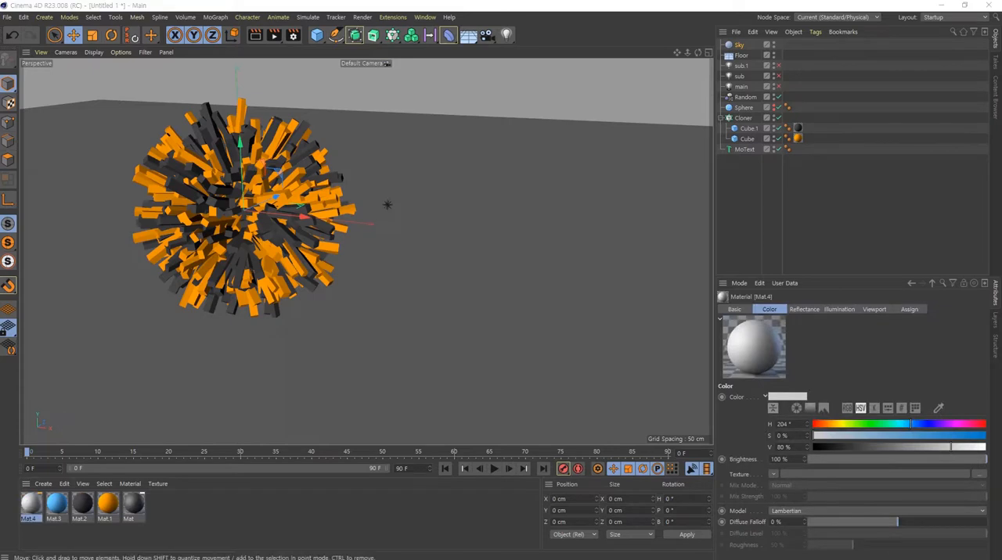
double_click(30, 504)
left_click_drag(499, 104, 511, 100)
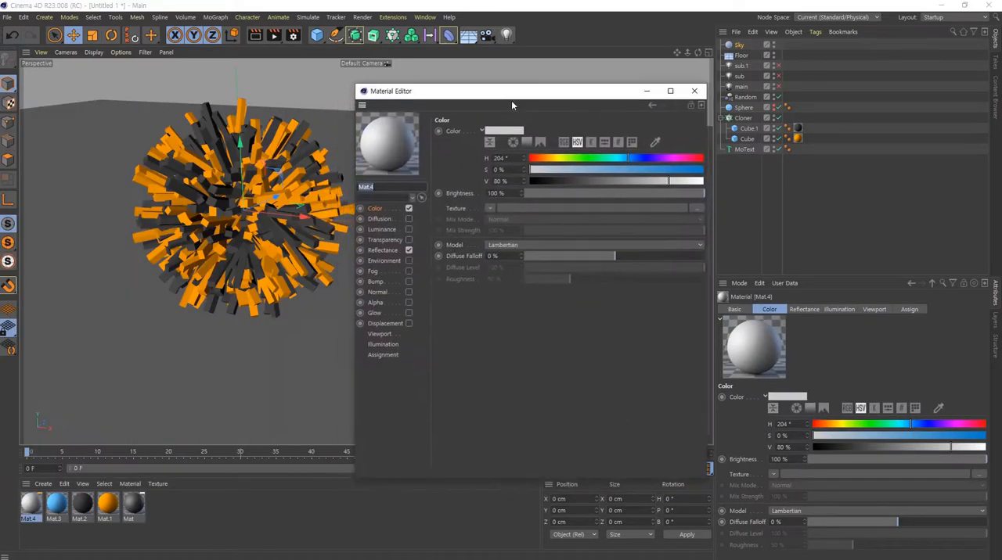
- Load brown_photostudio_02_8k.hdr as the new material's color texture without copying the image to the project location
left_click(377, 209)
left_click(697, 210)
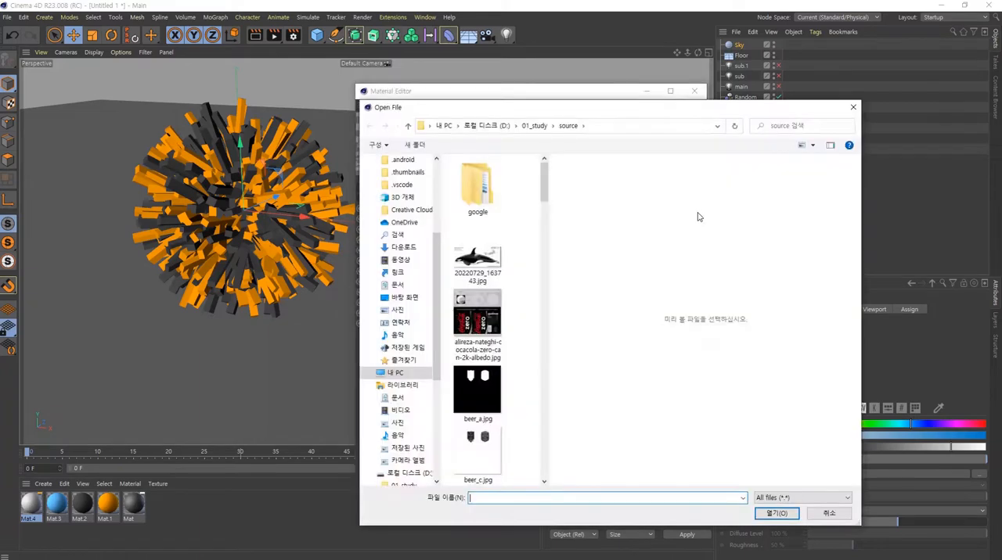
scroll(508, 385, "down", 5)
scroll(509, 384, "up", 5)
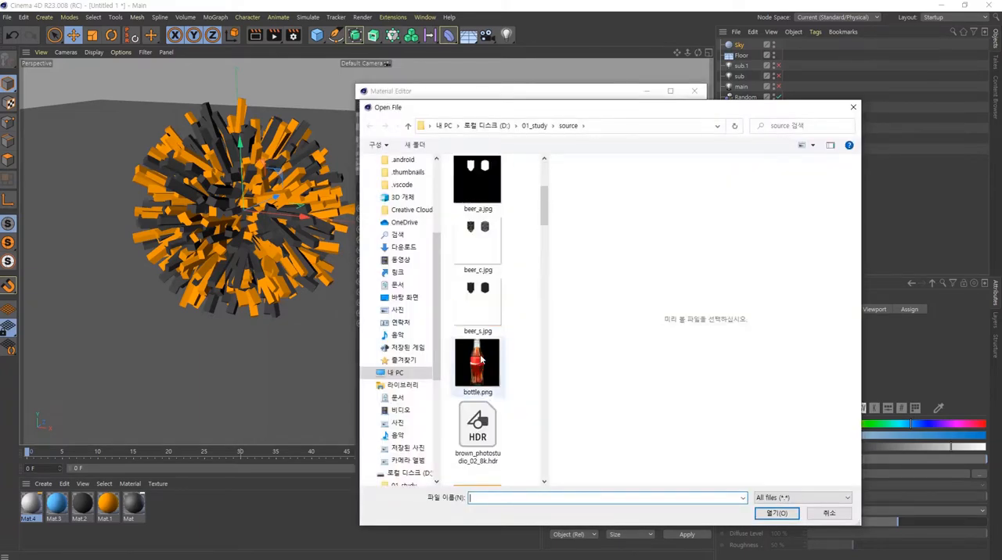
left_click(494, 415)
scroll(495, 413, "down", 2)
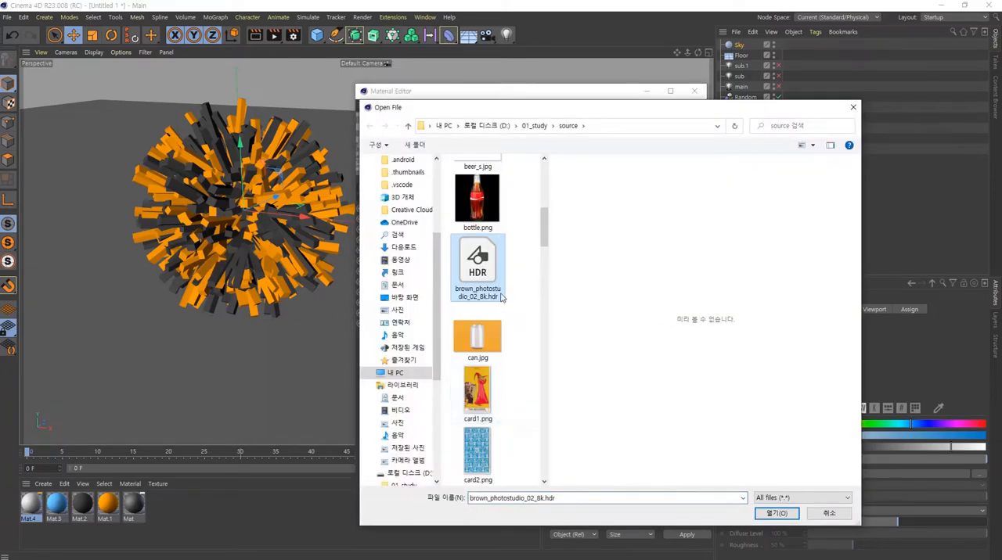
left_click(777, 513)
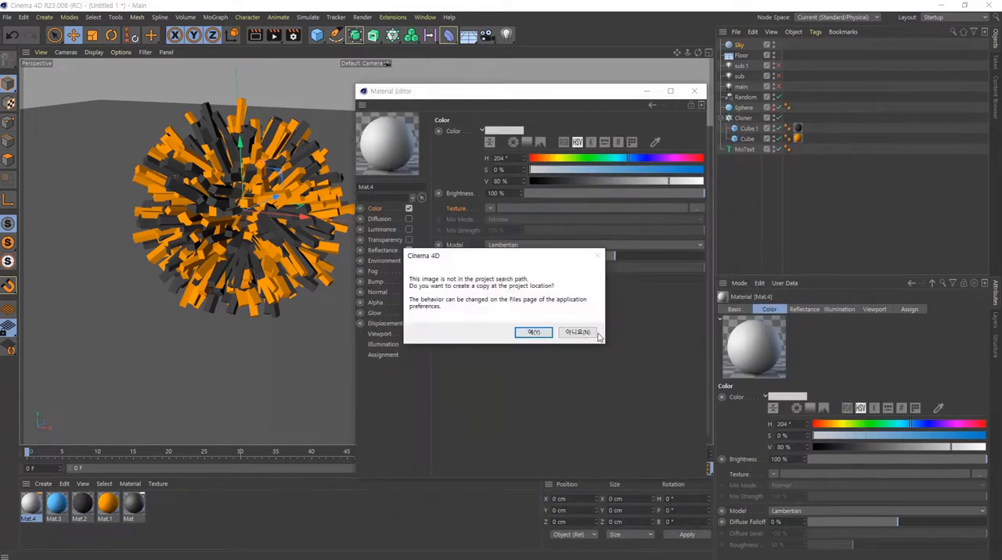
left_click(571, 328)
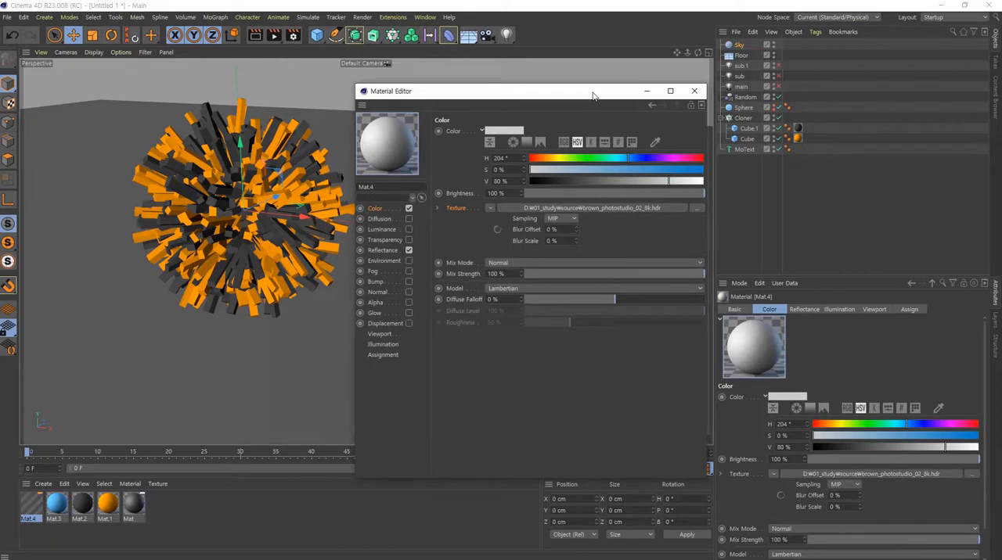
- Apply the HDR material Mat.4 to the Sky object and look around the scene at the background
left_click(646, 90)
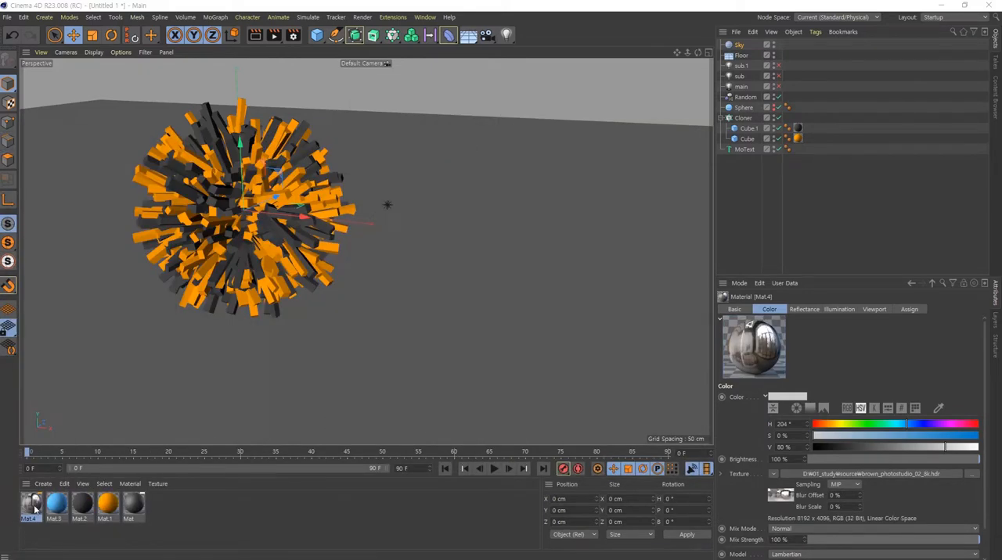
left_click_drag(758, 17, 745, 47)
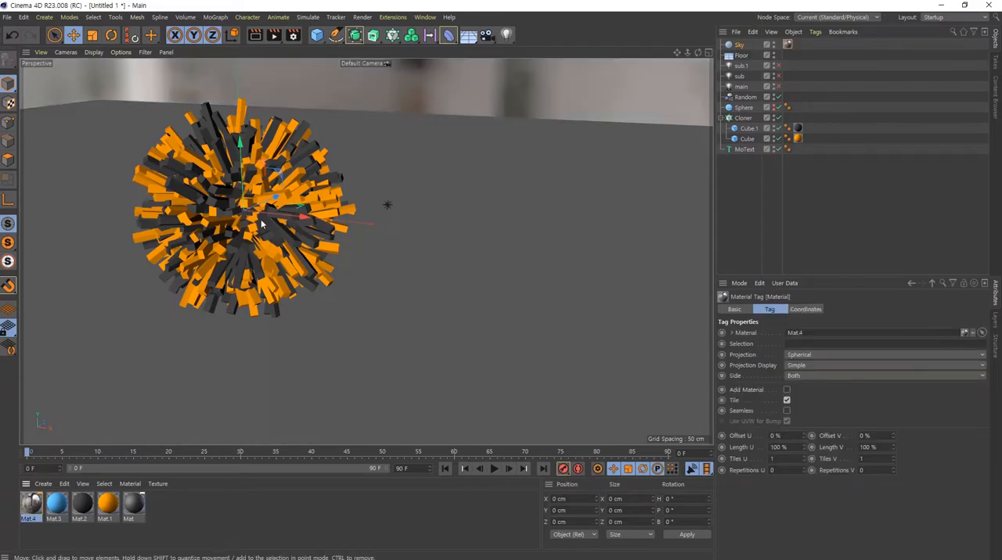
middle_click_drag(261, 223, 261, 250, "alt")
left_click_drag(273, 272, 273, 217, "alt")
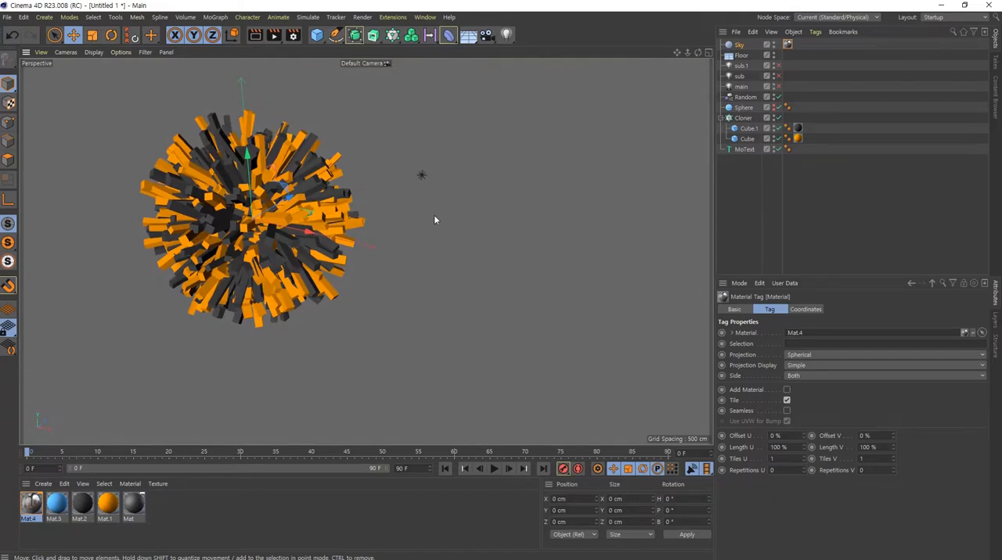
left_click_drag(491, 282, 480, 247, "alt")
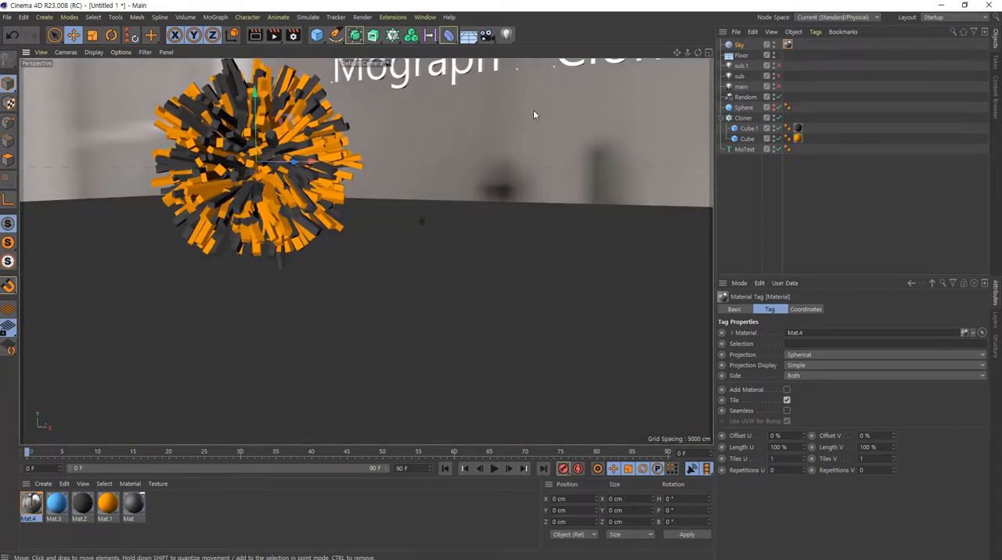
left_click(529, 234)
left_click(616, 114)
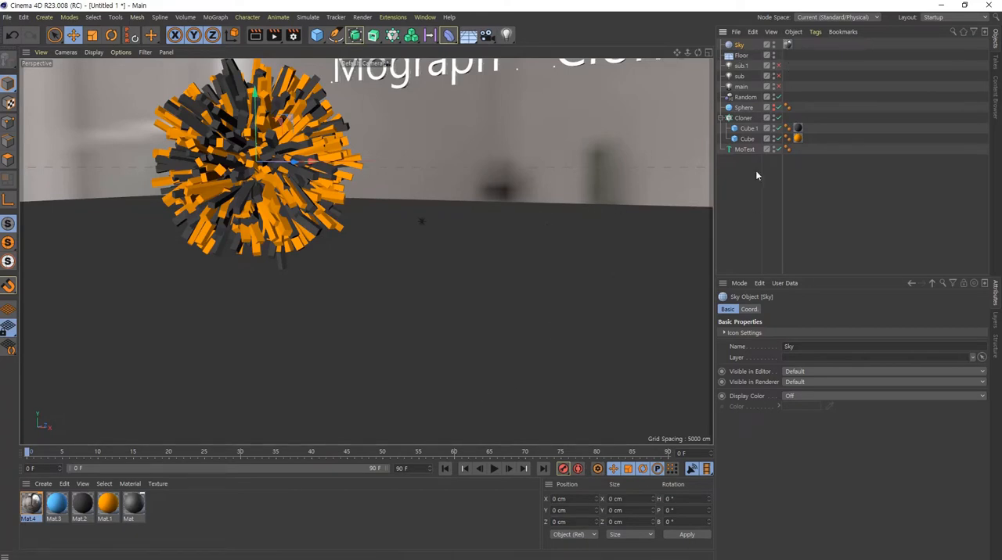
left_click(741, 56)
left_click(740, 47)
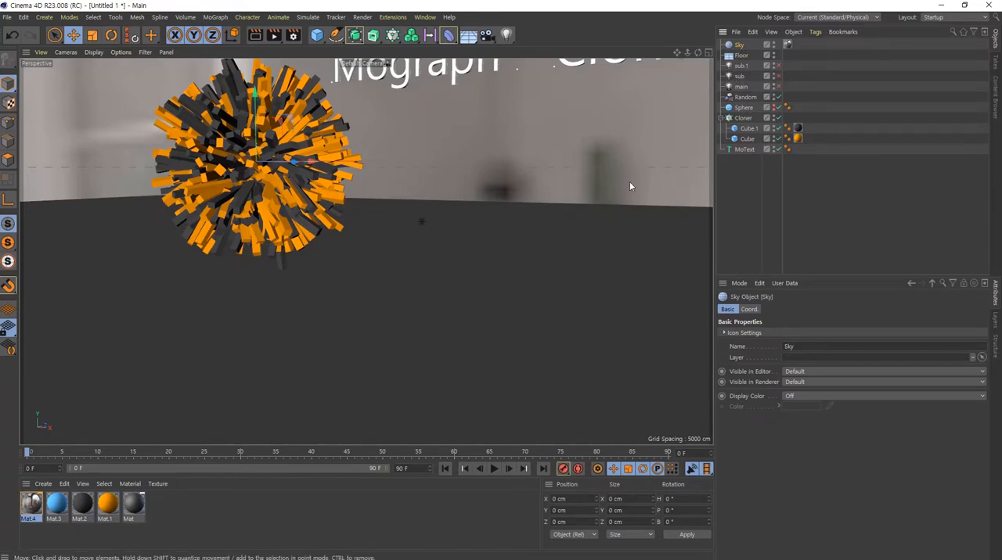
key("ctrl+1")
left_click(720, 192)
mouse_move(720, 193)
left_mouse_down()
mouse_move(554, 191)
mouse_move(777, 155)
left_mouse_up()
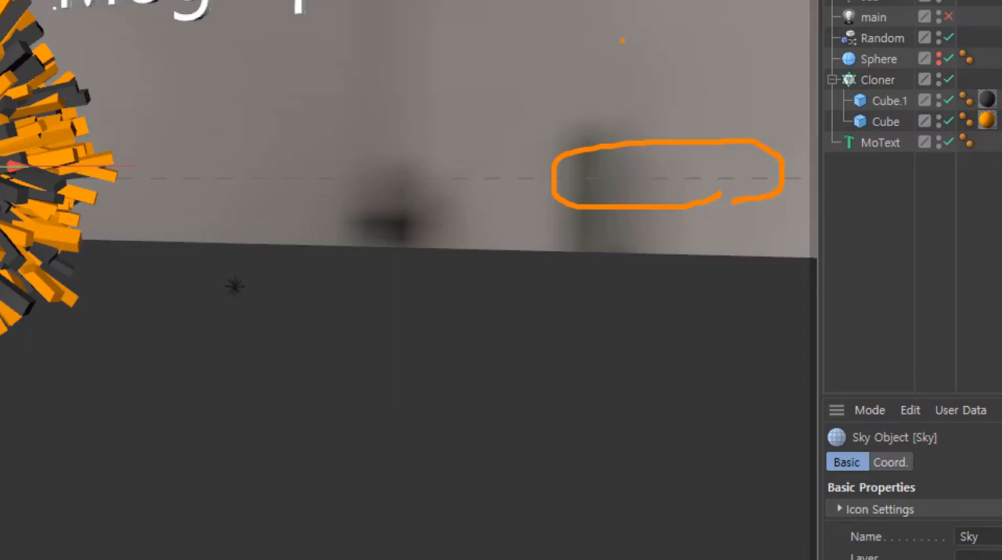
left_click_drag(624, 35, 624, 174, "ctrl+shift")
left_click_drag(608, 376, 608, 185, "ctrl+shift")
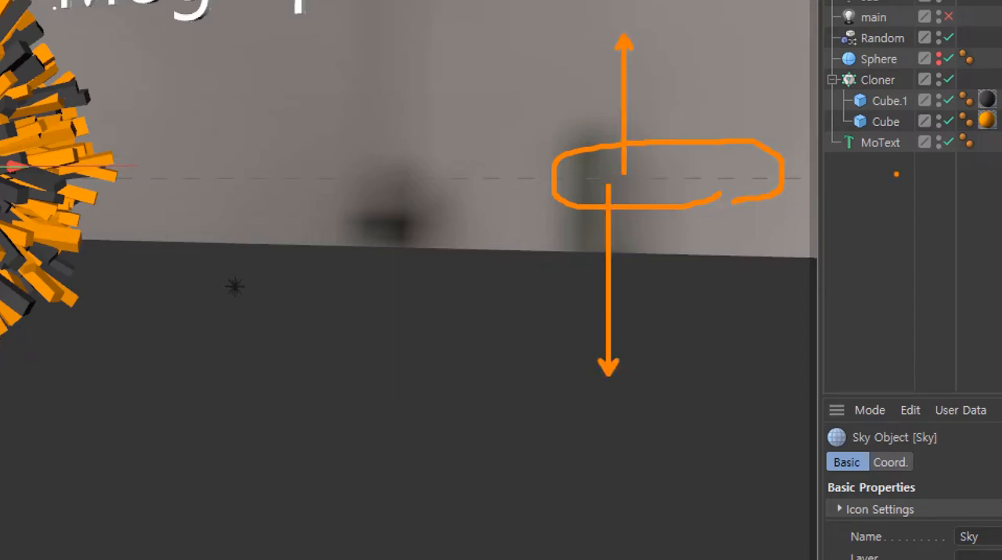
key("Escape")
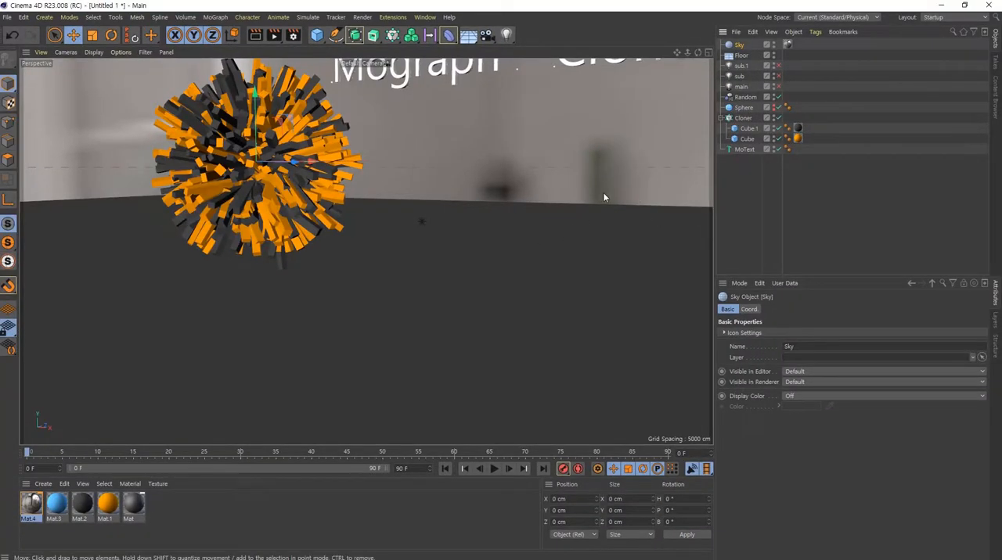
key("ctrl+1")
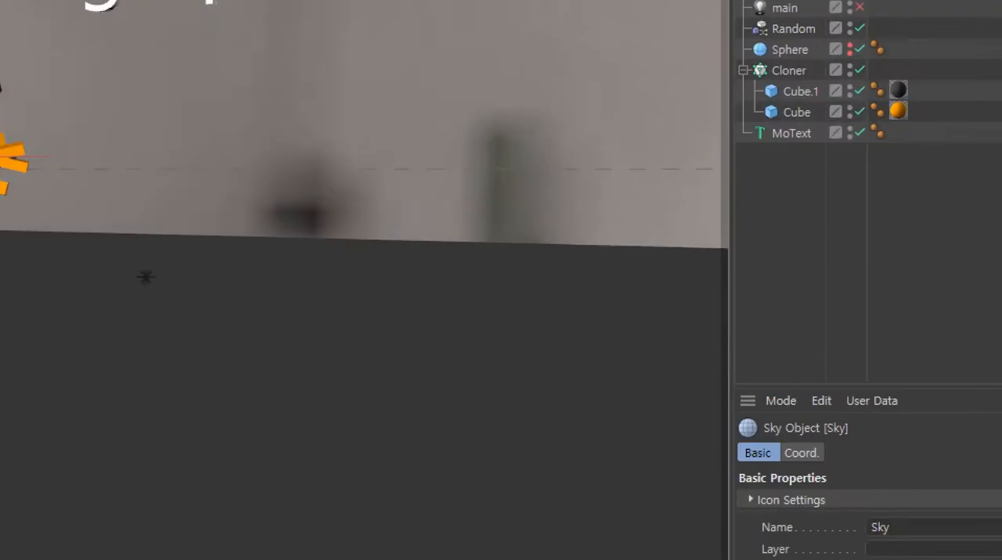
left_click_drag(669, 16, 669, 155, "ctrl+shift")
key("Escape")
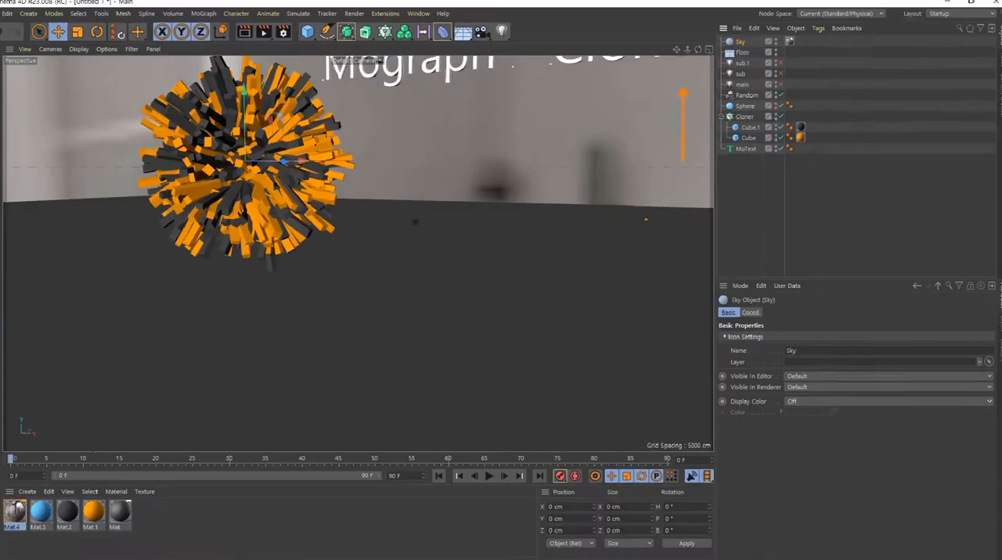
- Frame the clone ball and text, and hide the Floor object in the editor so it no longer covers the HDR background
left_click_drag(415, 220, 423, 246, "alt")
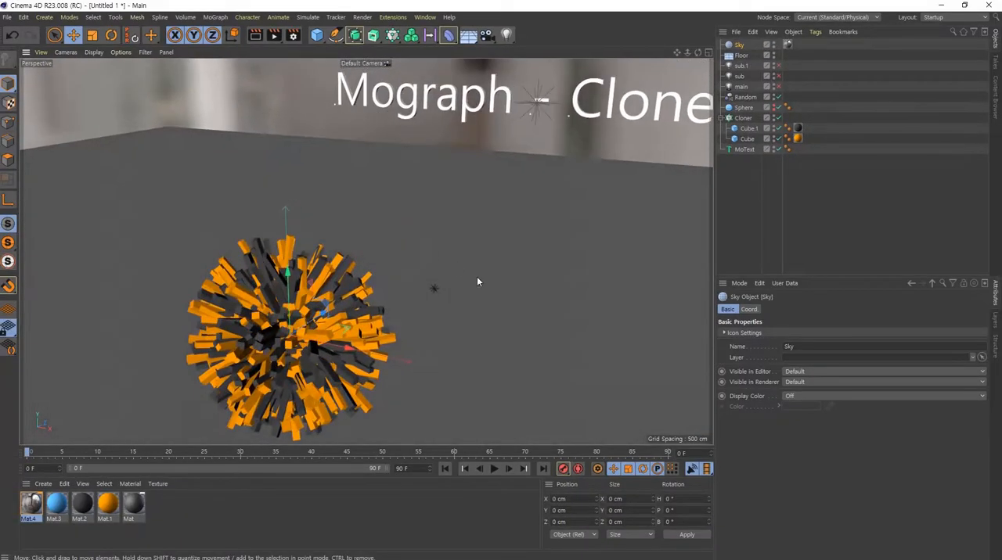
scroll(490, 318, "down", 3)
middle_click_drag(490, 317, 463, 277, "alt")
left_click_drag(463, 280, 467, 294, "alt")
middle_click_drag(478, 301, 468, 306, "alt")
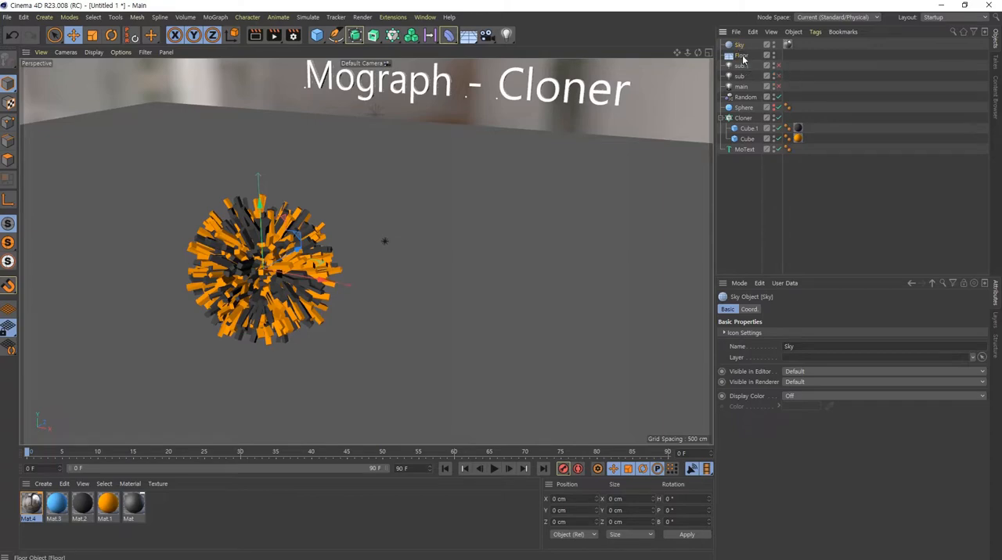
left_click(774, 53)
left_click_drag(558, 173, 590, 108, "alt")
left_click_drag(260, 339, 346, 375)
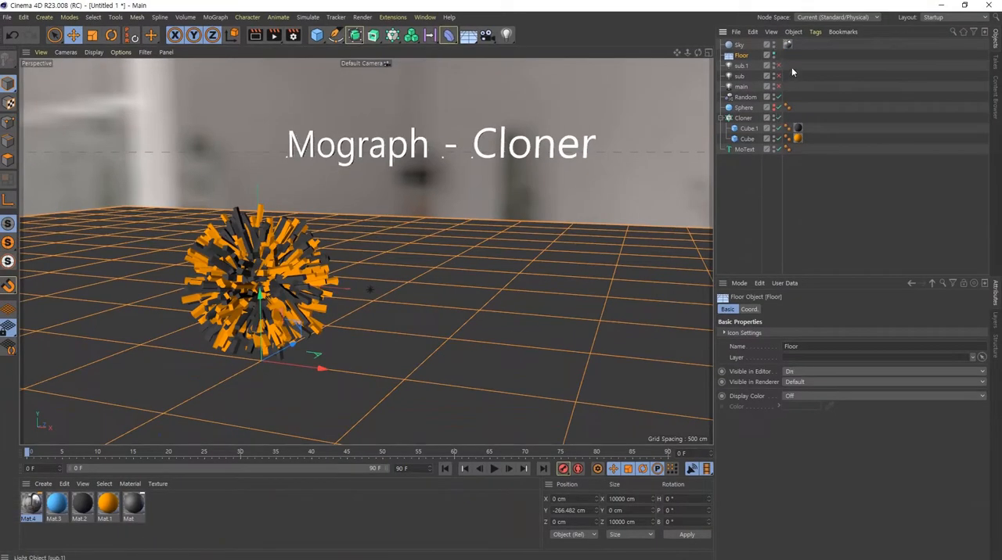
left_click(774, 54)
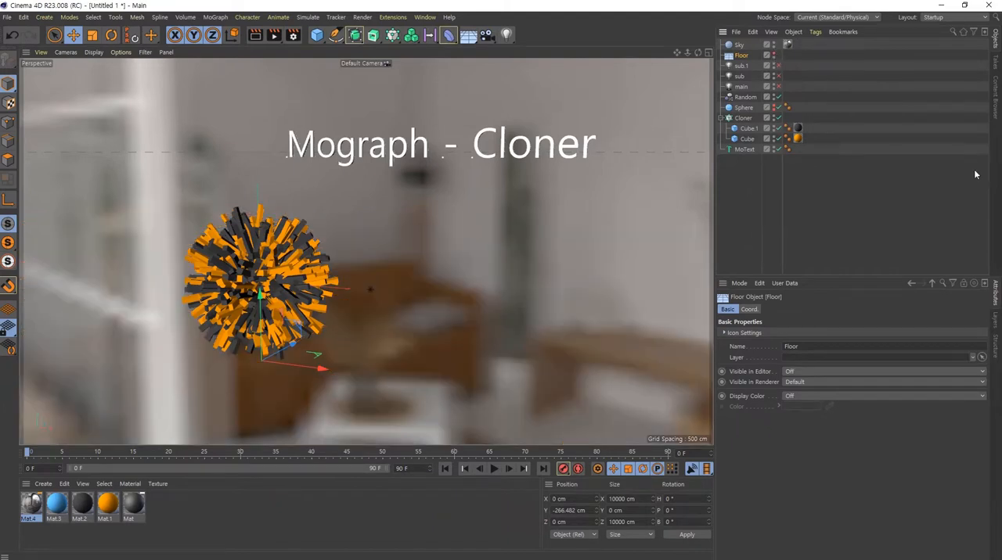
- Set the viewport texture preview size of the Sky's material Mat.4 to 4096x4096 (64 MB) and close its editor
left_click(740, 45)
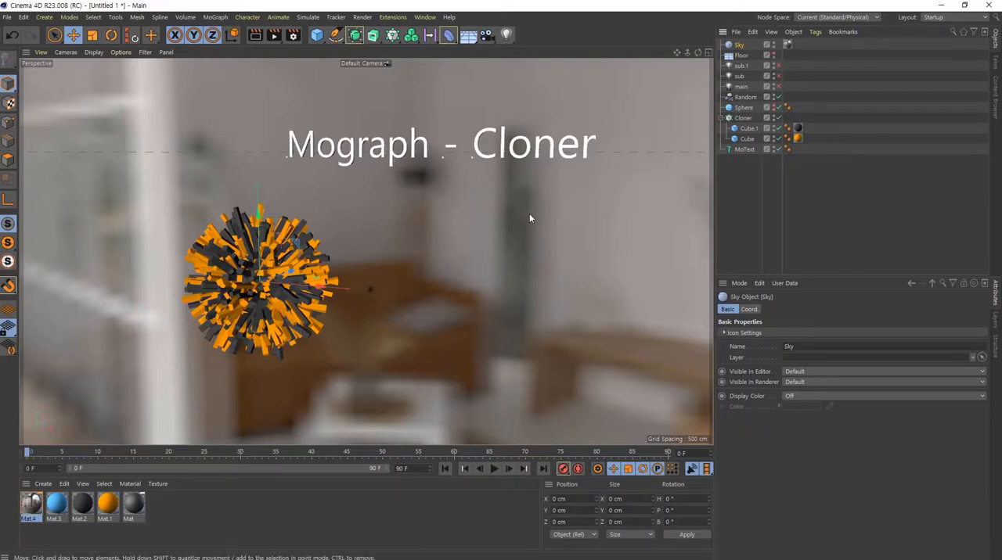
double_click(33, 509)
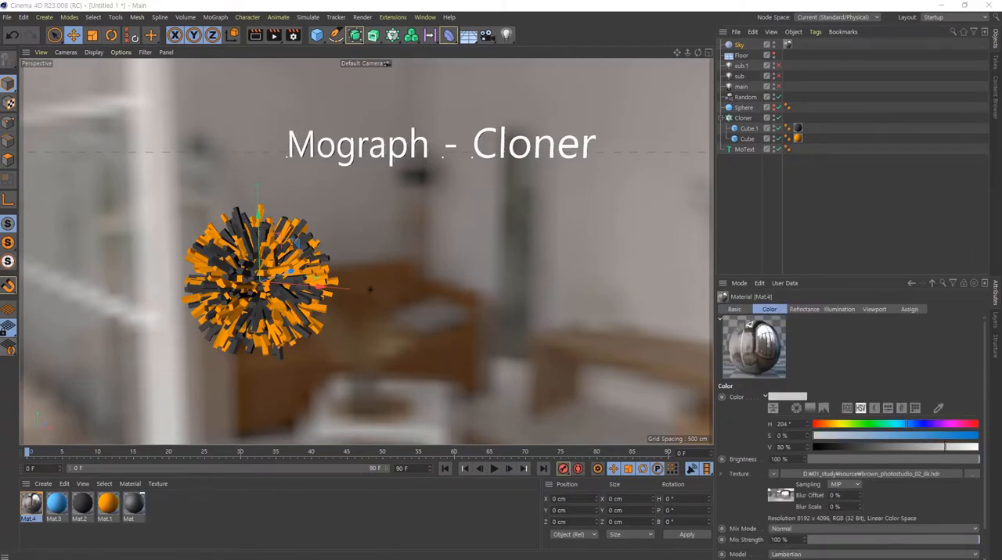
left_click_drag(464, 34, 701, 59)
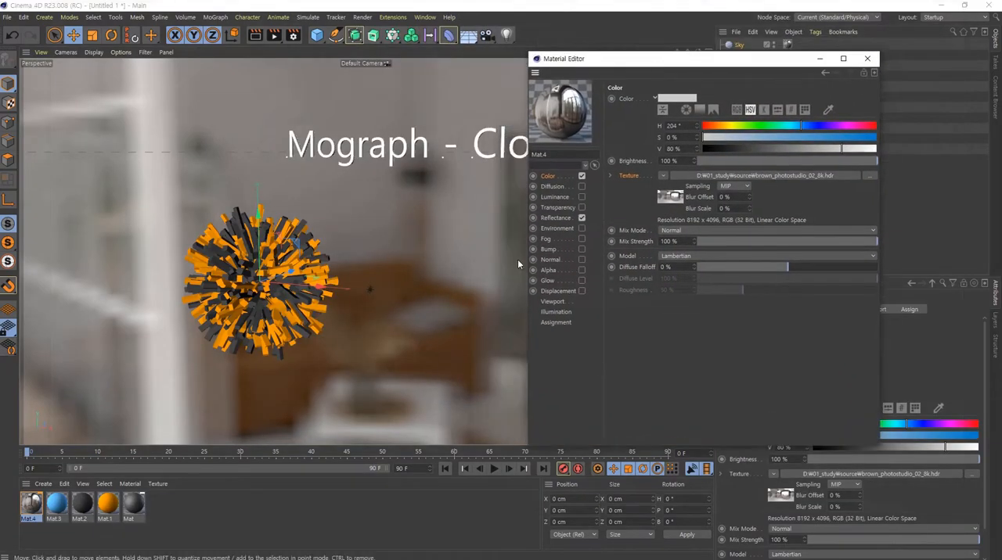
left_click(557, 302)
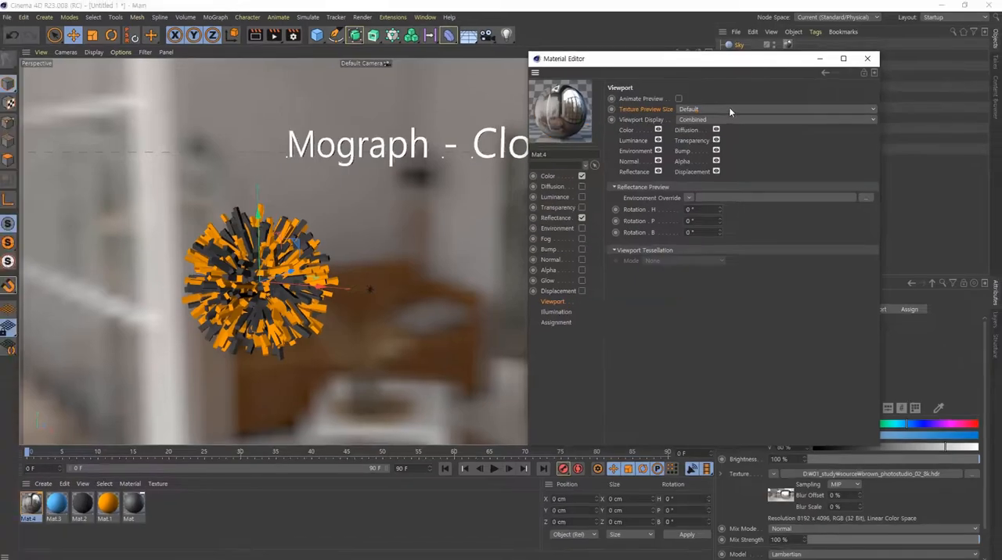
left_click(740, 72)
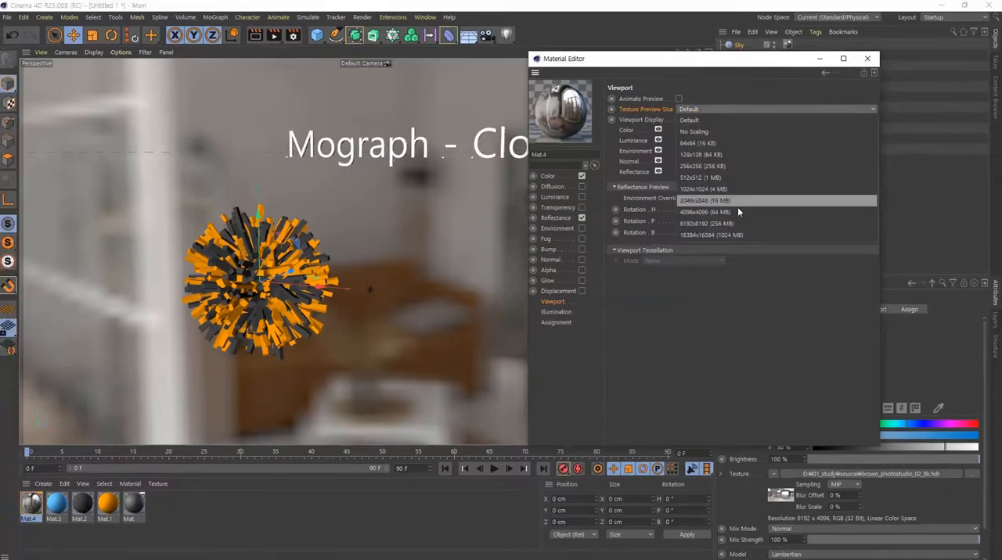
left_click(739, 202)
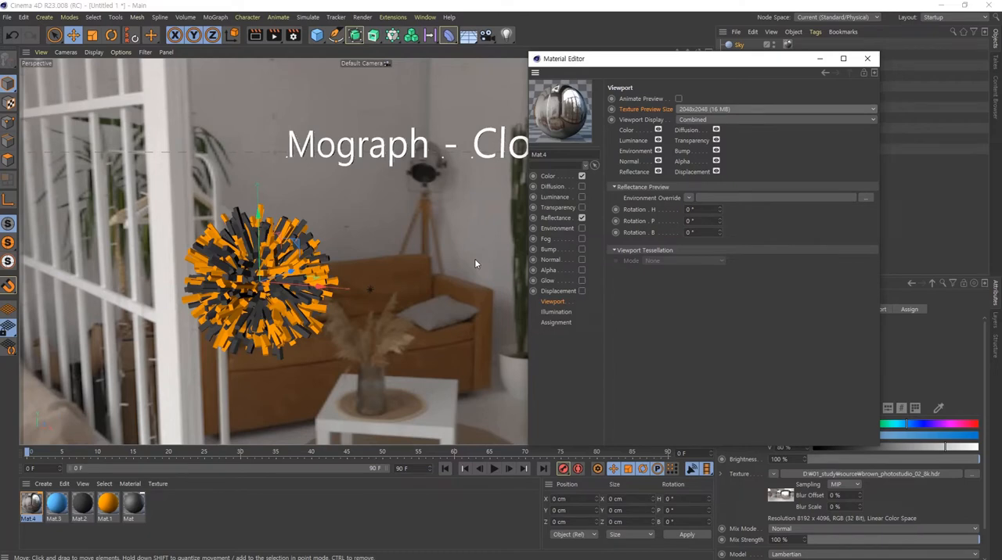
left_click(695, 115)
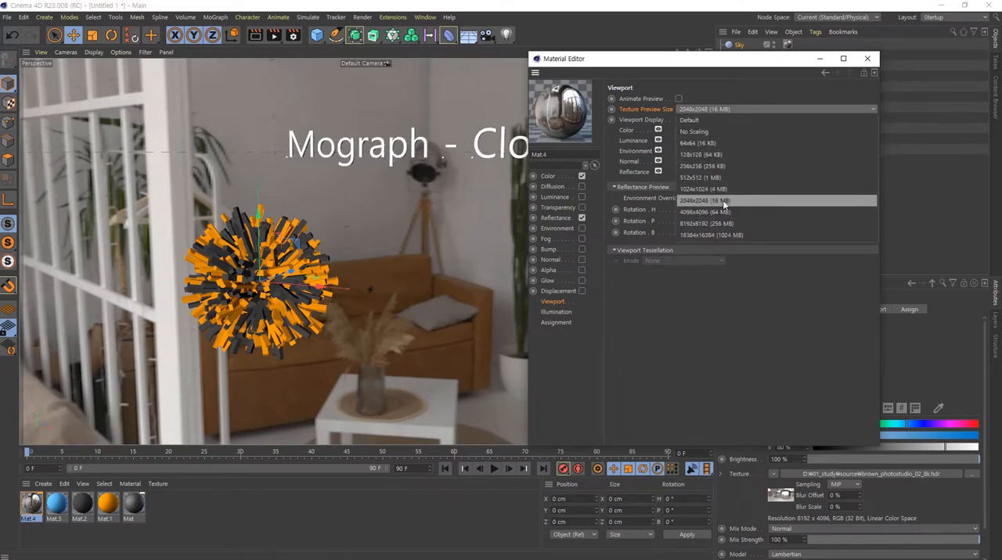
left_click(717, 210)
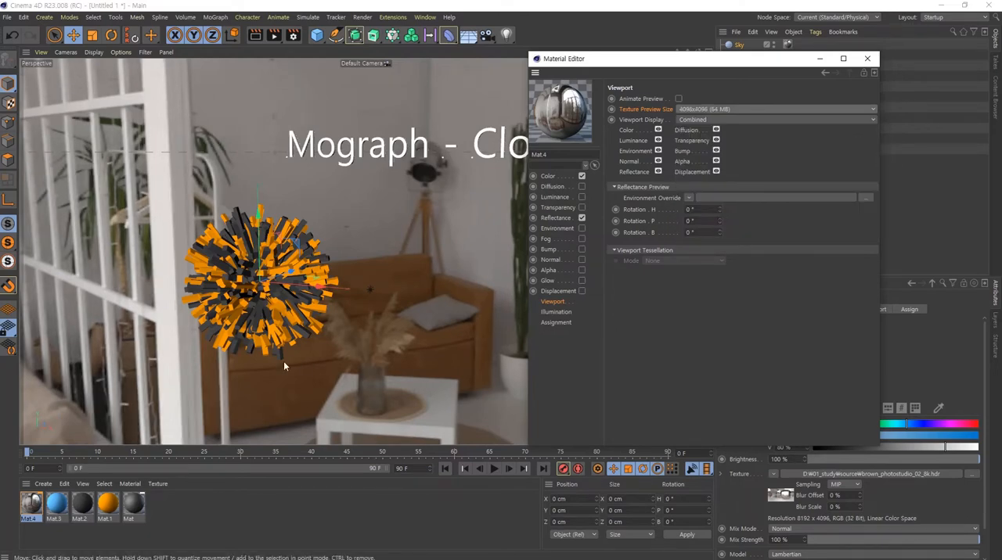
left_click(867, 58)
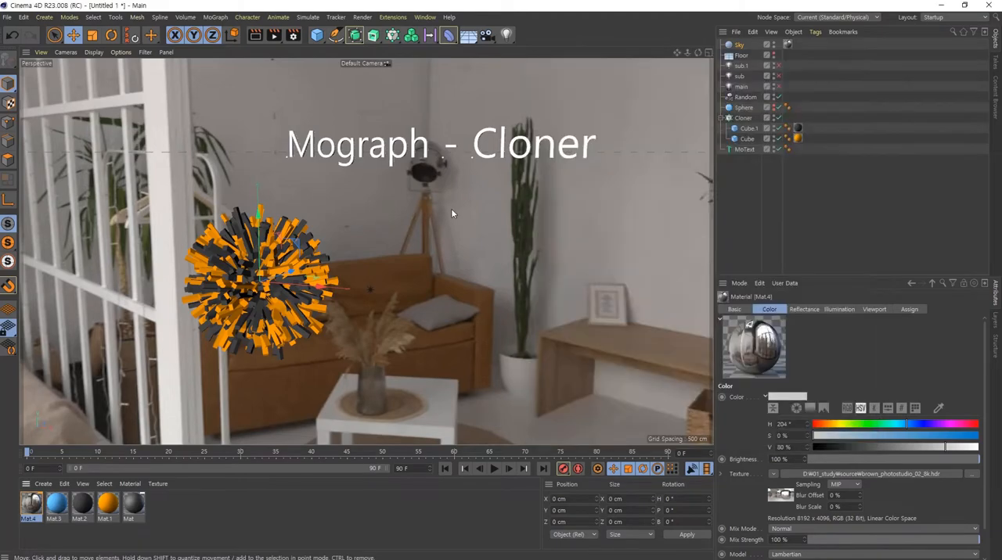
- Frame the clone ball over the windowsill, move the MoText closer to it, and rotate the text to a heading of about 158.4°
scroll(250, 295, "down", 2)
left_click_drag(251, 296, 136, 300, "alt")
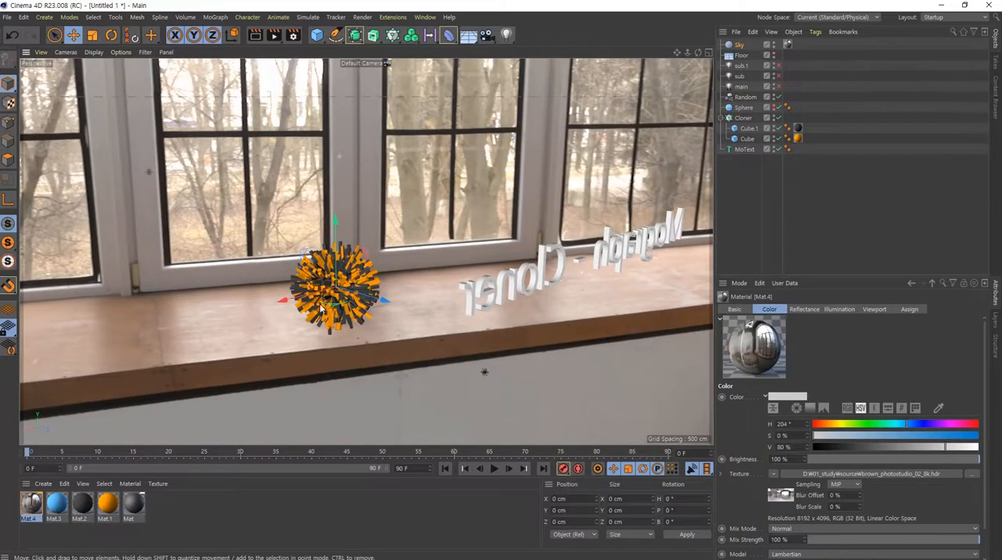
scroll(376, 309, "up", 3)
left_click_drag(376, 309, 349, 291, "alt")
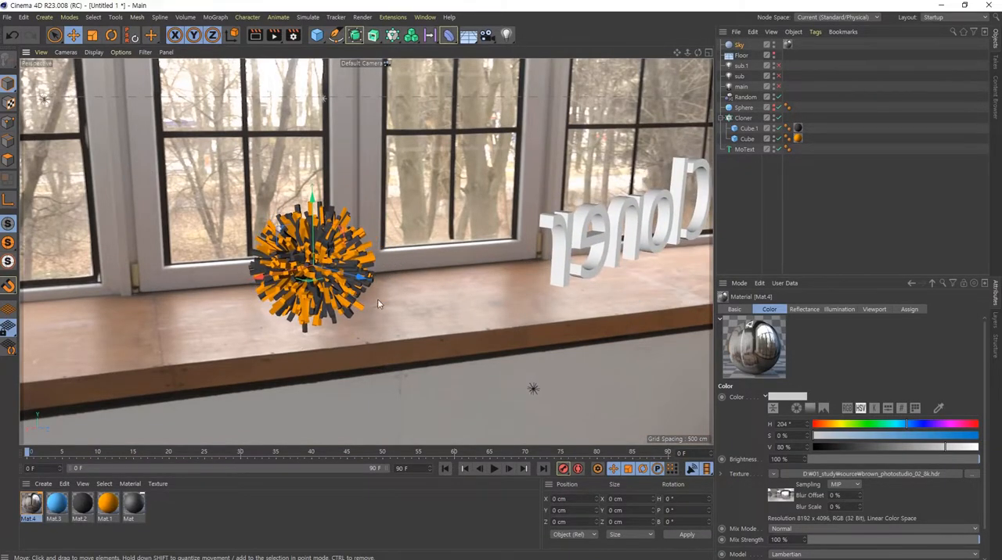
mouse_move(377, 299)
left_mouse_down("alt")
mouse_move(347, 300)
mouse_move(422, 287)
mouse_move(297, 289)
mouse_move(332, 281)
mouse_move(363, 292)
left_mouse_up("alt")
left_click(745, 150)
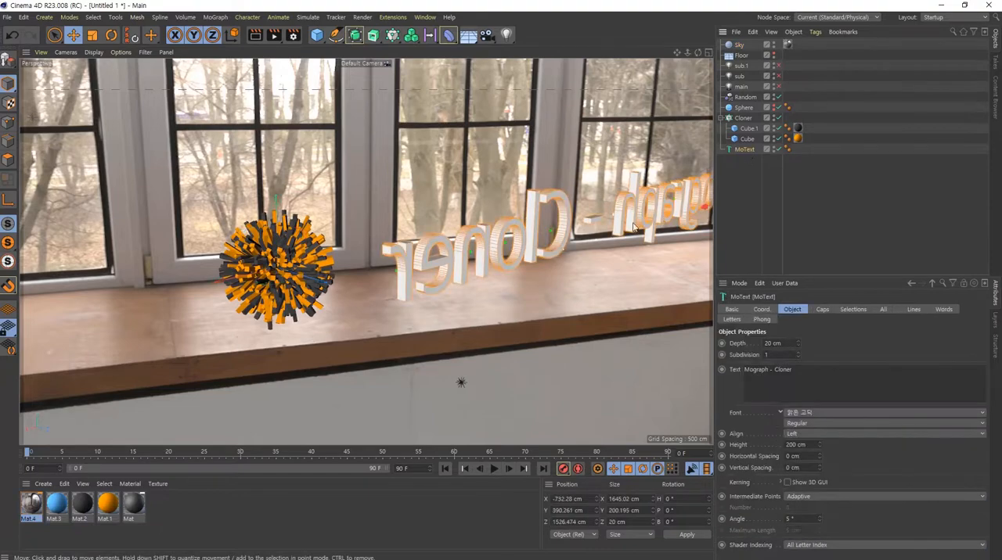
left_click_drag(685, 206, 557, 166)
key("r")
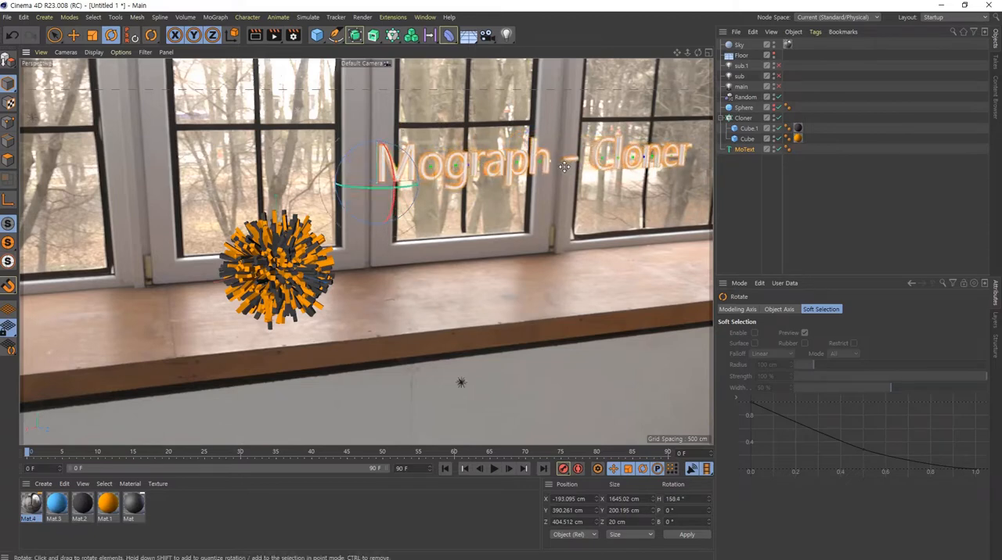
- Show the Floor as a guide, lower the MoText beside the ball to about X -563, Y -157, Z 1 cm, and hide the Floor again
left_click(773, 55)
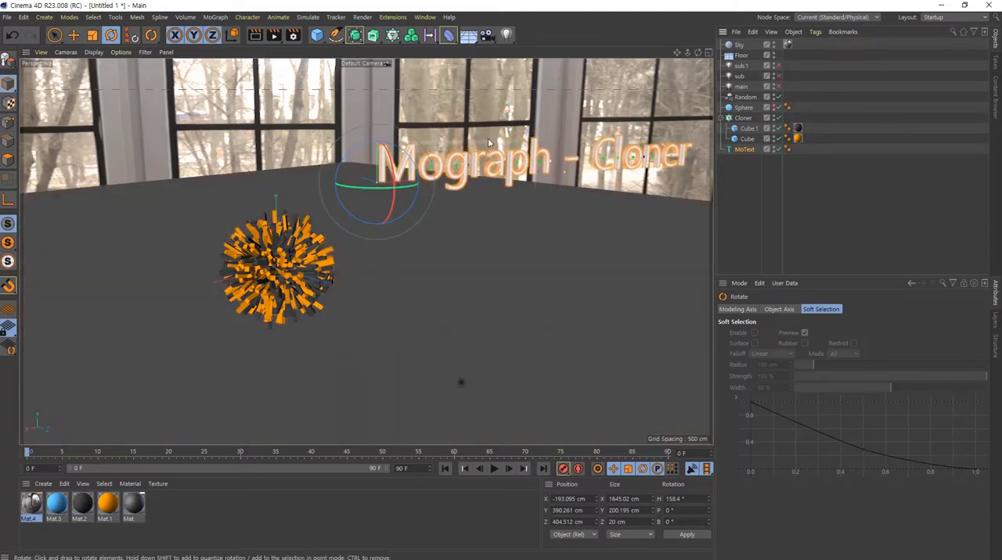
key("e")
left_click_drag(378, 119, 400, 251)
left_click_drag(358, 300, 376, 226)
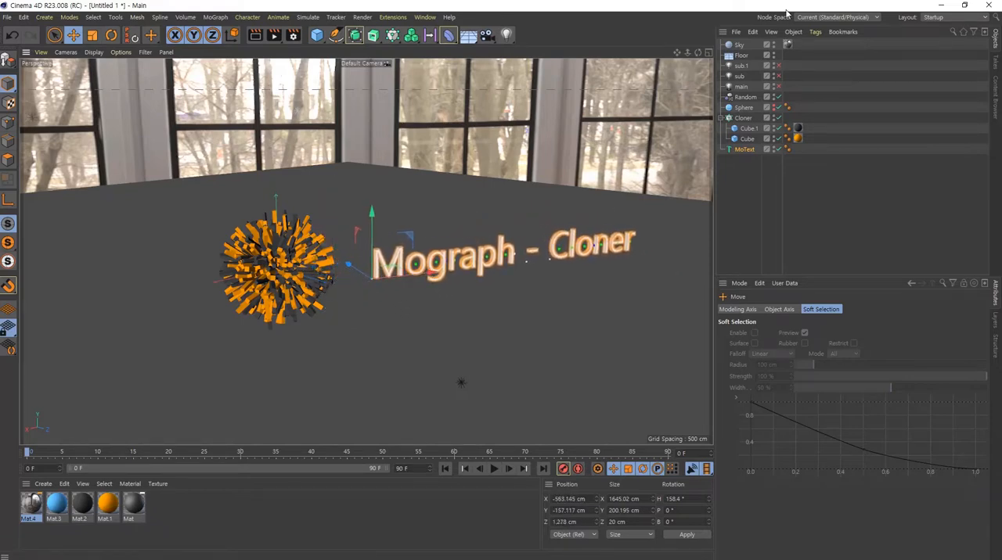
left_click(773, 53)
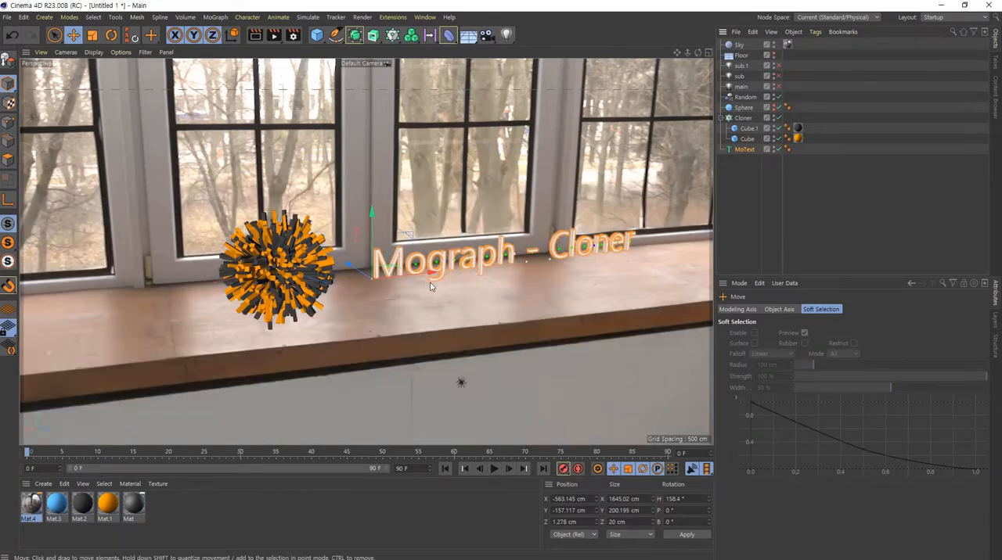
- Rotate the MoText to a heading of about 151.7° and reframe the ball and text
key("r")
left_click_drag(415, 291, 398, 293)
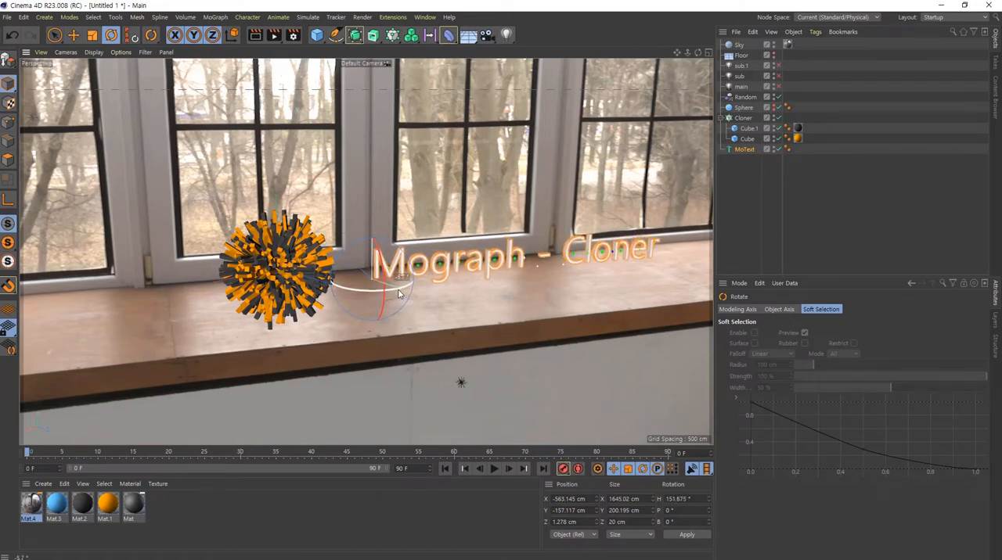
middle_click_drag(578, 251, 552, 251, "alt")
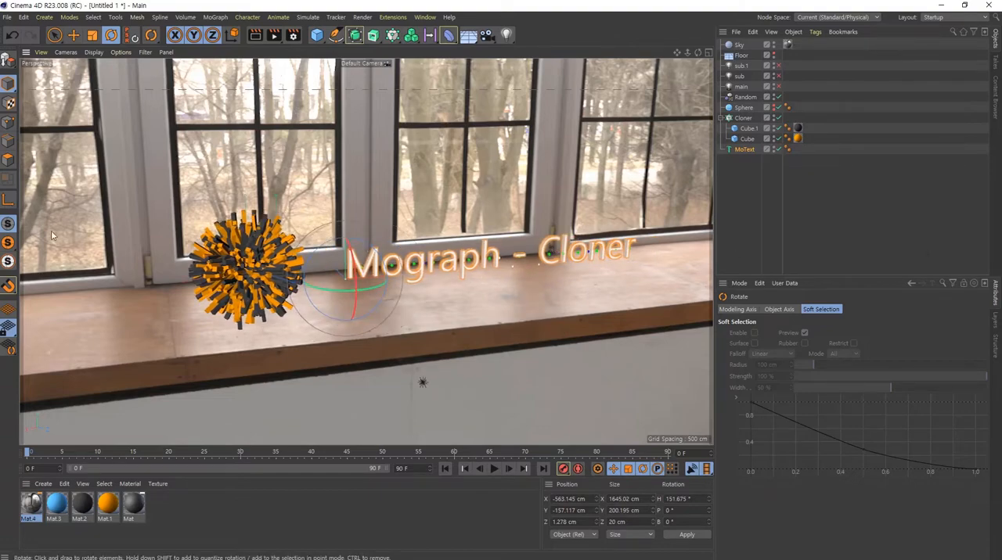
- Render the scene to the Picture Viewer, inspect how the Floor appears in the latest history image, and close the viewer
left_click(274, 35)
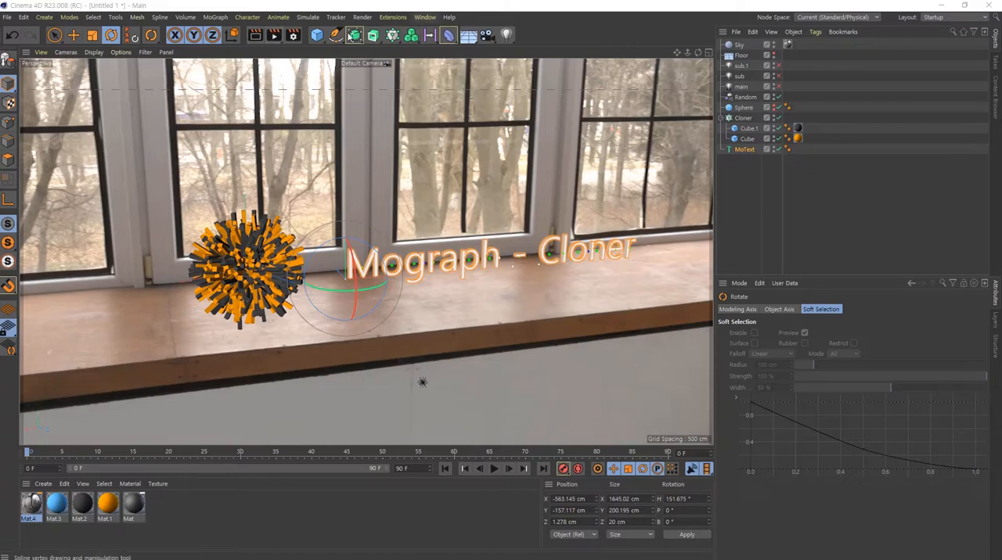
left_click(425, 17)
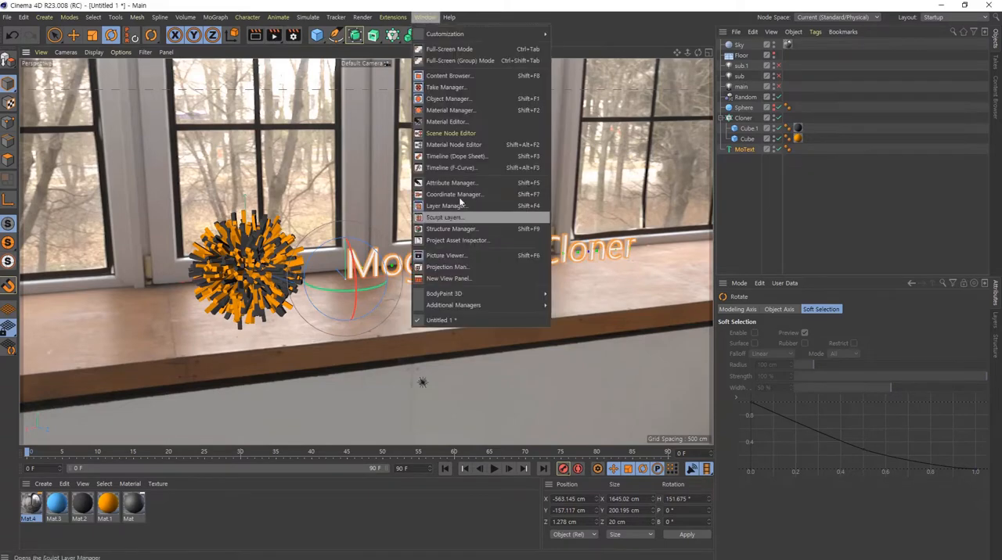
left_click(483, 256)
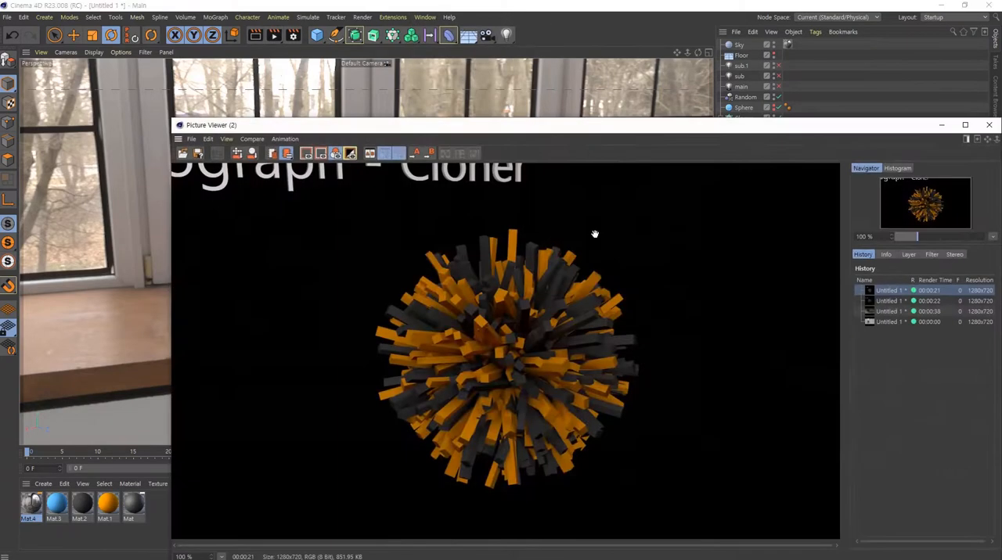
left_click(929, 322)
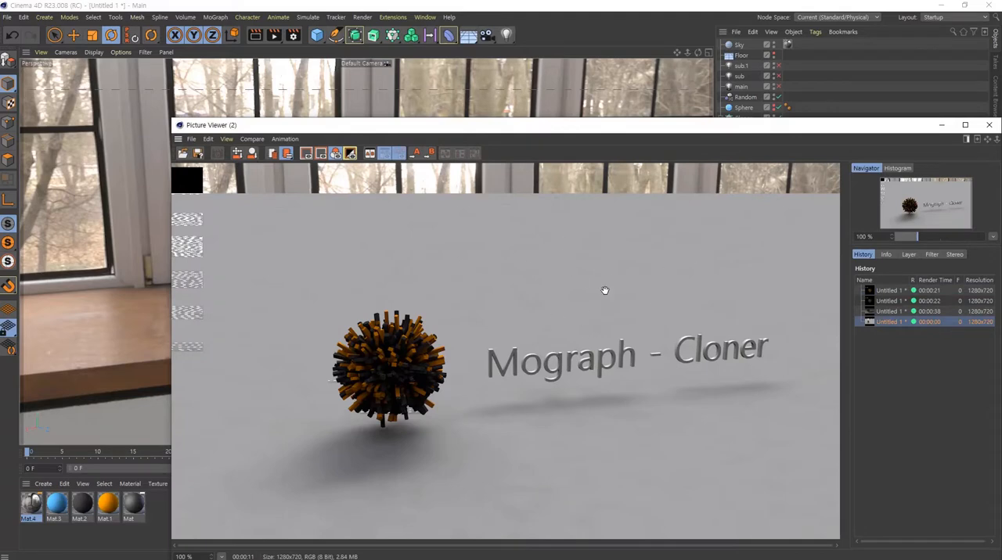
left_click_drag(904, 130, 795, 107)
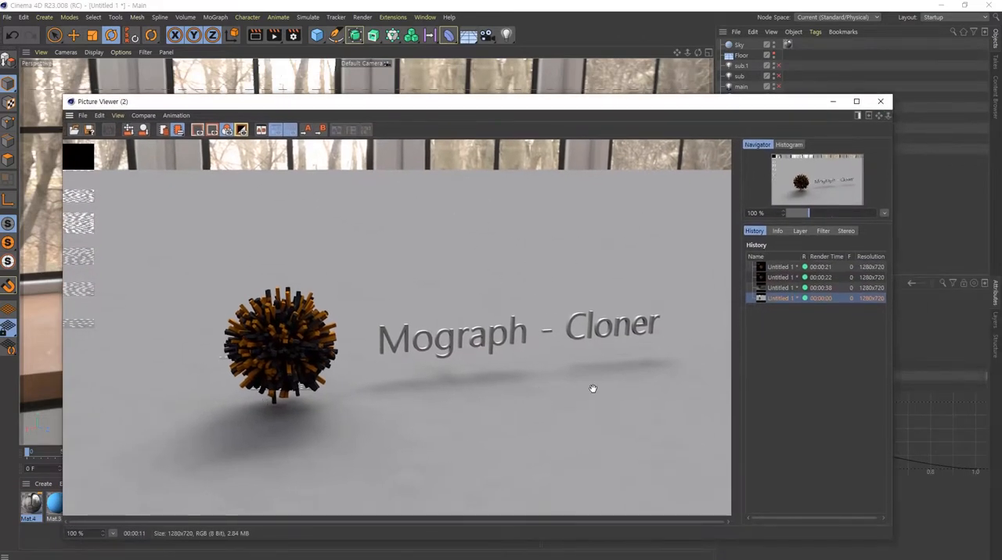
left_click(879, 101)
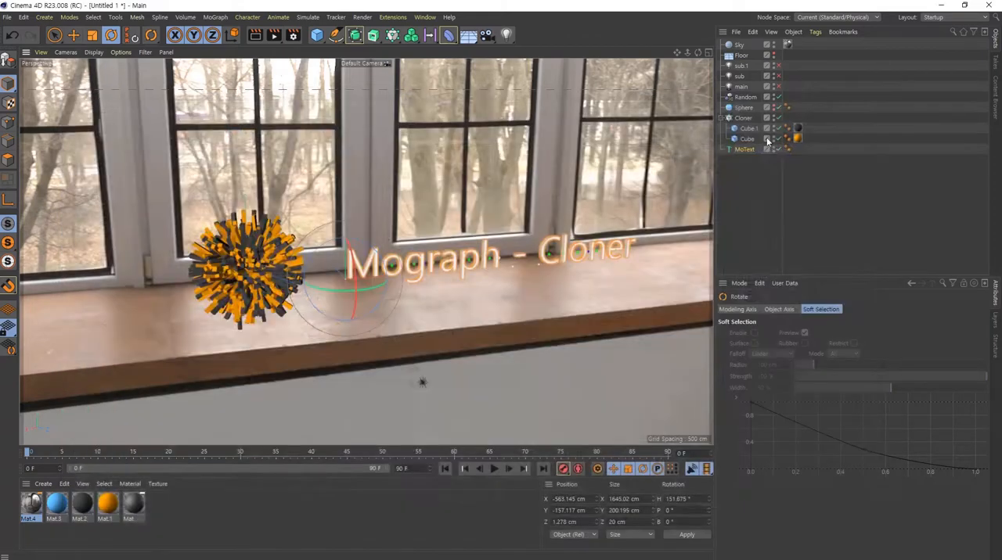
- Add a Compositing render tag to the Floor and enable Compositing Background and Compositing Background for HDR Maps
left_click(739, 56)
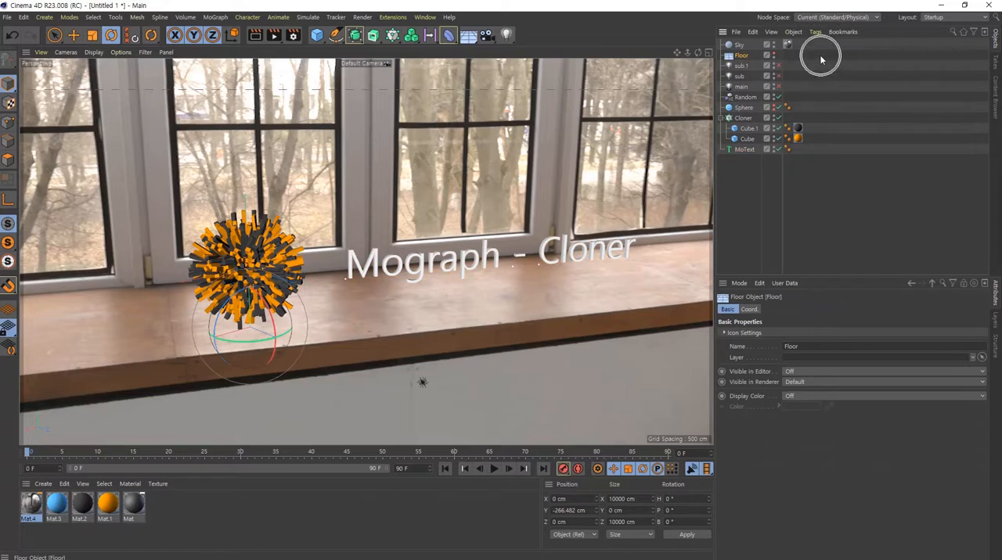
right_click(748, 57)
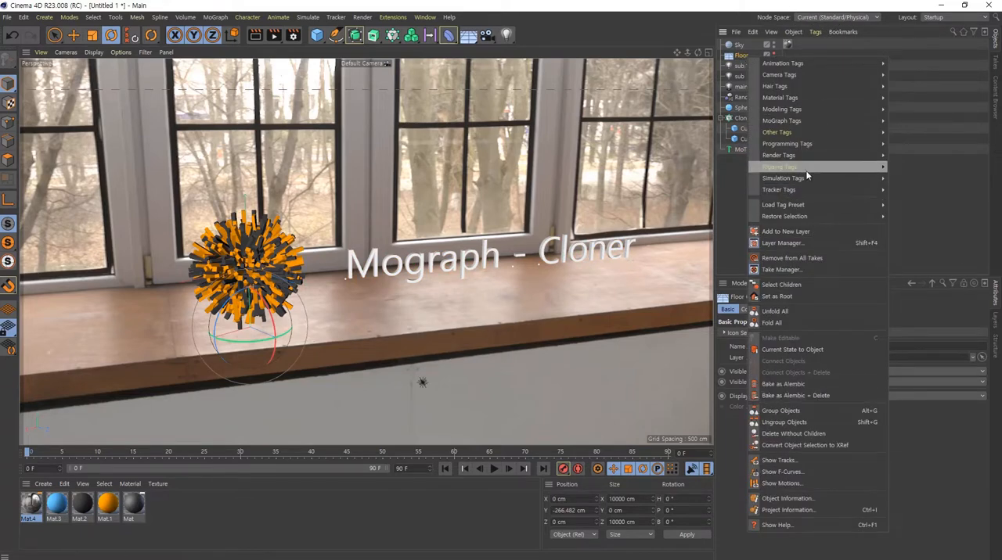
mouse_move(810, 157)
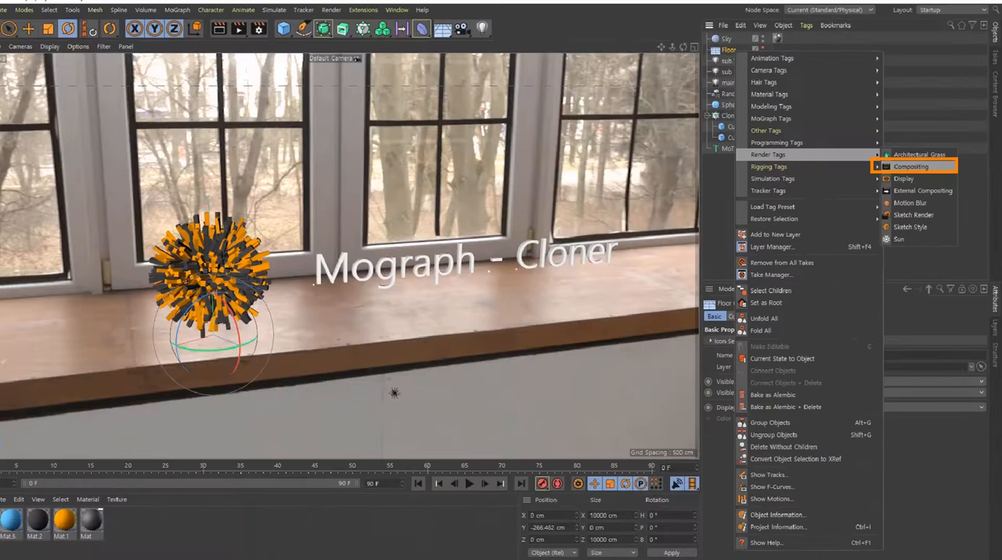
left_click(736, 175)
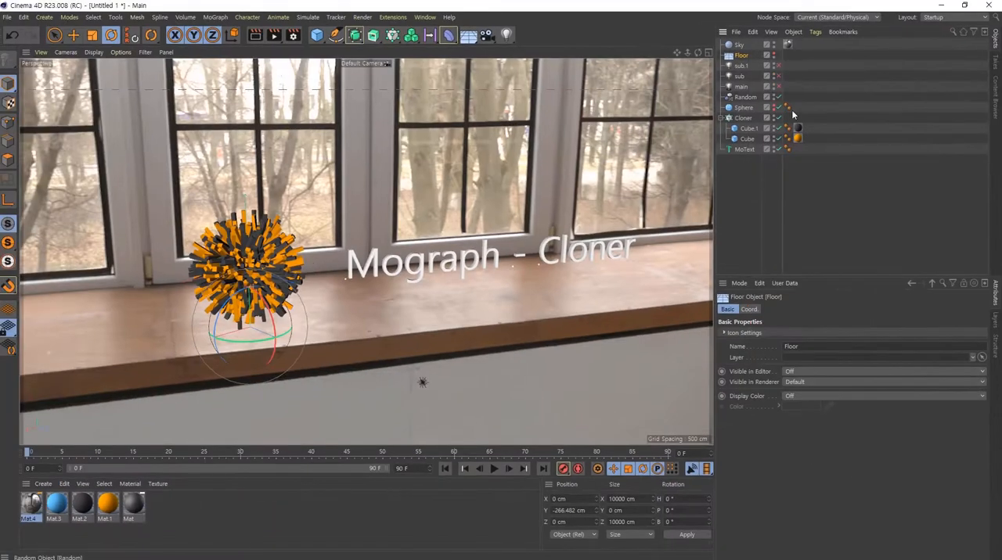
right_click(741, 60)
mouse_move(829, 155)
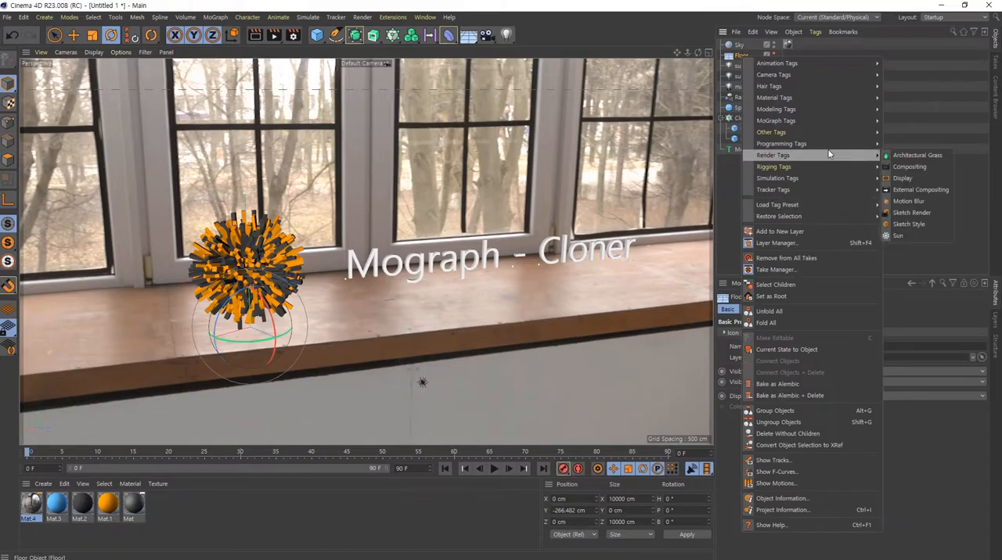
left_click(902, 165)
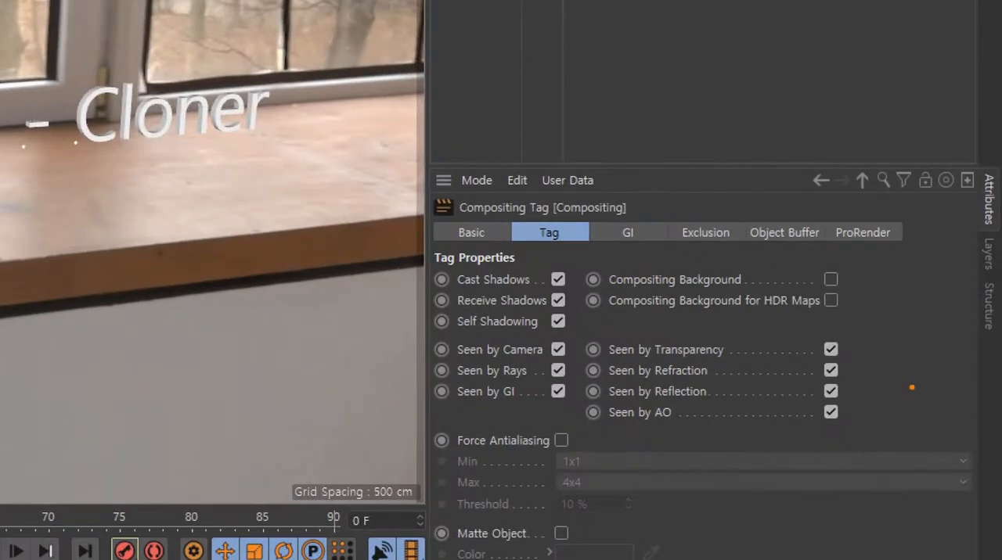
mouse_move(590, 261)
left_mouse_down()
mouse_move(754, 327)
mouse_move(878, 322)
left_mouse_up()
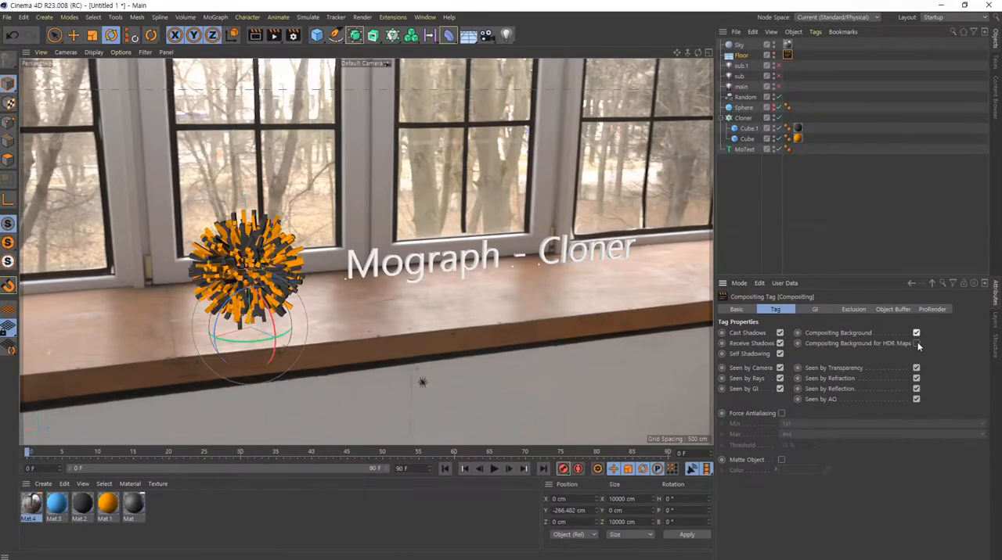
left_click(916, 344)
left_click(273, 36)
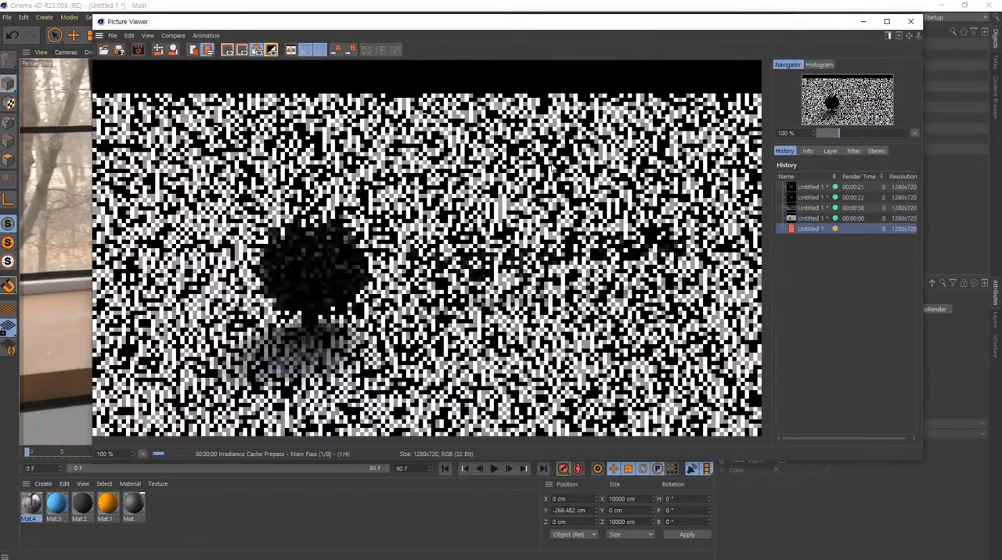
left_click(910, 21)
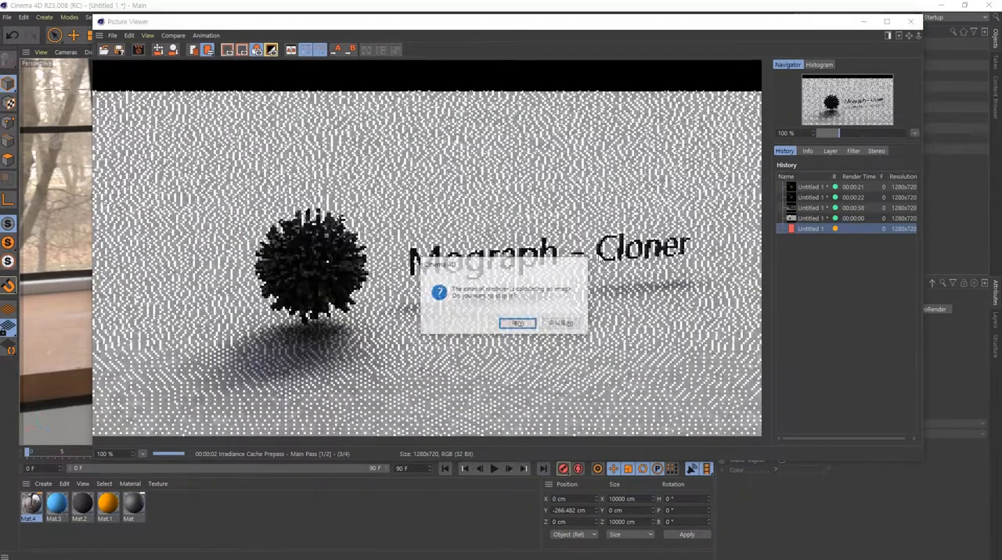
left_click(520, 324)
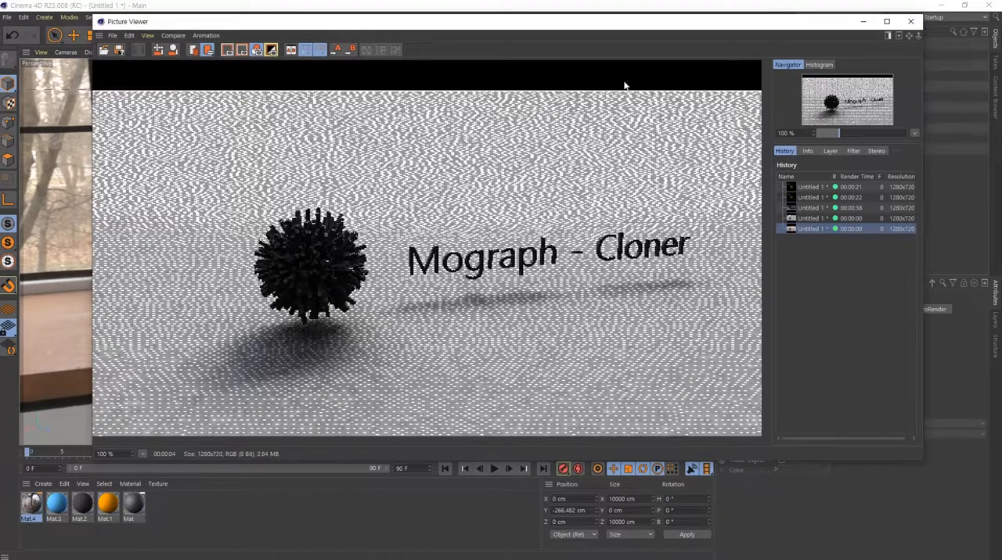
left_click(910, 22)
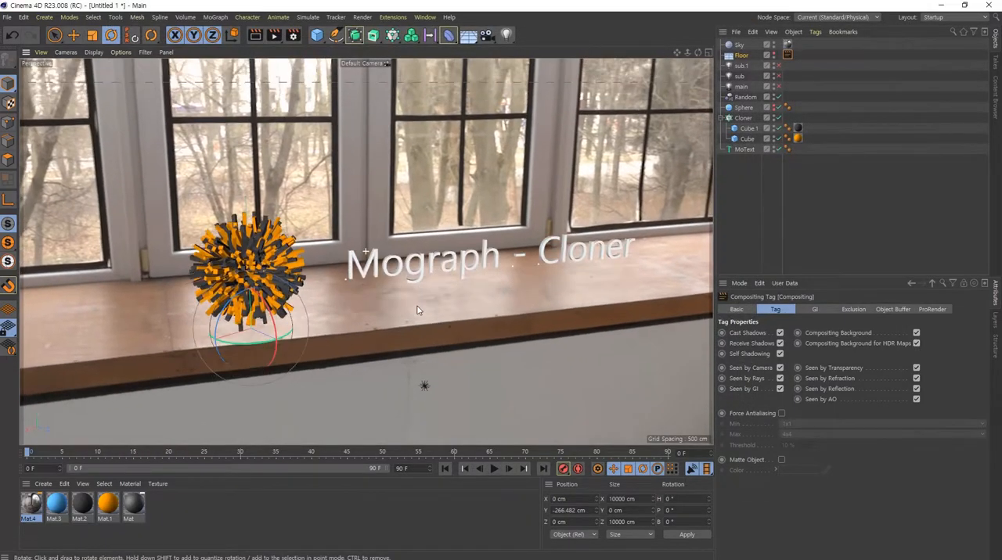
- Reframe the ball and text over the windowsill and render the scene to the Picture Viewer
left_click_drag(417, 308, 424, 326, "alt")
middle_click_drag(464, 326, 471, 291, "alt")
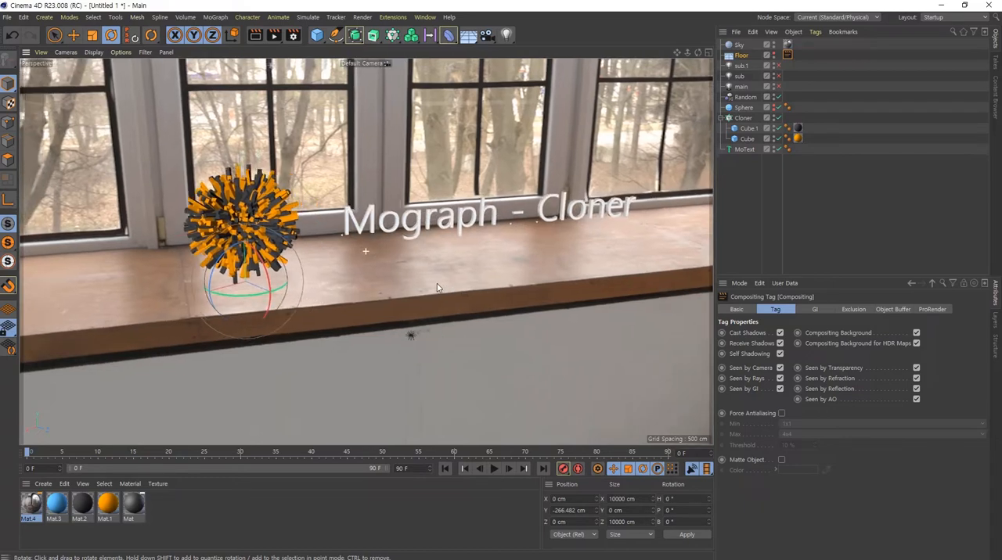
left_click(277, 36)
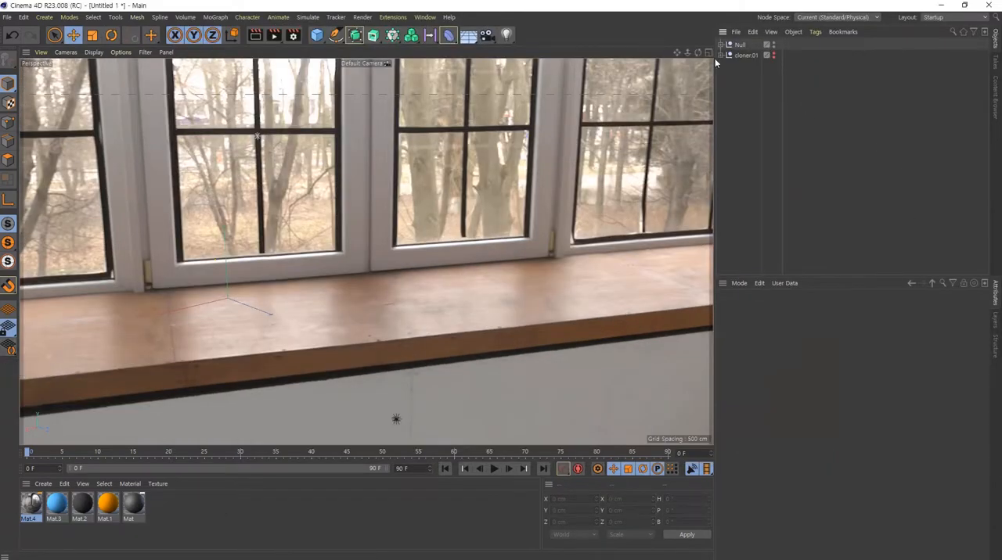
- Hide the Null group in the editor and renderer, rename it light, and clear the selection
left_click(773, 46)
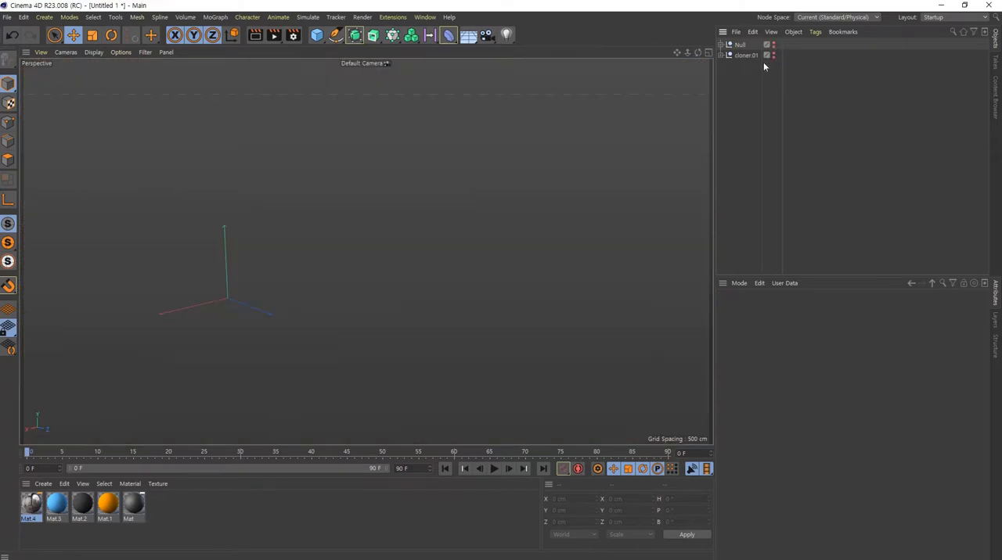
double_click(740, 45)
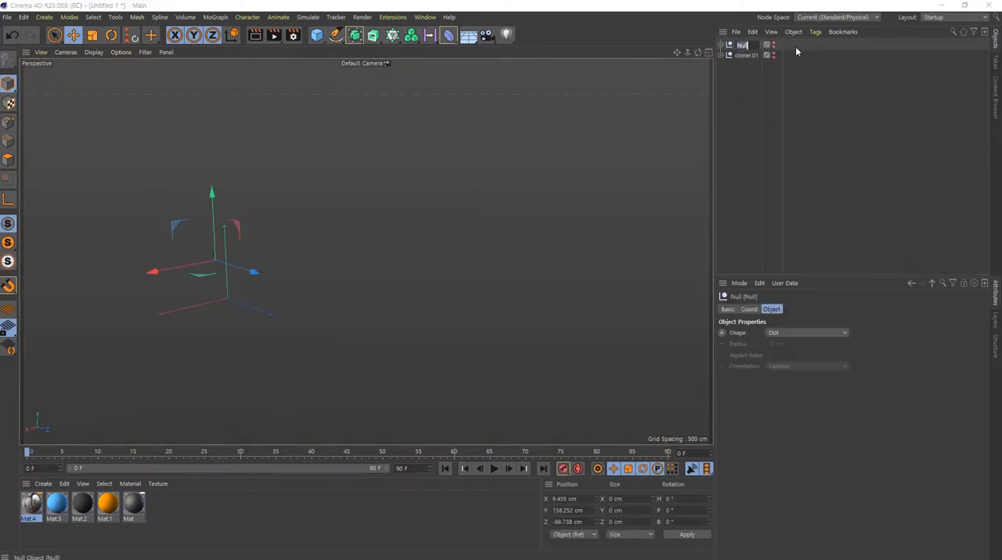
type("light")
key("Return")
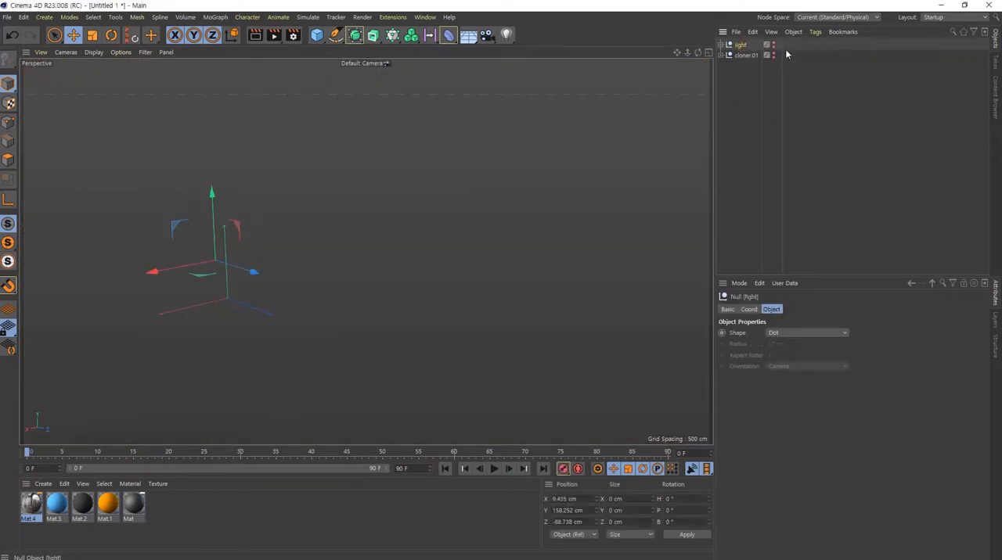
left_click(747, 67)
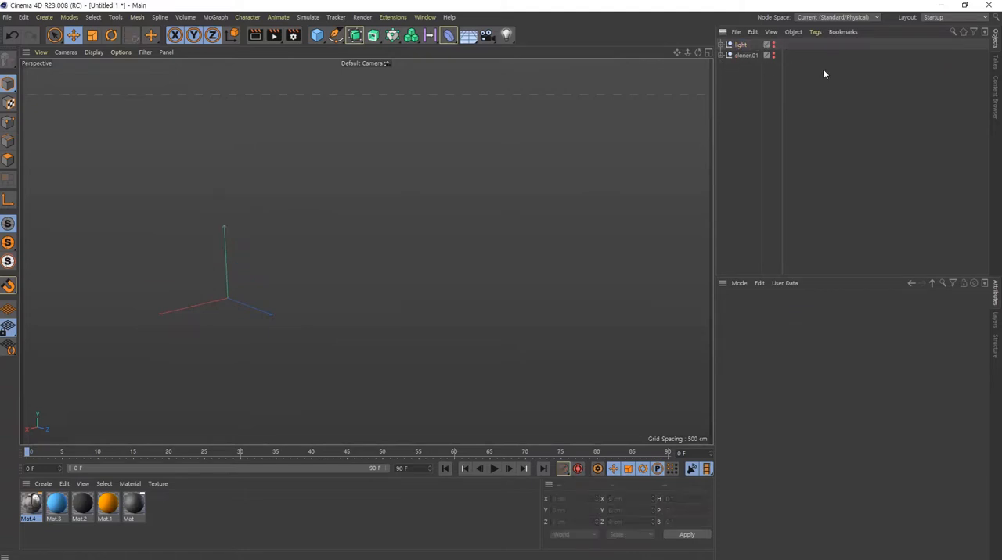
left_click(741, 45)
left_click(861, 102)
- Create a Cube and add a Cloner with the cube as its child
left_click(317, 36)
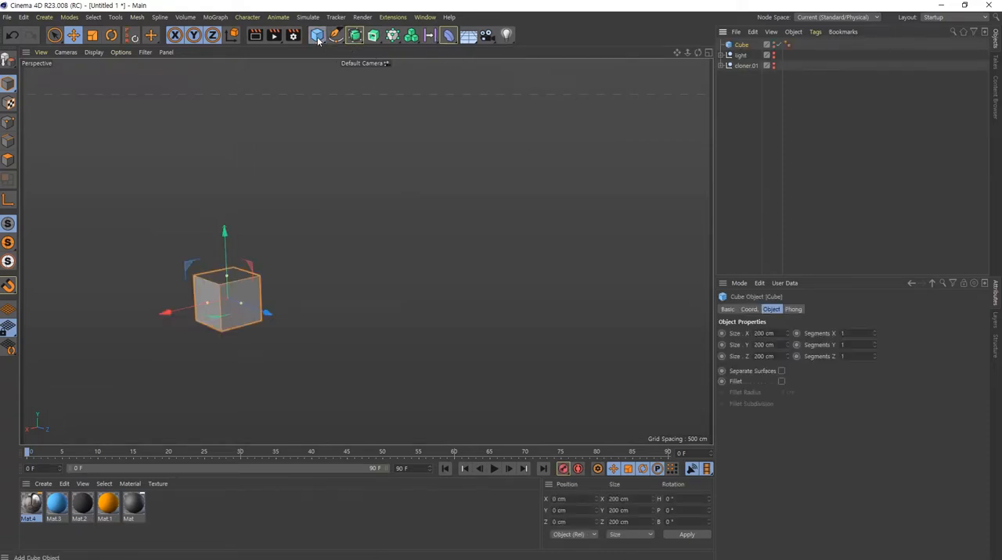
left_click(392, 36, "alt")
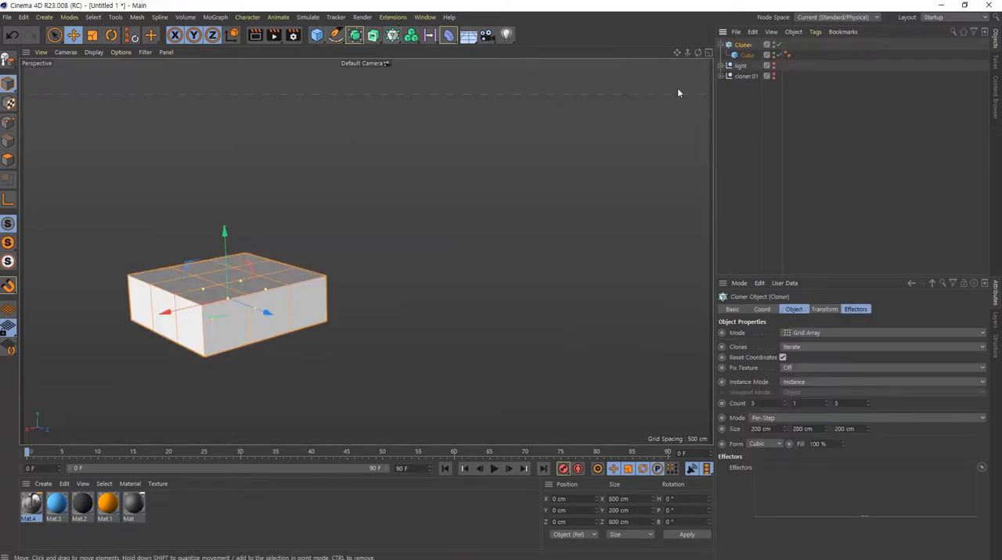
- Set the Cloner's mode to Object and link a newly added Sphere as the object that carries the clones
left_click(822, 332)
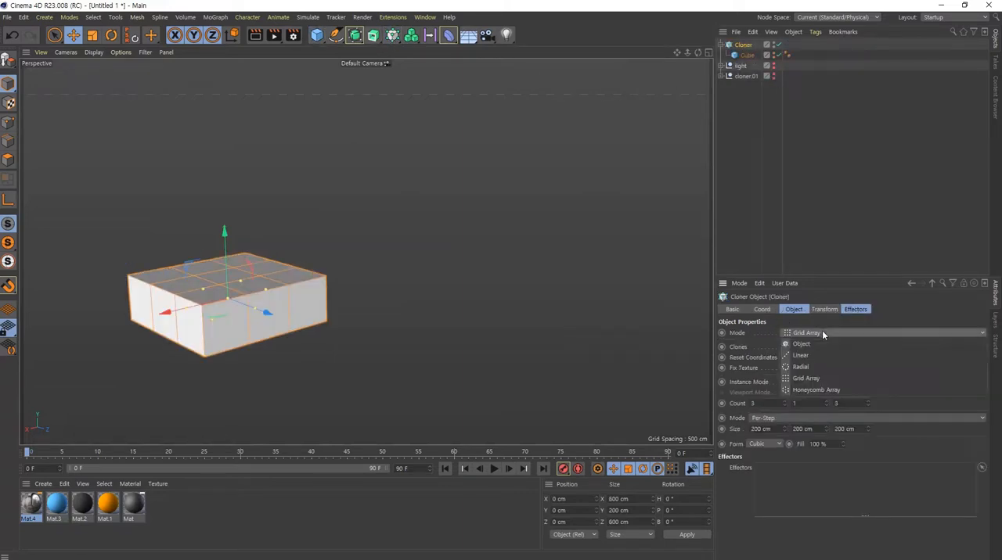
left_click(821, 342)
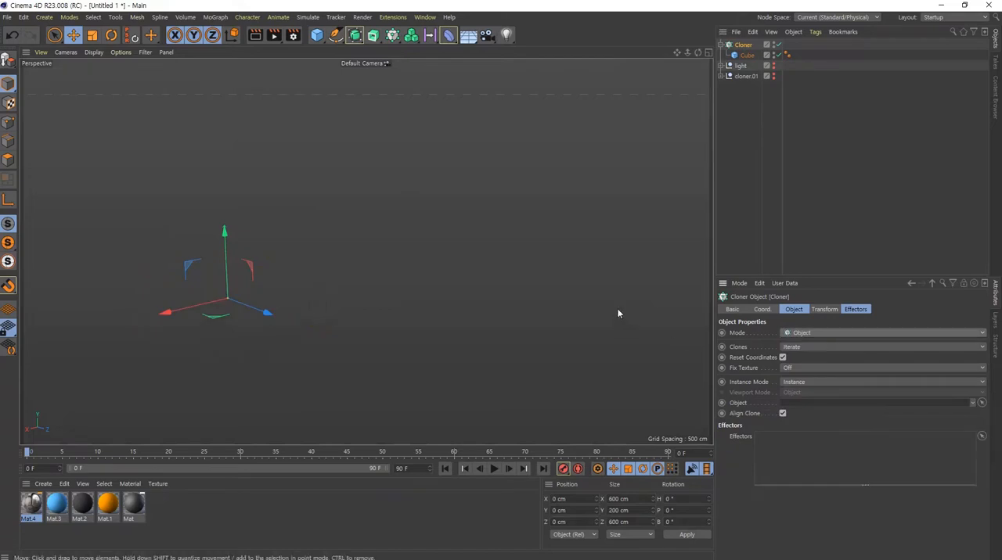
left_click(316, 34)
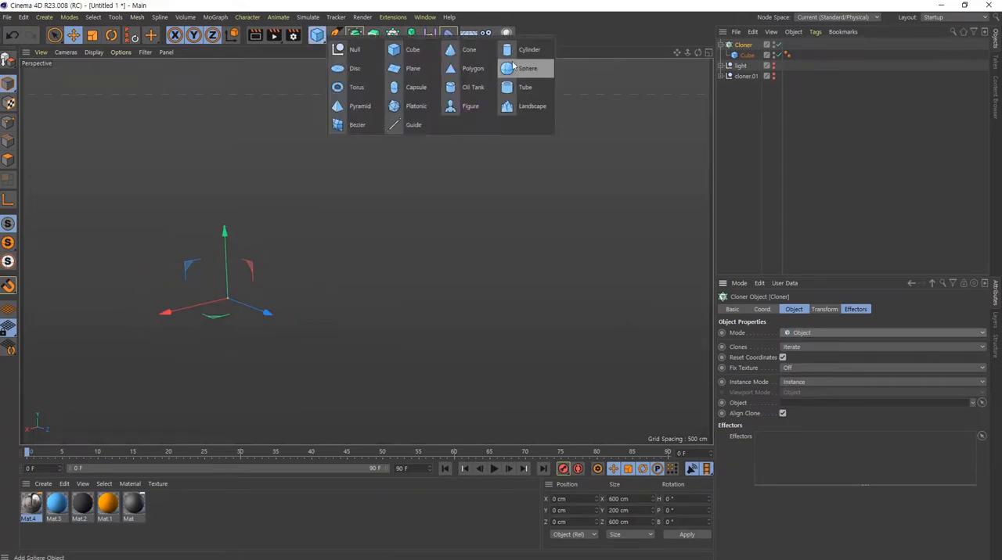
left_click(516, 69)
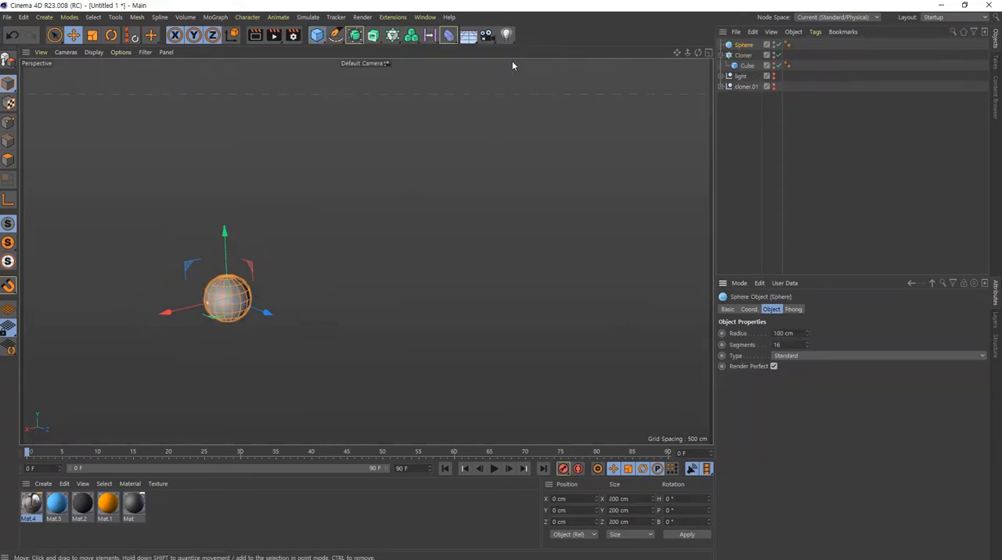
left_click(742, 56)
left_click(981, 403)
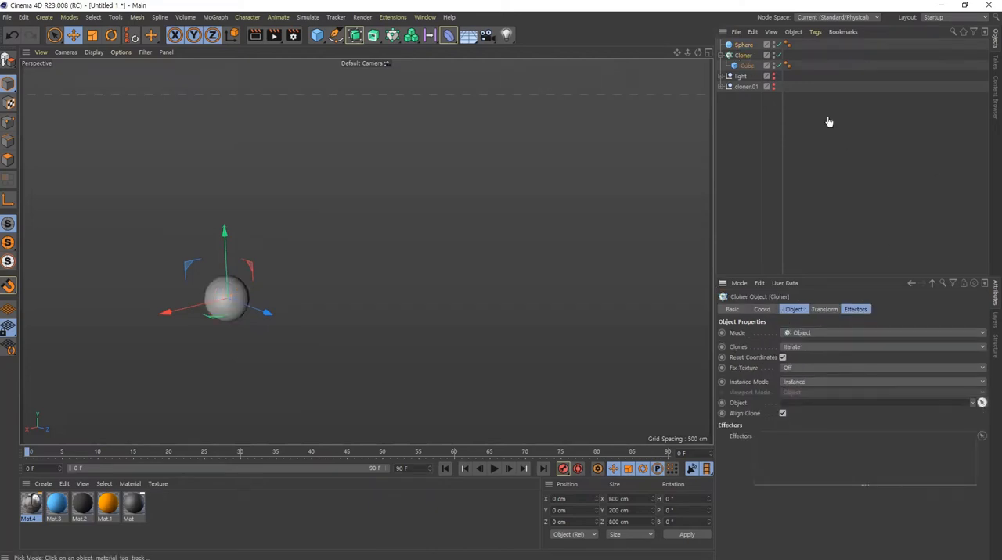
left_click(743, 45)
key("h")
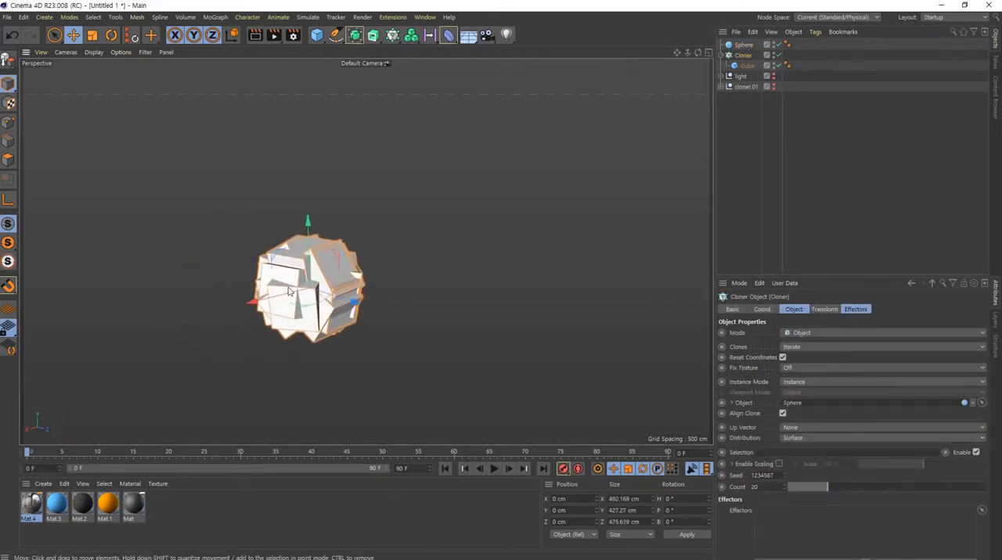
- Scale the Cube inside the Cloner down uniformly to about 20.2 cm per side
left_click(747, 66)
key("t")
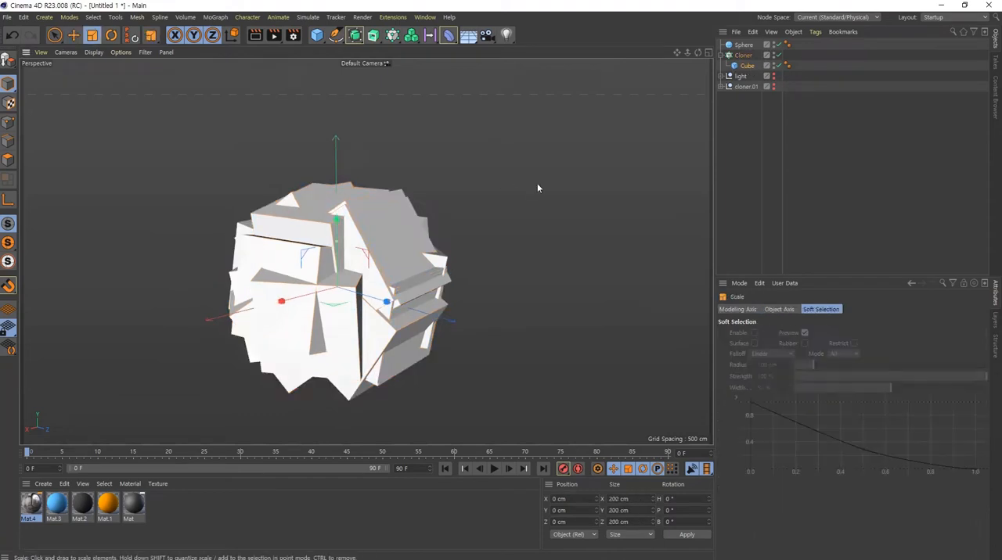
left_click_drag(537, 187, 281, 335)
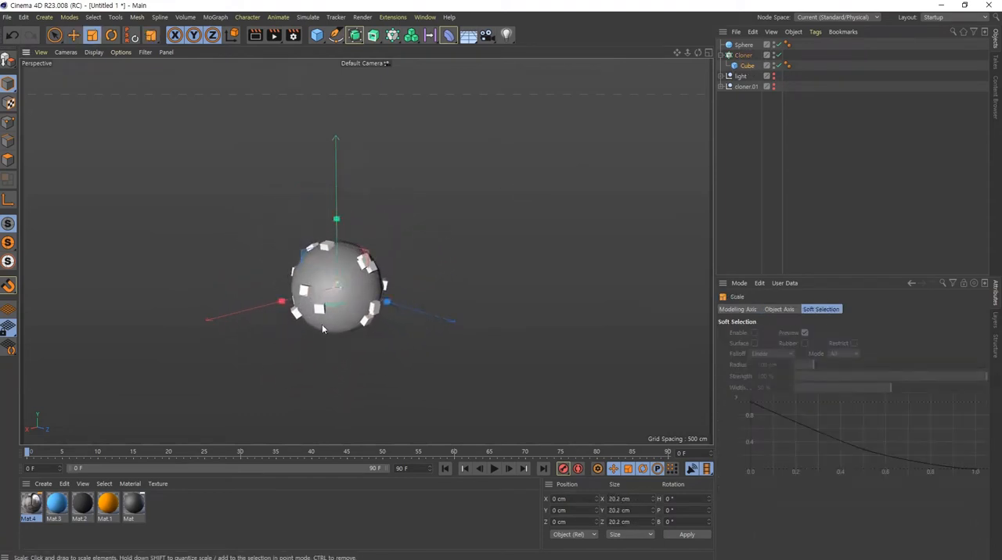
right_click_drag(337, 291, 424, 281, "alt")
left_click_drag(424, 280, 400, 286, "alt")
right_click_drag(354, 291, 415, 278, "alt")
left_click_drag(421, 278, 395, 279, "alt")
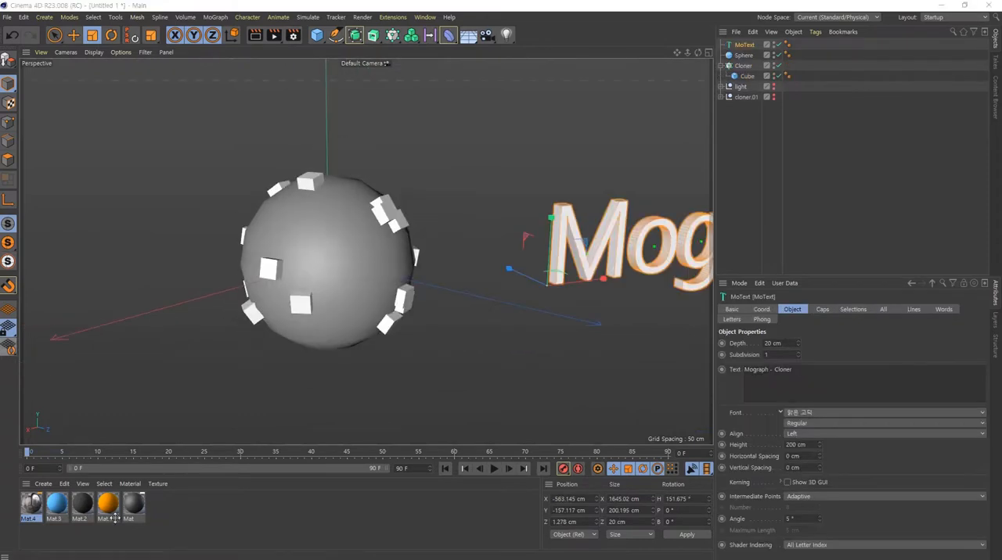
- Set the Cloner's count to 1500 to cover the sphere with cubes
left_click_drag(256, 257, 360, 297, "alt")
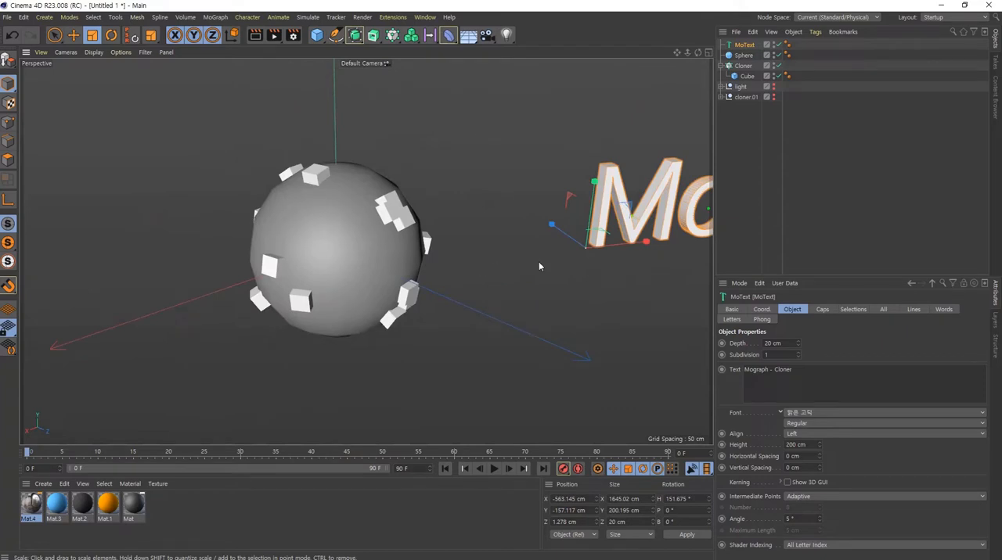
left_click(743, 66)
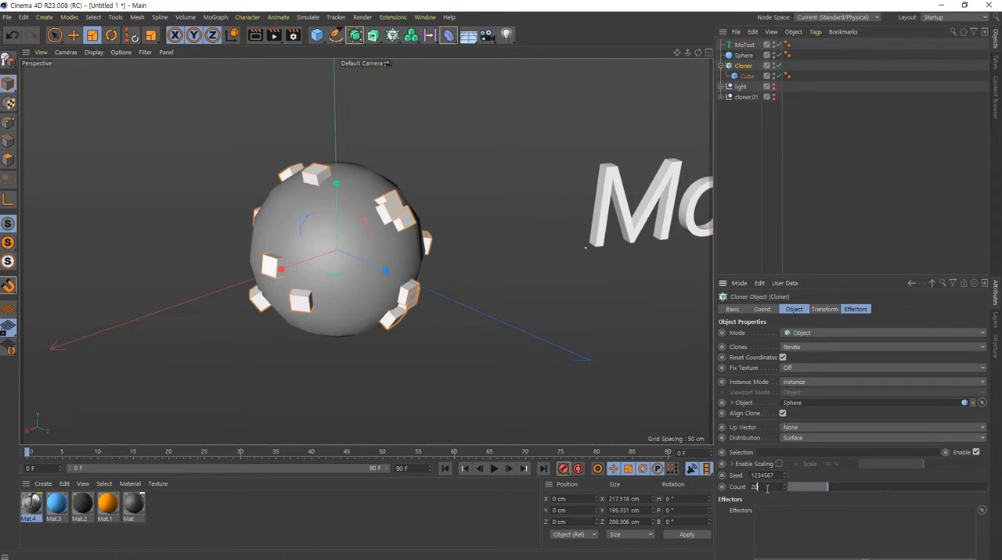
key("Return")
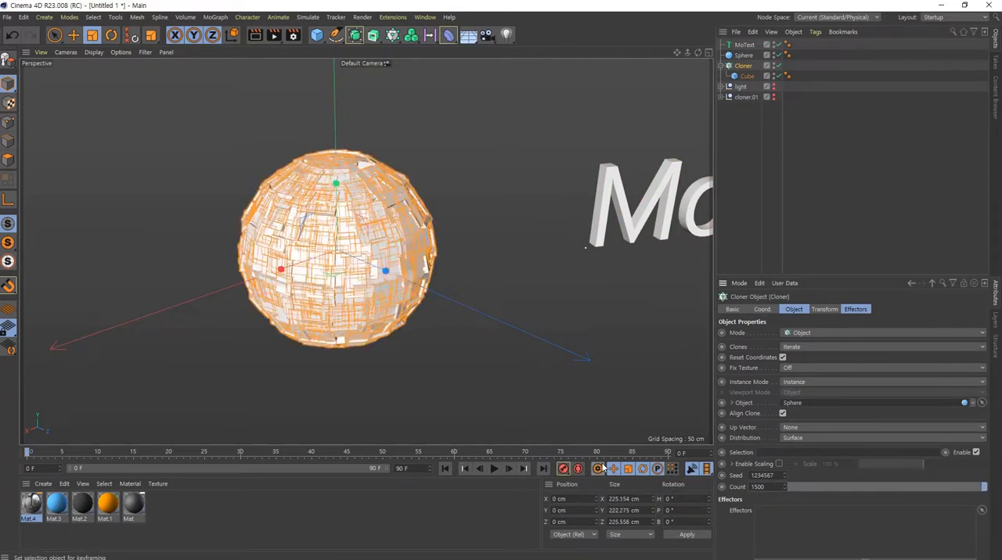
- Examine how the cube clones are distributed over the sphere's surface from several angles
mouse_move(360, 235)
left_mouse_down("alt")
mouse_move(441, 285)
mouse_move(355, 221)
left_mouse_up("alt")
right_click_drag(319, 171, 521, 226, "alt")
mouse_move(522, 226)
left_mouse_down("alt")
mouse_move(485, 219)
mouse_move(453, 235)
mouse_move(442, 190)
mouse_move(472, 204)
left_mouse_up("alt")
right_click_drag(472, 203, 370, 267, "alt")
left_click_drag(461, 292, 535, 256, "alt")
middle_click_drag(393, 337, 403, 228, "alt")
right_click_drag(403, 228, 431, 244, "alt")
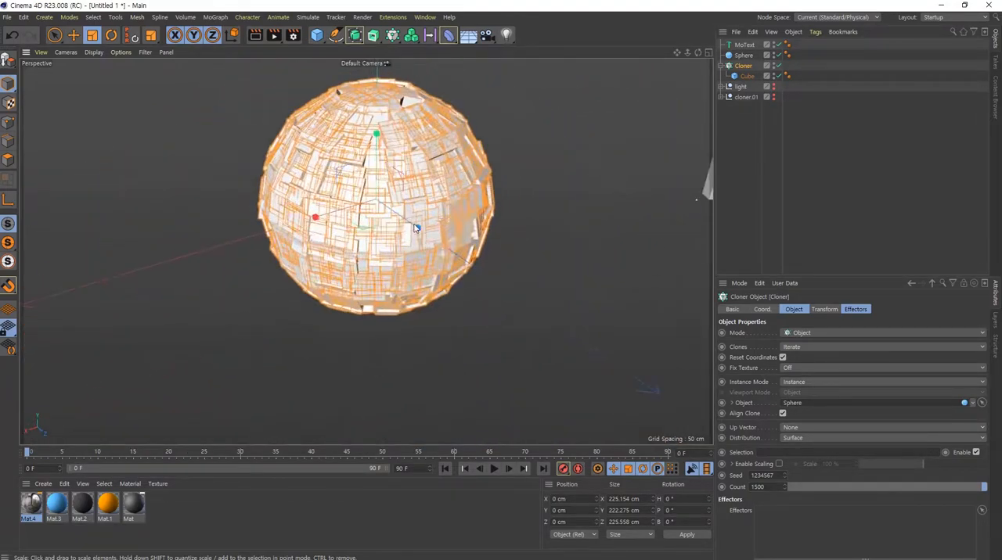
left_click_drag(431, 262, 416, 238, "alt")
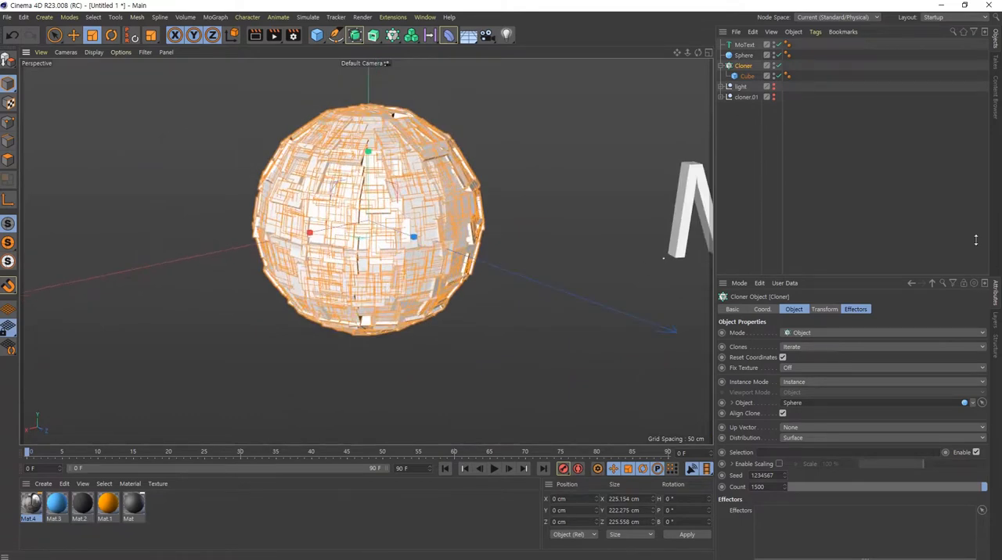
middle_click_drag(430, 244, 446, 263, "alt")
left_click_drag(447, 258, 456, 262, "alt")
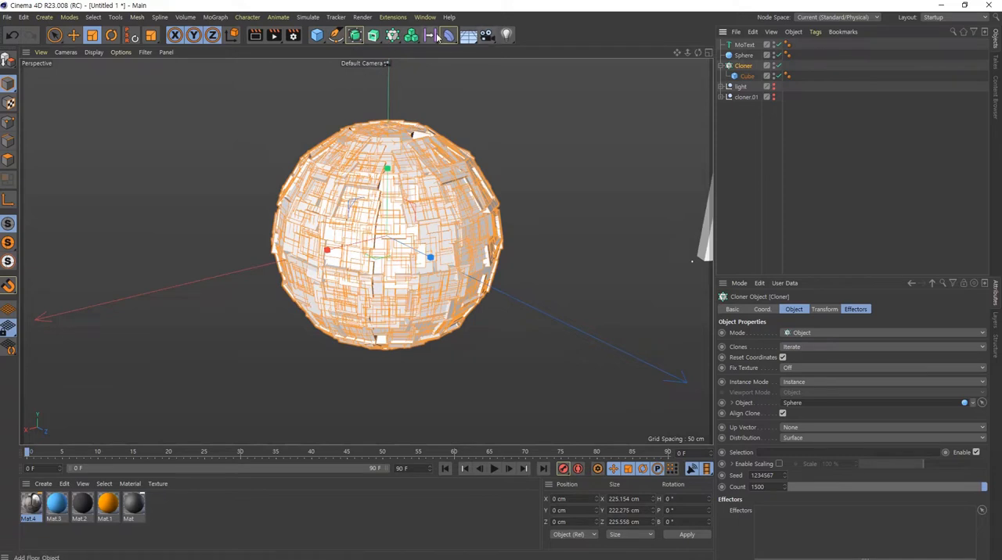
- Add a Random effector to the Cloner with its default position variation
left_click_drag(404, 150, 656, 77)
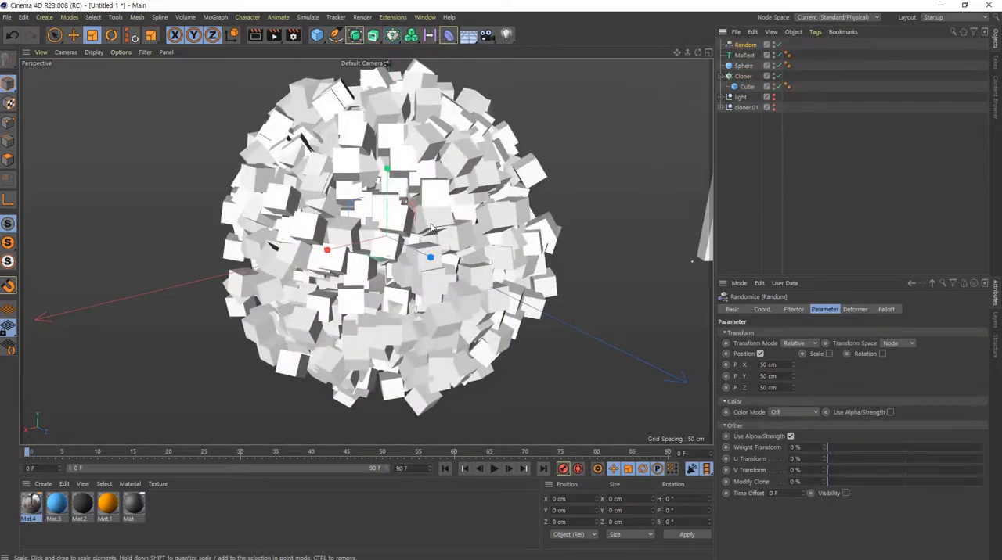
scroll(432, 224, "down", 5)
mouse_move(352, 227)
left_mouse_down("alt")
mouse_move(377, 226)
mouse_move(390, 137)
mouse_move(207, 214)
mouse_move(403, 249)
mouse_move(442, 239)
mouse_move(416, 233)
left_mouse_up("alt")
scroll(416, 233, "up", 3)
scroll(417, 233, "down", 2)
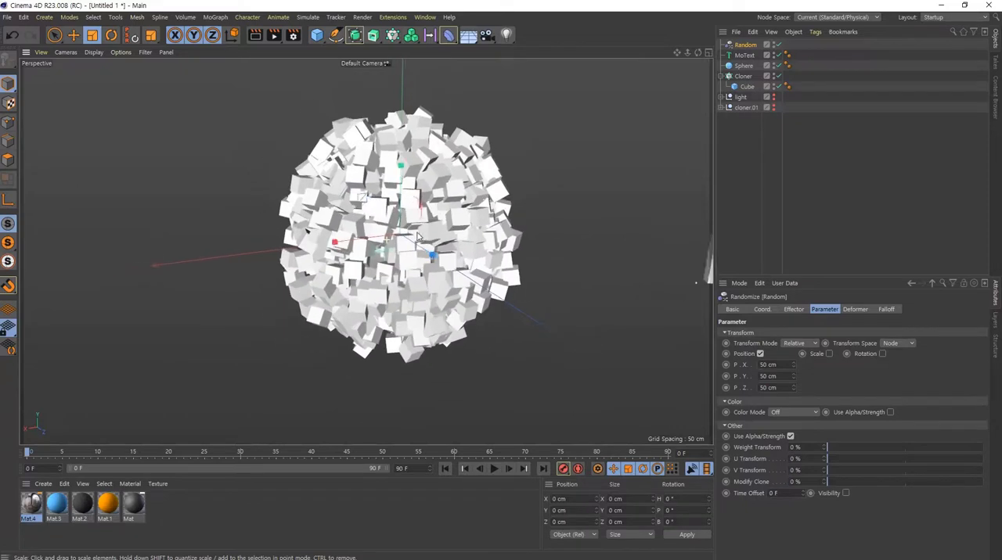
scroll(416, 233, "down", 1)
middle_click_drag(417, 229, 387, 231, "alt")
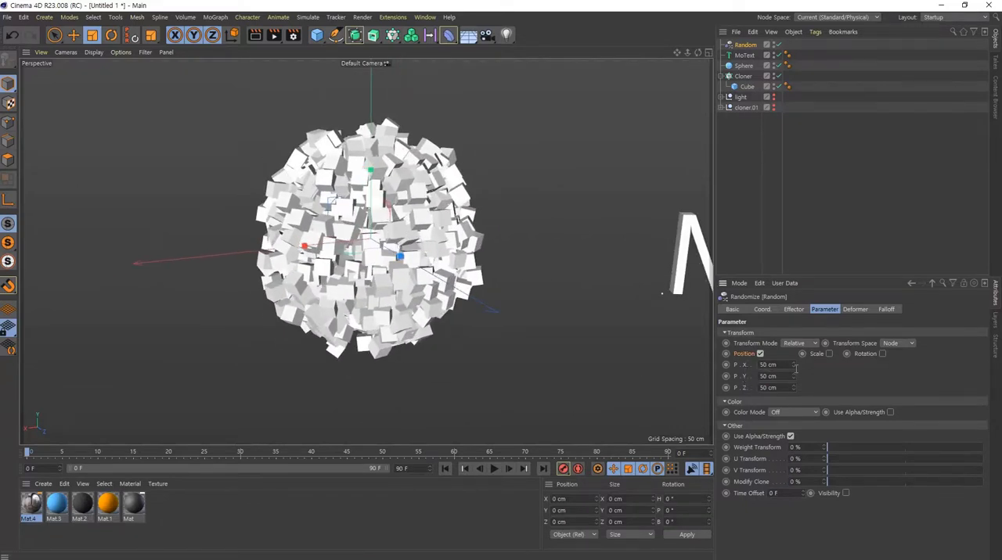
- Try scattering the clones with Random effector position values of 166 cm in X, 154 cm in Y and 174 cm in Z
left_click_drag(793, 365, 793, 385)
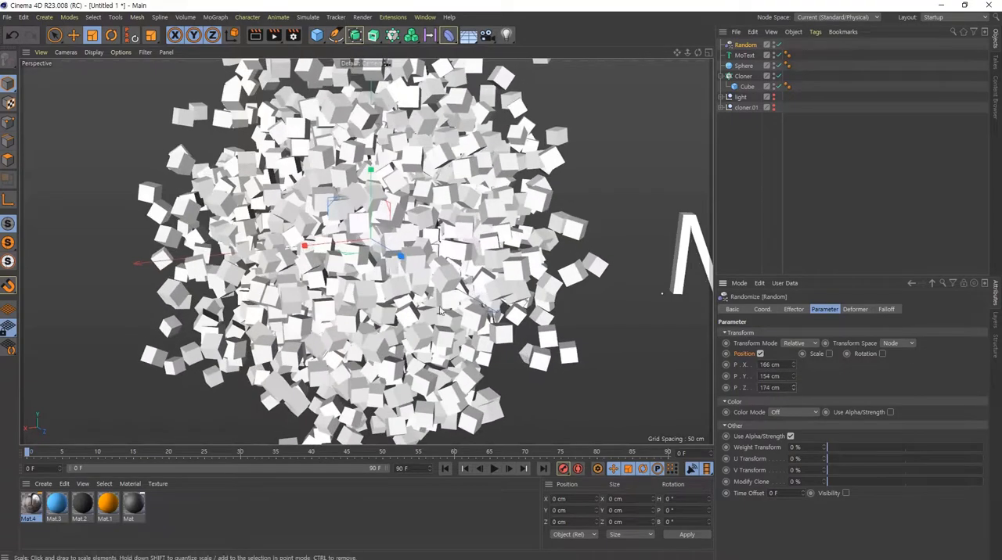
scroll(439, 311, "down", 5)
mouse_move(439, 311)
left_mouse_down("alt")
mouse_move(248, 288)
mouse_move(154, 299)
mouse_move(385, 295)
mouse_move(403, 321)
left_mouse_up("alt")
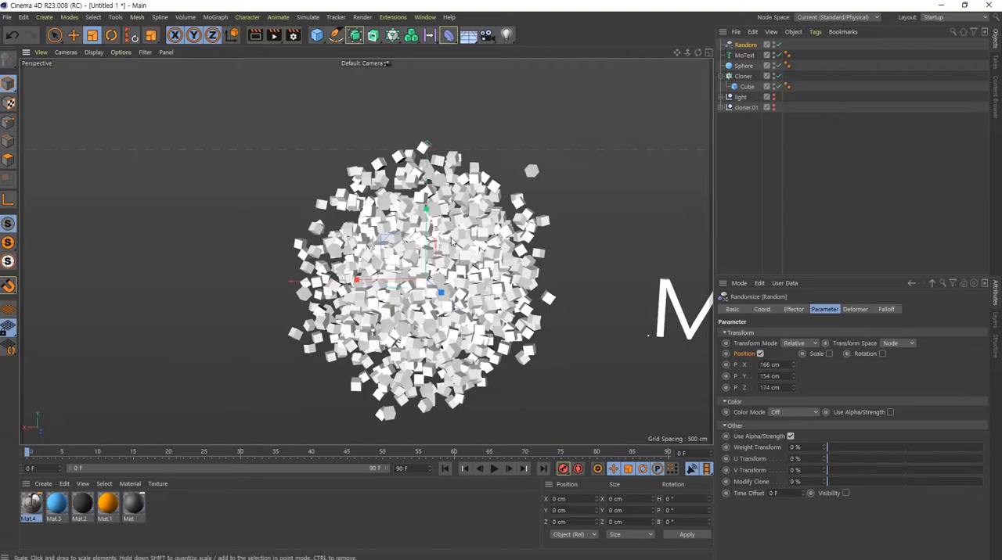
mouse_move(419, 335)
left_mouse_down("alt")
mouse_move(308, 213)
mouse_move(202, 256)
mouse_move(501, 266)
left_mouse_up("alt")
- Turn off the Random effector's Position and enable Scale with Uniform Scale at a value of 1
left_click(759, 353)
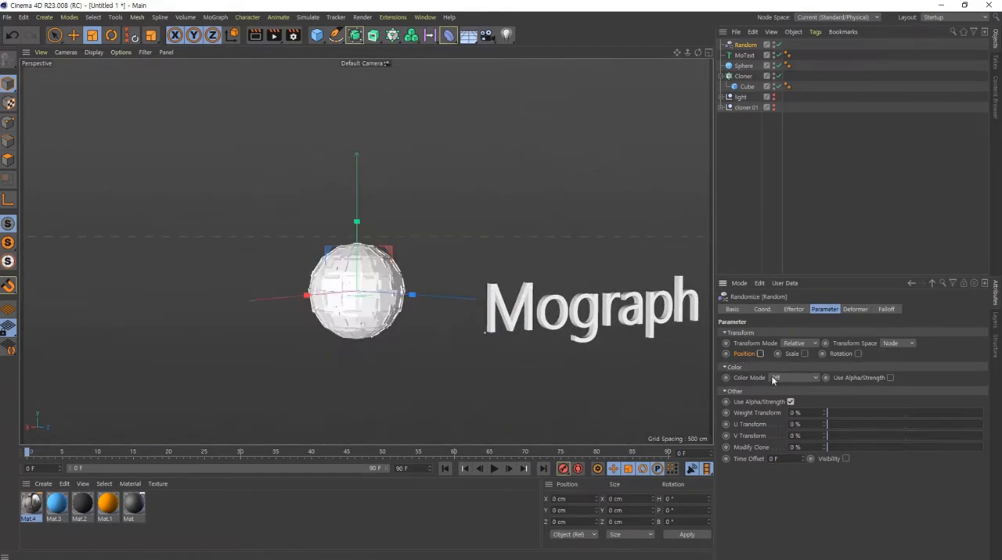
right_click_drag(372, 289, 554, 328, "alt")
middle_click_drag(384, 332, 412, 297, "alt")
right_click_drag(359, 305, 394, 313, "alt")
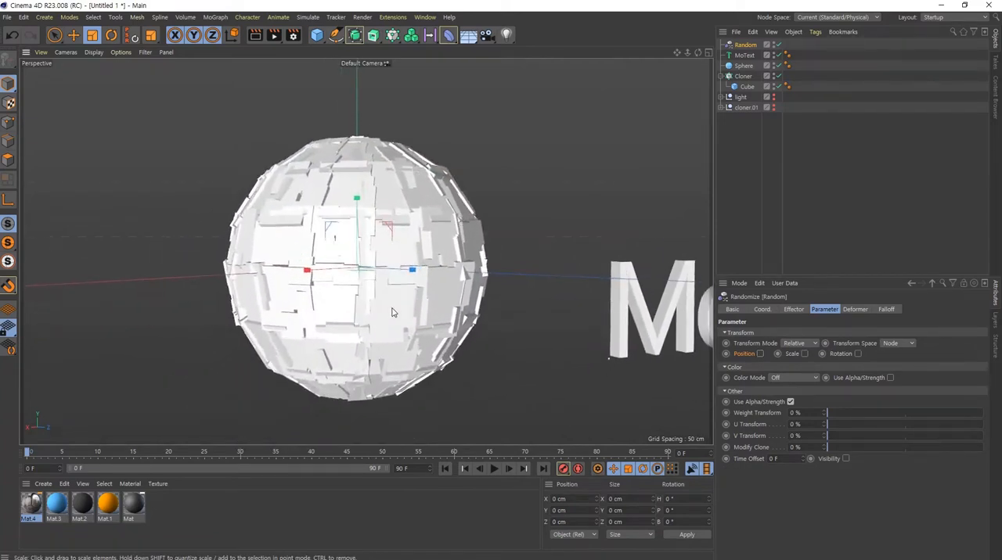
left_click_drag(393, 313, 398, 329, "alt")
right_click_drag(407, 323, 382, 314, "alt")
left_click_drag(383, 314, 390, 329, "alt")
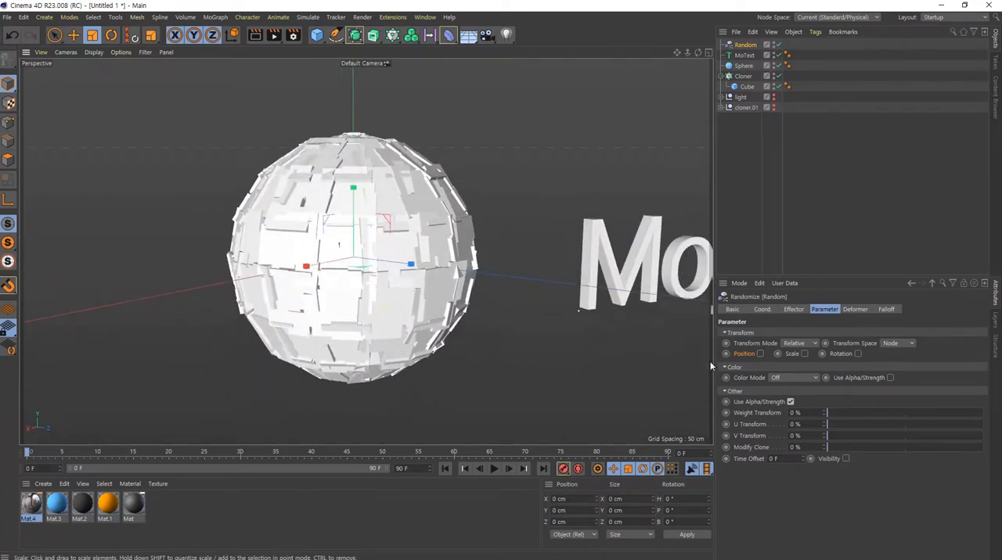
left_click(804, 354)
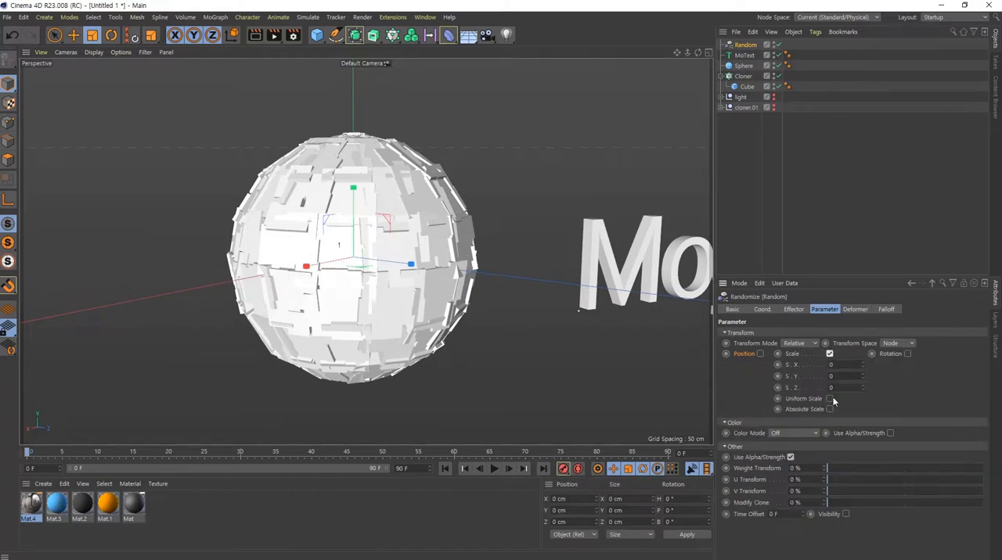
left_click(829, 399)
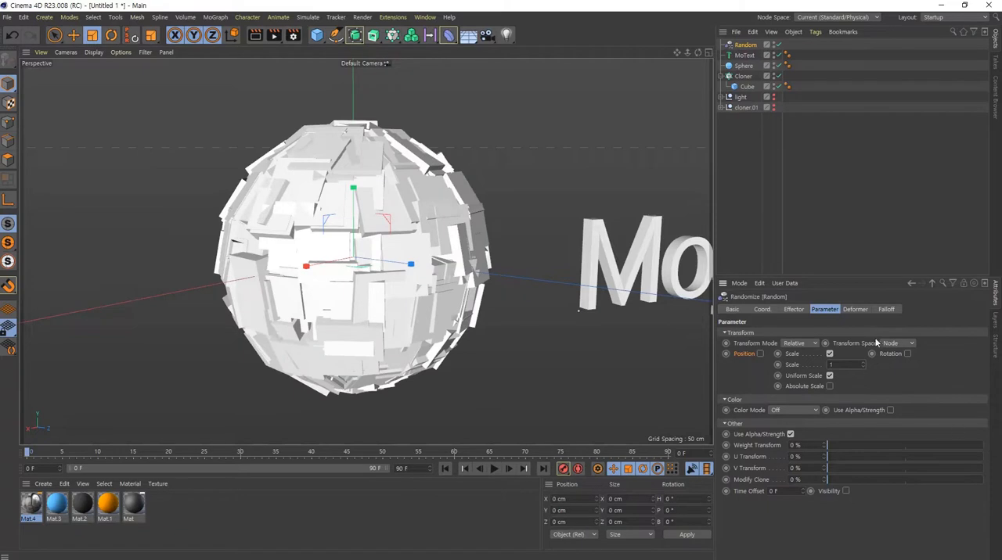
- Enable the Random effector's Rotation and set H, P and B to 45° each
left_click(908, 354)
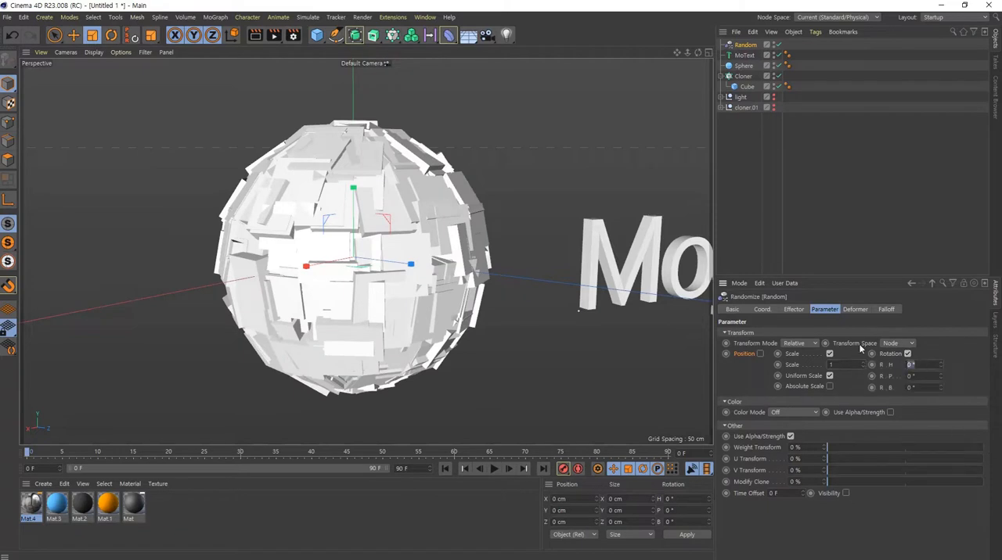
type("45")
key("Tab")
type("45")
key("Tab")
type("45")
key("Return")
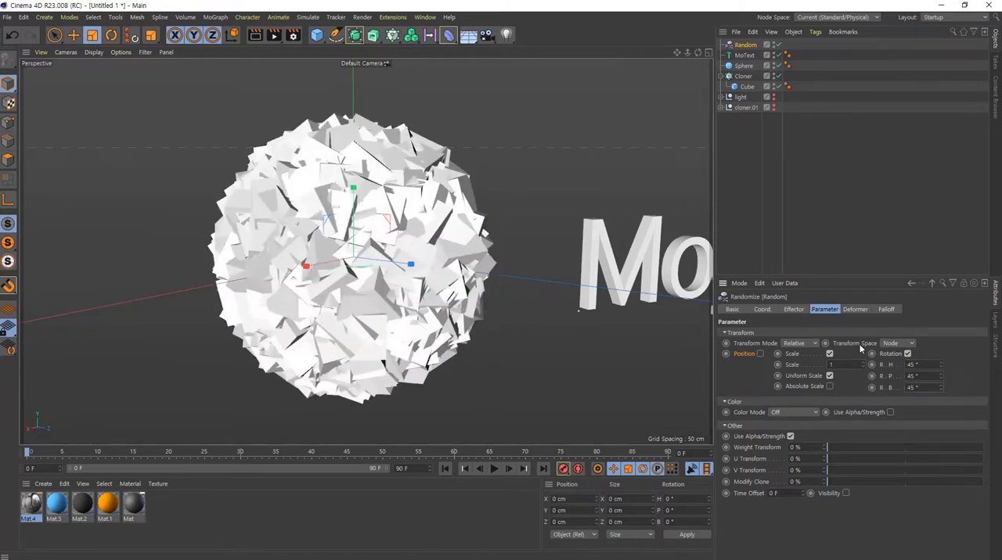
left_click_drag(434, 301, 422, 315, "alt")
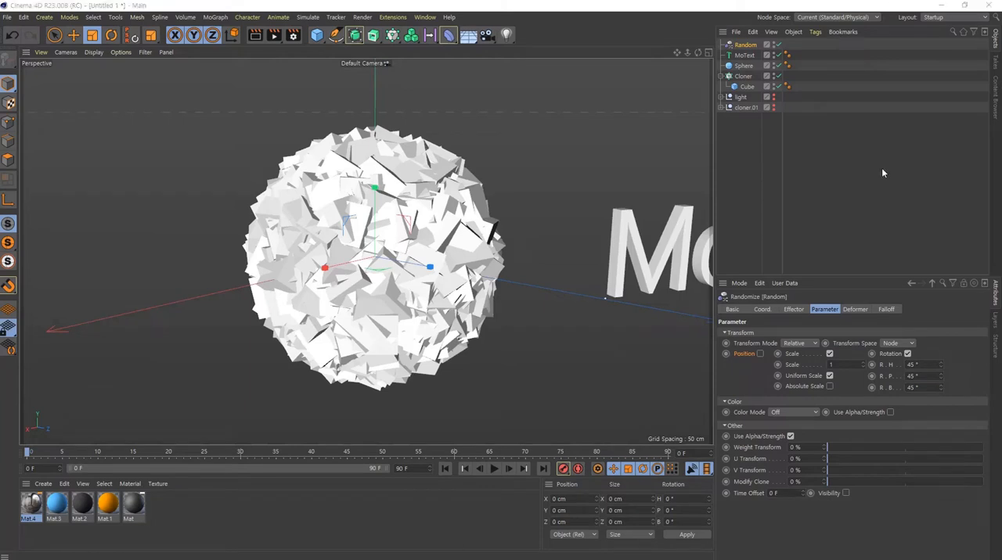
left_click(748, 87)
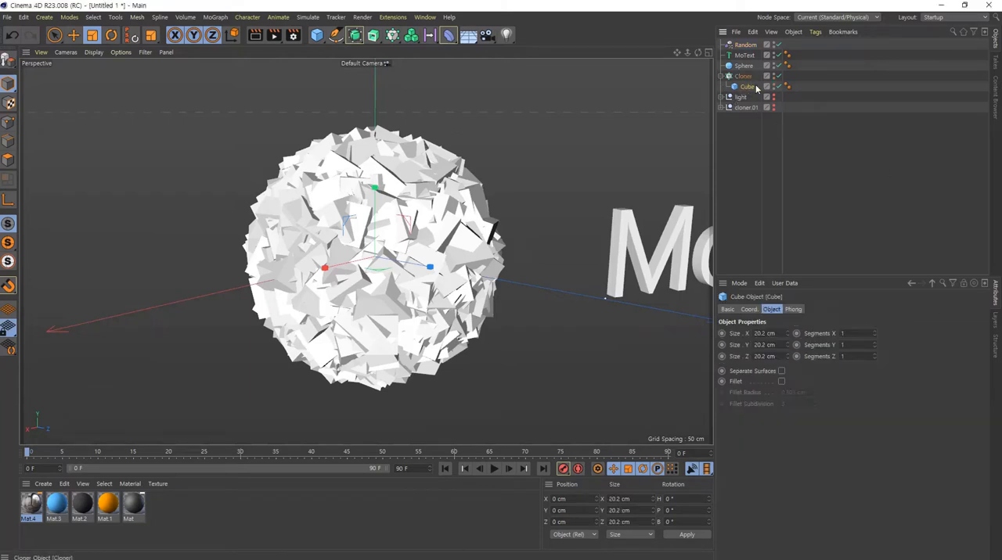
left_click(744, 77)
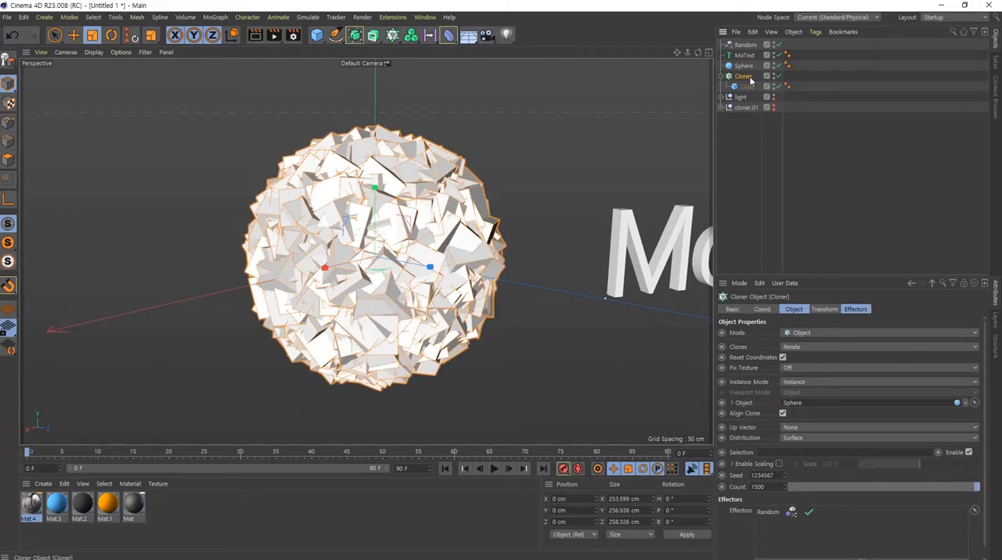
right_click(747, 77)
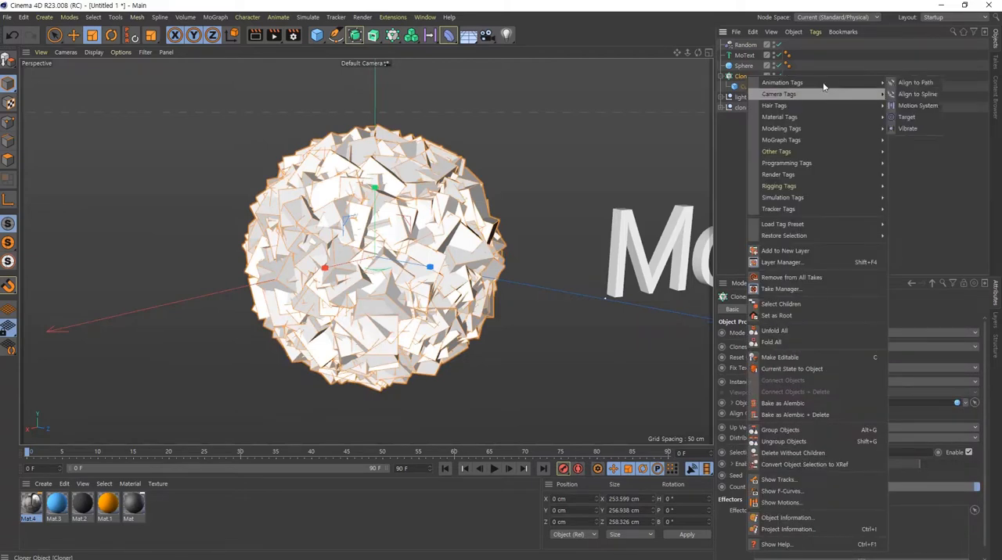
mouse_move(829, 197)
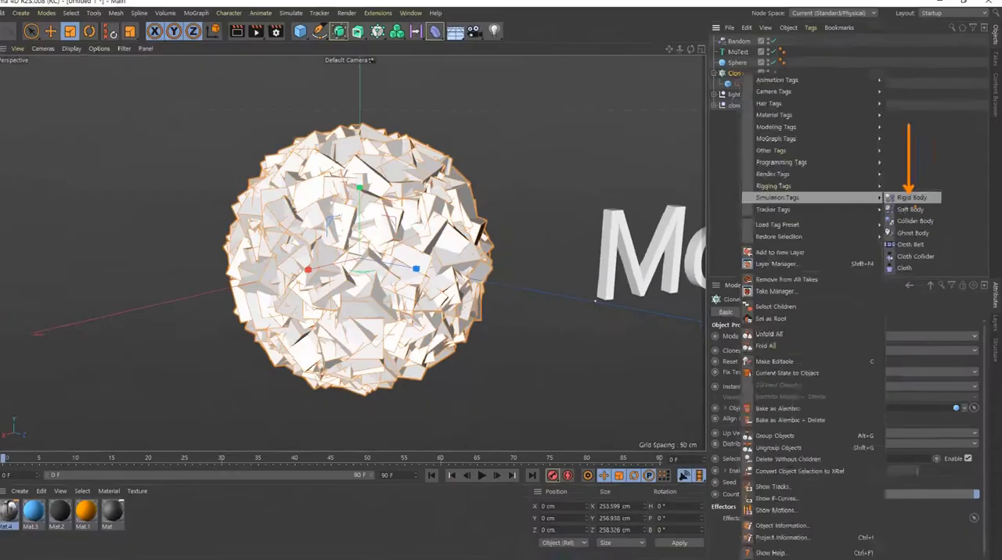
left_click(861, 197)
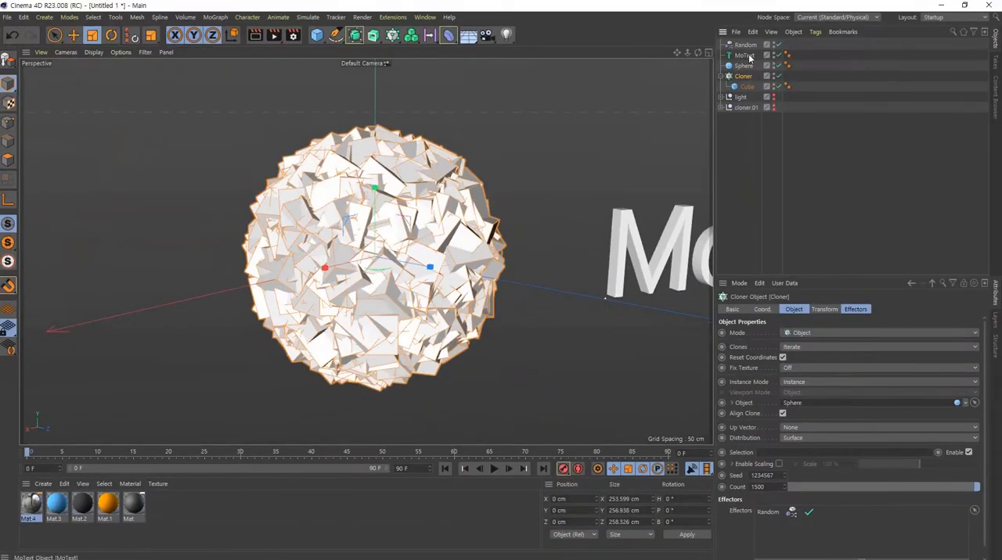
- Add a Rigid Body simulation tag to the Cloner
right_click(743, 76)
mouse_move(821, 197)
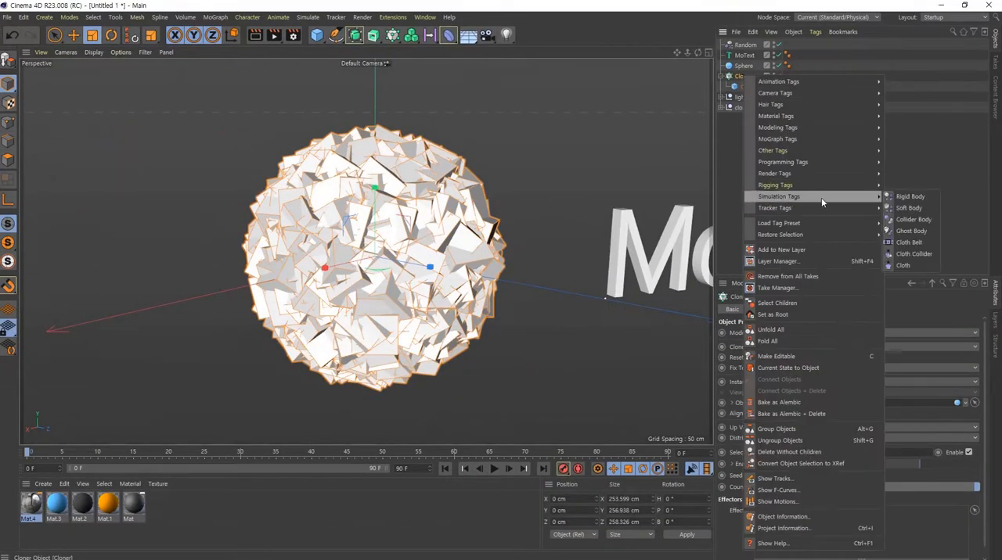
left_click(909, 207)
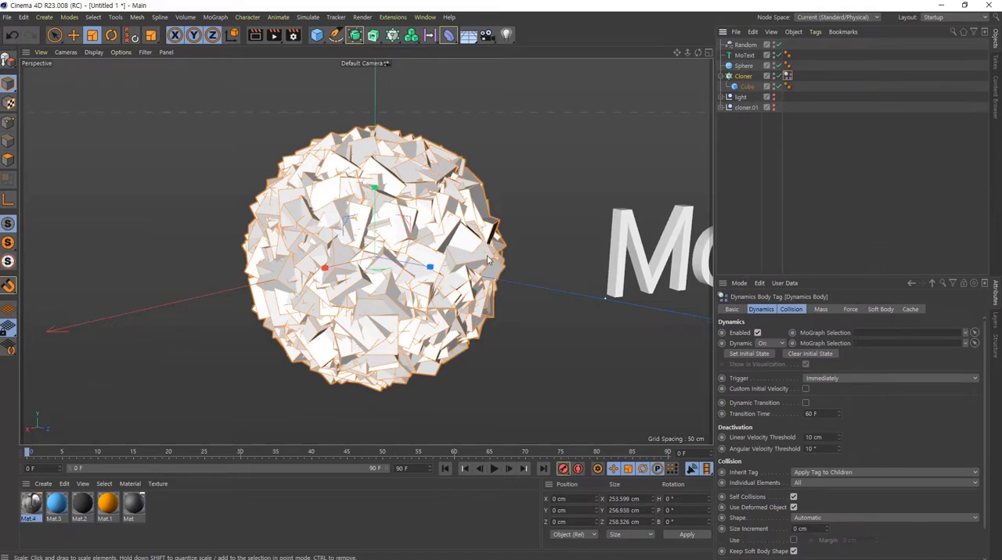
- Play the rigid-body simulation twice to watch the cubes burst off the sphere, rewinding to the start after each run
scroll(387, 284, "down", 6)
left_click_drag(386, 284, 394, 276, "alt")
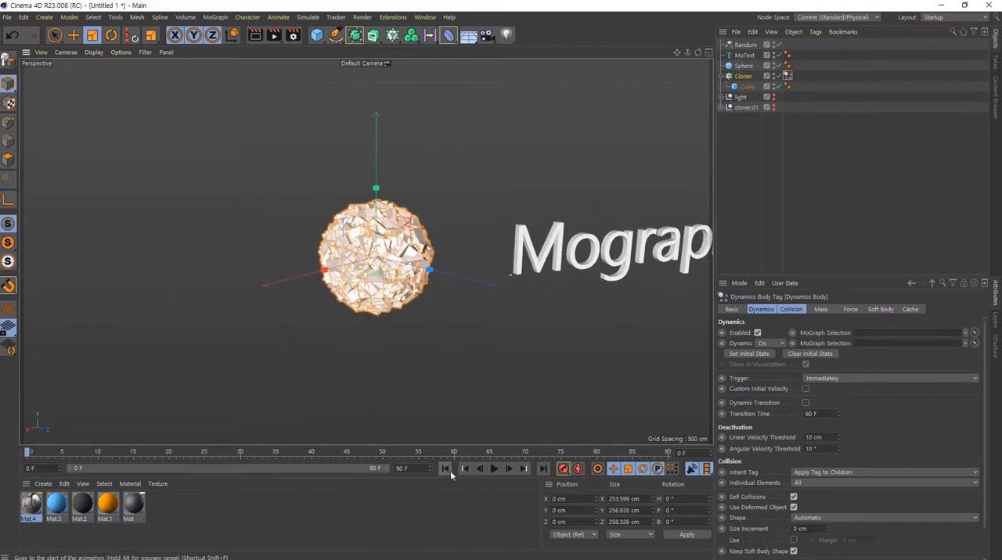
left_click(494, 469)
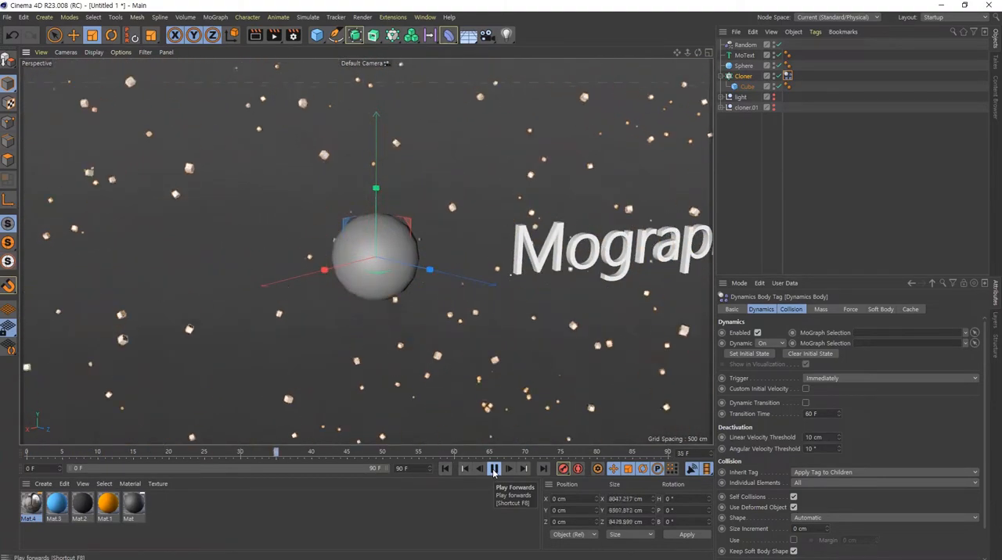
left_click(494, 469)
left_click(446, 469)
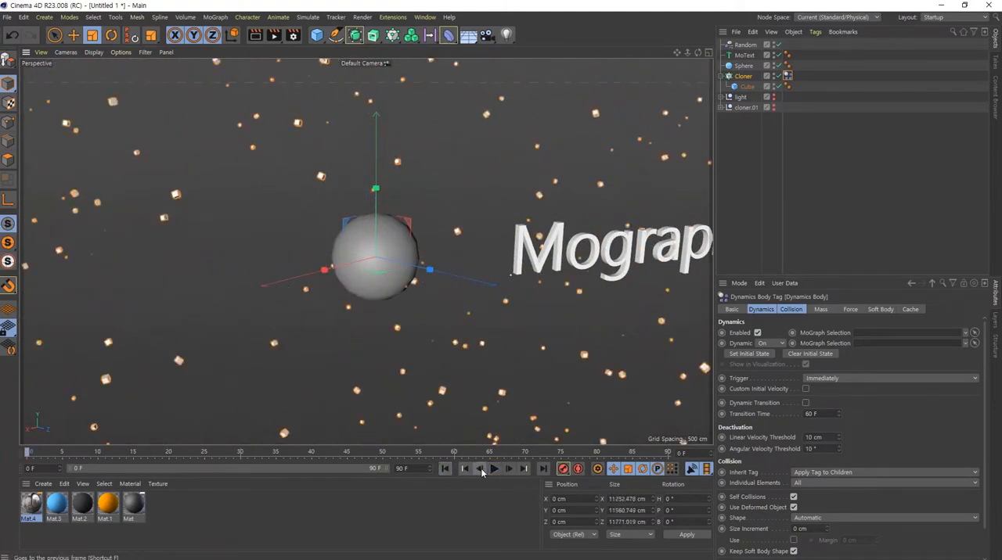
left_click(493, 469)
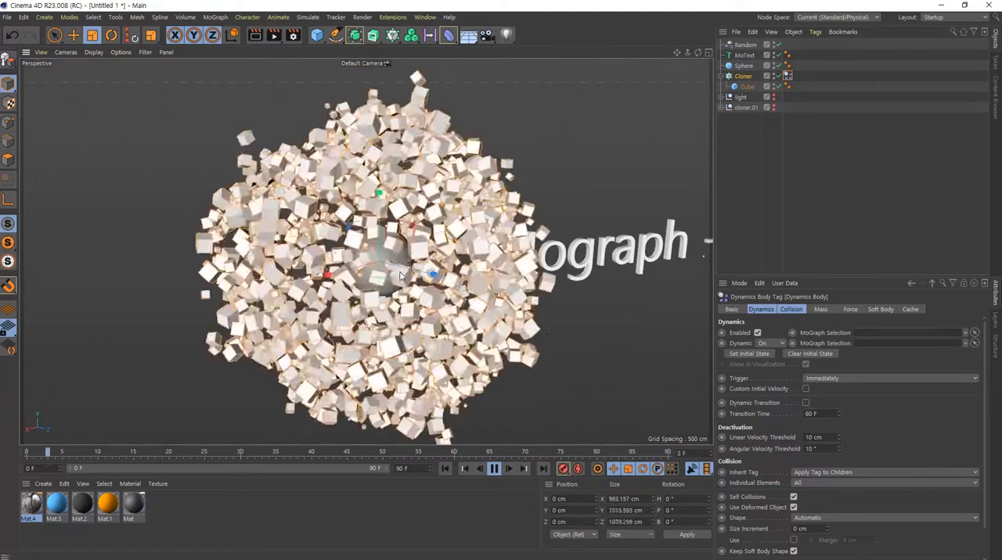
left_click(494, 469)
left_click(445, 468)
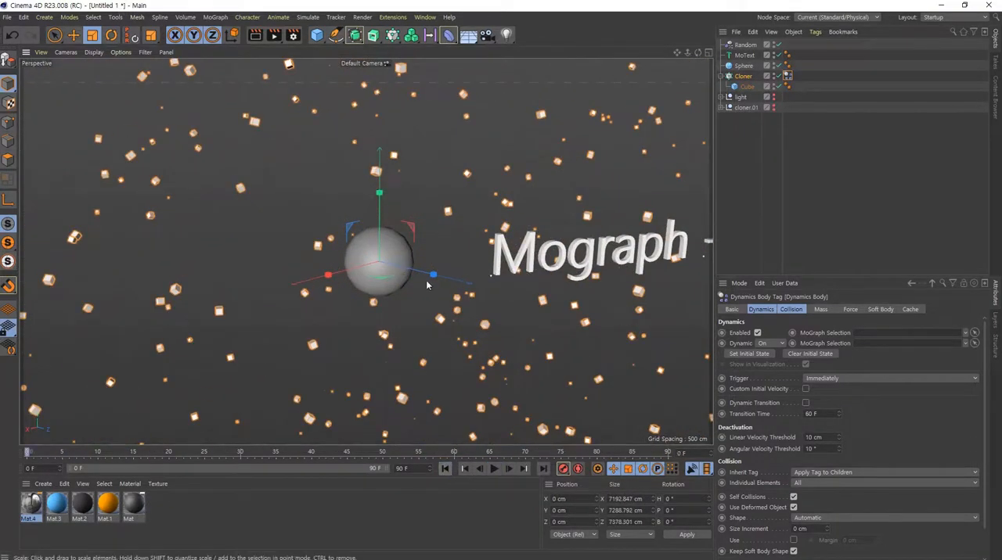
- Scale the Sphere up uniformly to about 321 cm in diameter
scroll(531, 268, "up", 5)
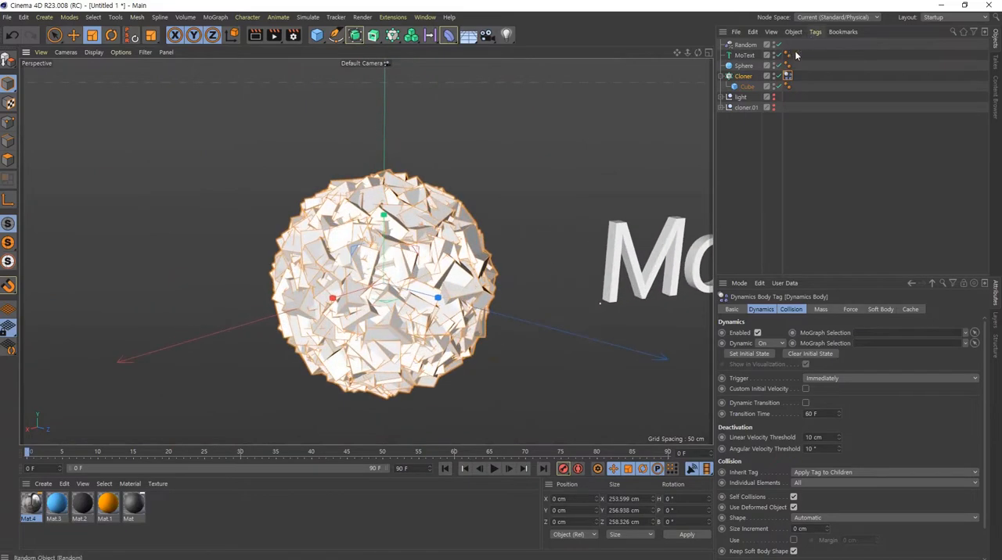
left_click(743, 66)
key("t")
left_click_drag(117, 354, 474, 372)
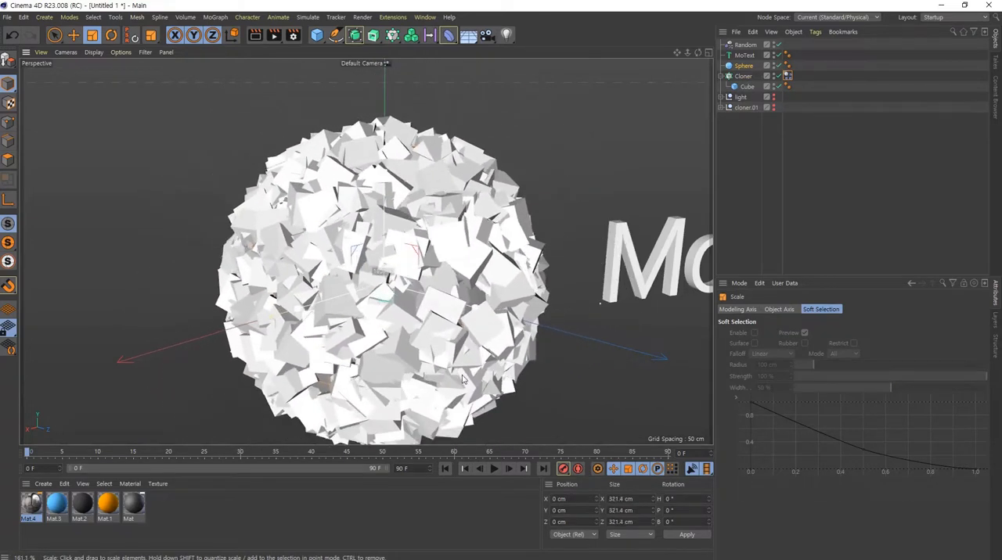
- Play the simulation with the enlarged sphere, rewind it to frame 0 and play it once more
scroll(336, 309, "down", 5)
scroll(335, 307, "up", 1)
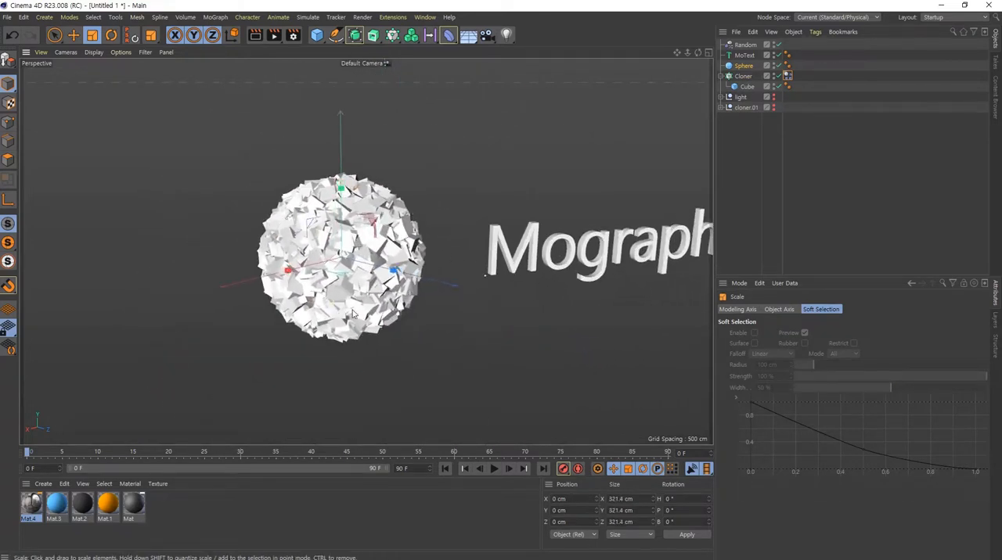
left_click(494, 468)
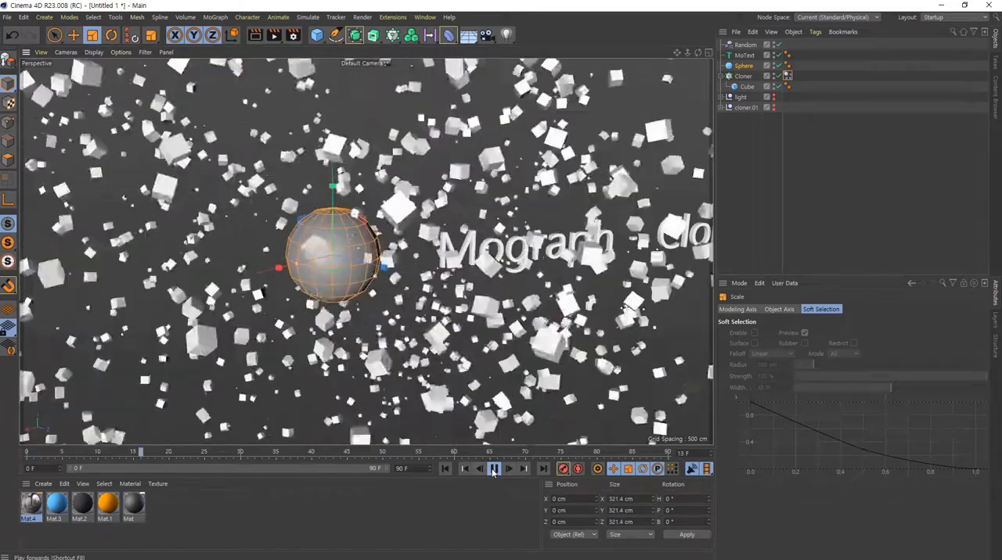
left_click(493, 468)
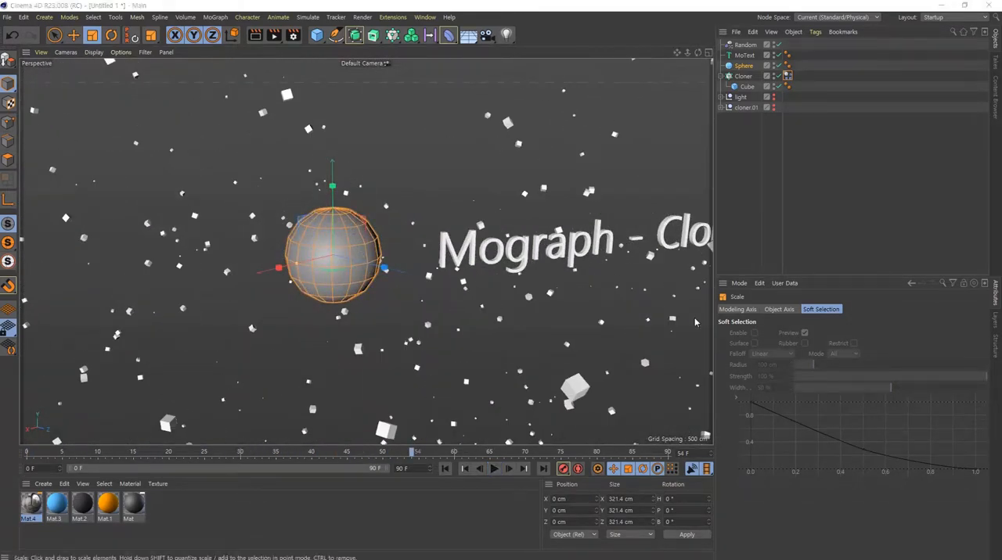
left_click(443, 469)
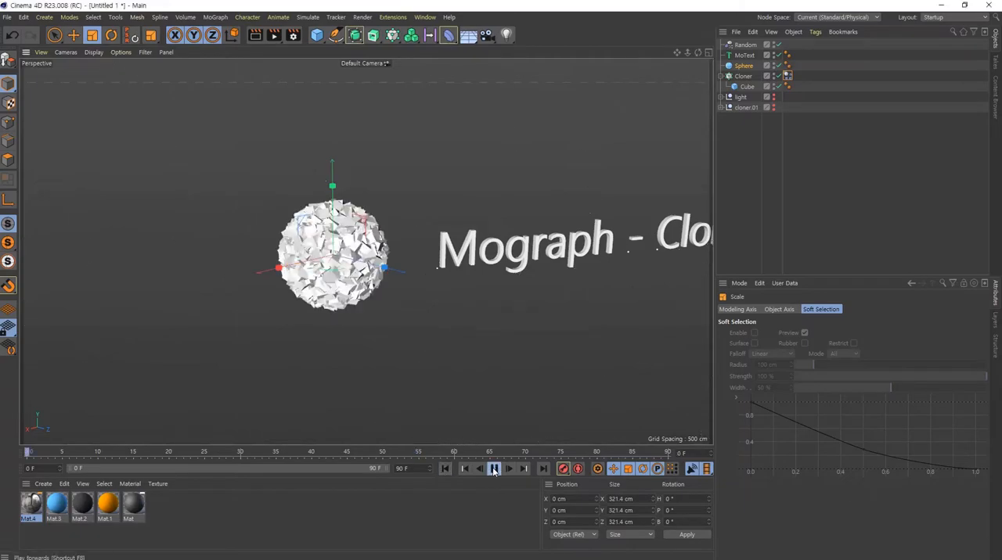
left_click(494, 469)
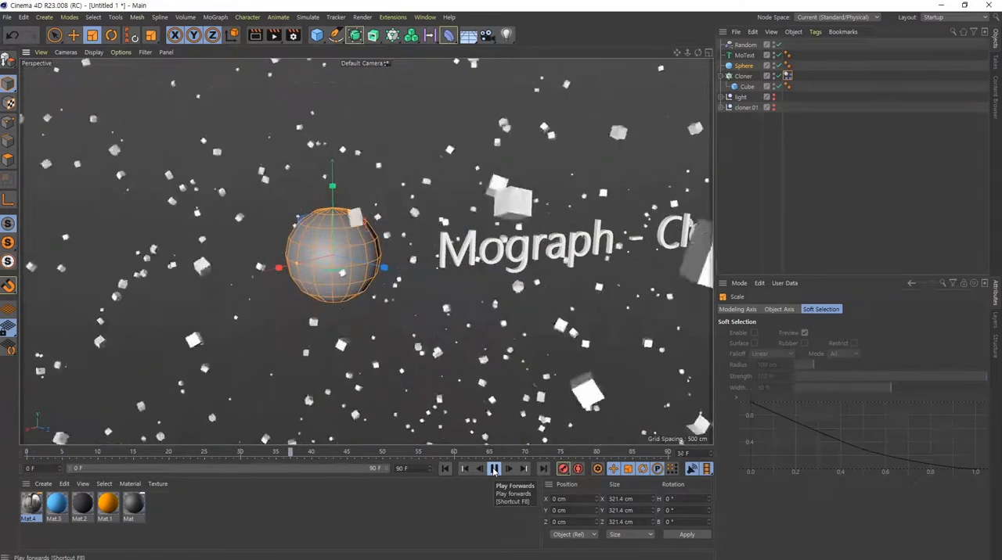
left_click(493, 469)
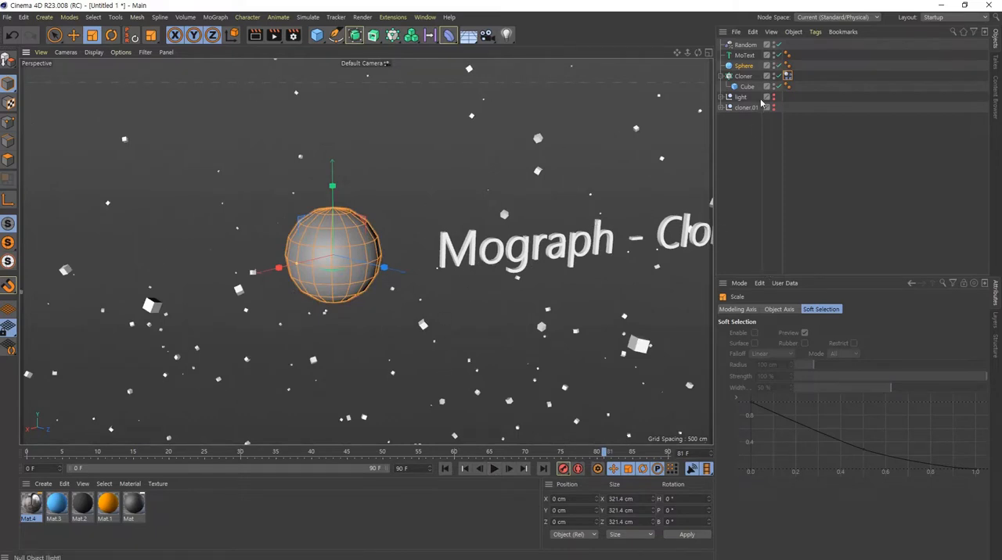
- Show the project's general Dynamics settings and examine the Gravity value
left_click(787, 77)
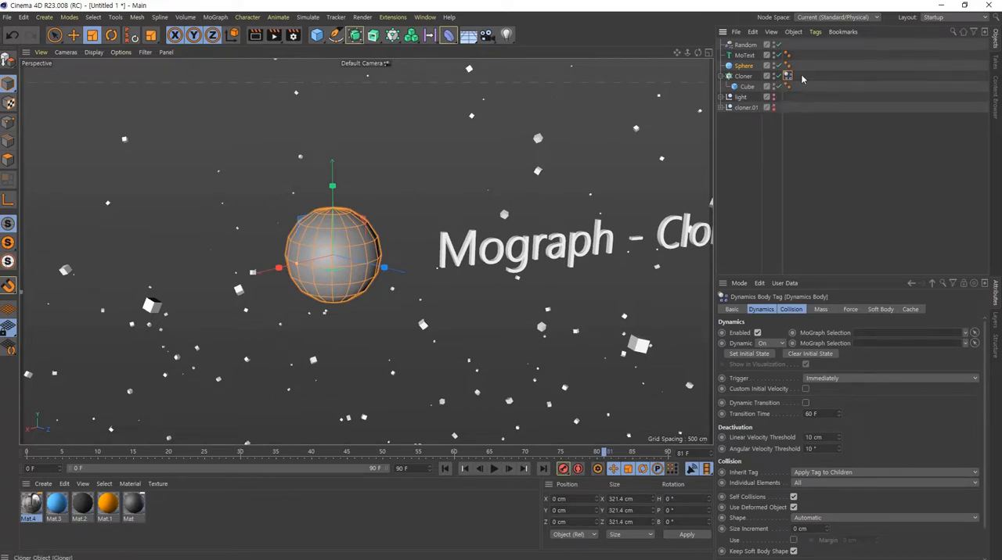
left_click(739, 283)
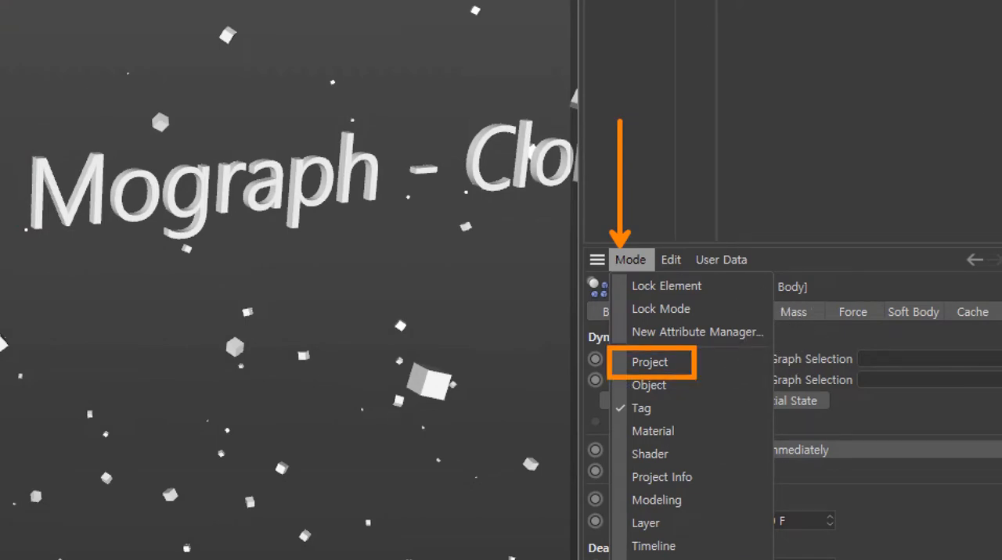
key("Escape")
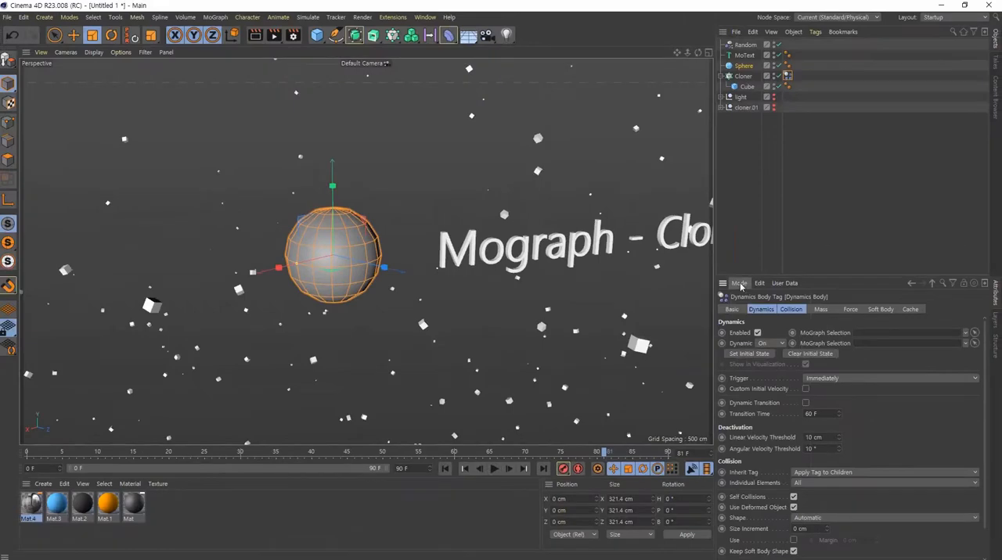
left_click(740, 284)
left_click(753, 336)
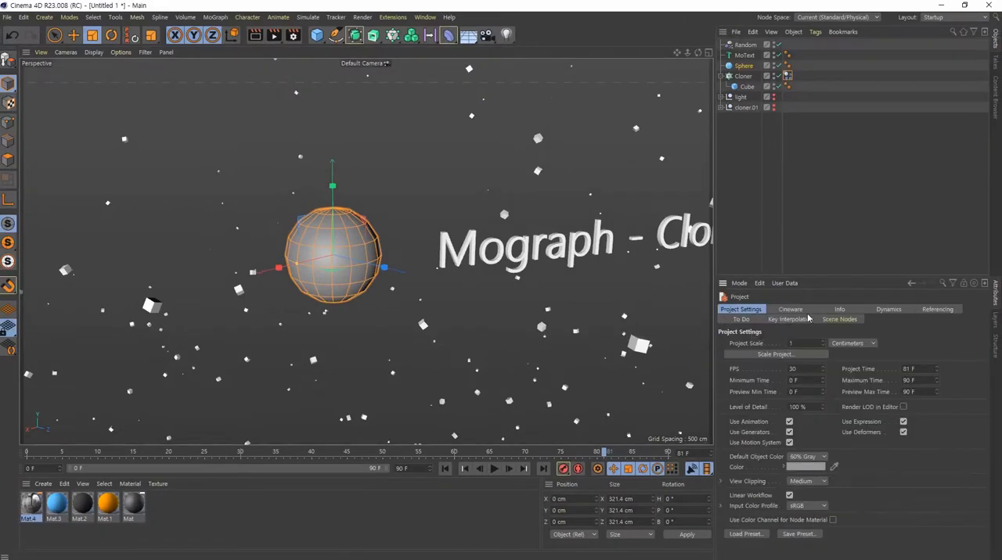
left_click(894, 310)
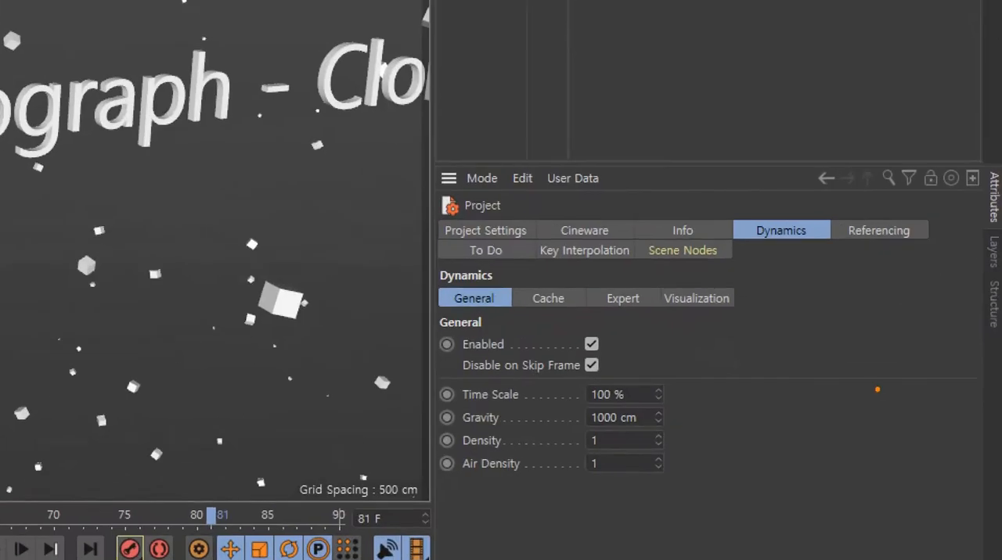
mouse_move(806, 255)
left_mouse_down()
mouse_move(738, 217)
mouse_move(844, 243)
mouse_move(831, 261)
left_mouse_up()
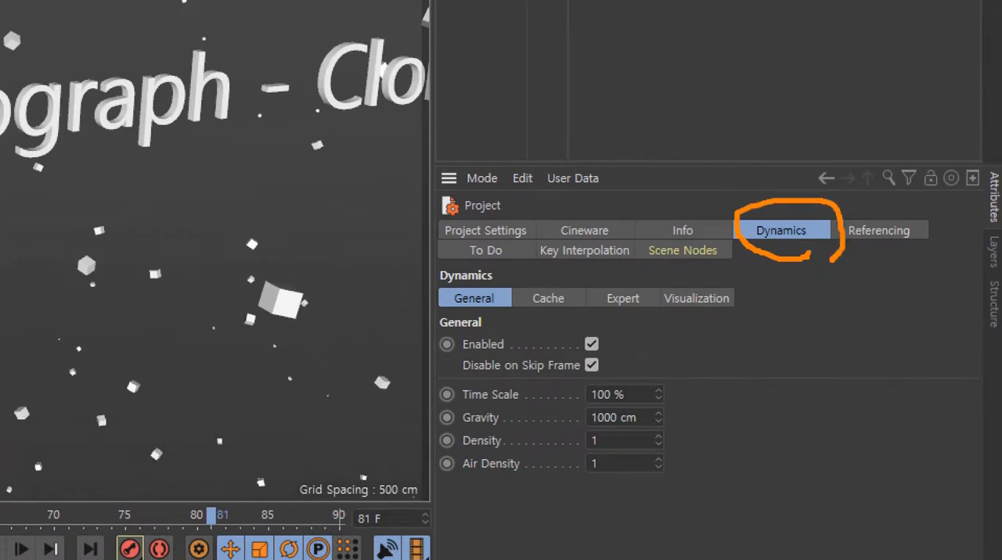
left_click_drag(442, 406, 667, 429)
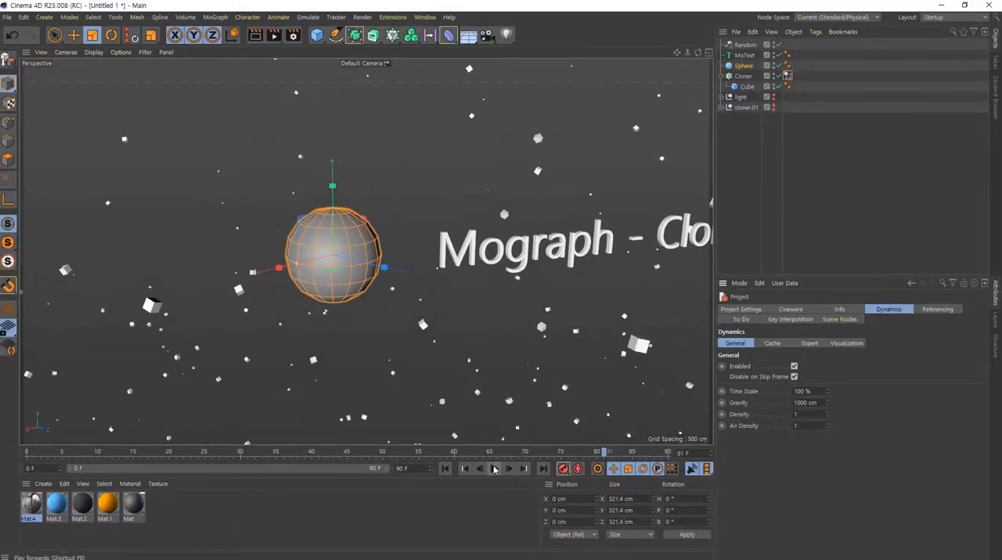
- Show the Cloner's Dynamics Body tag settings again and advance the simulation frame by frame from the start to frame 4
left_click(787, 76)
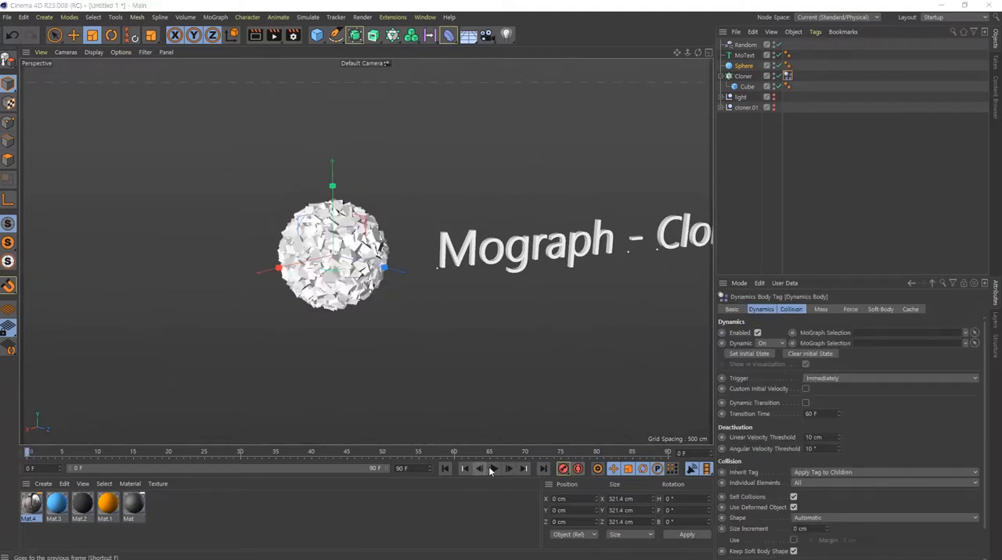
left_click(509, 468)
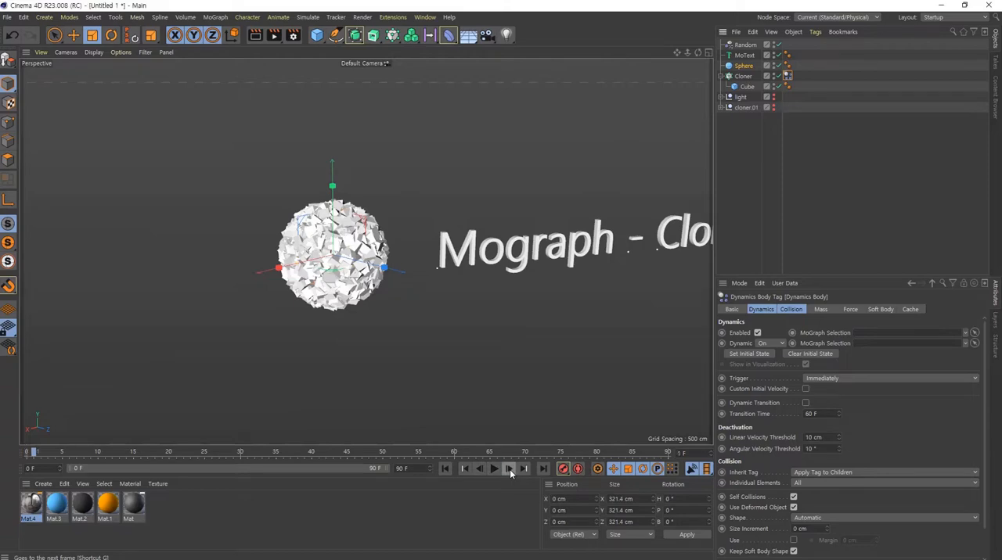
left_click(509, 469)
left_click(509, 469)
left_click(509, 469)
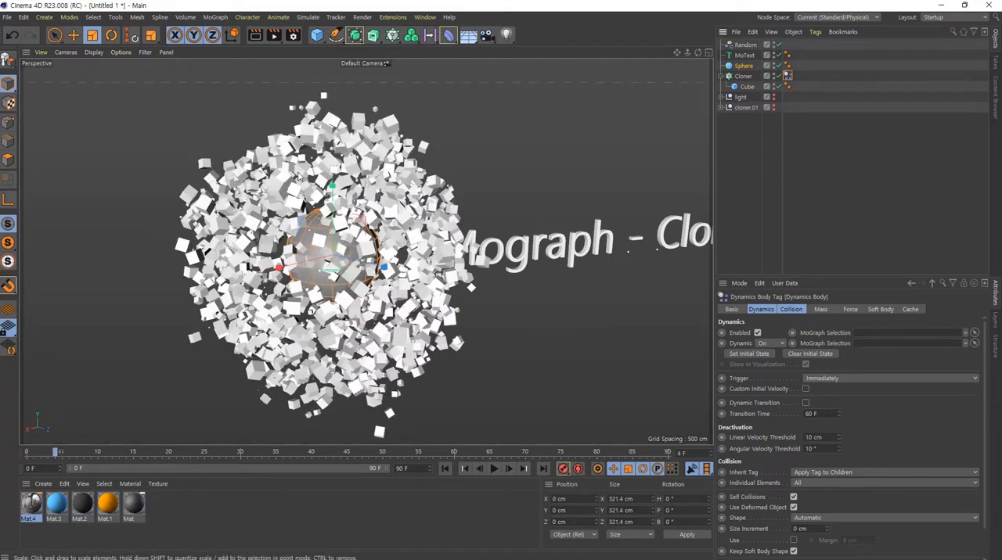
left_click_drag(345, 295, 400, 214, "alt")
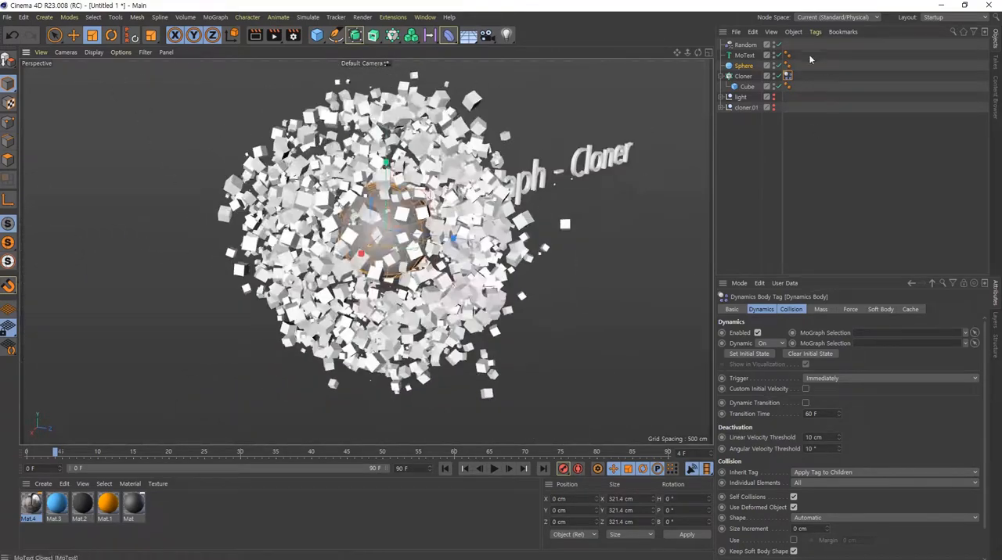
- Show the Dynamics Body tag's Cache settings and advance the simulation frame by frame to frame 9
left_click(910, 309)
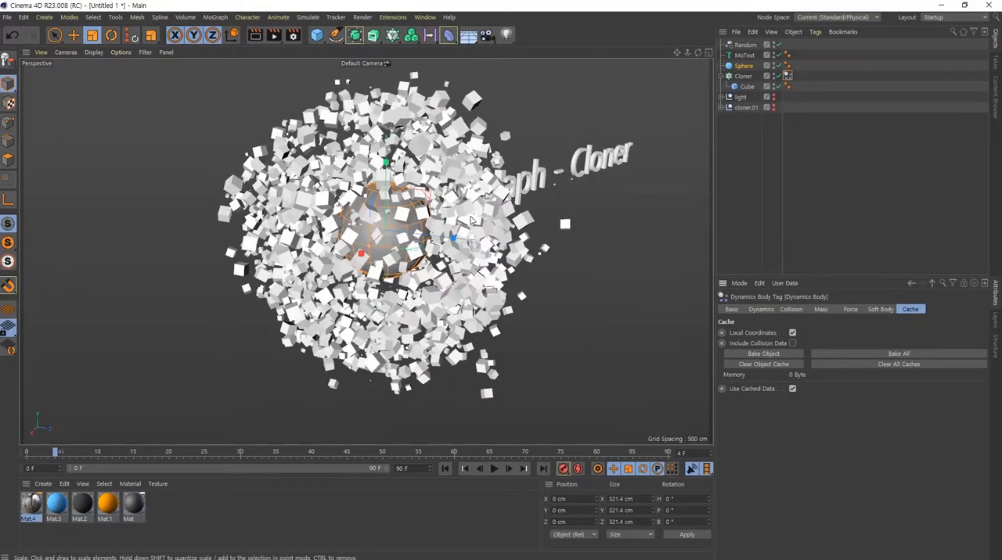
left_click_drag(407, 245, 366, 205, "alt")
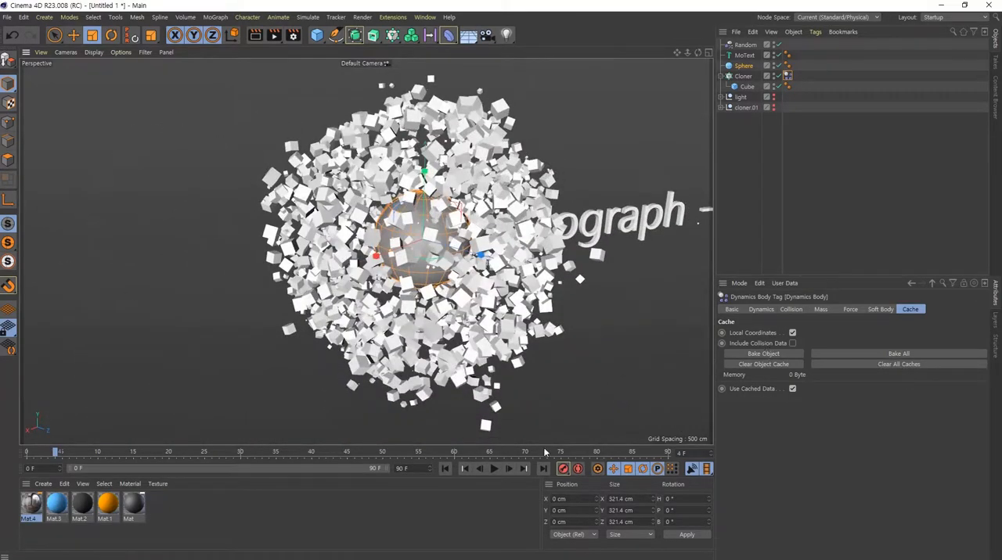
left_click(509, 469)
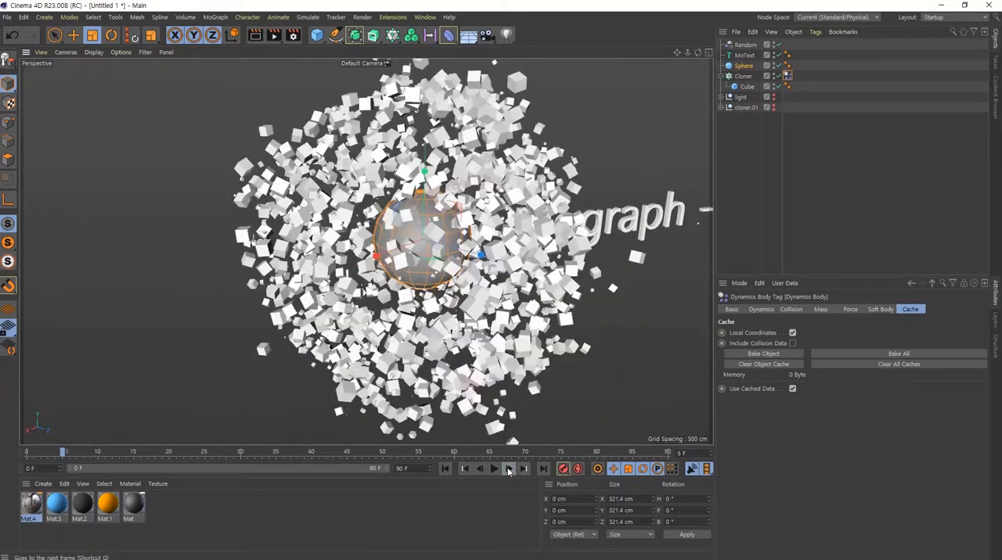
left_click(508, 469)
left_click(509, 469)
left_click(509, 469)
left_click(509, 469)
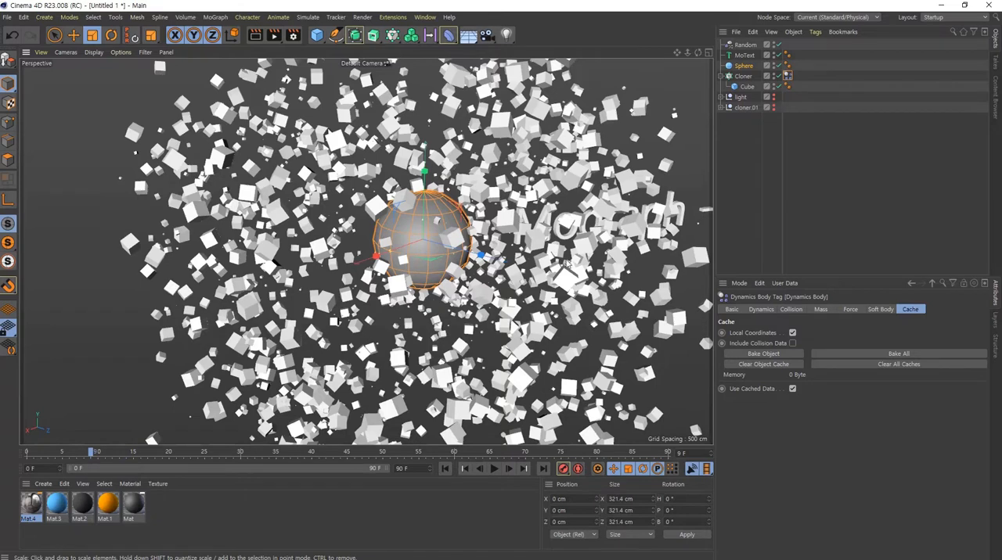
- Rewind the simulation and stop it at frame 2, with the cubes just separating from the sphere
left_click(444, 469)
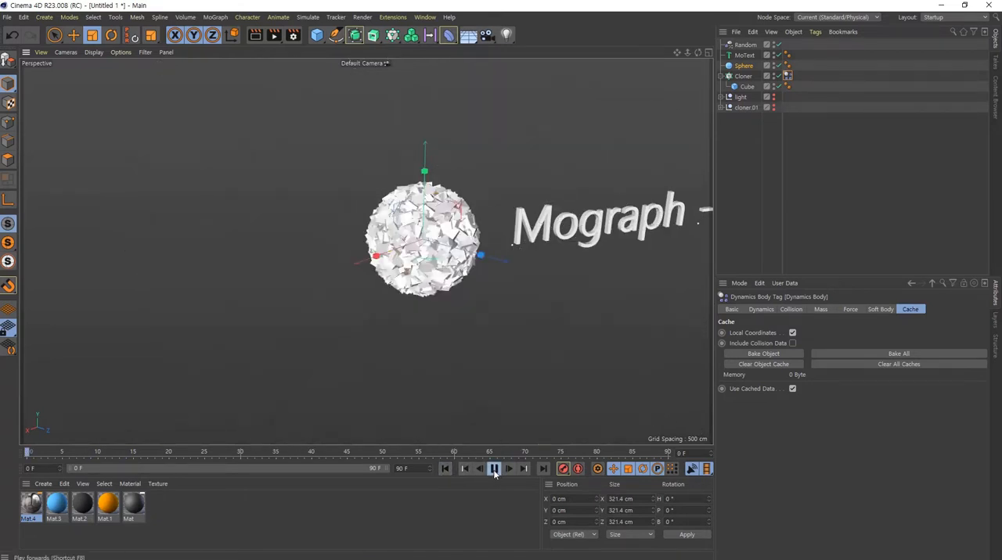
left_click(494, 471)
left_click(507, 471)
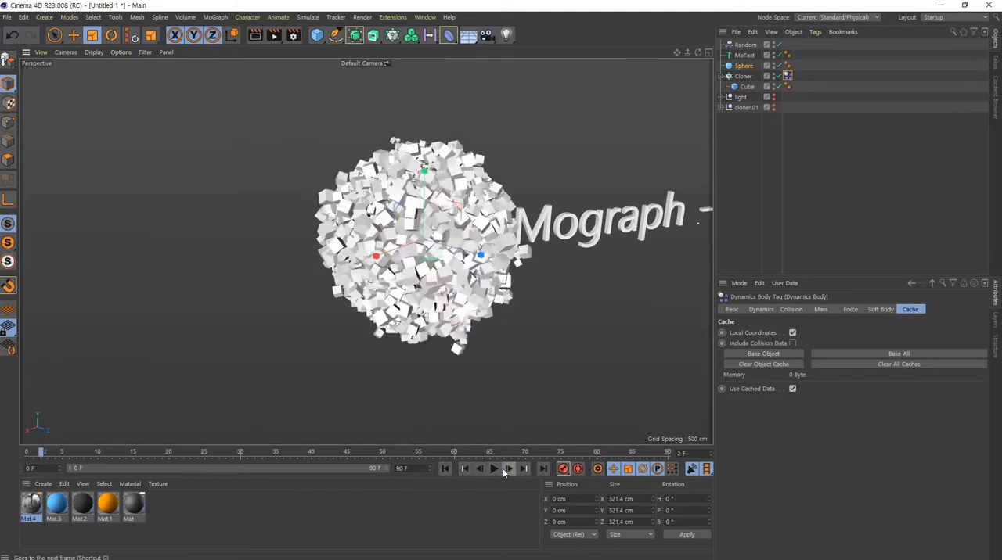
left_click_drag(471, 274, 502, 261, "alt")
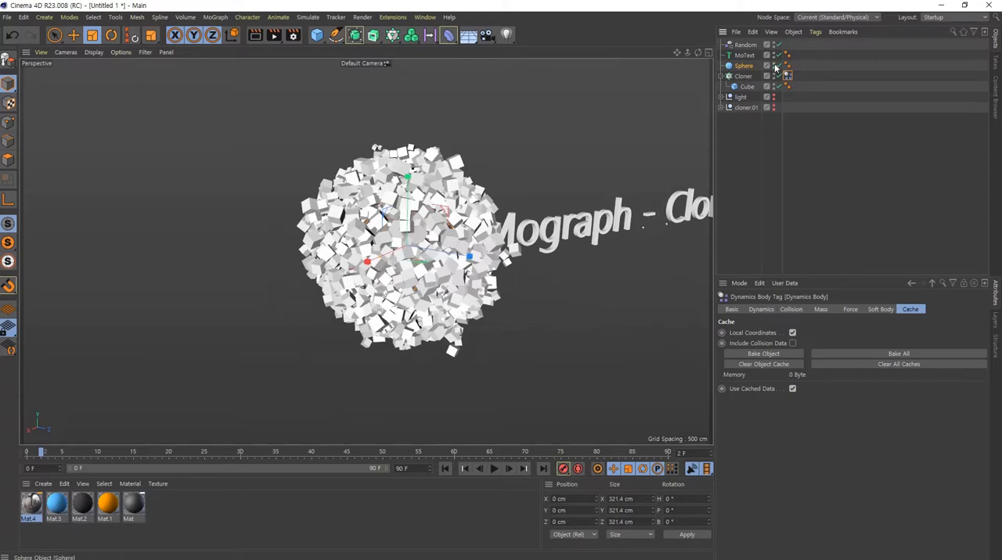
left_click_drag(425, 235, 385, 229, "alt")
right_click_drag(399, 238, 461, 252, "alt")
left_click_drag(462, 252, 508, 270, "alt")
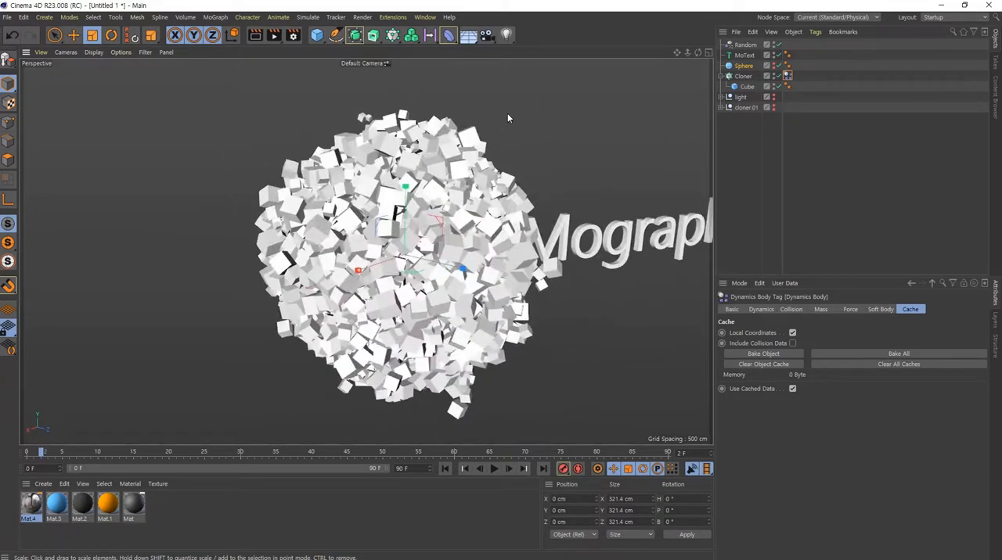
- Add a light at the centre of the cube sphere and set its shadow type to Shadow Maps (Soft)
left_click(505, 36)
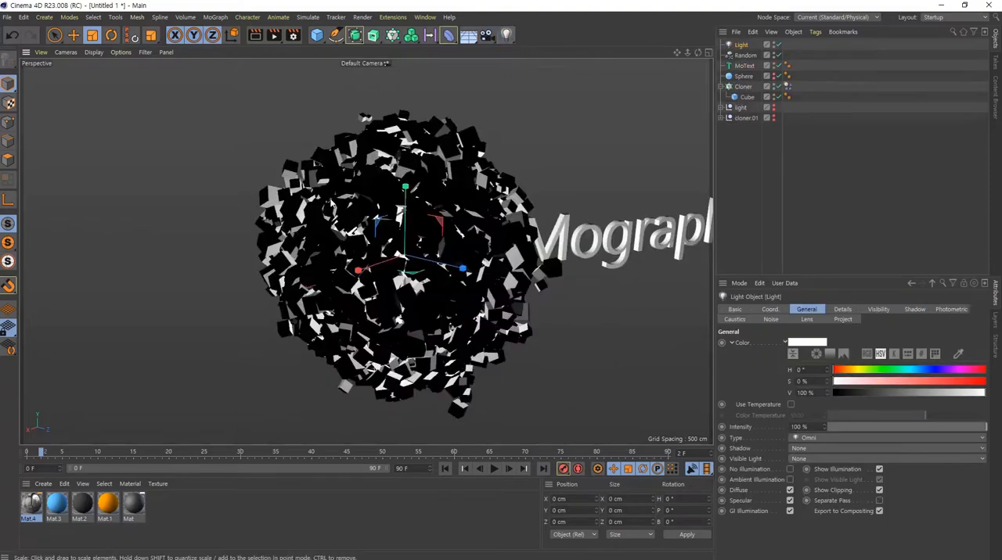
left_click_drag(412, 251, 465, 293, "alt")
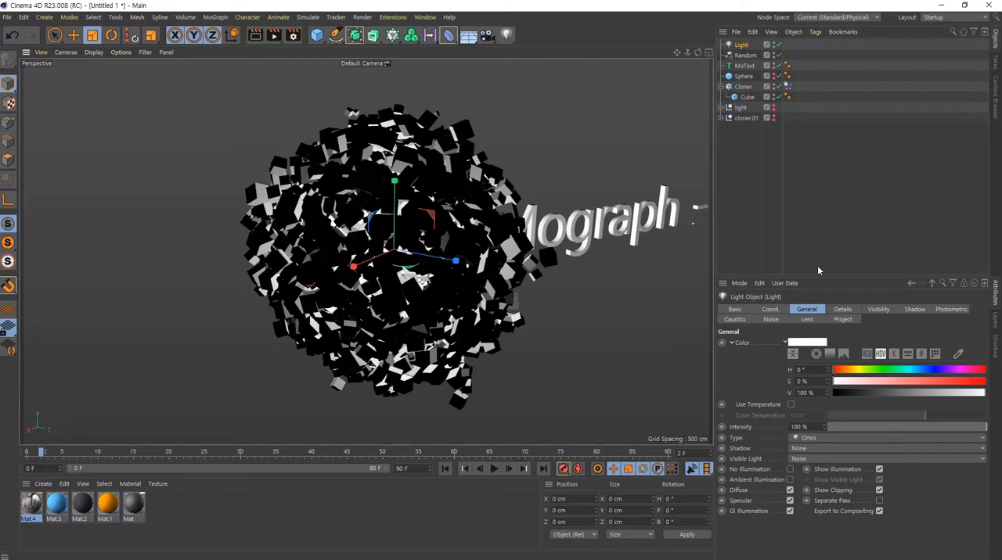
left_click(915, 310)
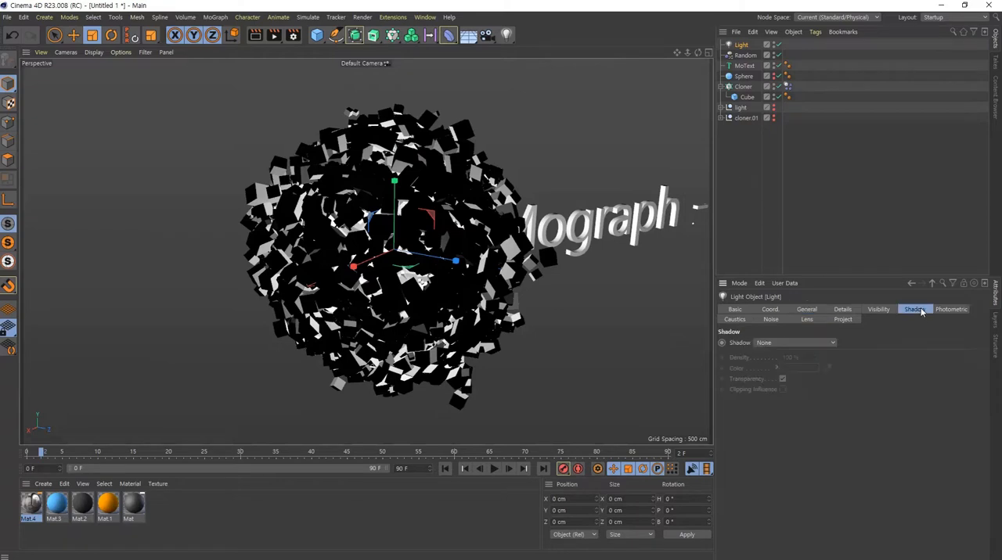
left_click(779, 343)
left_click(795, 363)
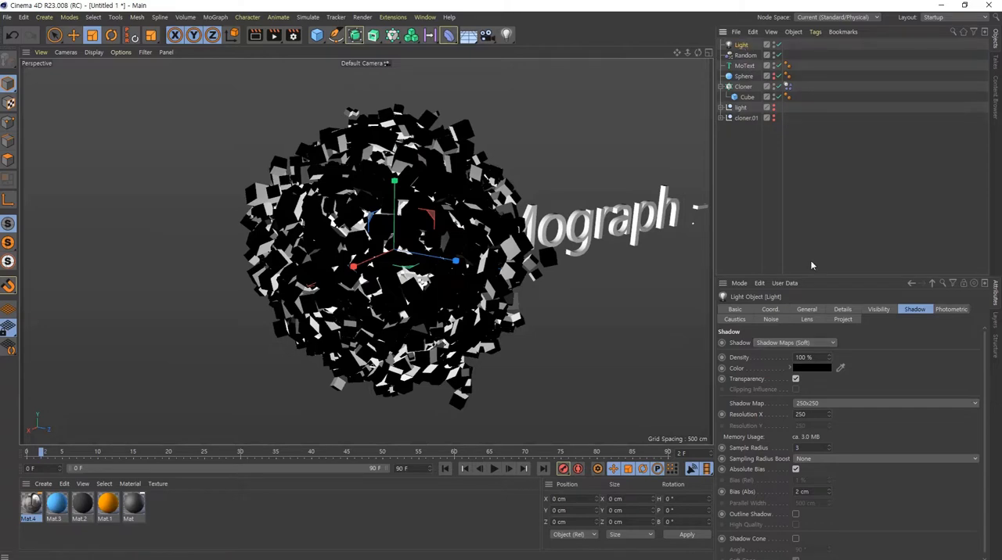
- Set the light's Visible Light option to Volumetric
left_click(807, 310)
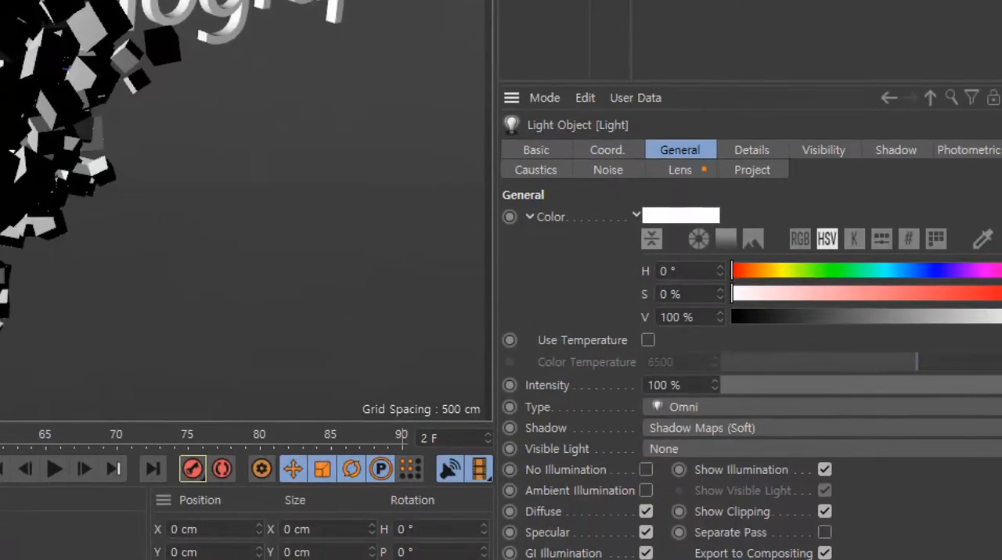
mouse_move(702, 169)
left_mouse_down()
mouse_move(727, 127)
mouse_move(723, 191)
left_mouse_up()
left_click_drag(517, 431, 614, 471)
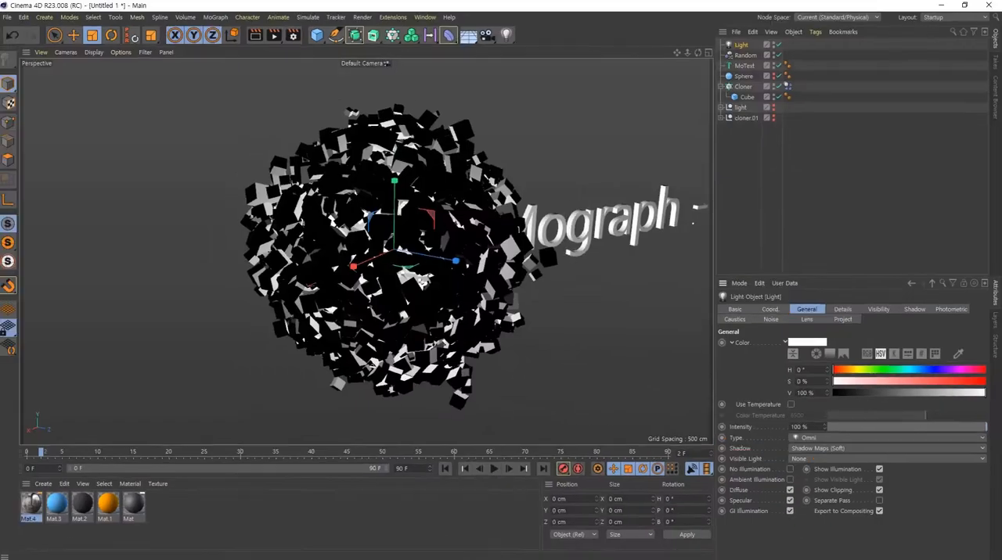
left_click(695, 448)
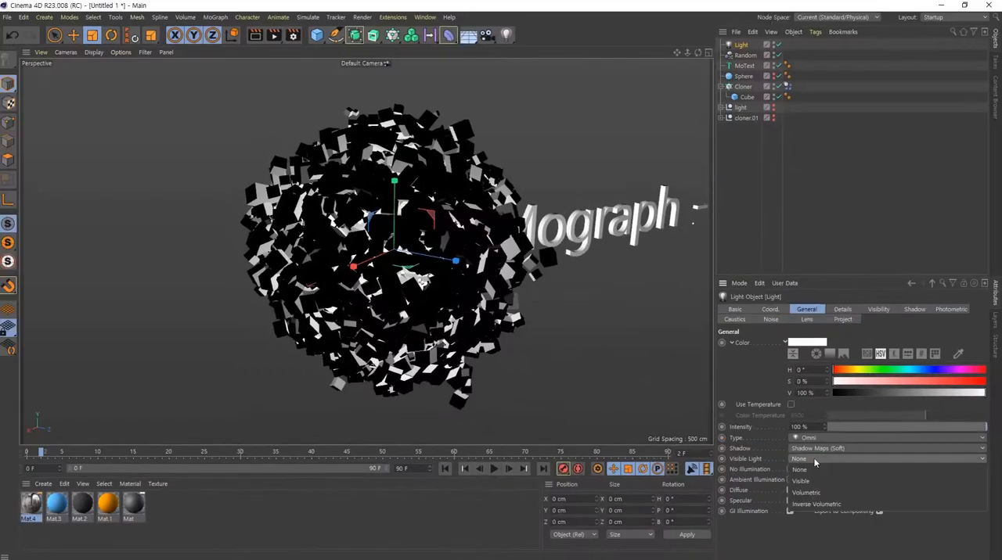
left_click(821, 493)
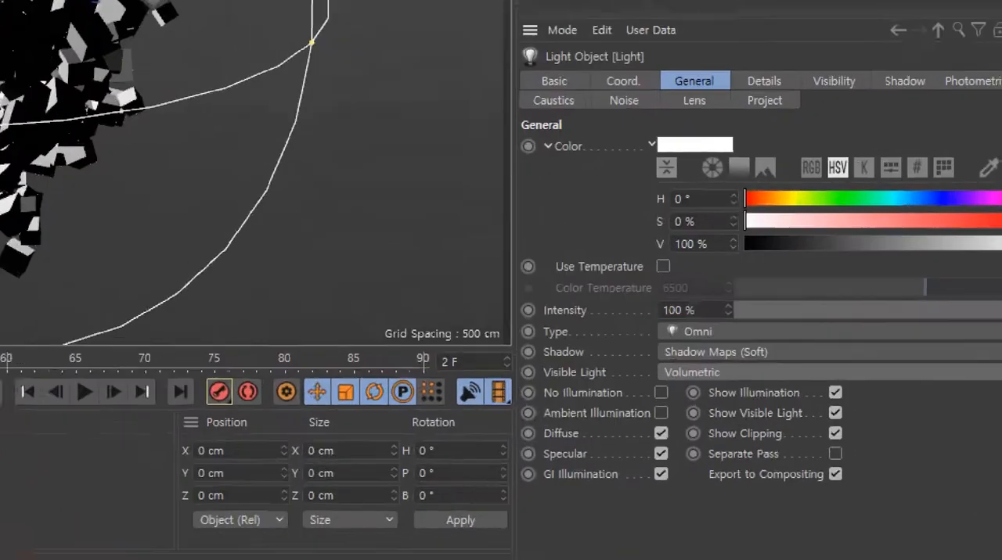
mouse_move(744, 400)
left_mouse_down()
mouse_move(626, 380)
mouse_move(732, 393)
left_mouse_up()
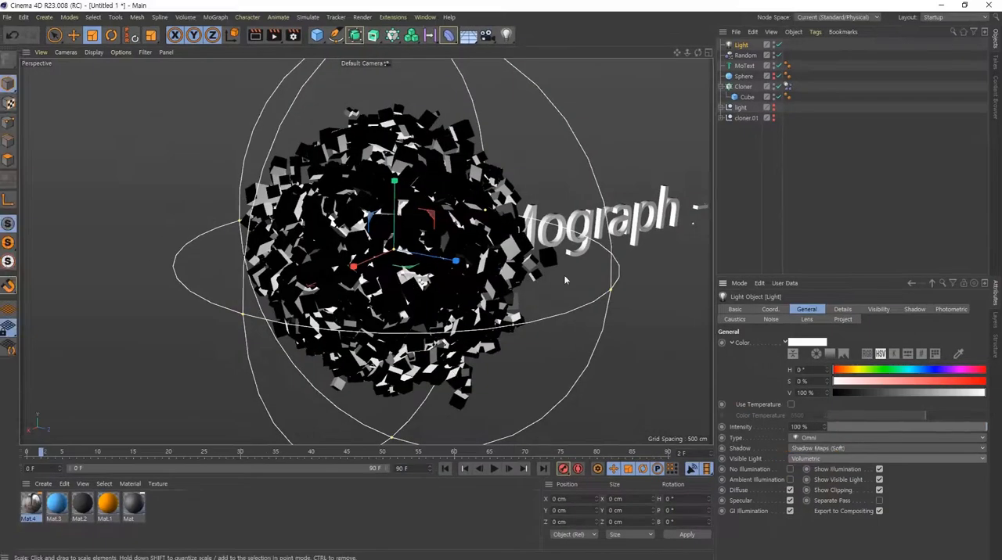
- Render the volumetrically lit cube sphere in the Picture Viewer and close the viewer
mouse_move(456, 228)
left_mouse_down("alt")
mouse_move(508, 275)
mouse_move(470, 313)
mouse_move(427, 238)
mouse_move(410, 239)
left_mouse_up("alt")
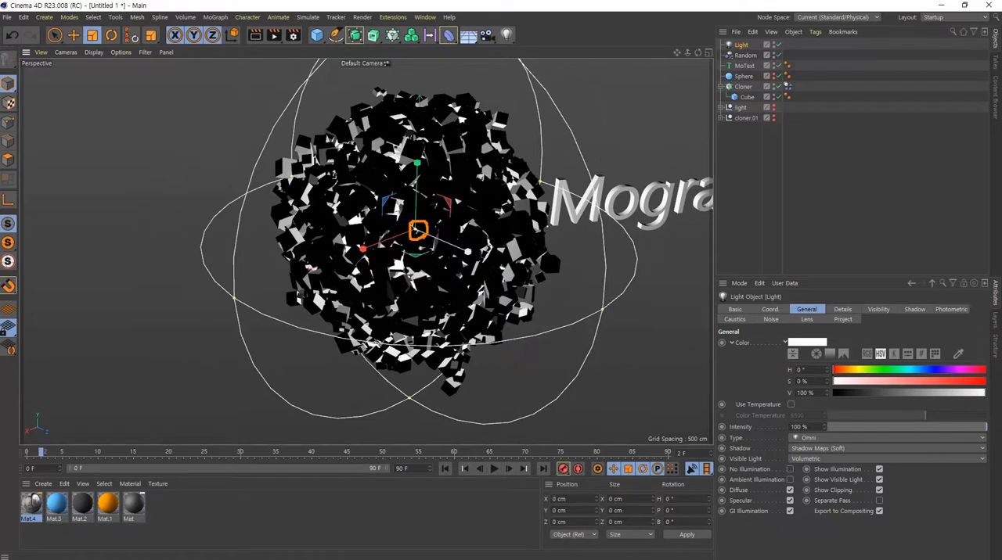
mouse_move(623, 255)
left_mouse_down("ctrl+shift")
mouse_move(519, 246)
mouse_move(485, 255)
left_mouse_up("ctrl+shift")
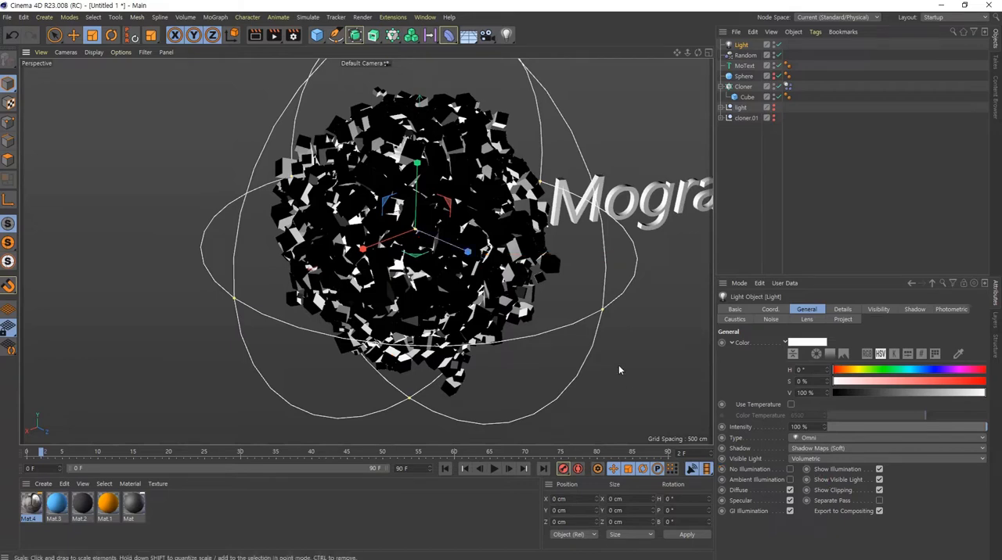
left_click_drag(440, 286, 465, 270, "alt")
middle_click_drag(465, 270, 355, 267, "alt")
left_click_drag(354, 268, 367, 317, "alt")
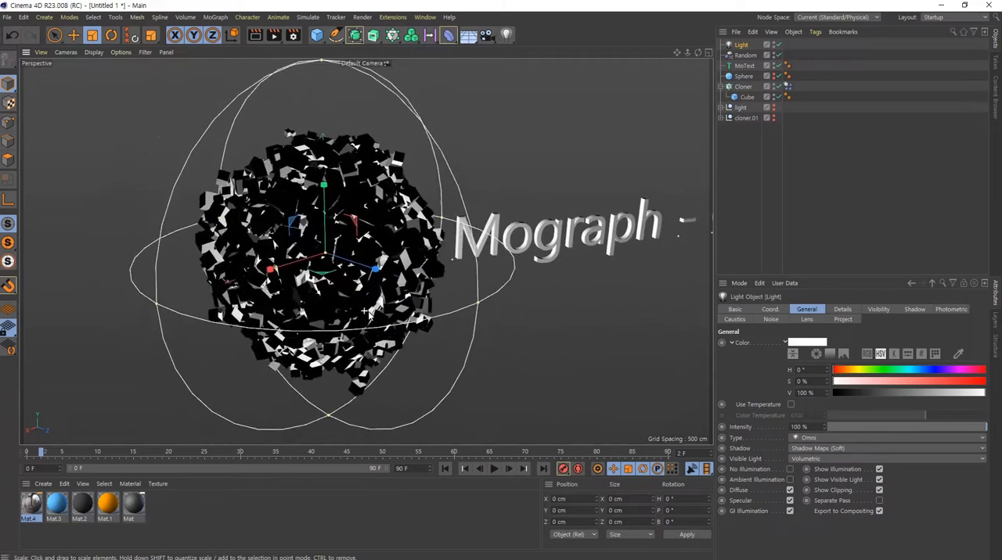
left_click(274, 36)
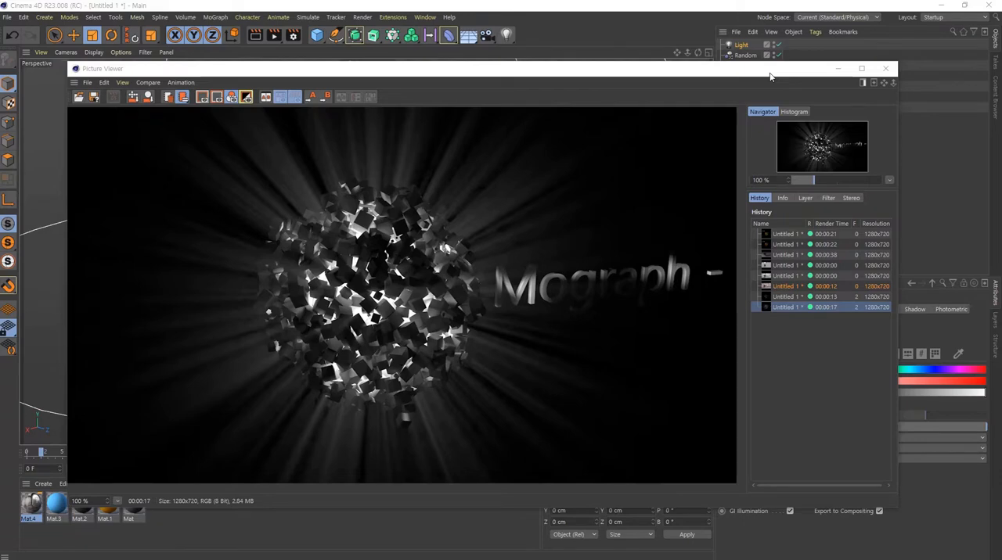
left_click(885, 68)
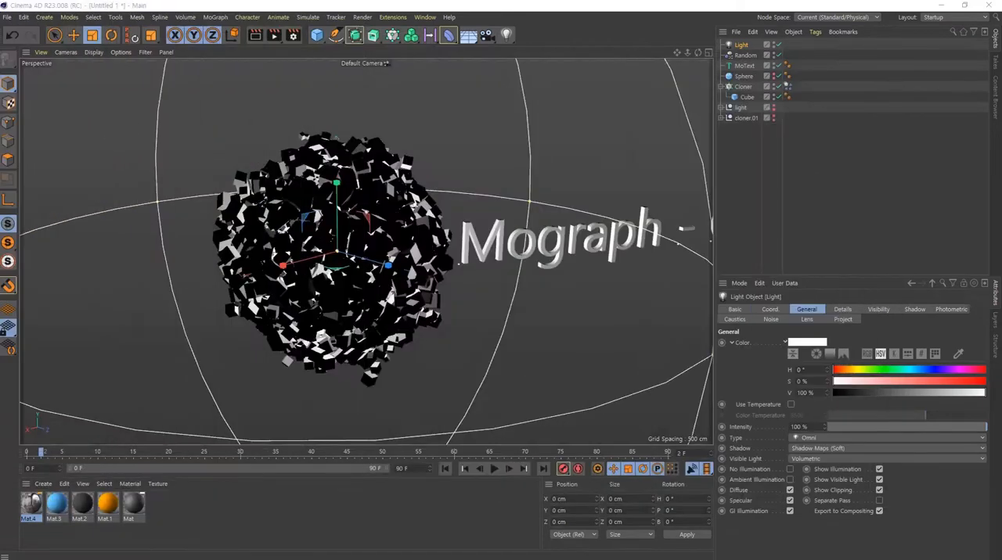
- Reframe the scene to show the sphere with the full "Mograph - Cloner" text and render it in the Picture Viewer
scroll(611, 229, "down", 5)
middle_click_drag(523, 261, 439, 245, "alt")
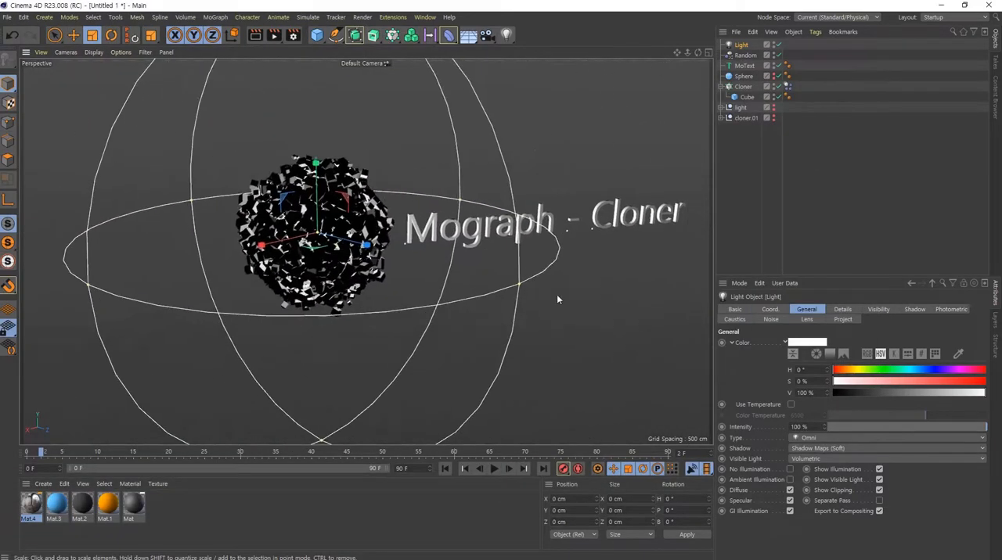
left_click_drag(557, 296, 473, 286)
left_click(273, 34)
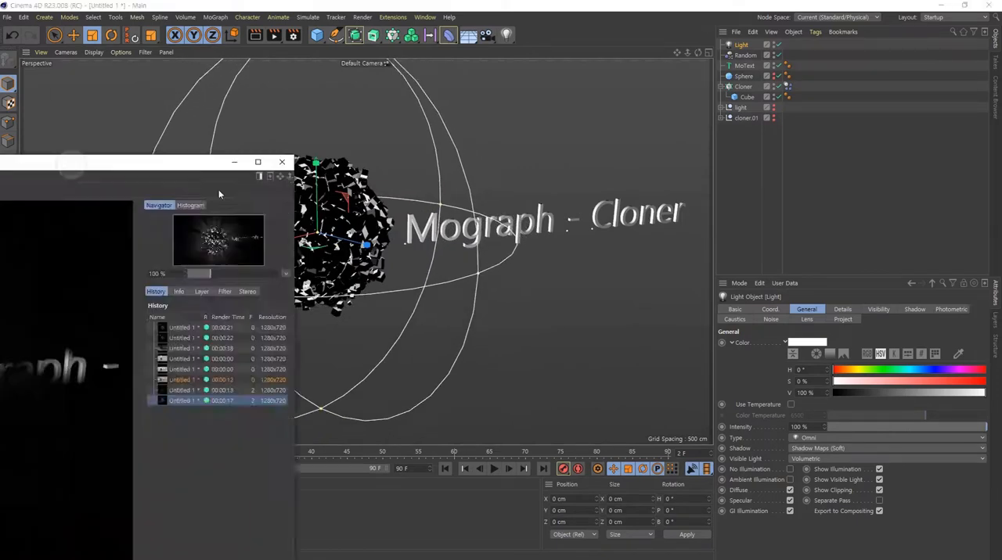
left_click(277, 39)
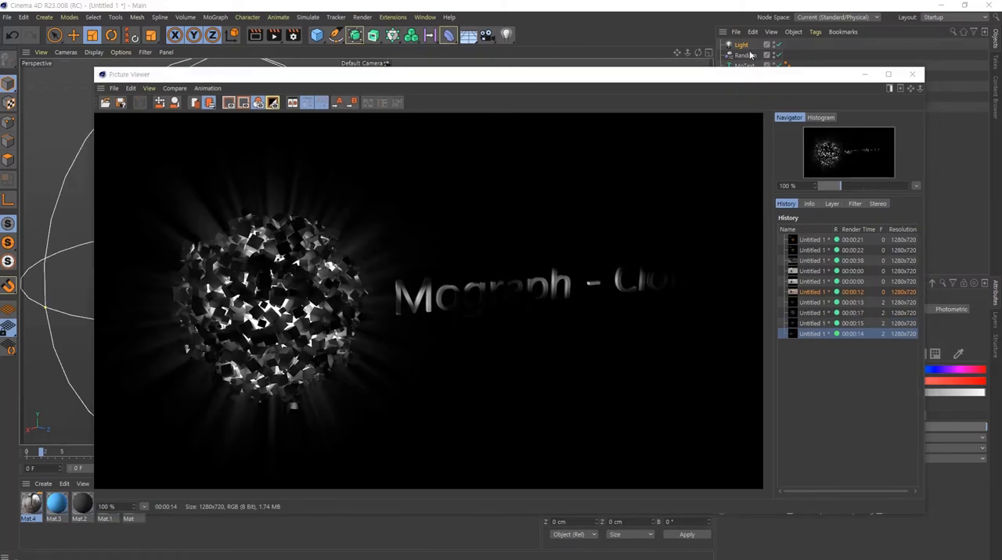
left_click(865, 75)
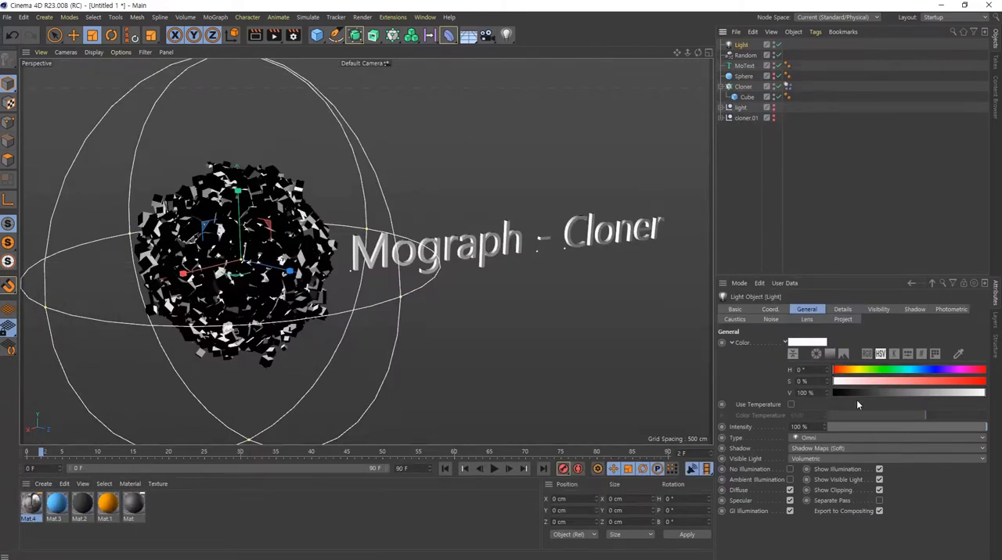
- Tint the light a warm cream colour with hue 37° and saturation 22%
left_click_drag(860, 371, 872, 387)
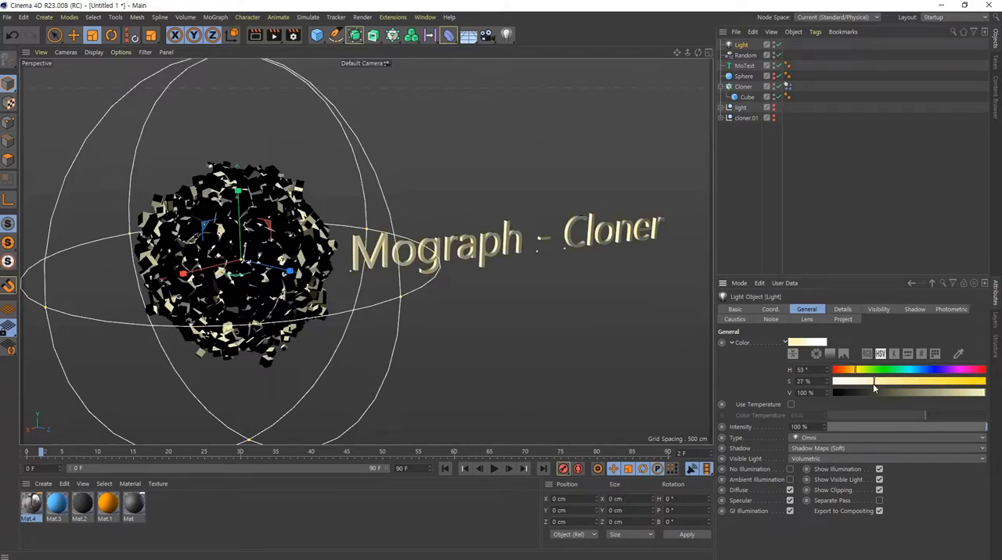
left_click(849, 372)
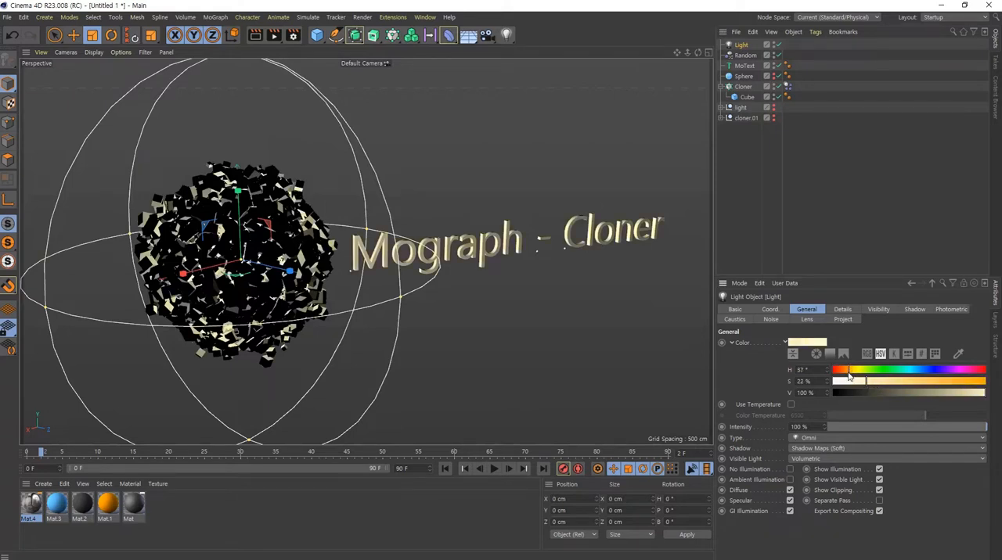
- Apply the orange Mat.1 material to the cube and duplicate the cube inside the Cloner
left_click(745, 97)
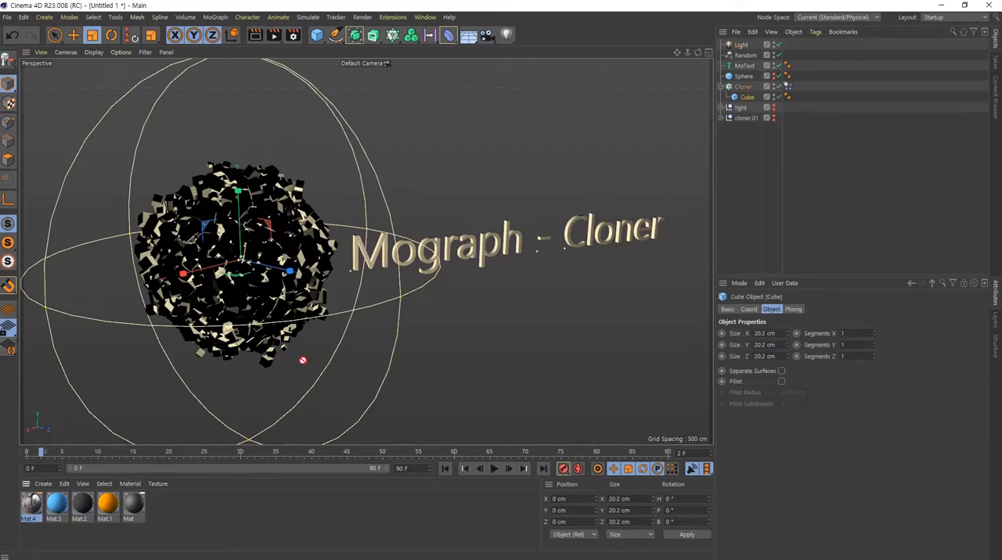
left_click_drag(713, 132, 748, 90)
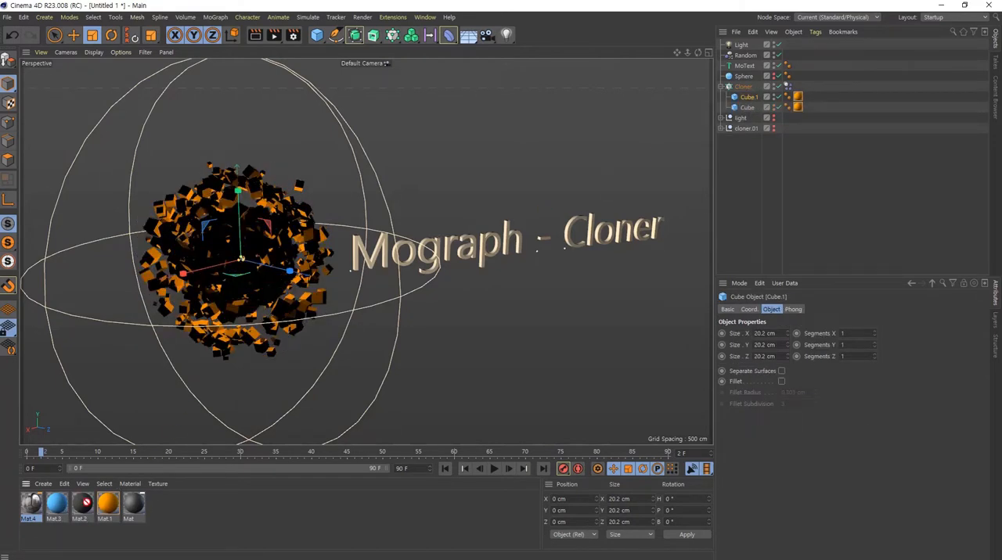
- Replace the duplicated cube's orange material with the blue Mat.3 material
left_click_drag(644, 167, 749, 98)
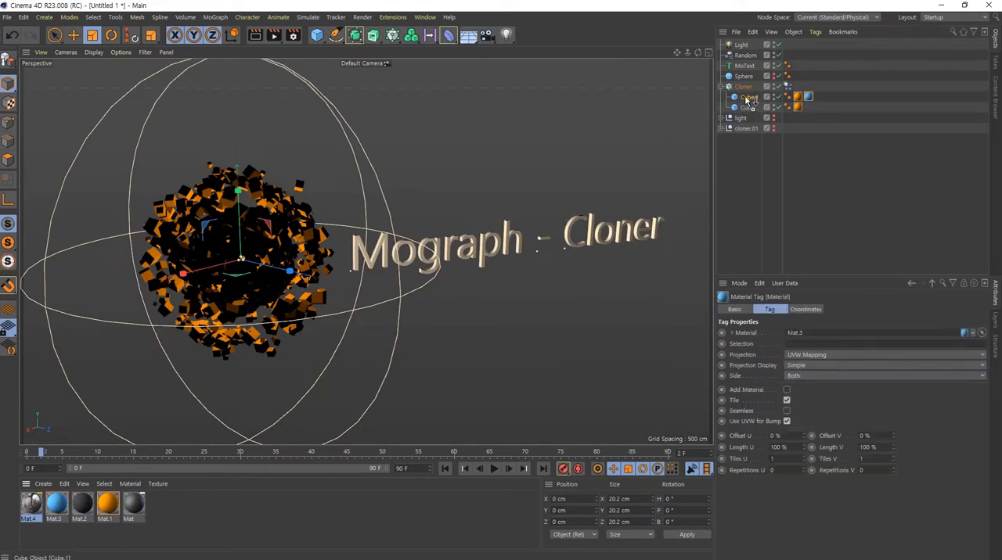
left_click(798, 97)
key("Delete")
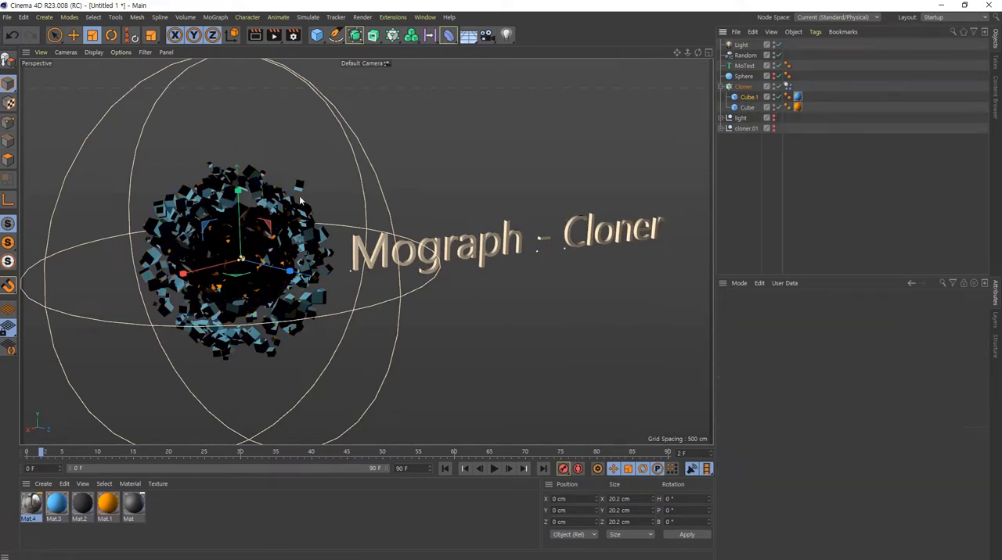
left_click(797, 98)
key("Delete")
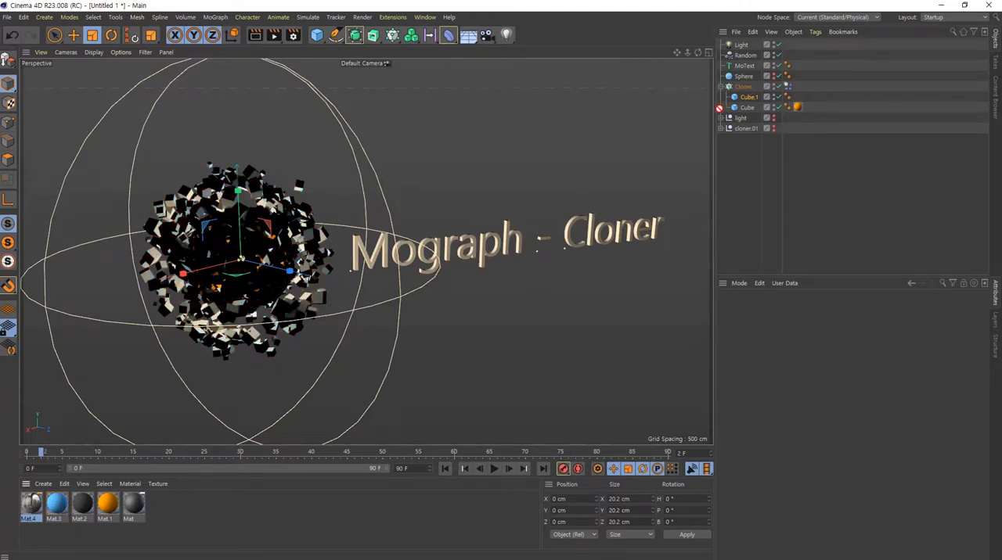
left_click_drag(719, 108, 750, 98)
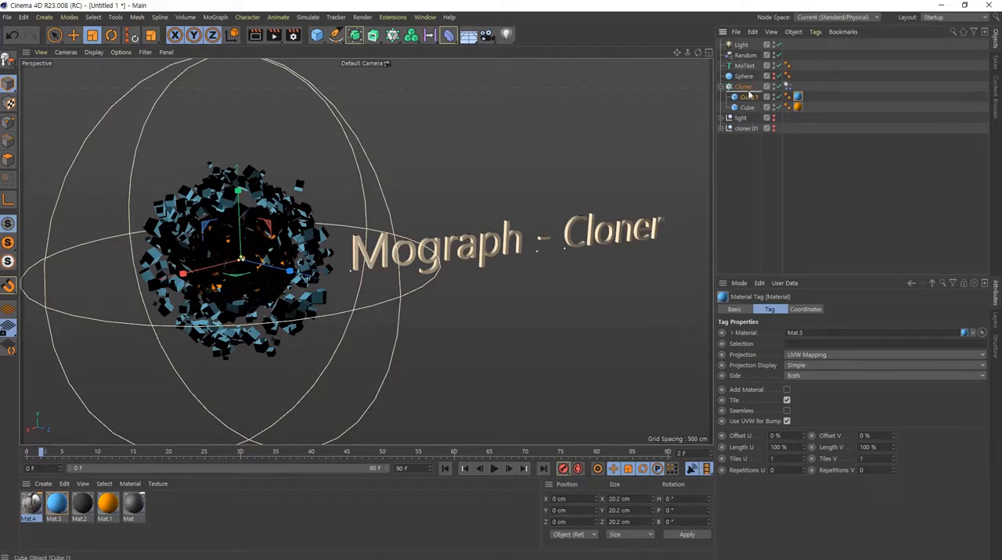
- Duplicate the blue cube inside the Cloner and give the copy the dark Mat.2 material
left_click_drag(749, 95, 749, 93, "ctrl")
left_click_drag(79, 512, 795, 97)
- Examine the three-coloured clones around the sphere and advance the simulation frame by frame to frame 6
right_click_drag(245, 285, 358, 285, "alt")
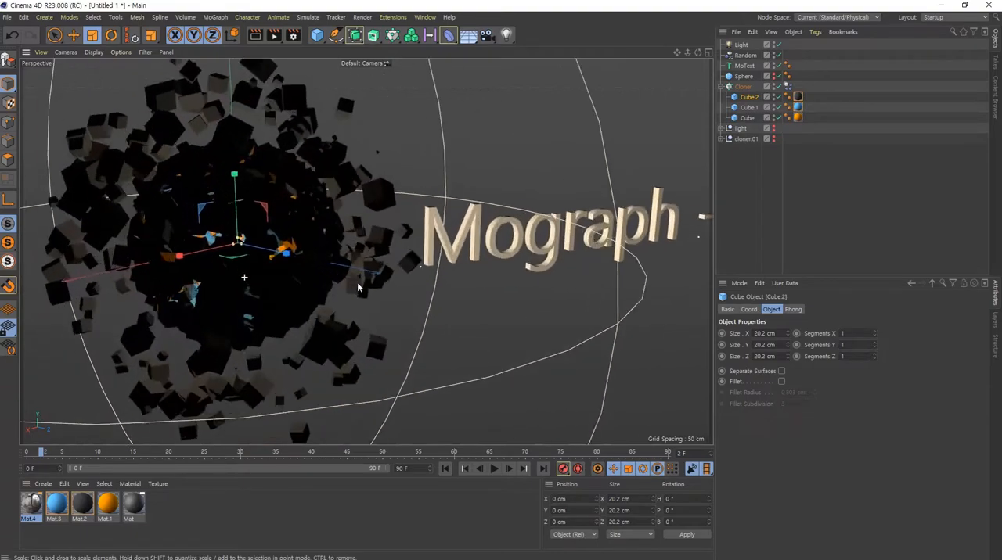
left_click_drag(284, 296, 244, 271, "alt")
right_click_drag(244, 271, 241, 288, "alt")
left_click_drag(241, 288, 413, 279, "alt")
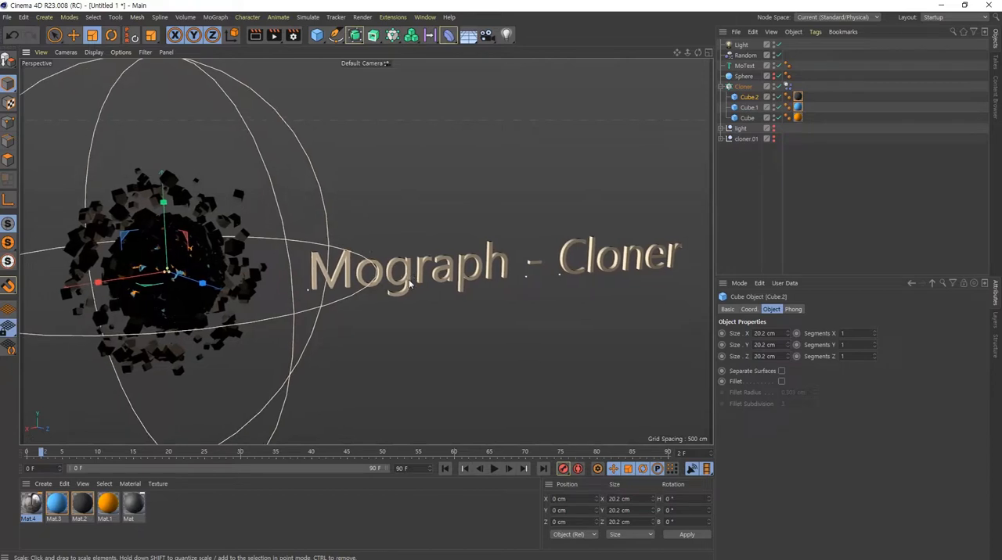
left_click(507, 470)
left_click(507, 470)
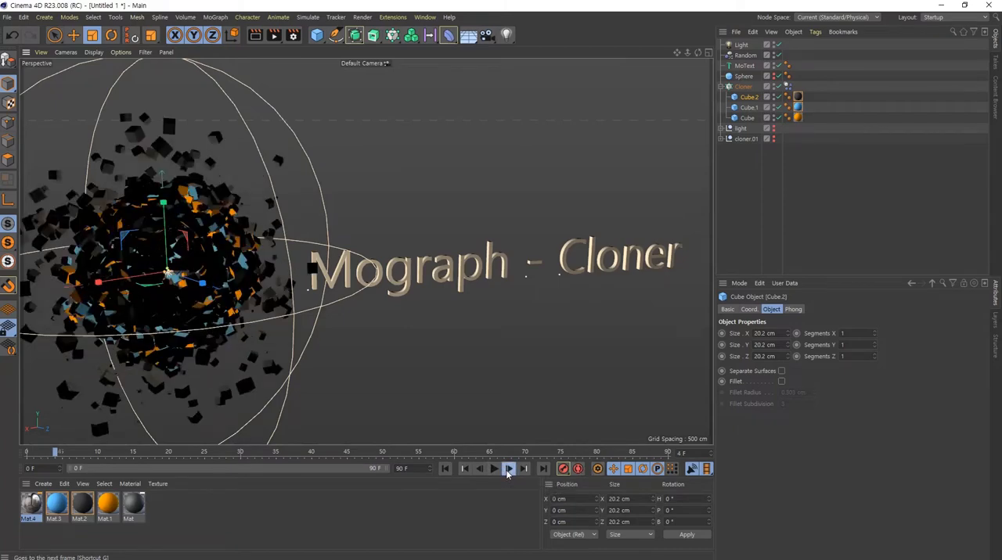
left_click(506, 471)
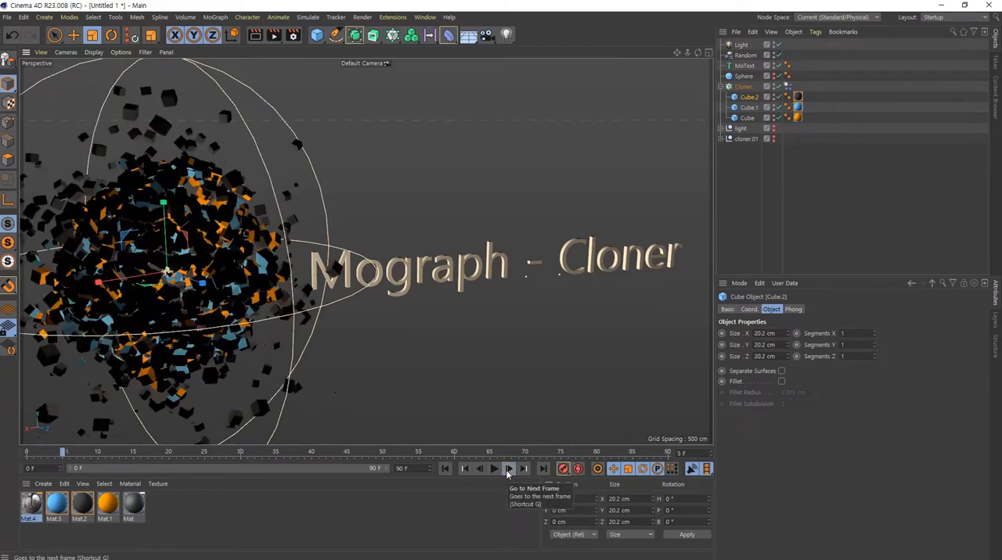
left_click(506, 470)
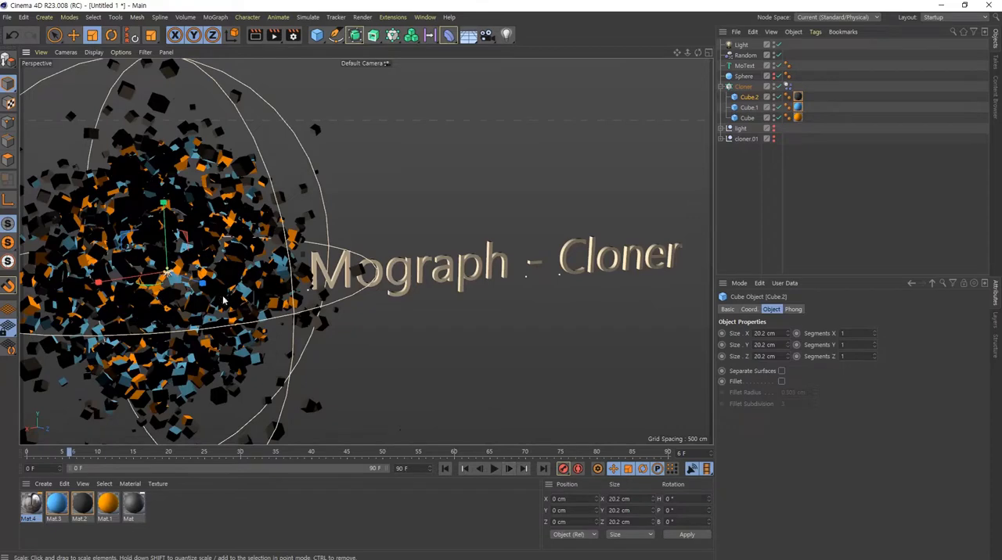
left_click_drag(231, 299, 233, 292, "alt")
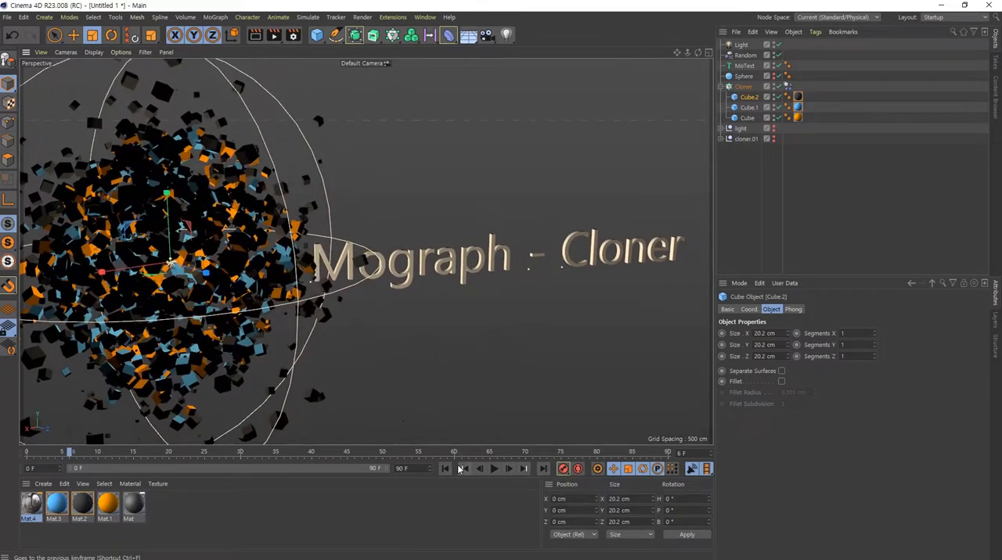
- Replay the simulation from the start, stop it at frame 4 and render that frame in the Picture Viewer
left_click(494, 469)
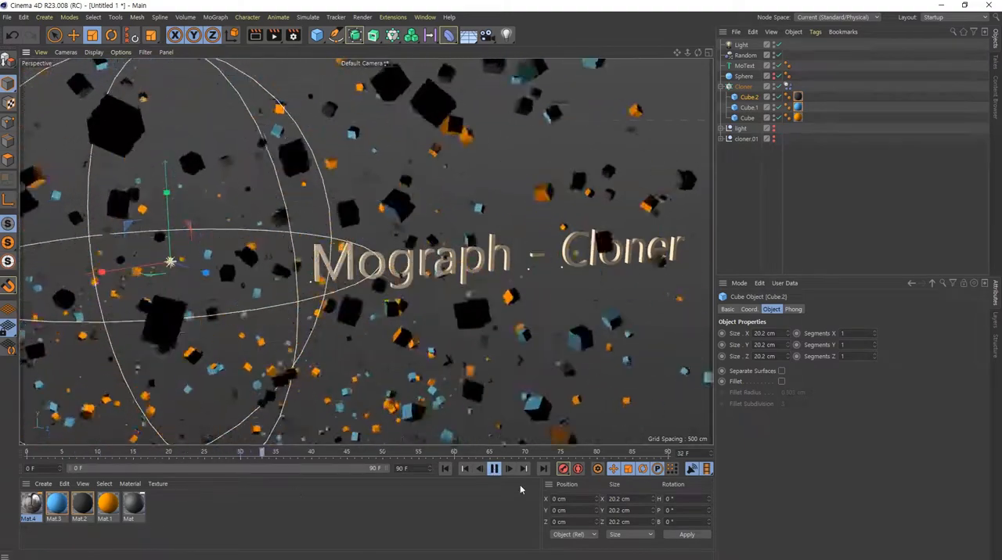
left_click(494, 468)
left_click(444, 469)
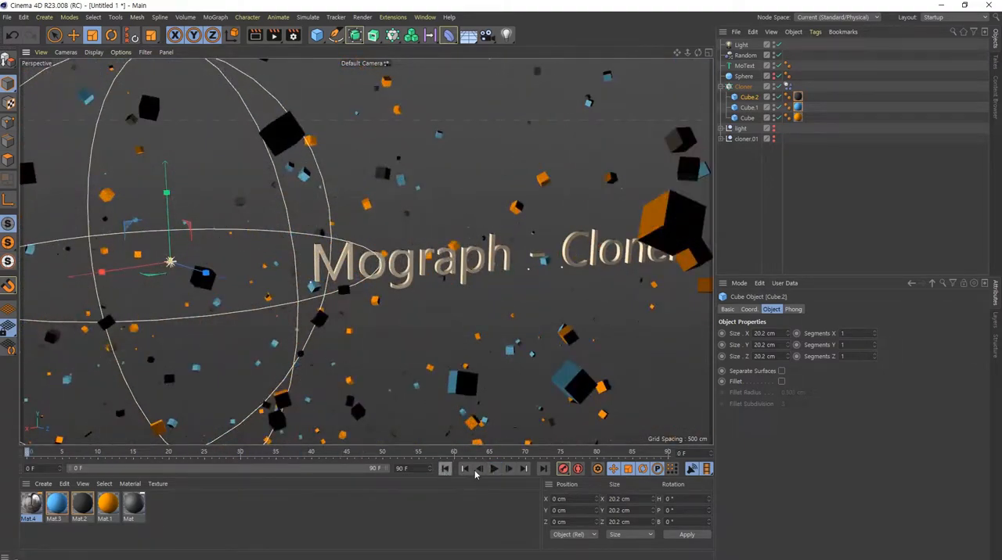
left_click(495, 469)
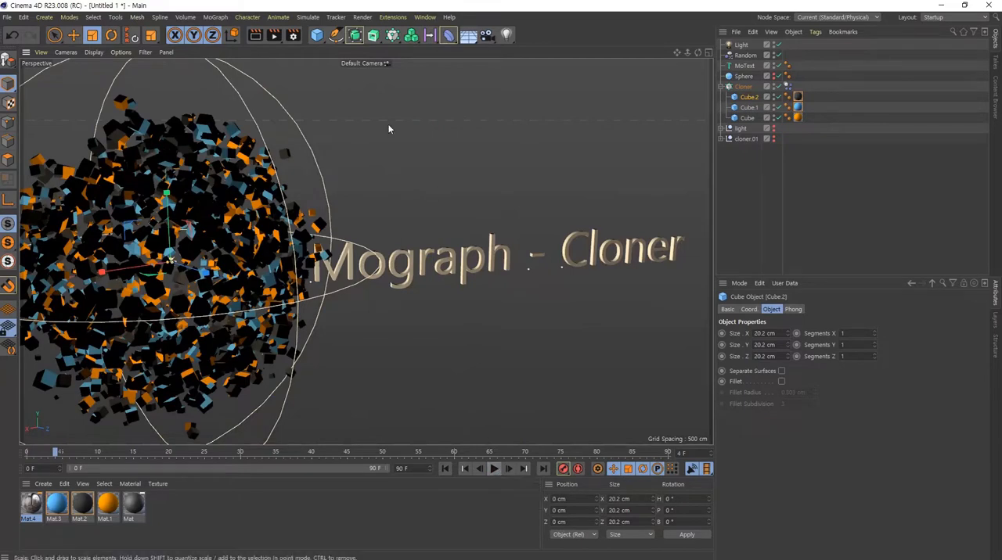
left_click(274, 37)
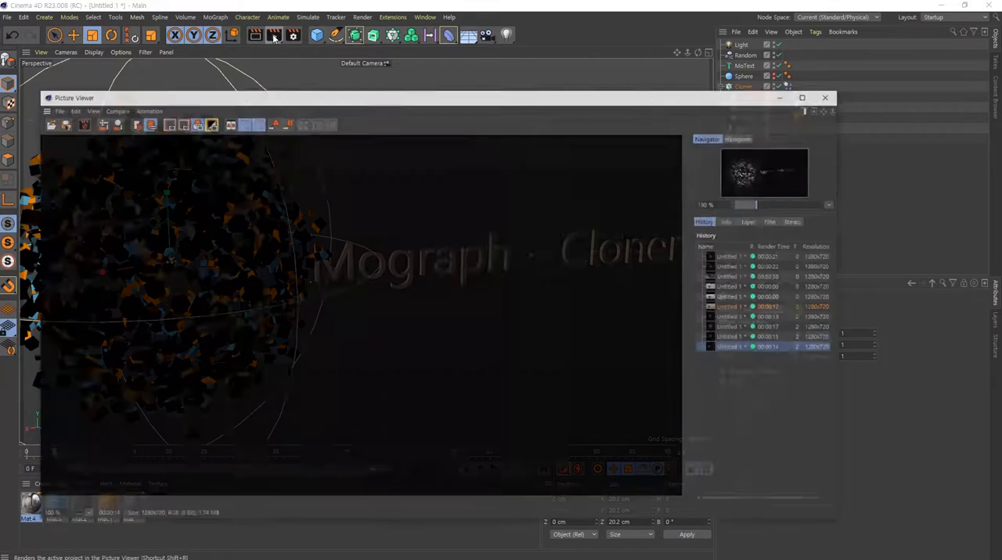